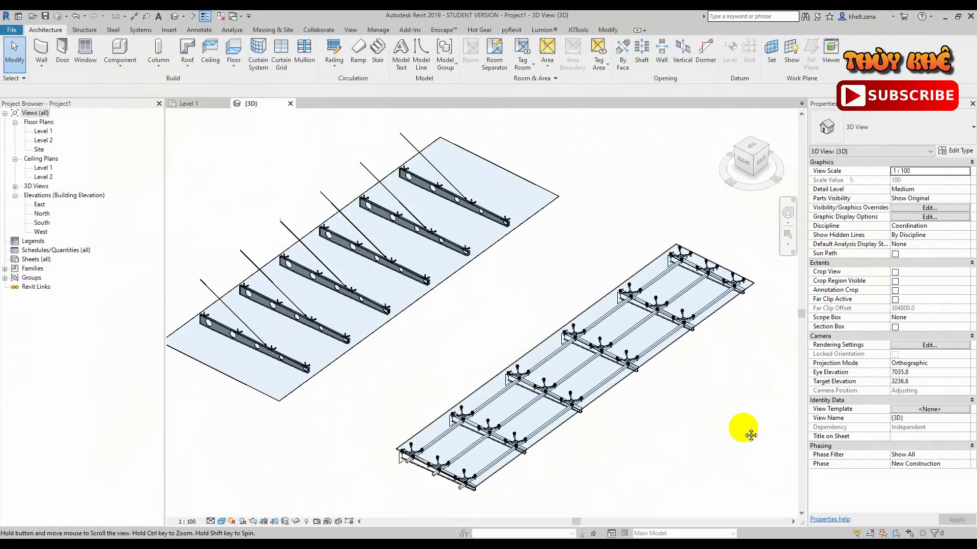
Step: Select the straight glass canopy railing with spider fittings in the 3D view
middle_drag(750, 436, 649, 392)
scroll(735, 430, down, 2)
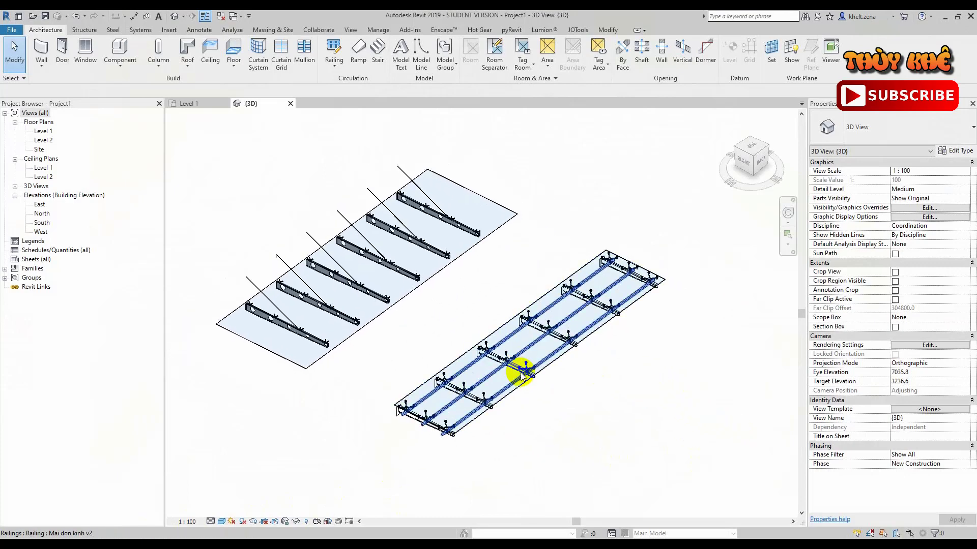
middle_drag(584, 426, 587, 422)
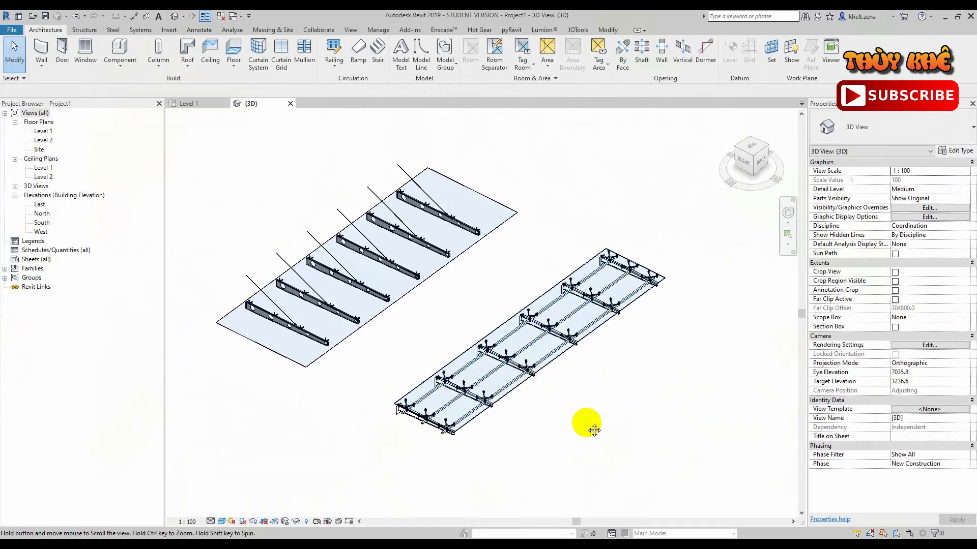
click(530, 304)
middle_drag(599, 338, 599, 324)
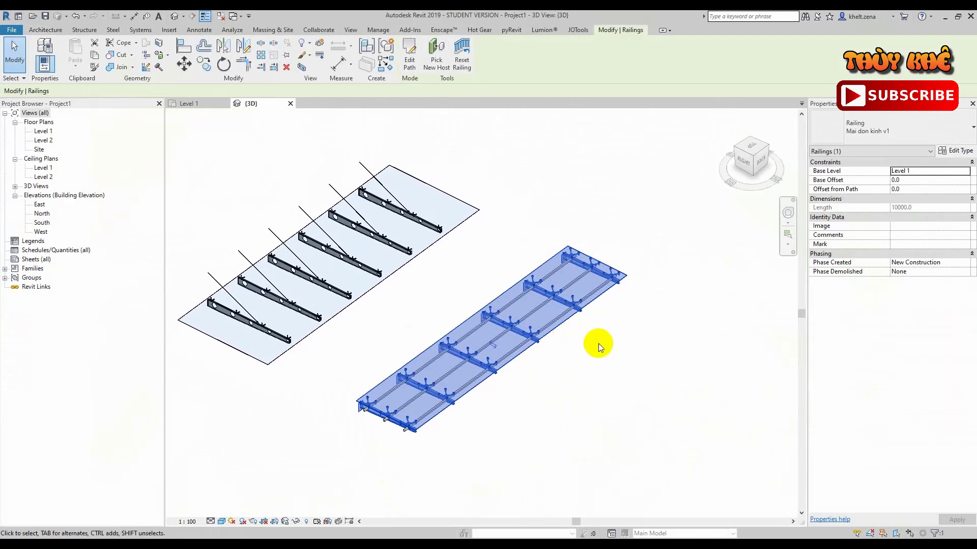
Step: Copy the railing and redraw its path as a long start-end-radius arc
key(c)
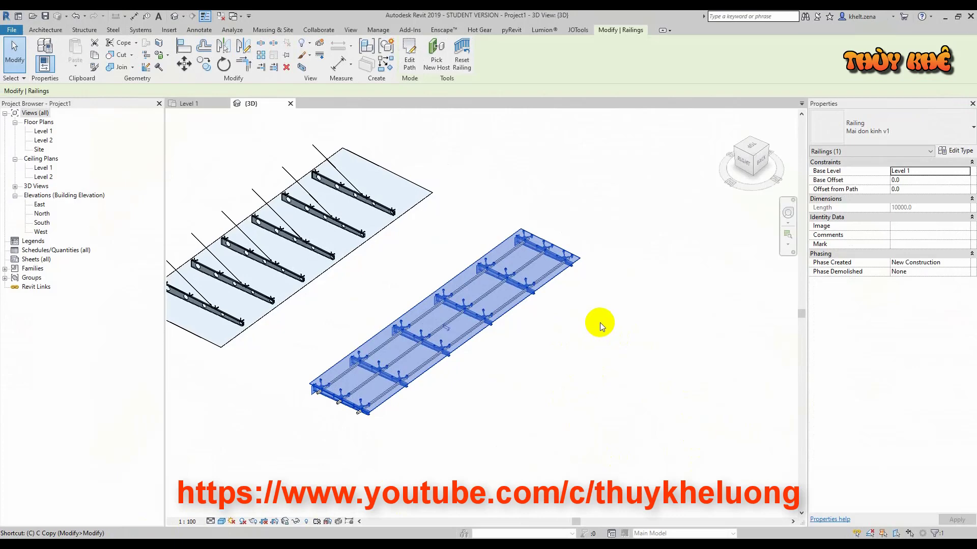
double_click(573, 243)
scroll(484, 135, down, 2)
middle_drag(483, 135, 484, 275)
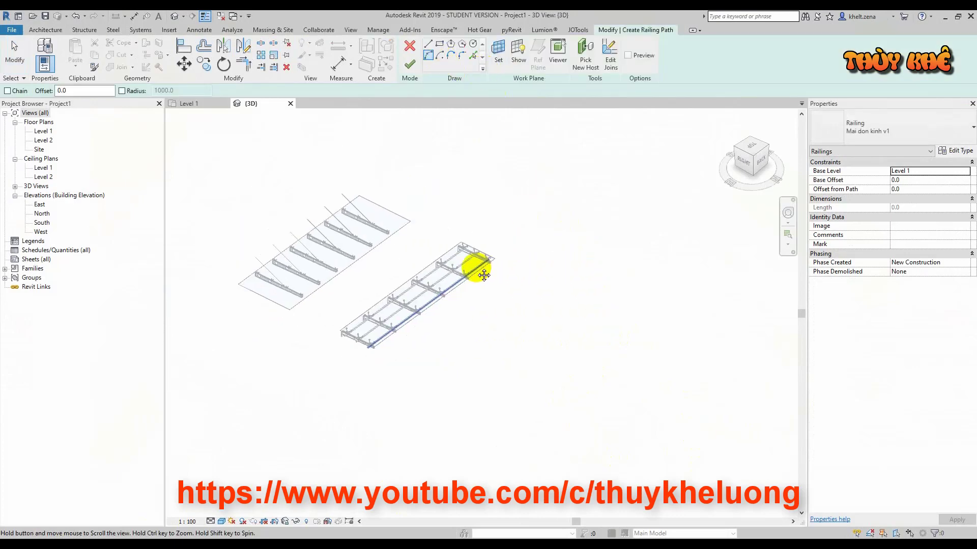
click(323, 407)
click(707, 244)
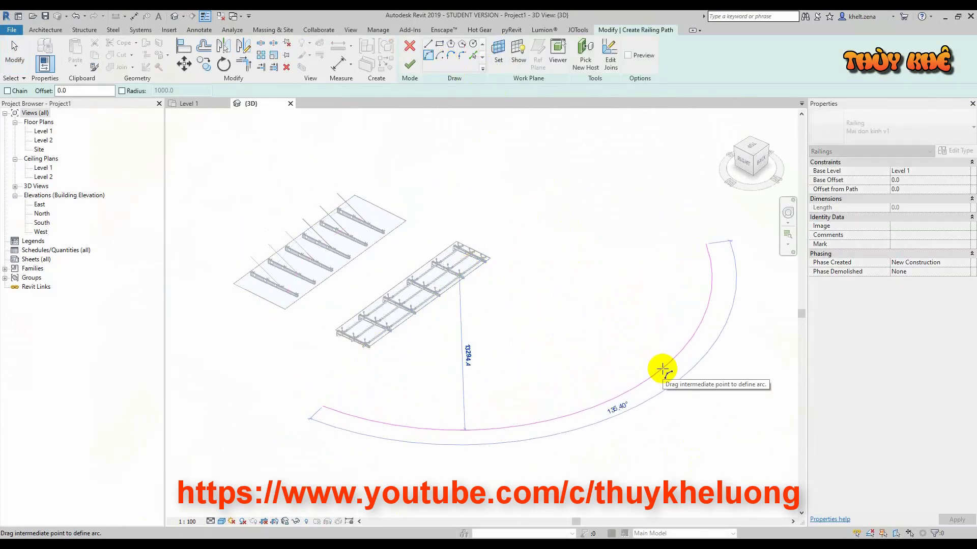
click(662, 370)
click(410, 64)
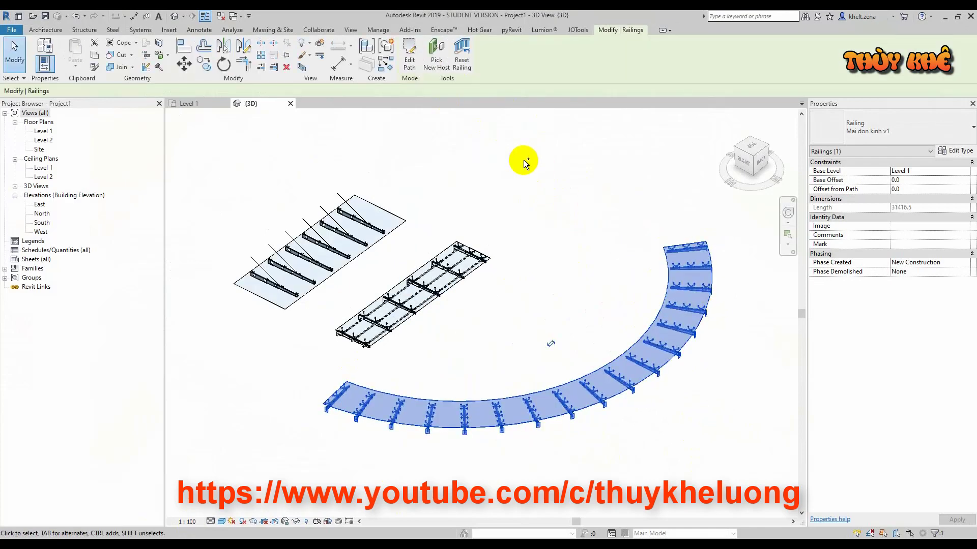
Step: Cancel the pending copy and confirm the curved railing's type in the type selector
scroll(549, 341, up, 1)
middle_drag(637, 316, 390, 117)
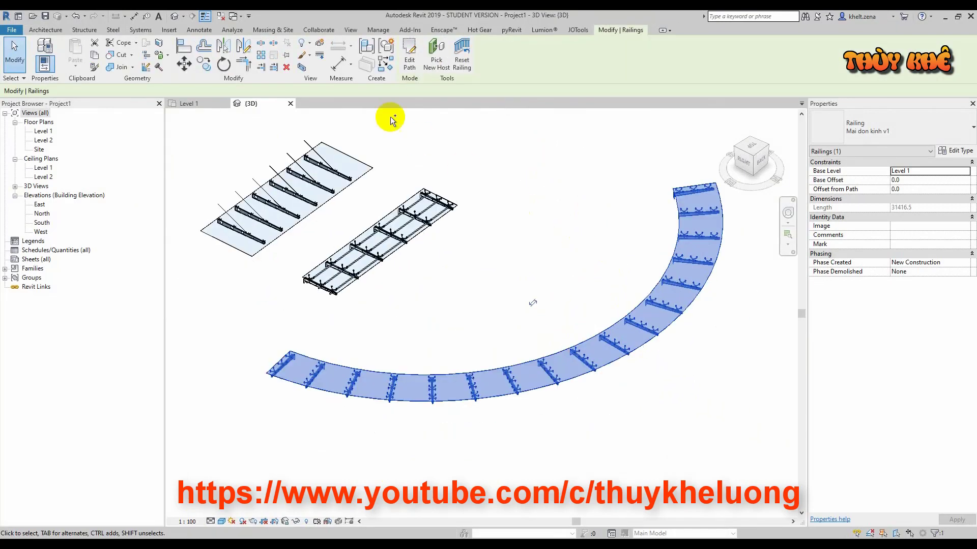
click(203, 65)
click(75, 66)
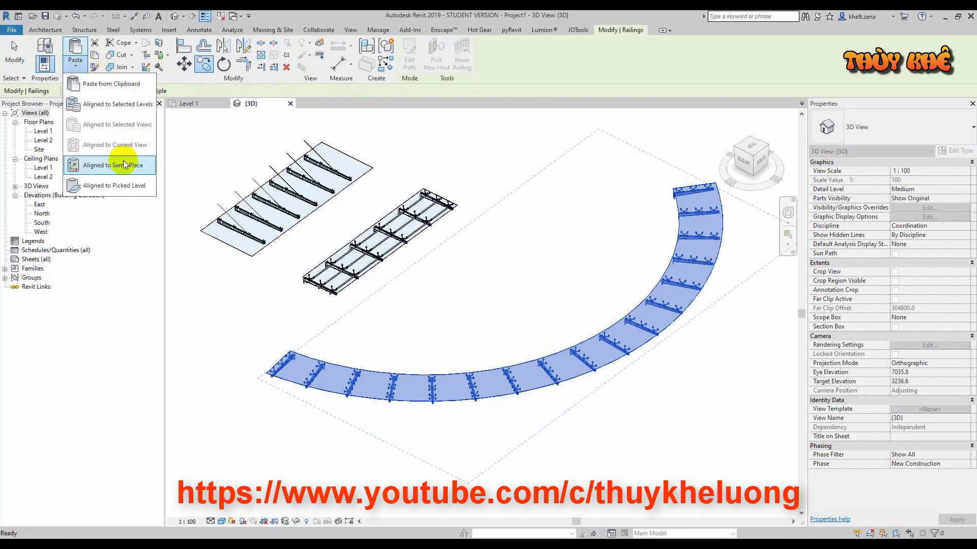
key(Escape)
click(906, 130)
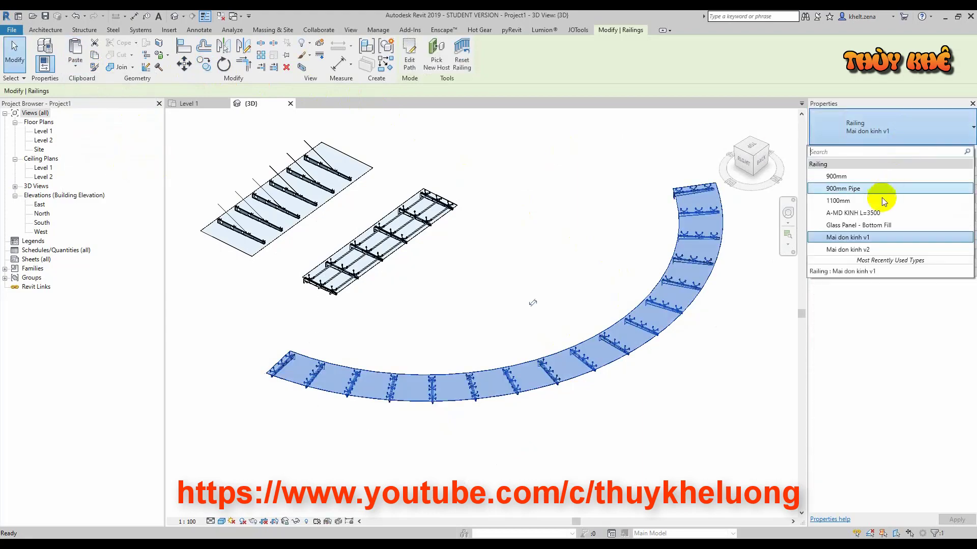
click(867, 250)
key(Escape)
scroll(752, 266, up, 3)
scroll(686, 207, up, 2)
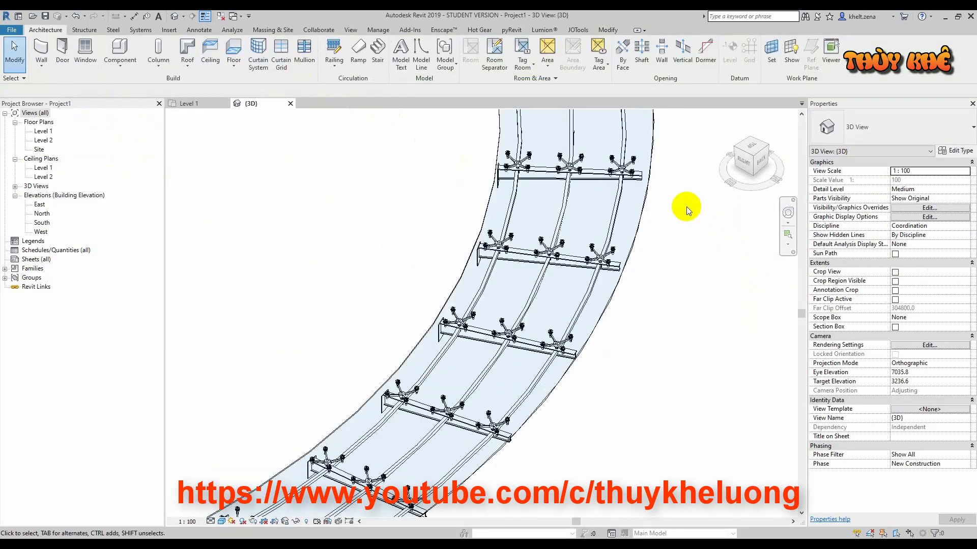
scroll(637, 193, up, 1)
scroll(637, 194, down, 3)
scroll(756, 306, down, 2)
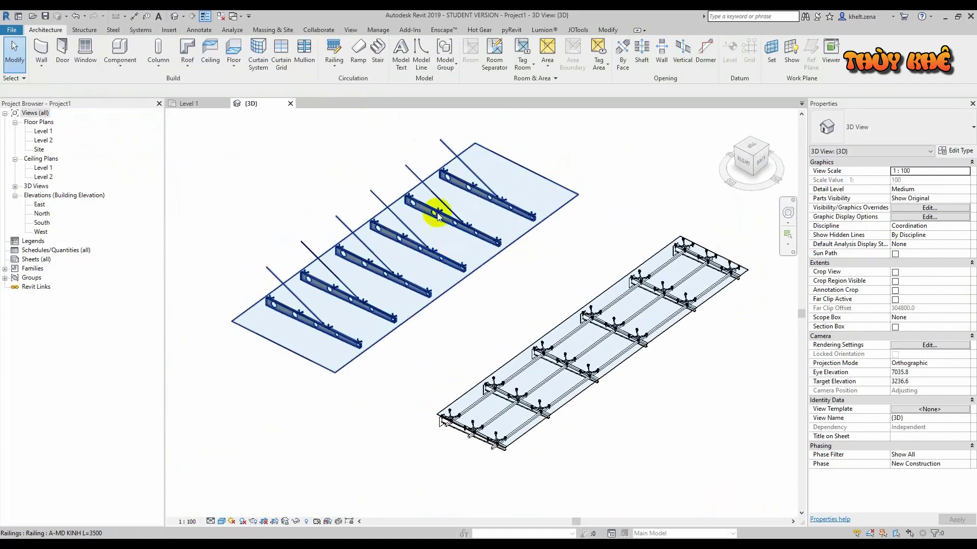
scroll(436, 212, up, 3)
middle_drag(535, 142, 566, 294)
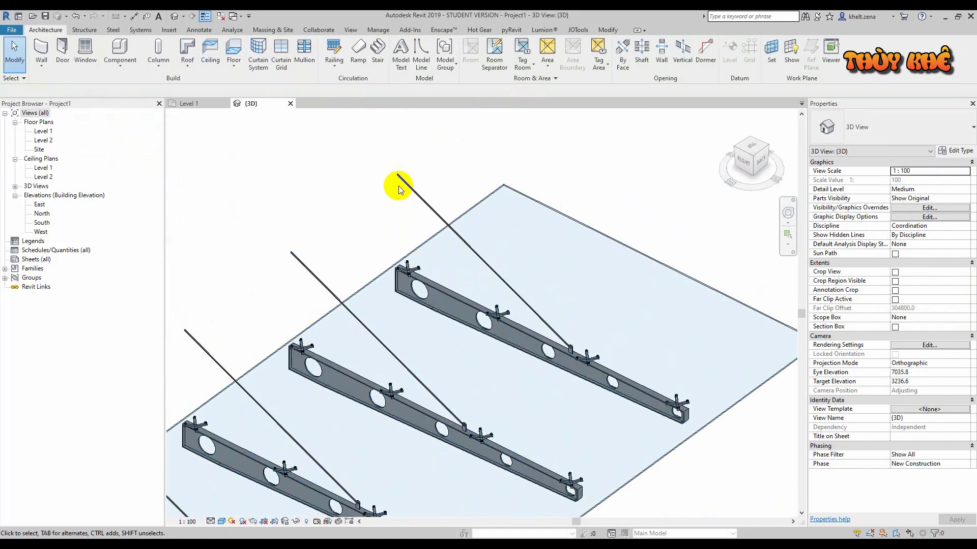
scroll(571, 343, up, 1)
scroll(570, 343, down, 5)
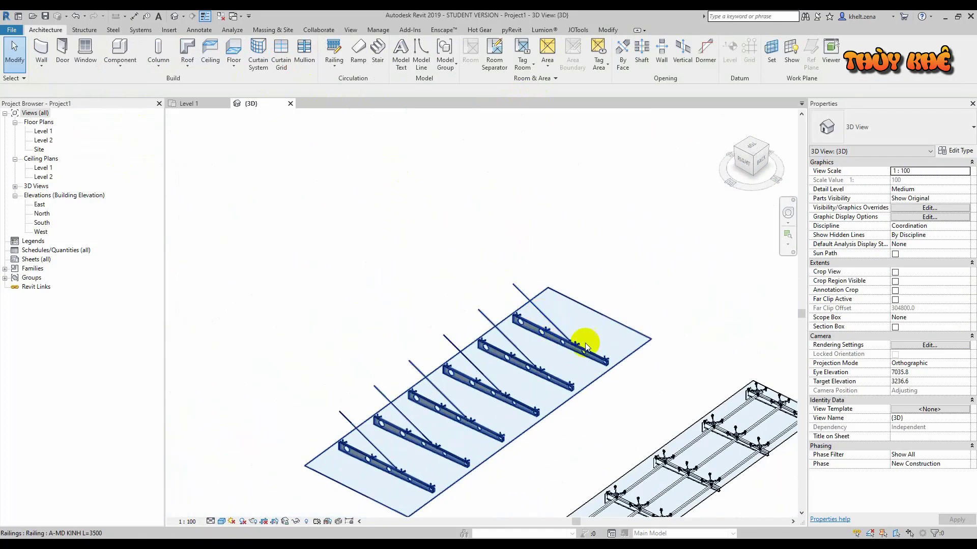
mouse_move(584, 338)
middle_down()
mouse_move(382, 196)
mouse_move(646, 286)
mouse_move(637, 266)
mouse_move(682, 298)
mouse_move(702, 286)
middle_up()
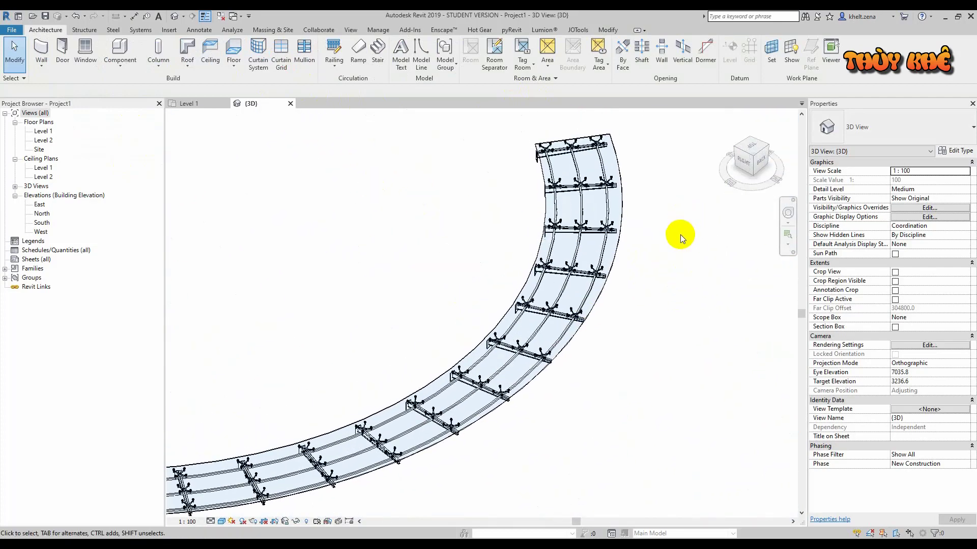
mouse_move(679, 233)
middle_down()
mouse_move(646, 312)
mouse_move(630, 323)
mouse_move(631, 257)
mouse_move(783, 244)
middle_up()
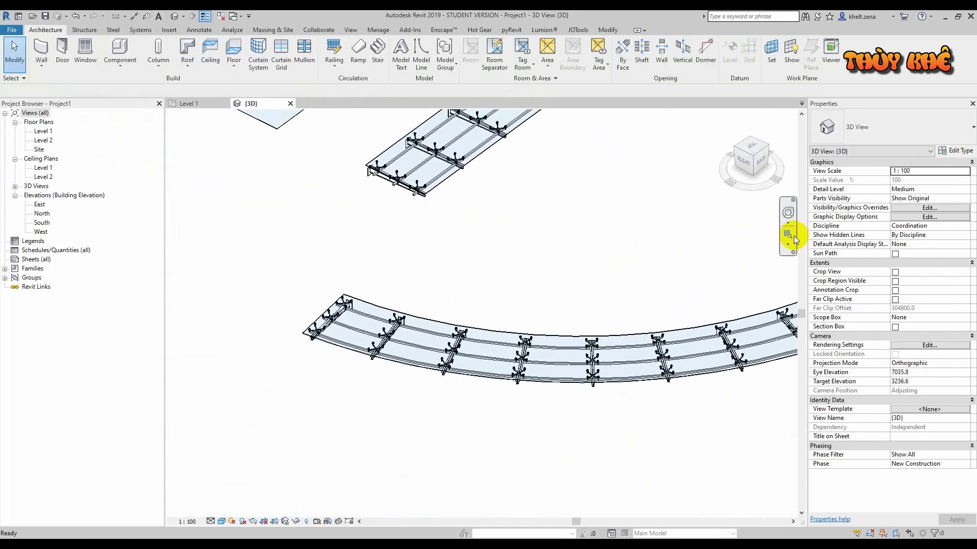
scroll(380, 261, up, 1)
scroll(371, 273, up, 4)
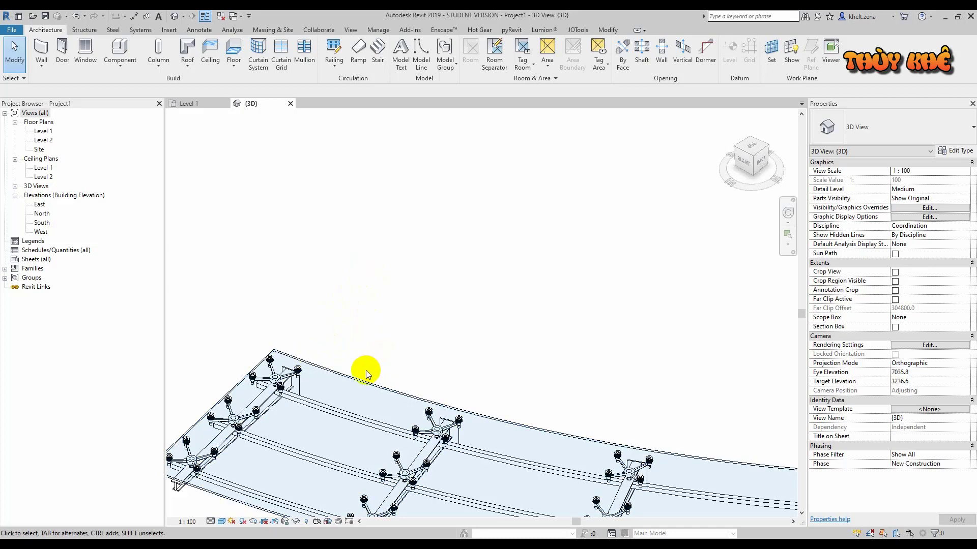
scroll(376, 370, up, 2)
scroll(464, 299, up, 2)
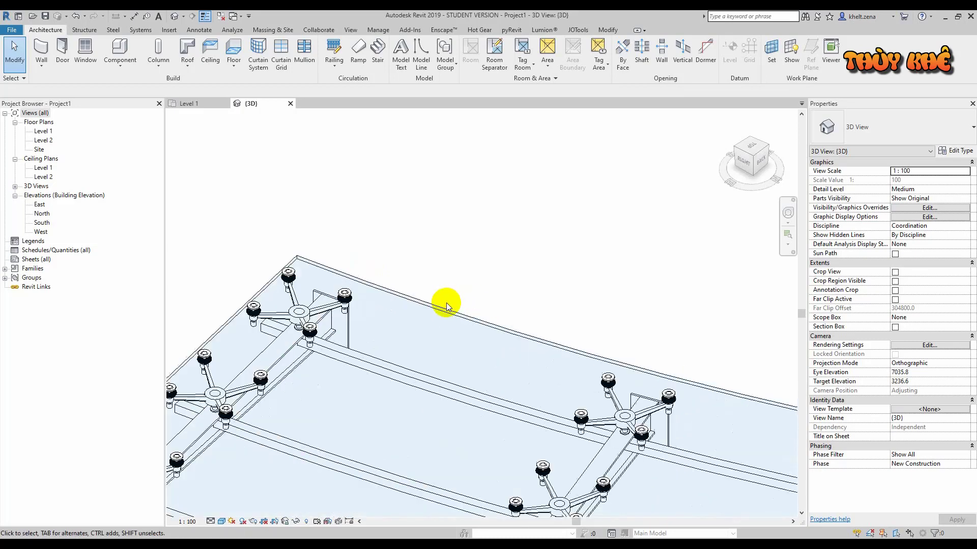
middle_drag(445, 305, 418, 329)
scroll(514, 283, up, 2)
scroll(515, 266, up, 2)
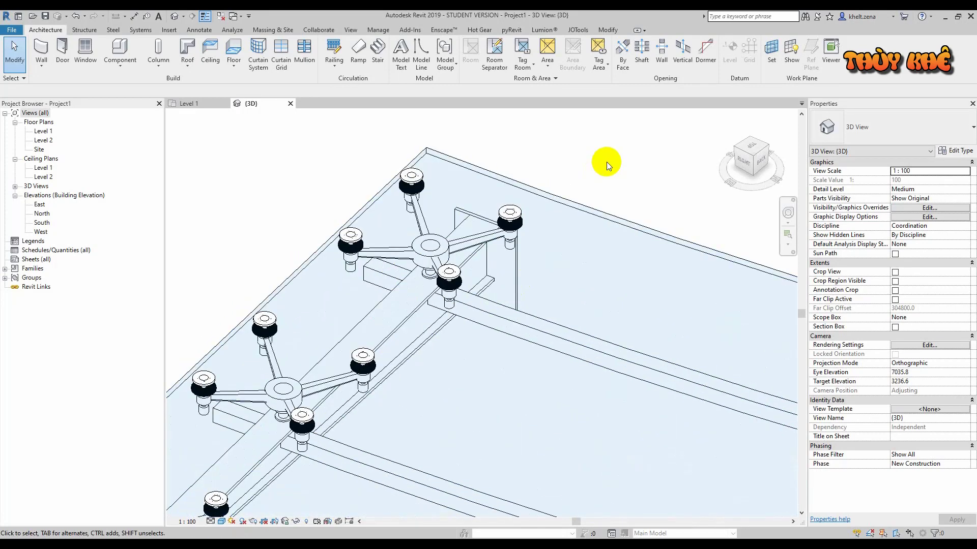
mouse_move(606, 162)
middle_down()
mouse_move(565, 173)
mouse_move(517, 164)
middle_up()
scroll(516, 164, down, 2)
scroll(512, 164, down, 2)
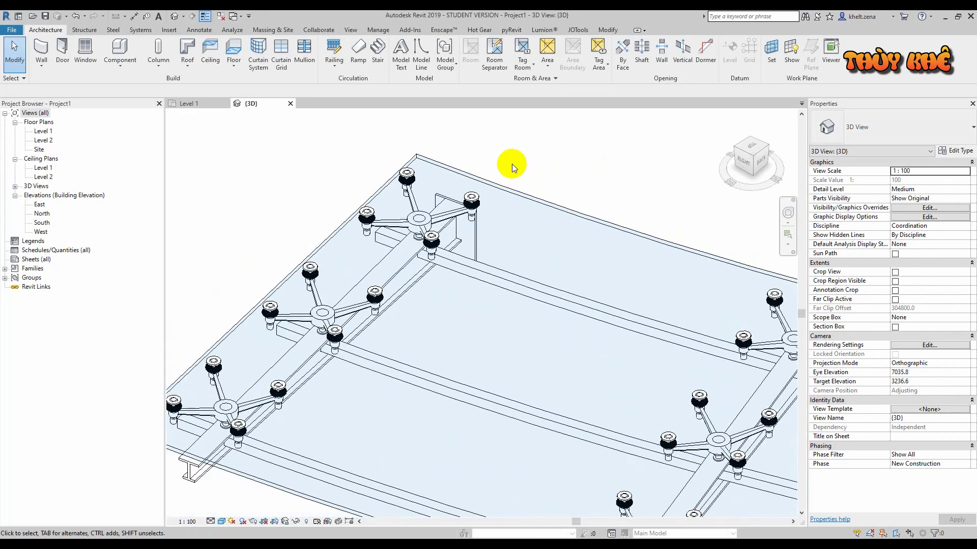
scroll(511, 162, down, 1)
scroll(511, 162, up, 2)
scroll(445, 184, up, 1)
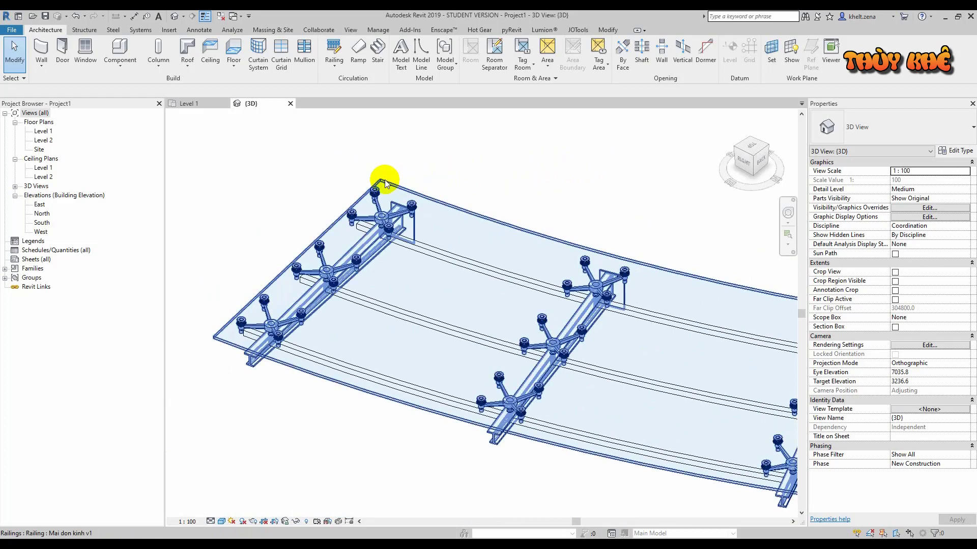
scroll(387, 179, up, 1)
scroll(386, 180, up, 1)
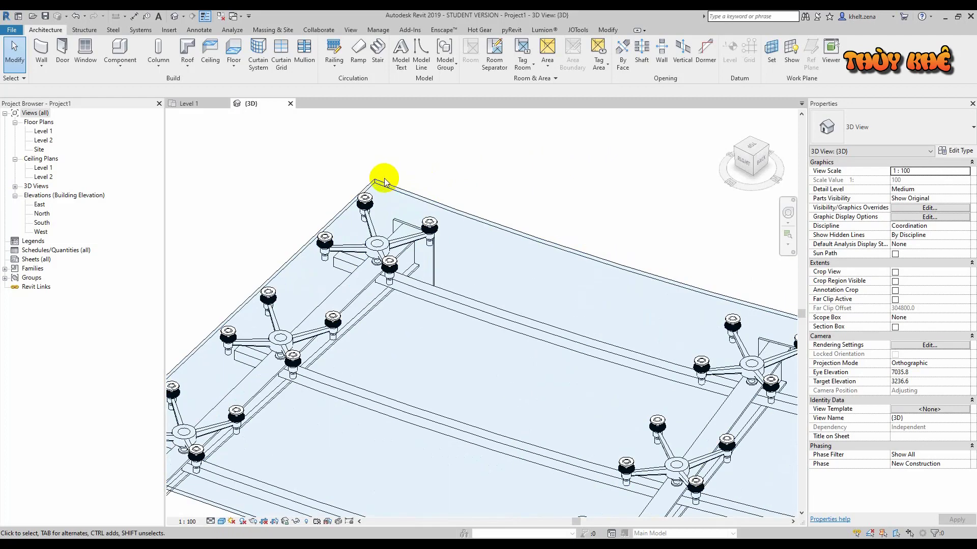
scroll(380, 181, down, 3)
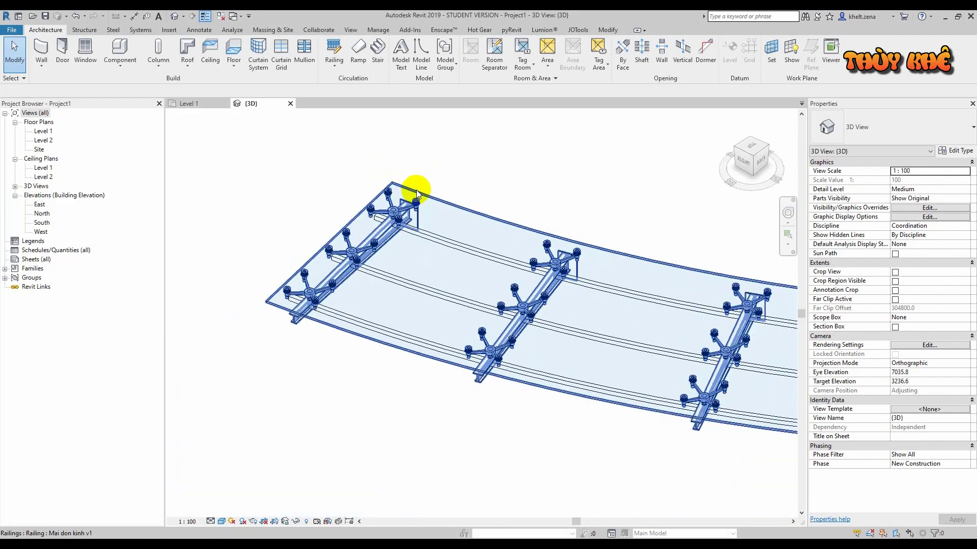
scroll(410, 222, up, 2)
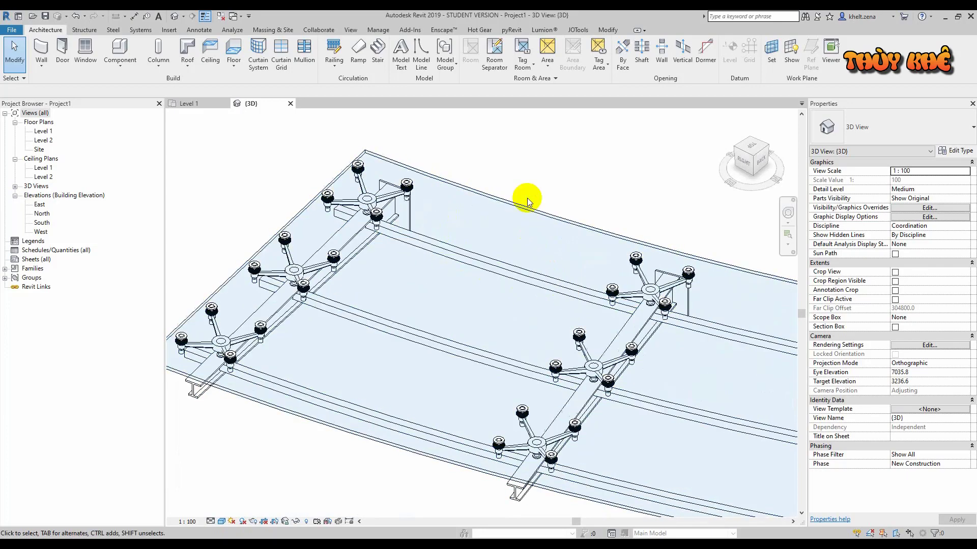
scroll(465, 154, up, 2)
scroll(505, 165, up, 2)
scroll(504, 166, down, 2)
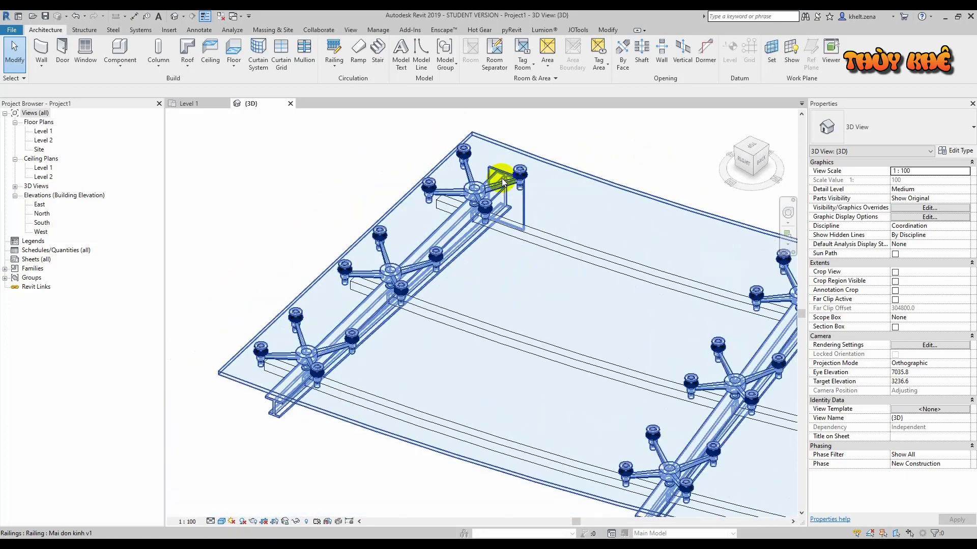
scroll(283, 365, down, 2)
scroll(273, 436, up, 2)
scroll(290, 414, up, 2)
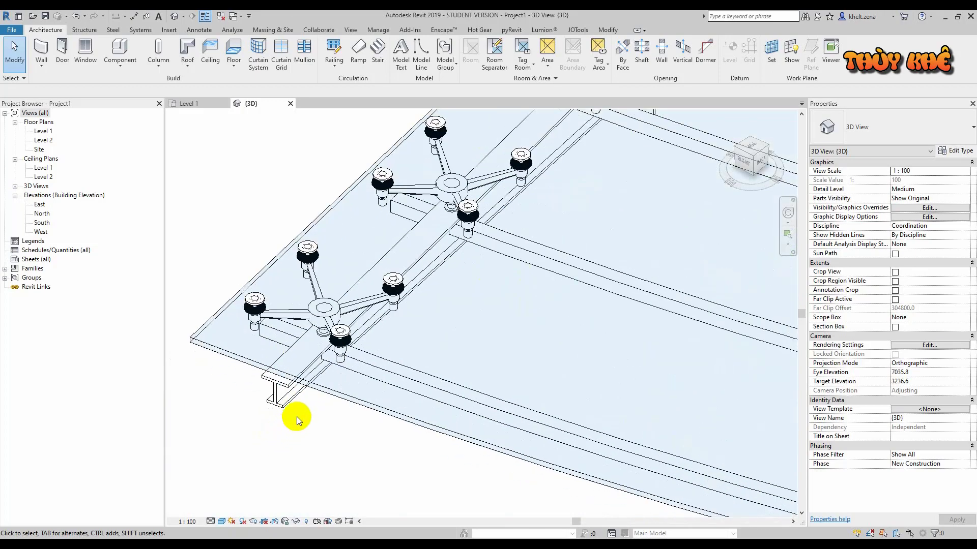
scroll(353, 328, up, 2)
scroll(486, 234, down, 3)
scroll(346, 422, down, 2)
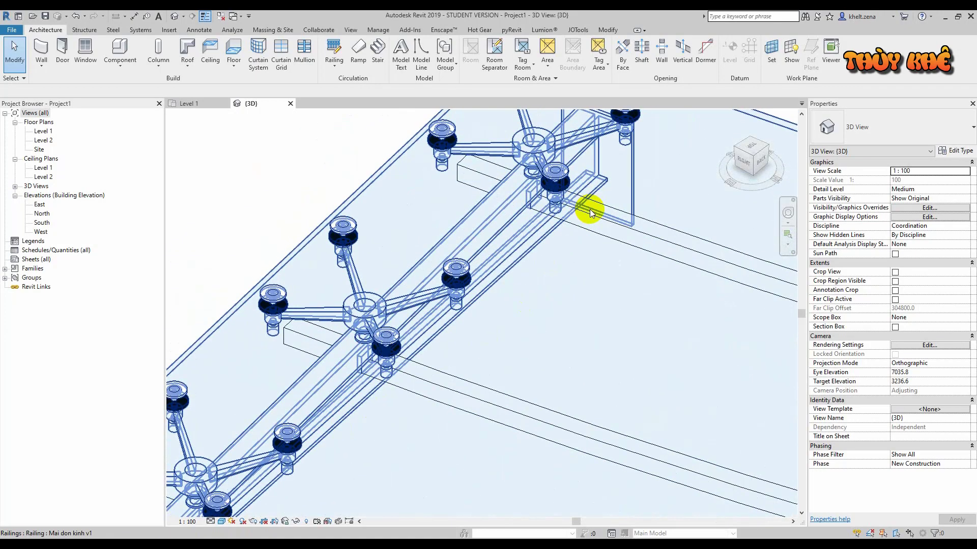
middle_drag(593, 211, 482, 387)
scroll(558, 236, down, 2)
scroll(589, 212, down, 2)
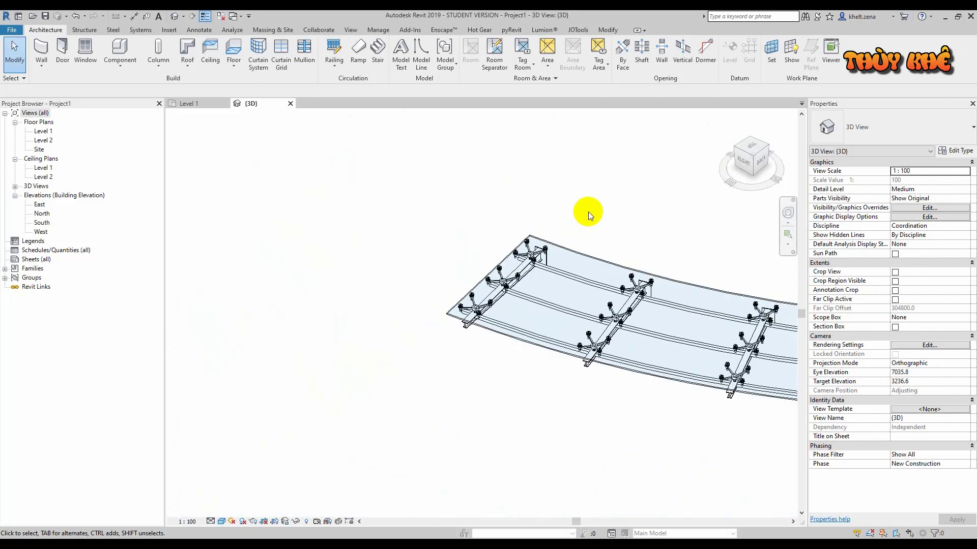
mouse_move(588, 211)
middle_down()
mouse_move(271, 258)
mouse_move(501, 236)
mouse_move(334, 262)
mouse_move(489, 266)
middle_up()
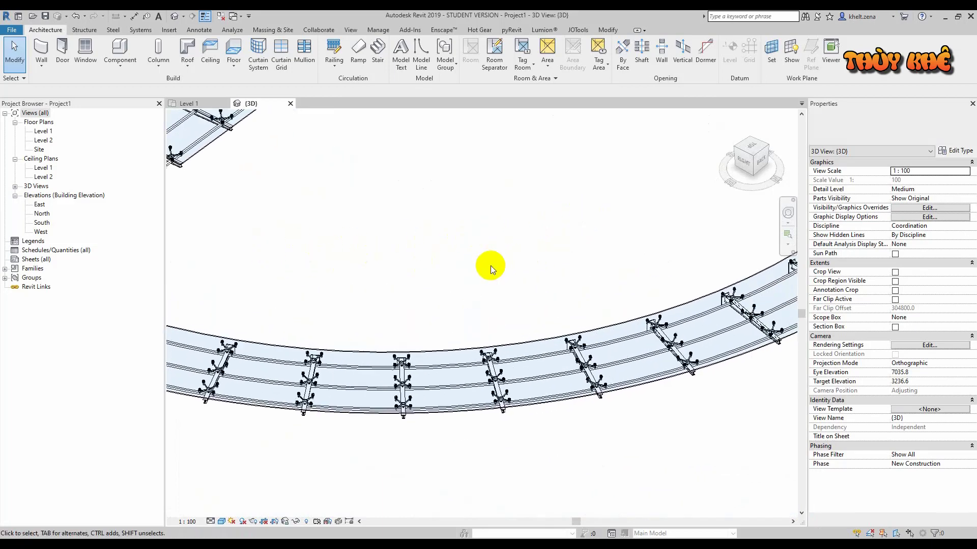
scroll(469, 363, down, 3)
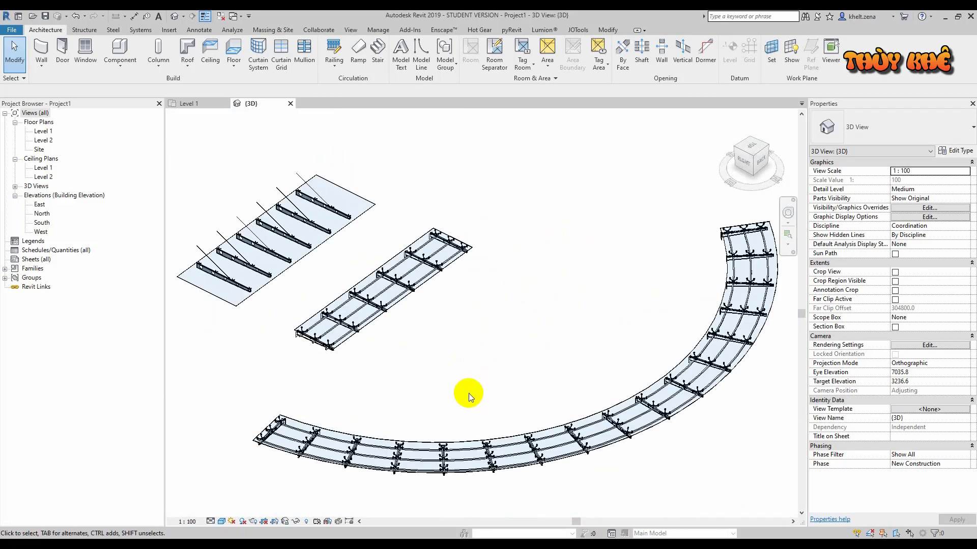
scroll(279, 419, up, 3)
mouse_move(279, 419)
middle_down()
mouse_move(321, 407)
mouse_move(353, 365)
middle_up()
scroll(327, 335, up, 4)
scroll(527, 247, down, 2)
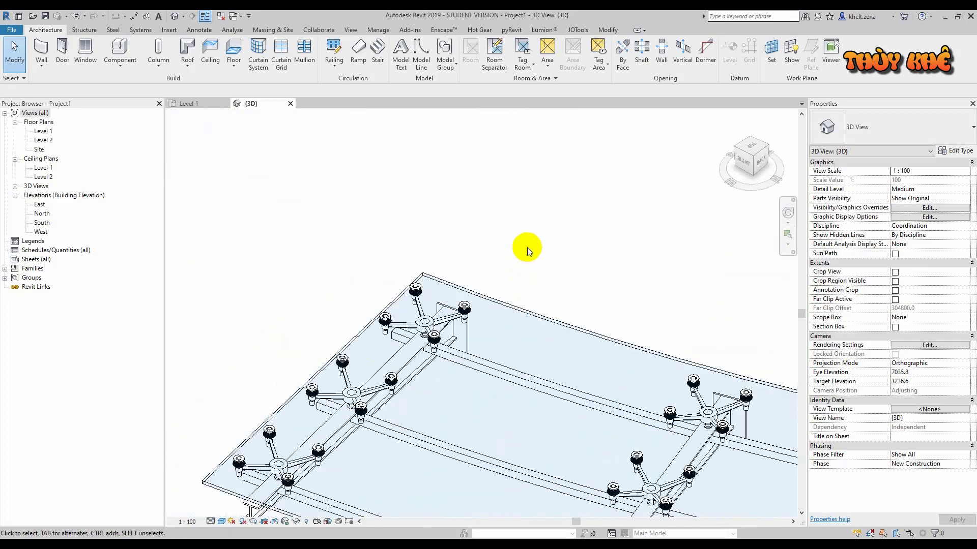
scroll(509, 247, down, 2)
scroll(508, 247, down, 1)
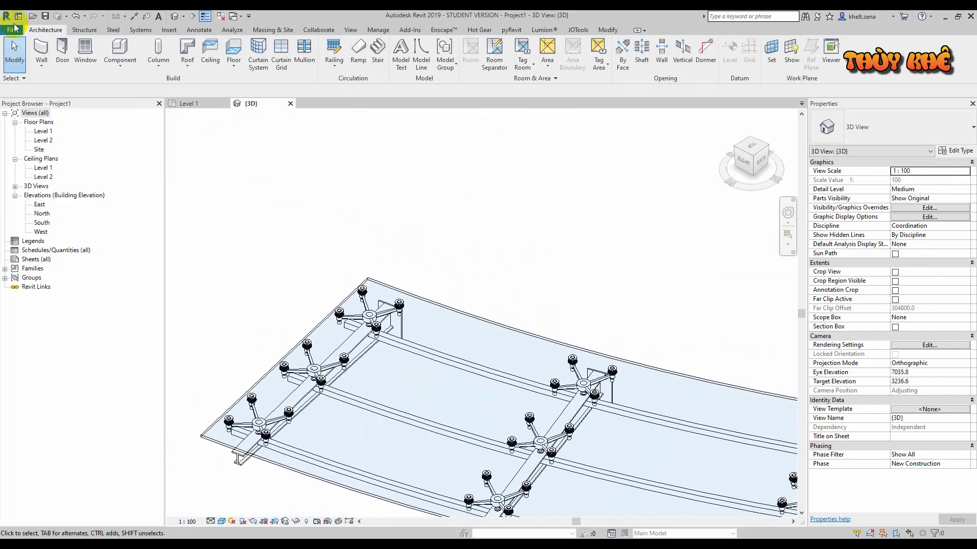
scroll(499, 159, down, 2)
scroll(490, 451, up, 2)
middle_drag(490, 452, 525, 448)
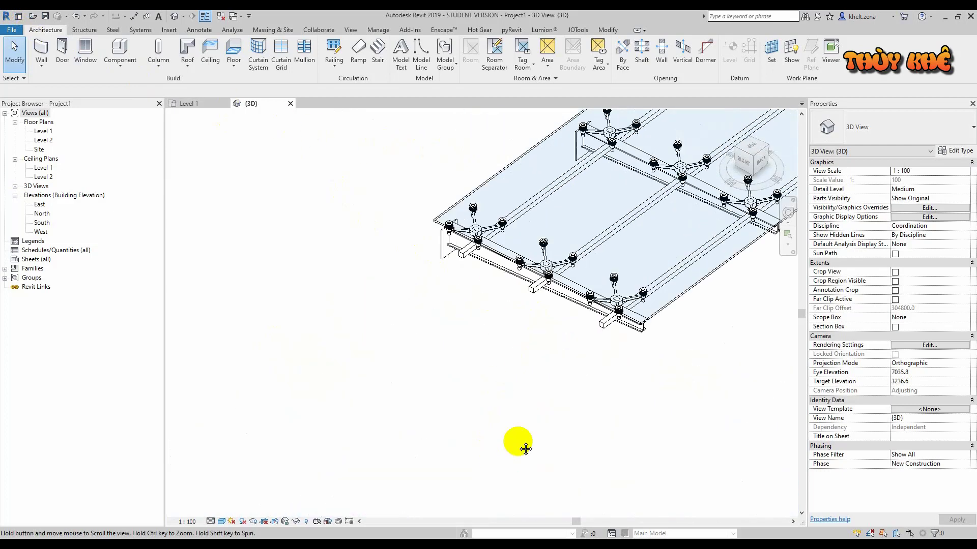
scroll(525, 448, up, 2)
scroll(538, 385, up, 3)
middle_drag(538, 386, 562, 421)
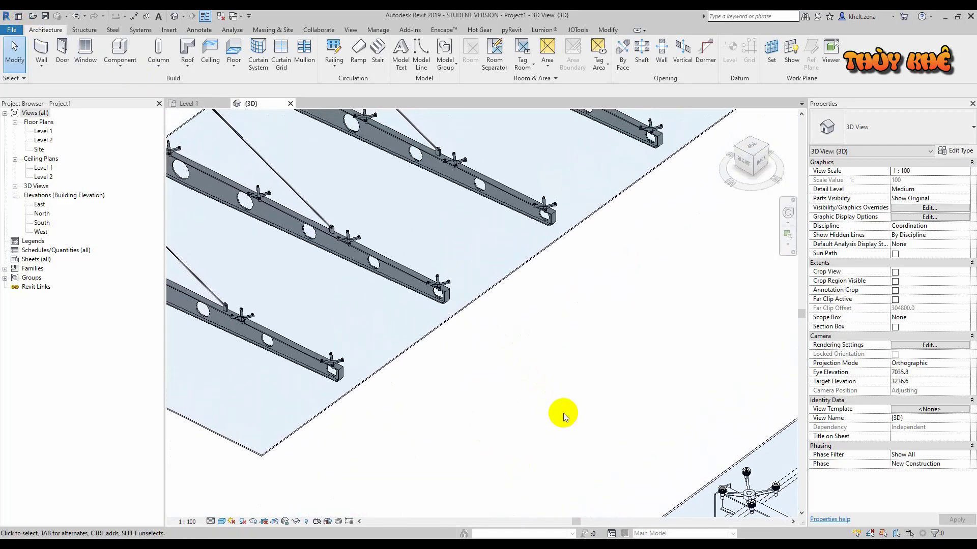
scroll(559, 393, down, 3)
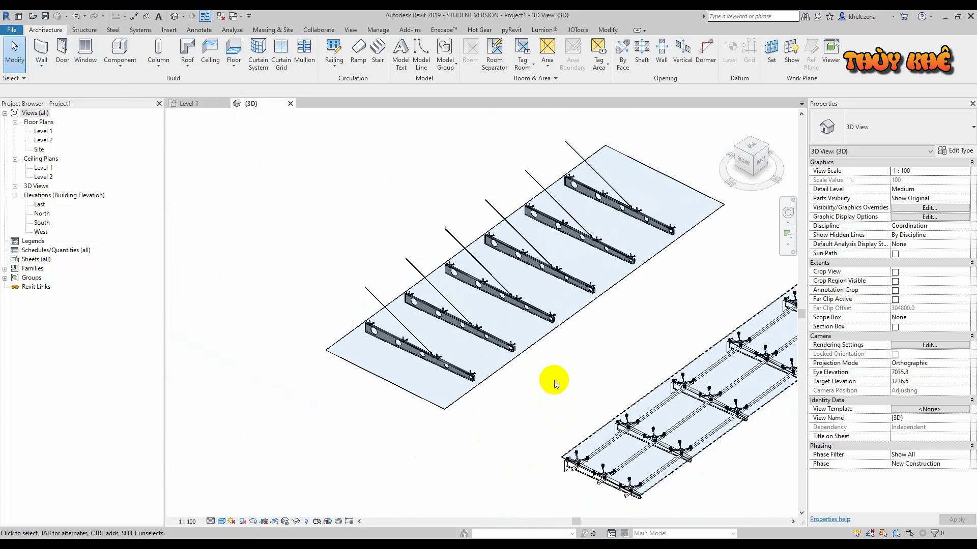
scroll(554, 380, down, 1)
scroll(557, 310, up, 1)
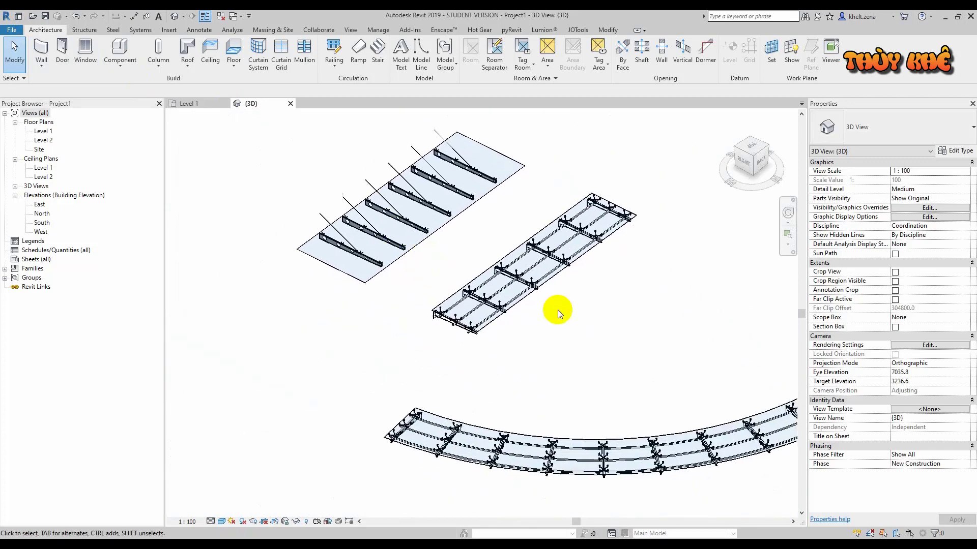
Step: Start a new family and browse the family template previews
click(16, 30)
mouse_move(35, 68)
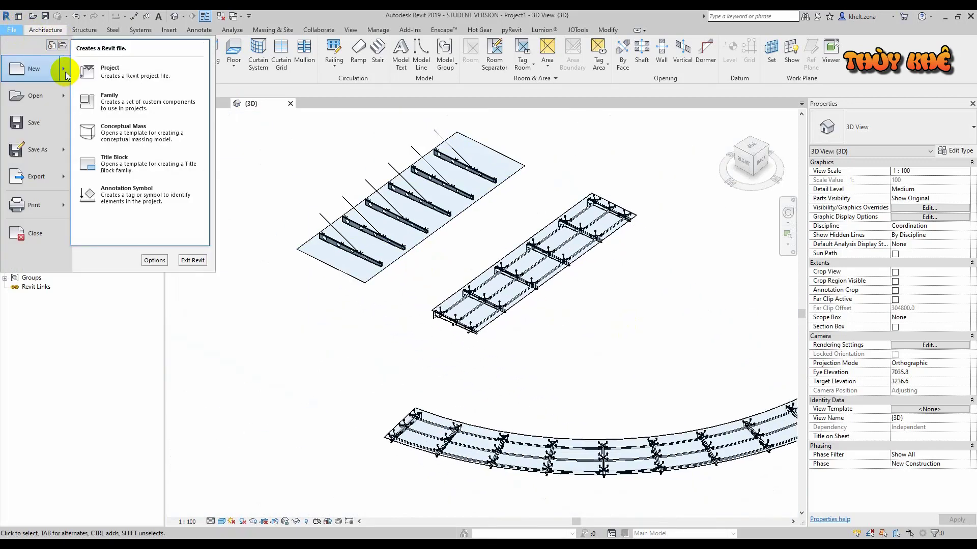
click(108, 99)
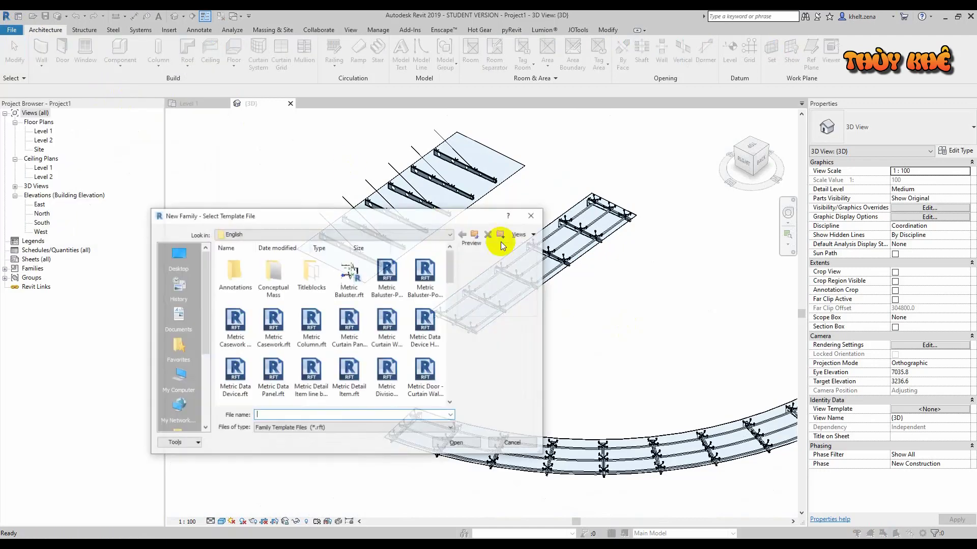
drag(453, 272, 454, 320)
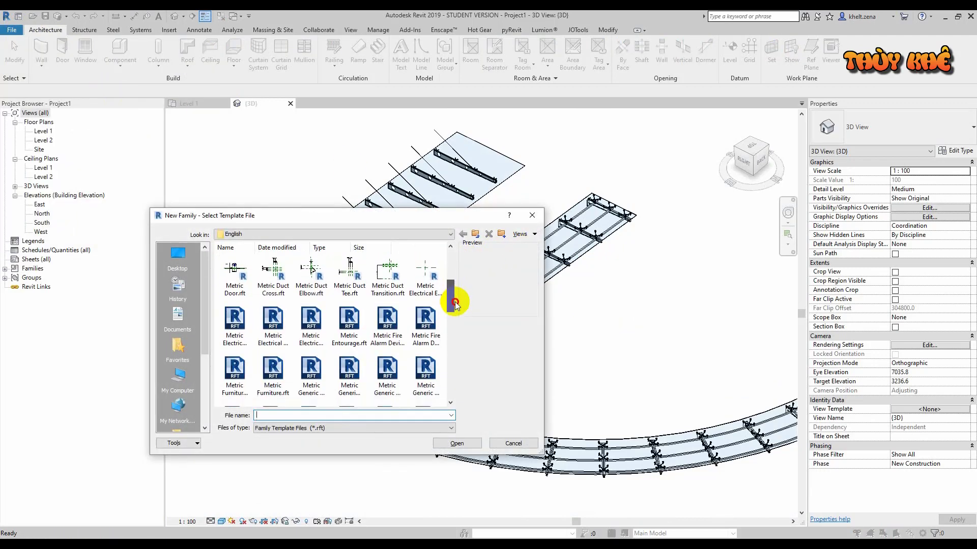
click(312, 336)
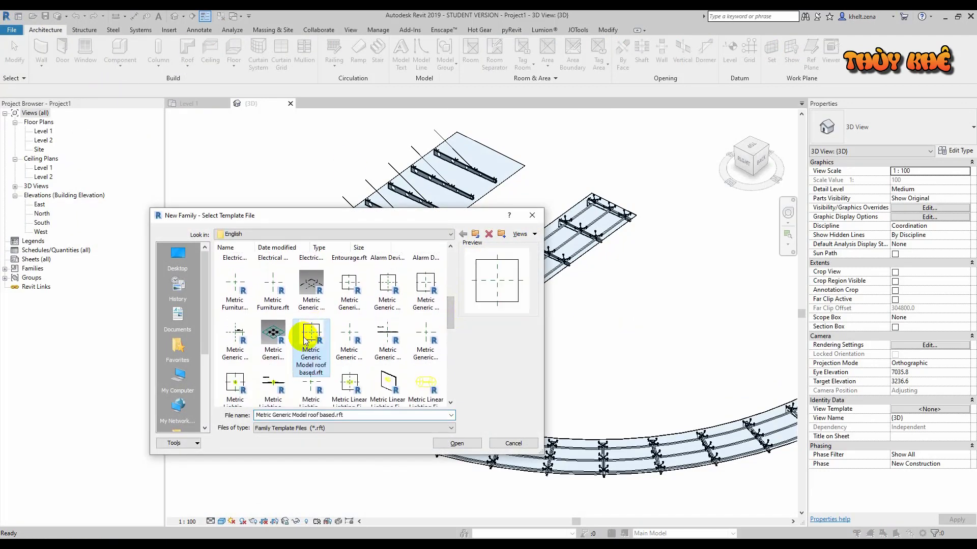
click(348, 336)
click(234, 384)
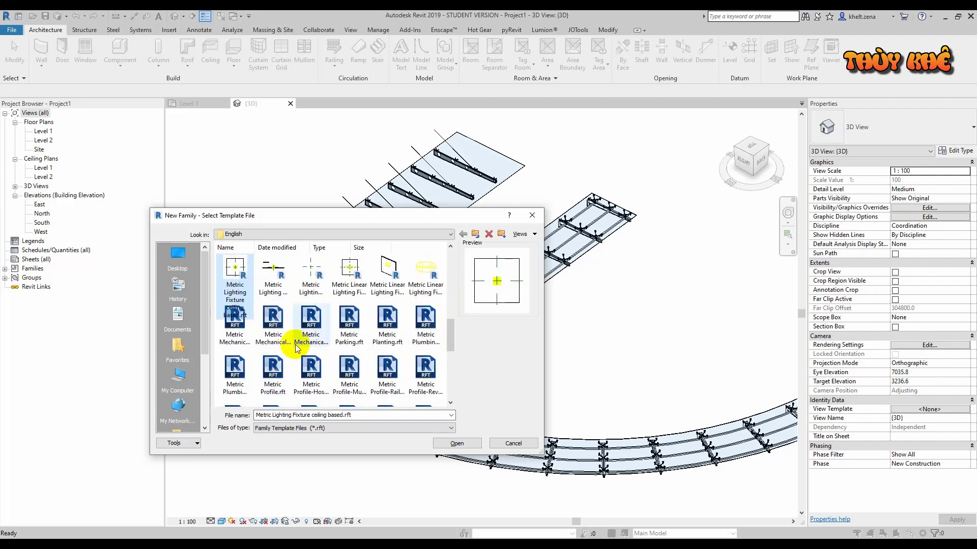
scroll(356, 305, up, 4)
Step: Create the family from the Metric Generic Model.rft template
click(423, 310)
click(385, 316)
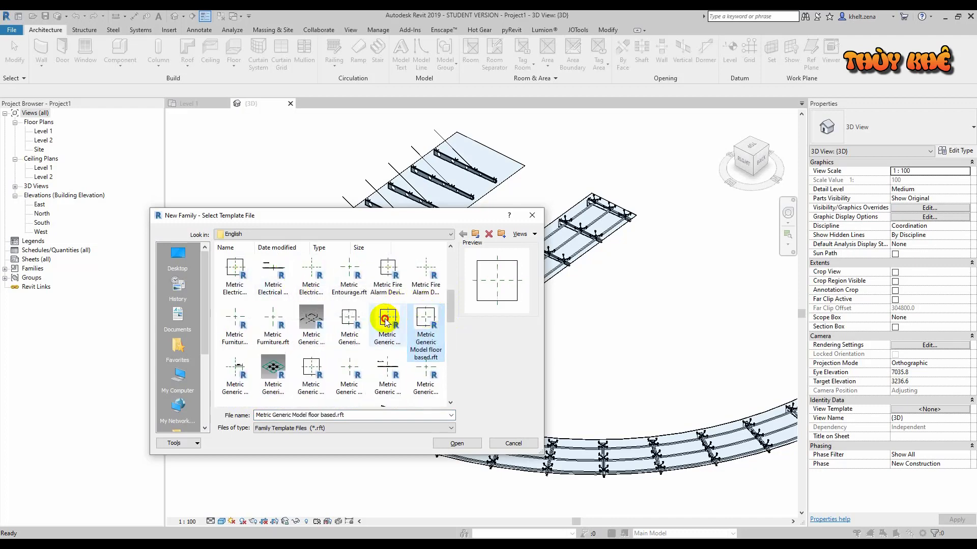
click(354, 326)
click(311, 326)
click(272, 326)
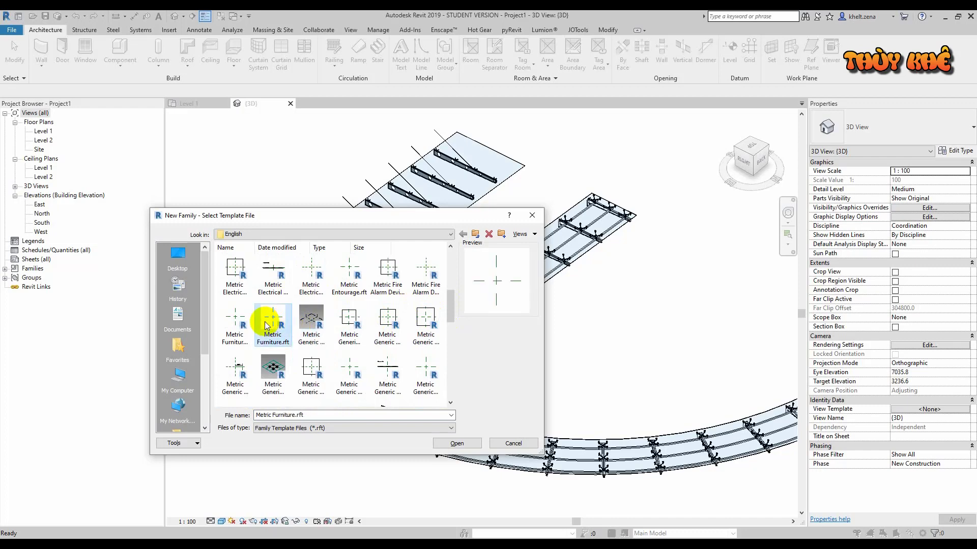
click(311, 376)
scroll(373, 356, down, 3)
click(425, 304)
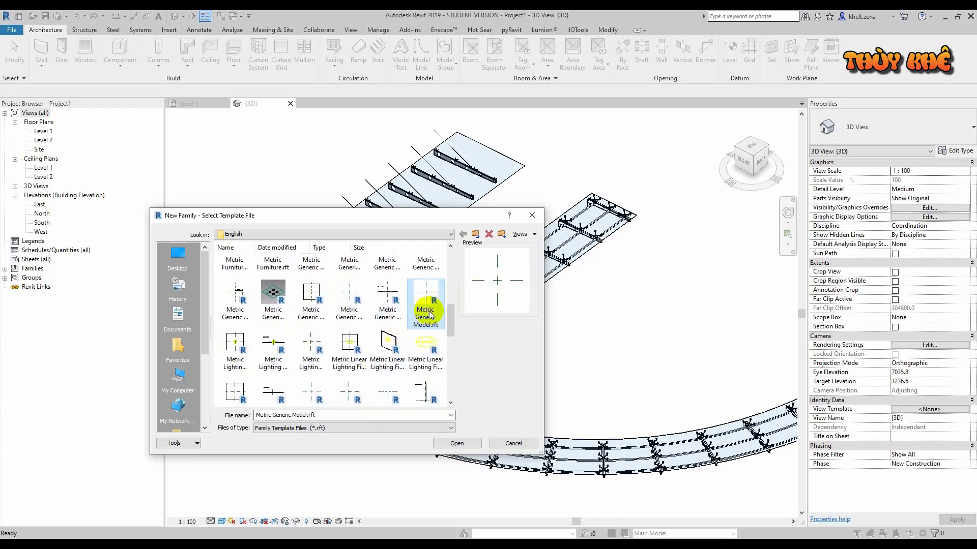
click(456, 445)
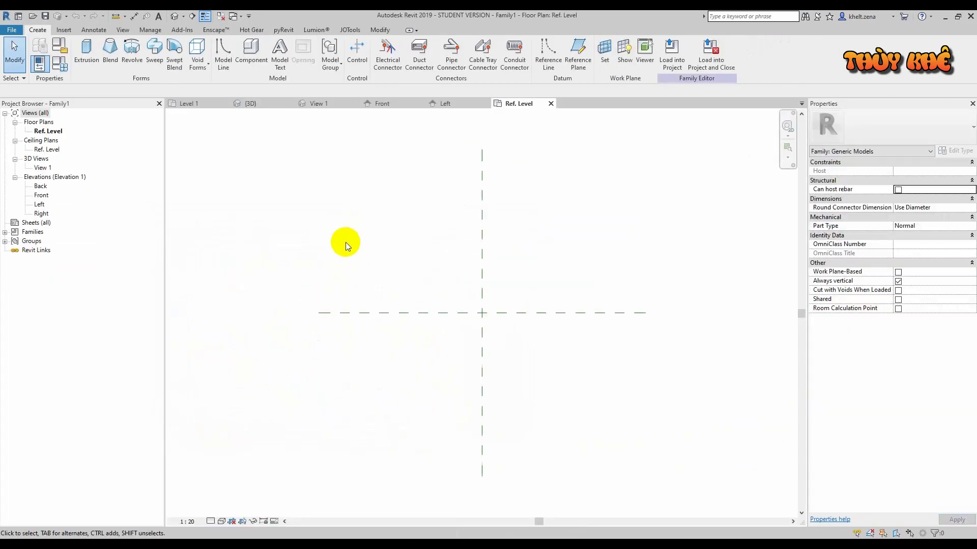
Step: Open the Front elevation, centre the reference planes and start a solid revolve
click(40, 196)
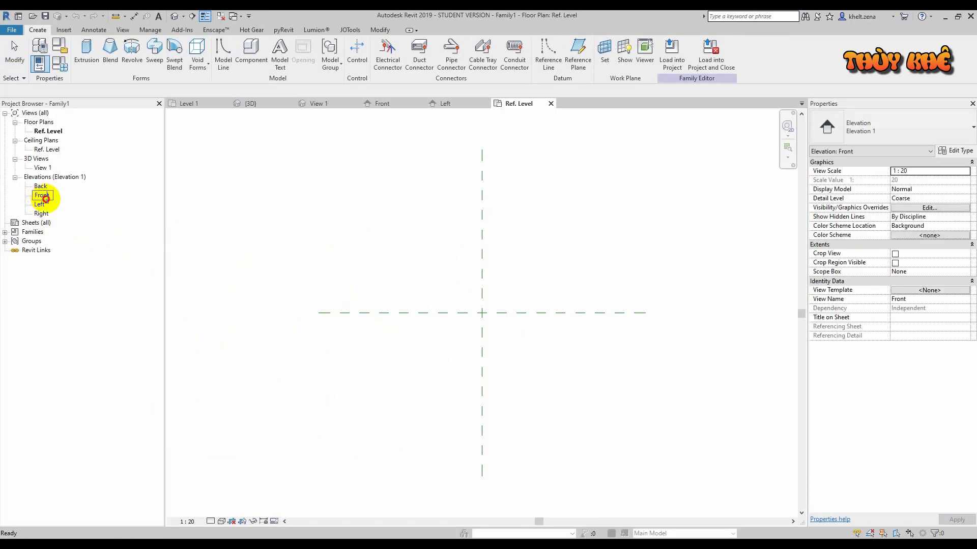
double_click(42, 195)
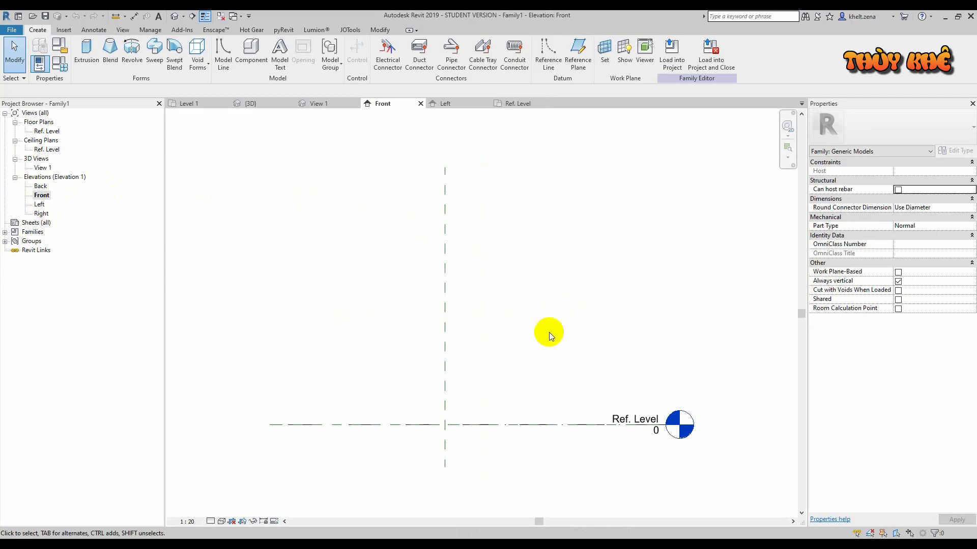
scroll(465, 411, up, 3)
middle_drag(466, 411, 556, 359)
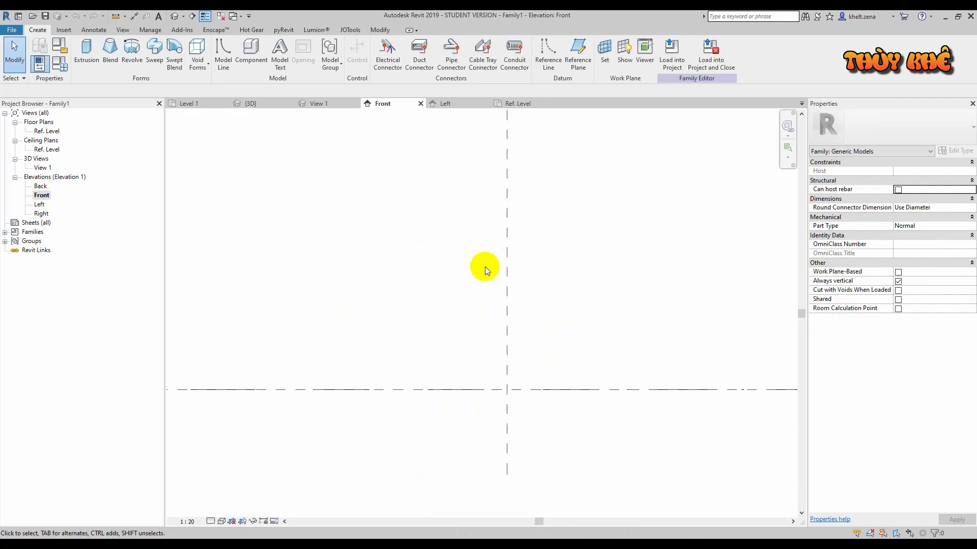
click(135, 48)
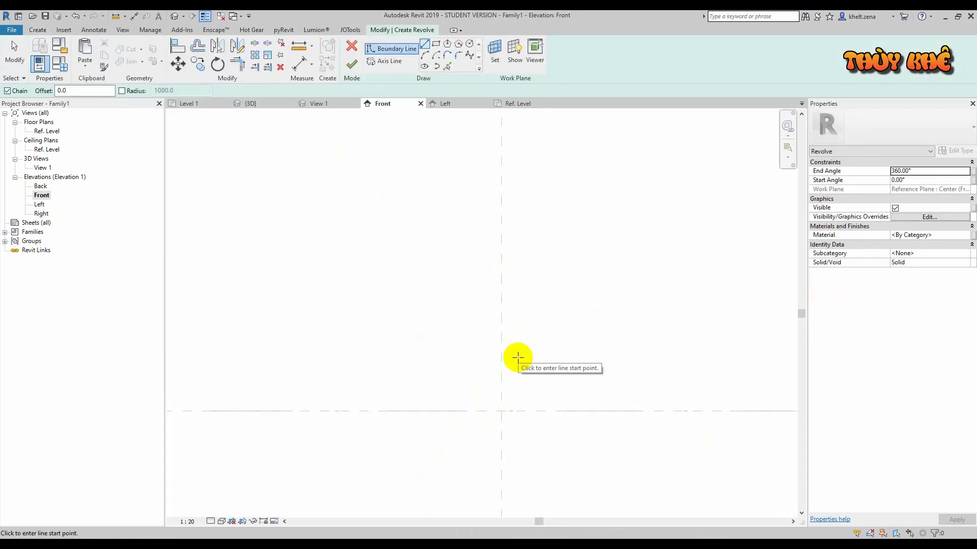
Step: Draw boundary lines of 22, 5, 10, 17.5, 7.5 and 12.5 plus an angled segment
click(499, 410)
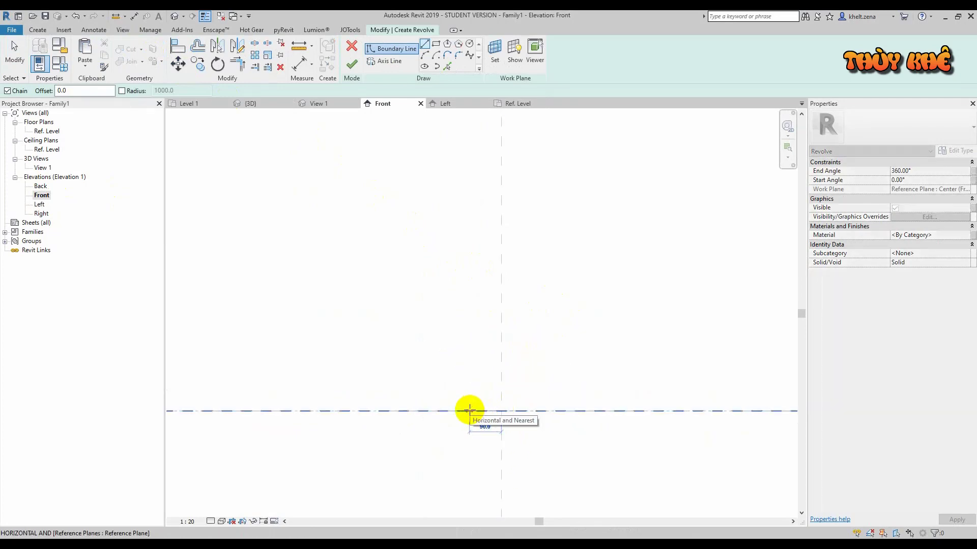
text(22.)
key(Return)
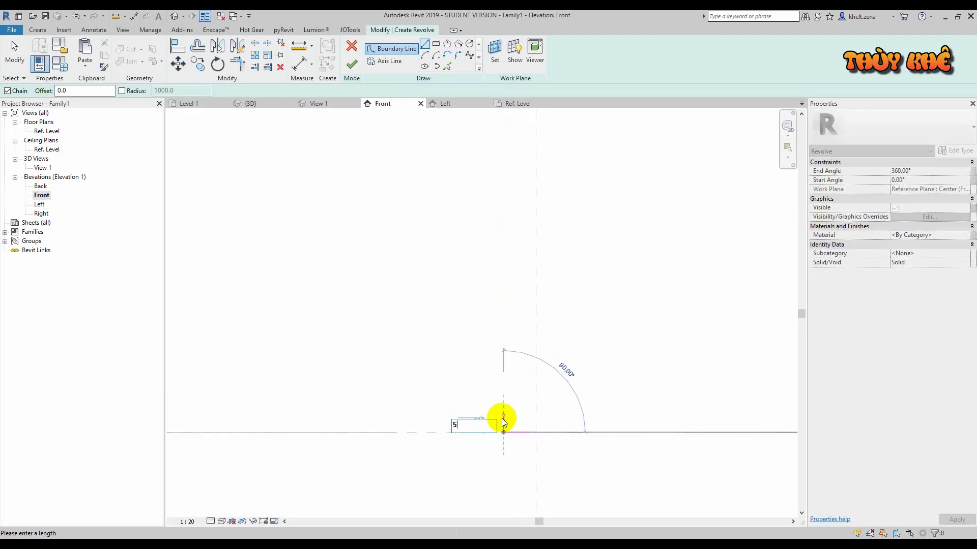
key(Return)
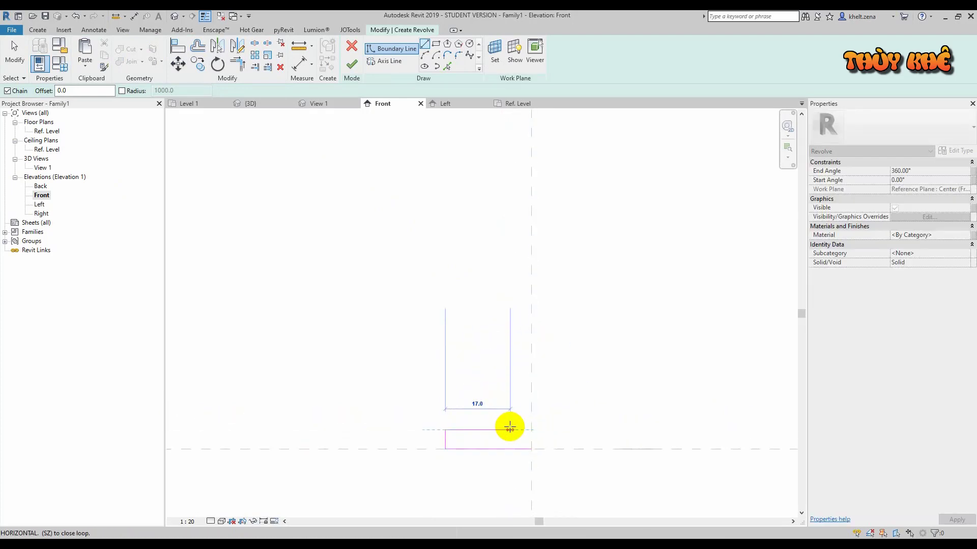
text(10)
key(Return)
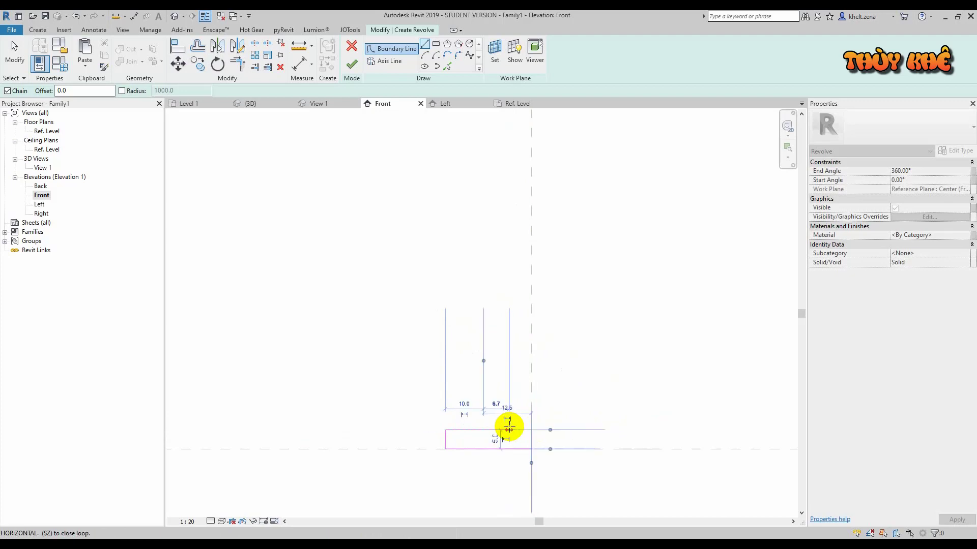
text(1)
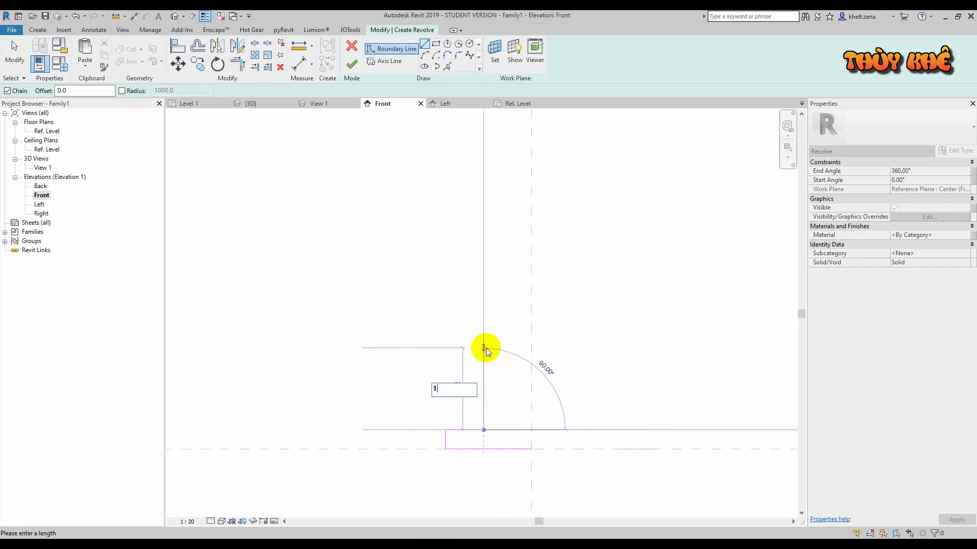
text(7.5)
key(Return)
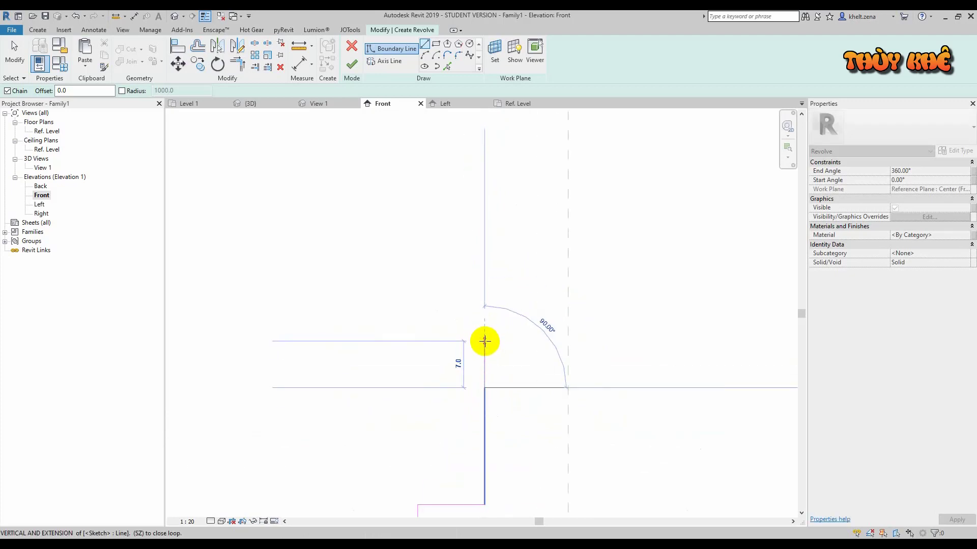
text(7.5)
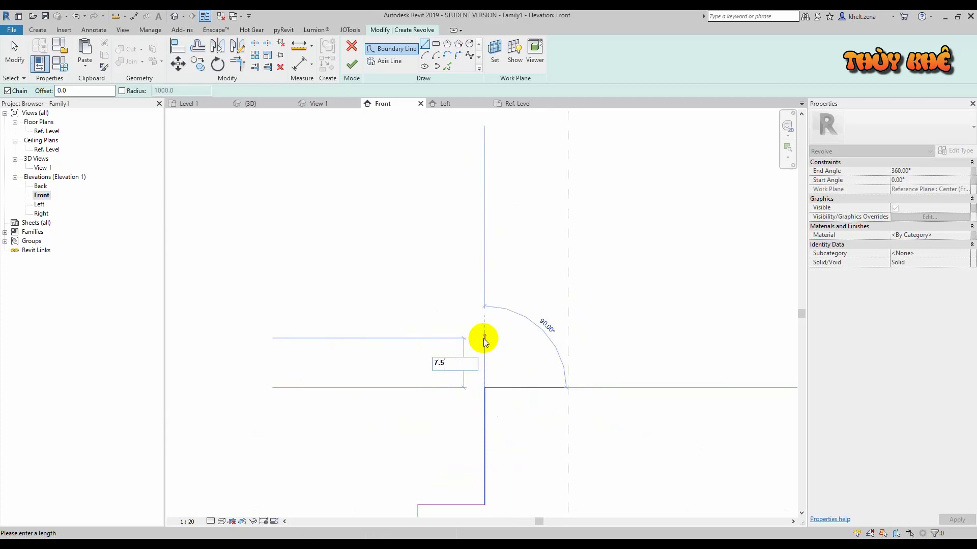
key(Return)
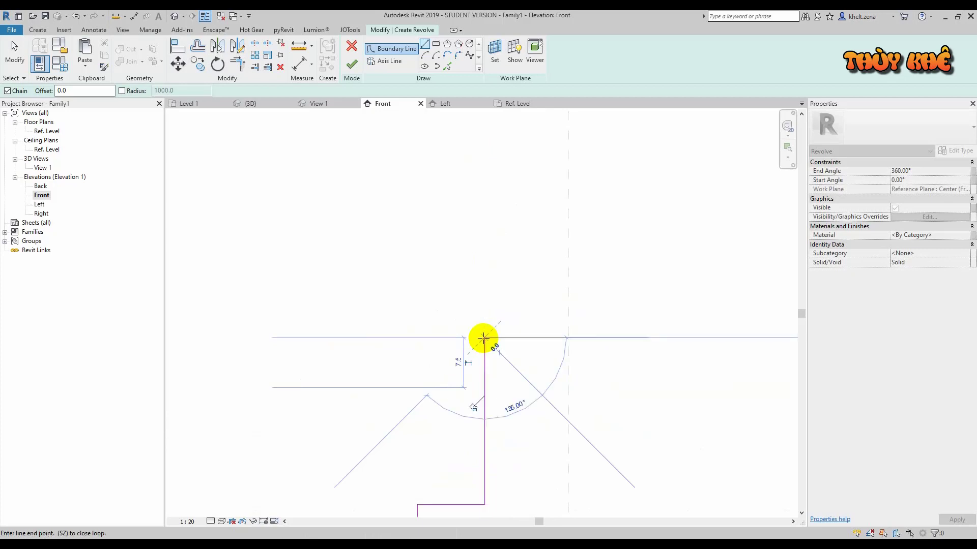
text(12.)
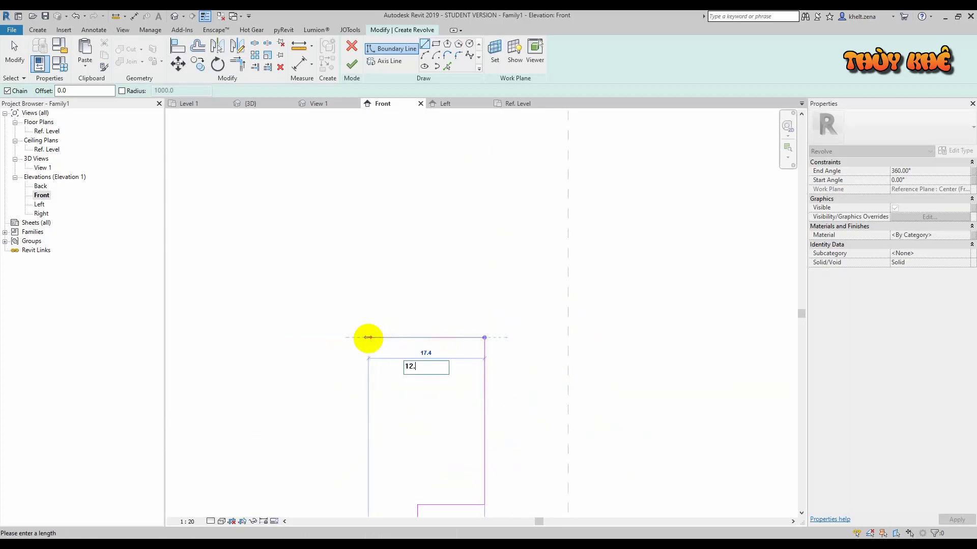
text(5)
key(Return)
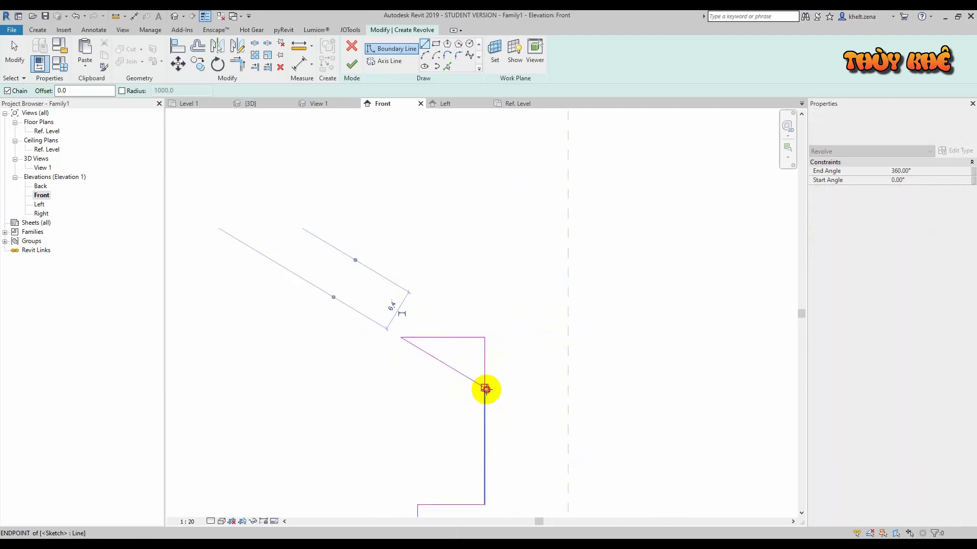
click(486, 390)
key(Escape)
key(Escape)
click(471, 322)
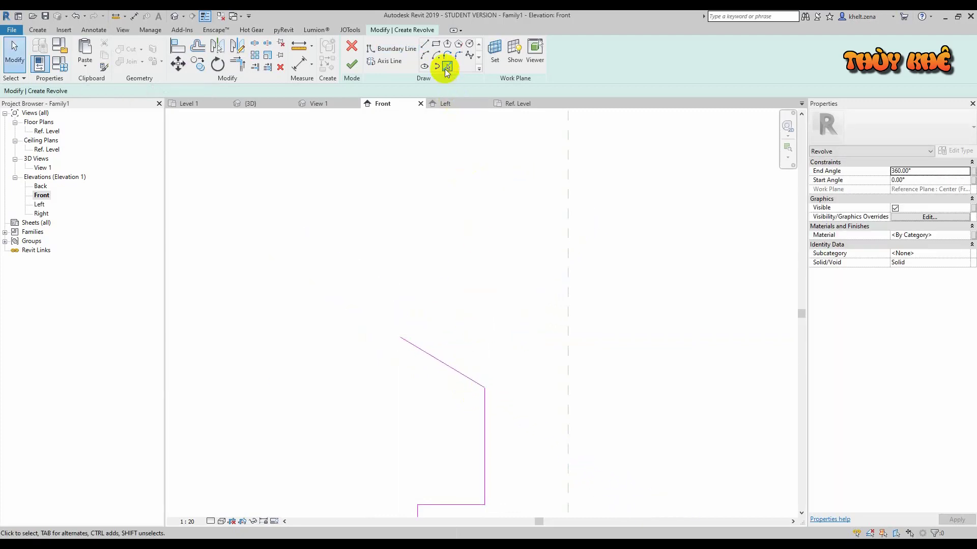
Step: Add boundary lines of 10, 15 and 25 with a sloped end, then delete two unwanted lines
click(424, 45)
click(401, 337)
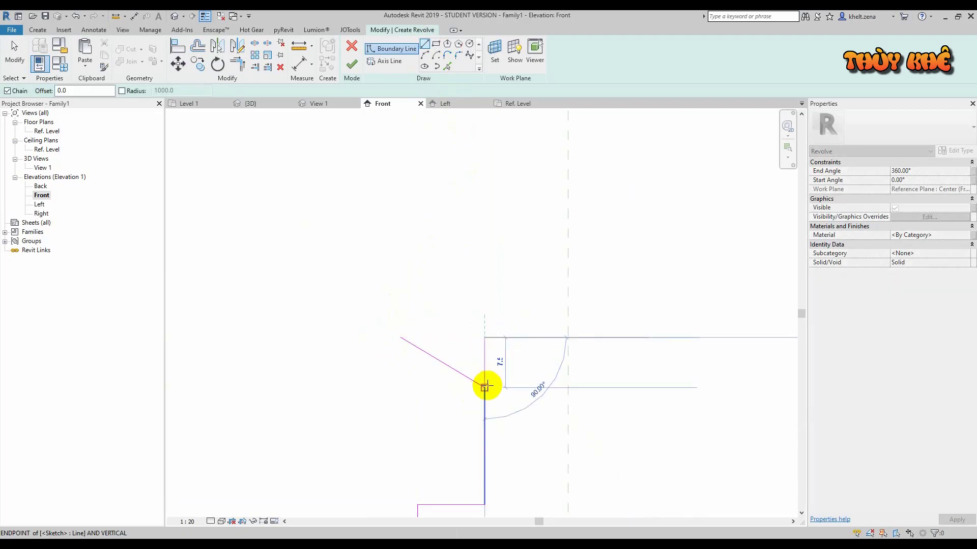
key(Escape)
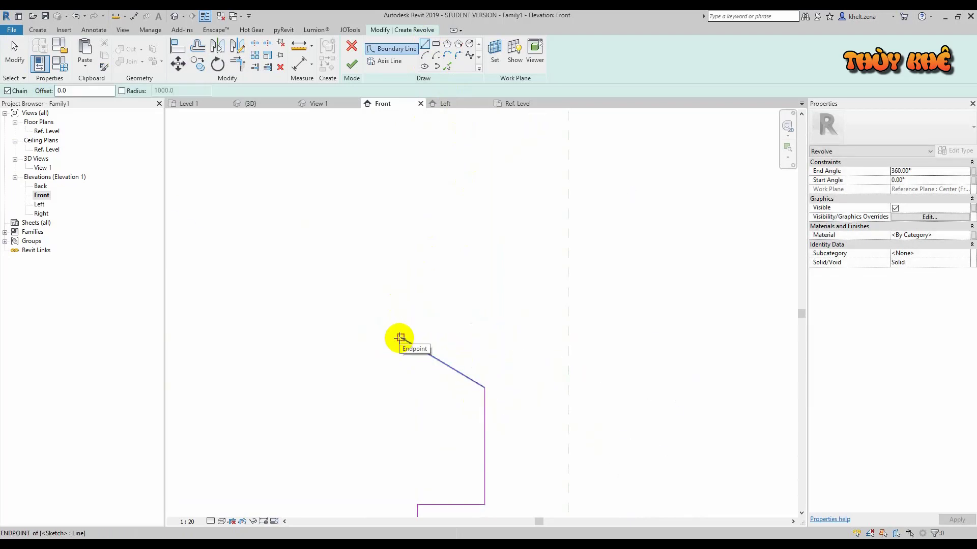
click(400, 337)
text(10)
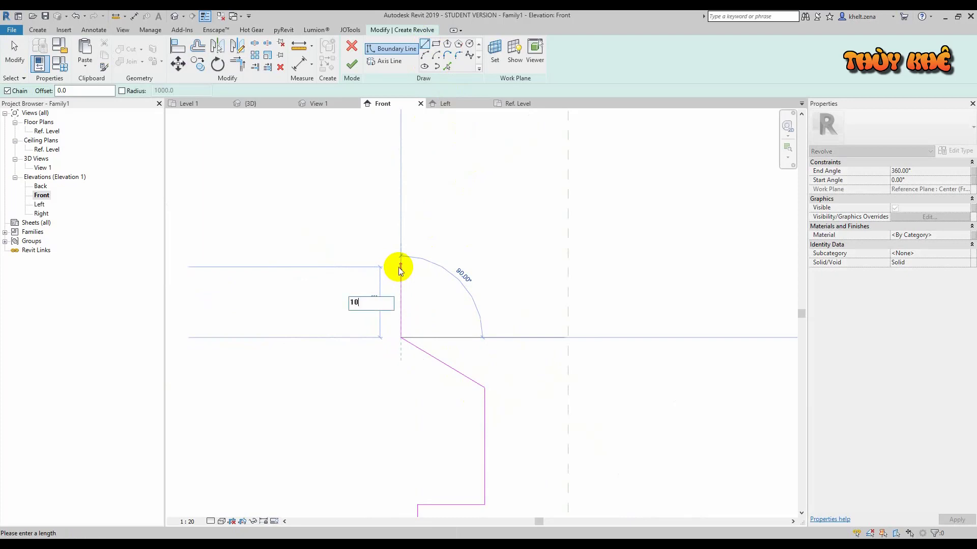
key(Return)
middle_drag(403, 262, 433, 292)
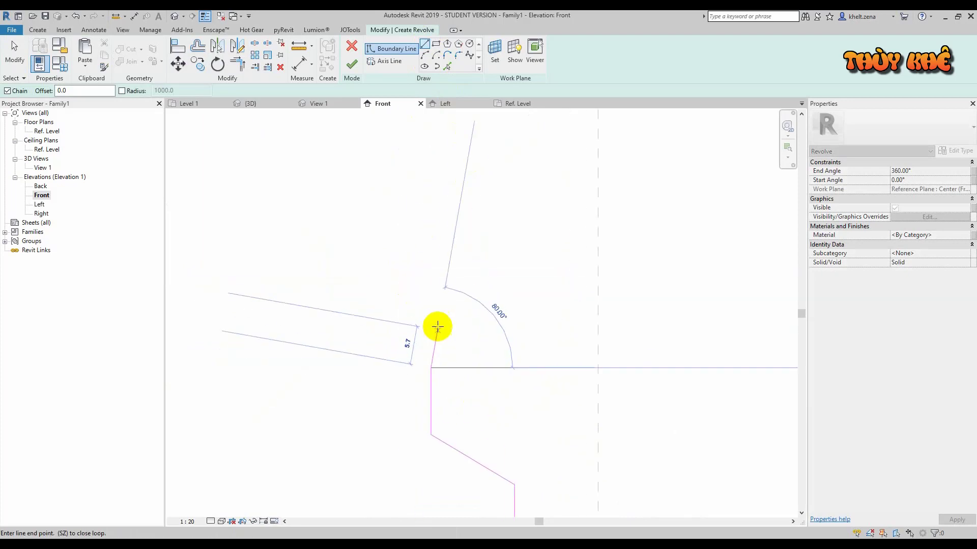
text(15)
key(Return)
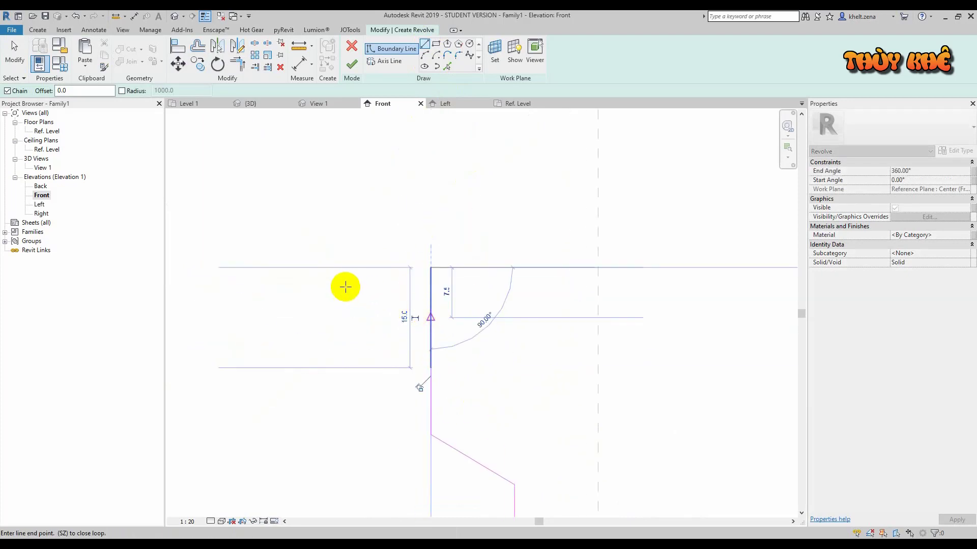
text(25)
key(Return)
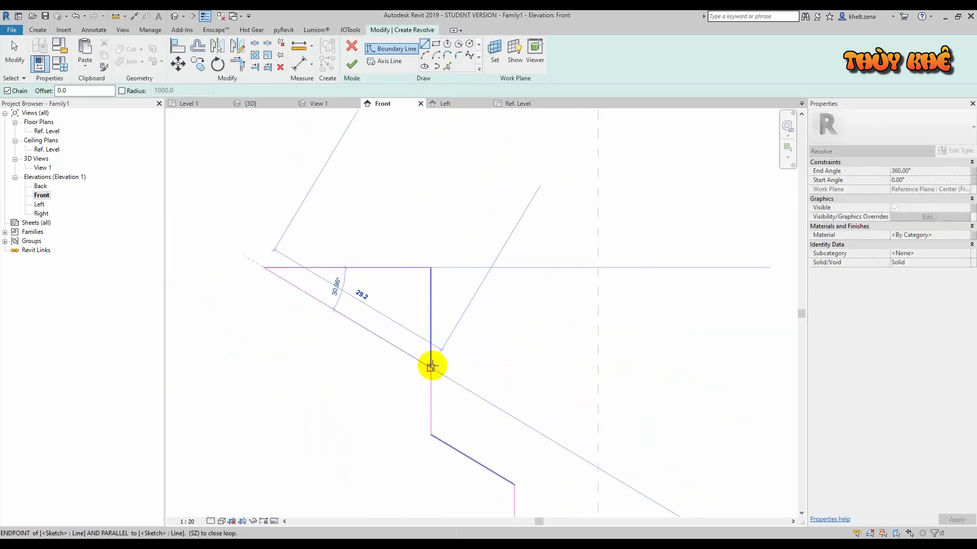
click(430, 367)
key(Escape)
key(Escape)
key(Delete)
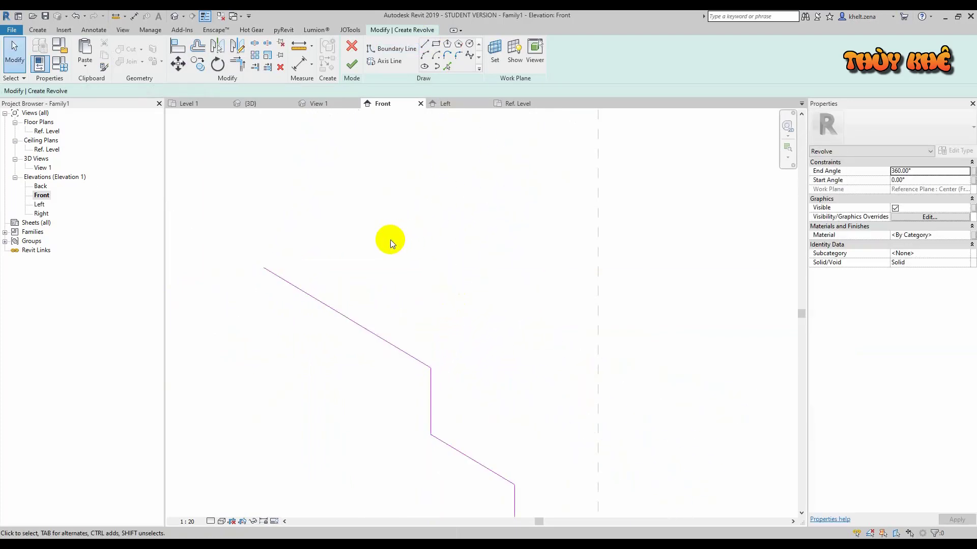
scroll(417, 219, down, 2)
Step: Close the profile with a vertical line, a top line to the centre plane and a diagonal
click(425, 44)
scroll(363, 310, up, 1)
scroll(364, 310, down, 1)
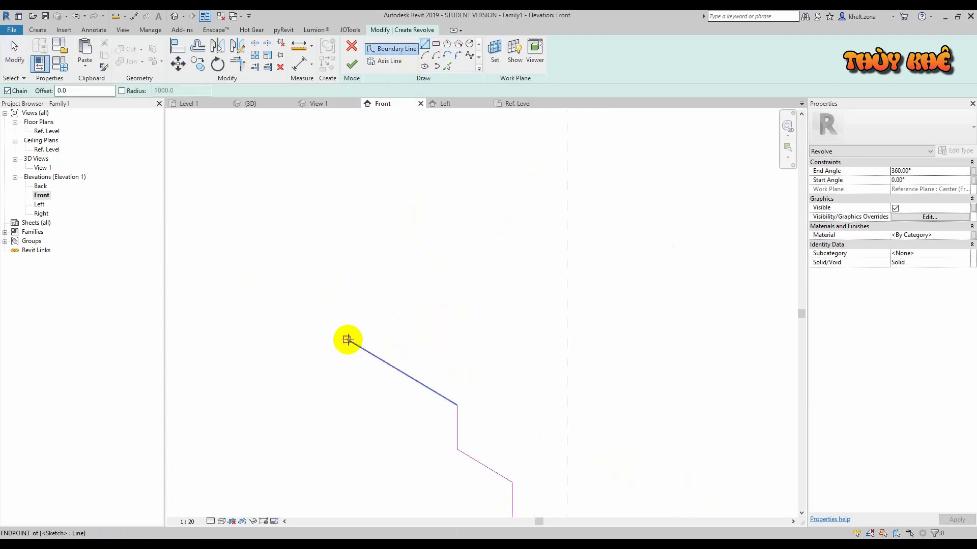
click(346, 339)
click(346, 142)
scroll(498, 212, down, 2)
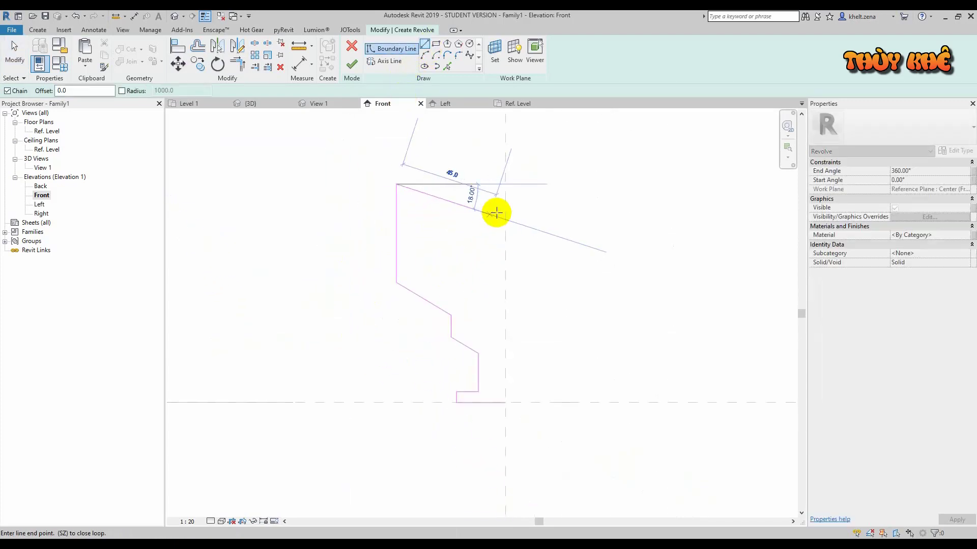
middle_drag(497, 211, 484, 235)
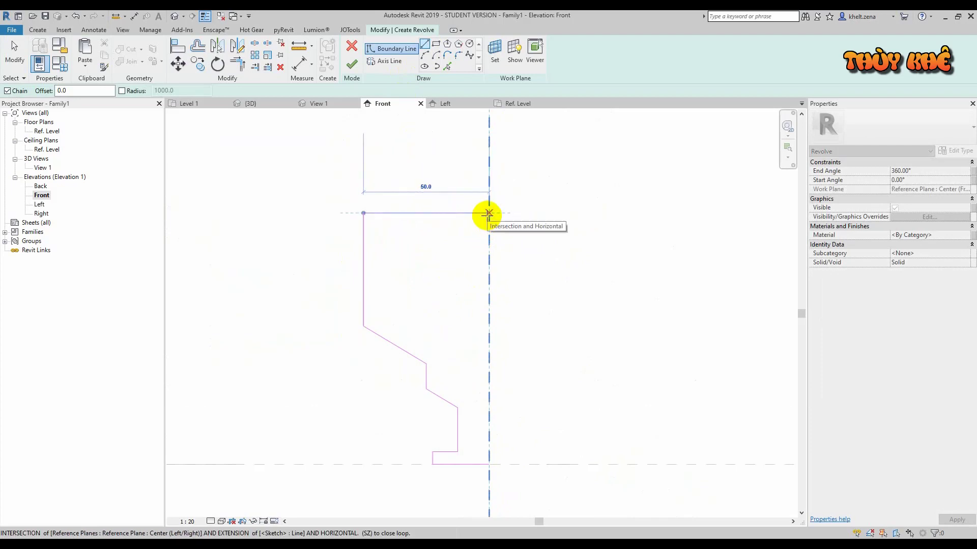
click(488, 214)
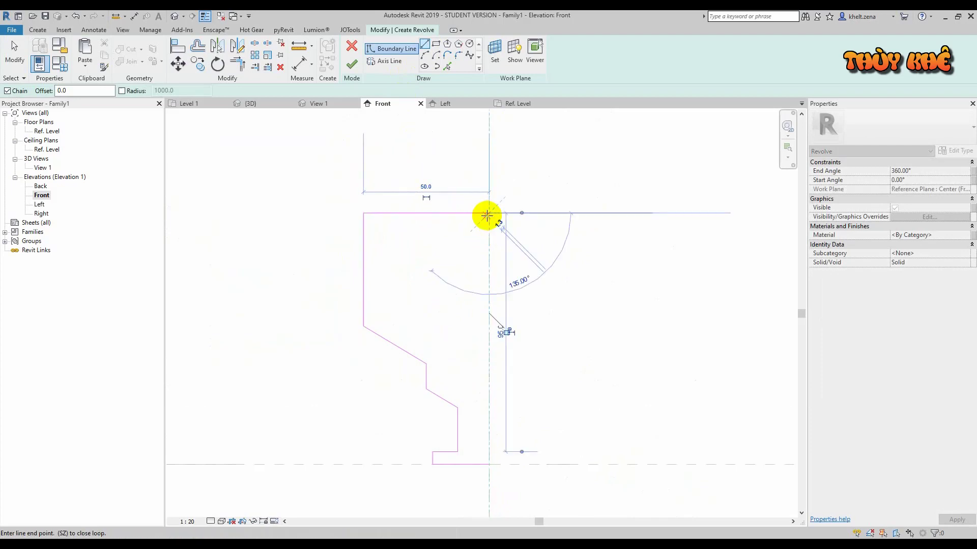
click(488, 464)
scroll(539, 167, up, 1)
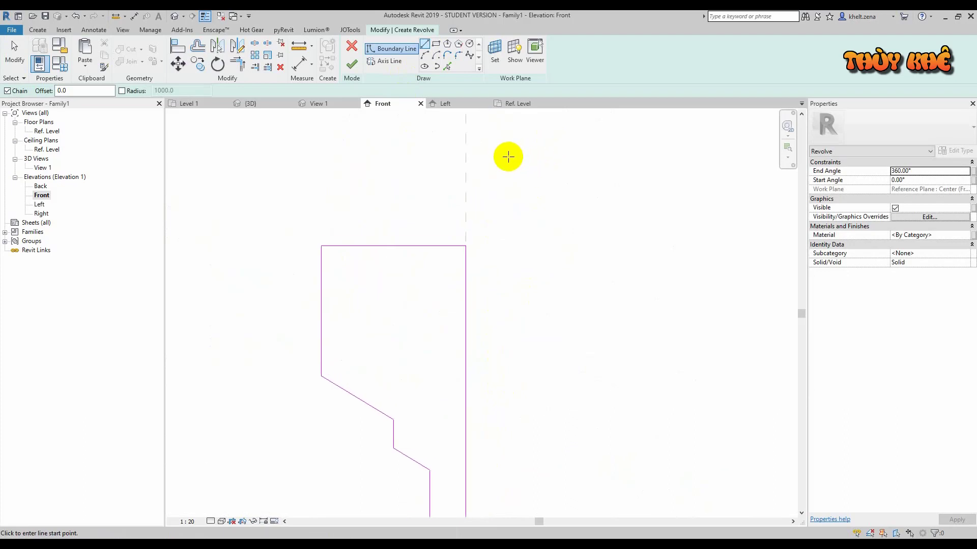
scroll(425, 203, down, 2)
click(415, 331)
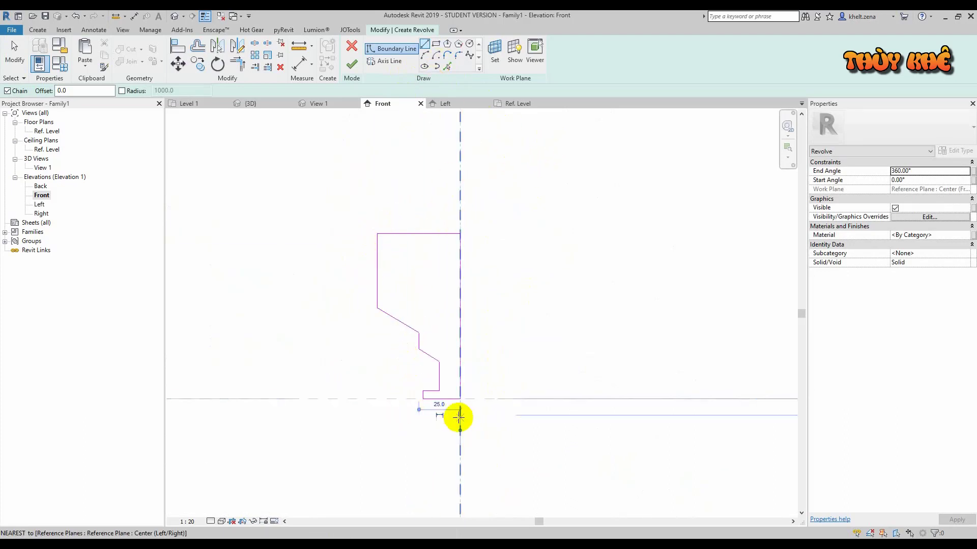
Step: Draw the revolve axis along the Center (Left/Right) reference plane and finish the sketch
click(390, 61)
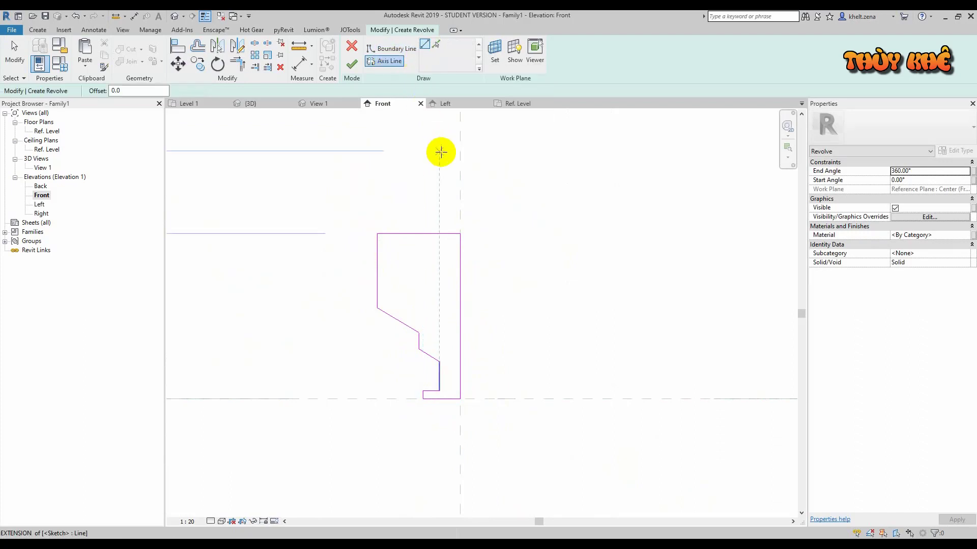
click(459, 169)
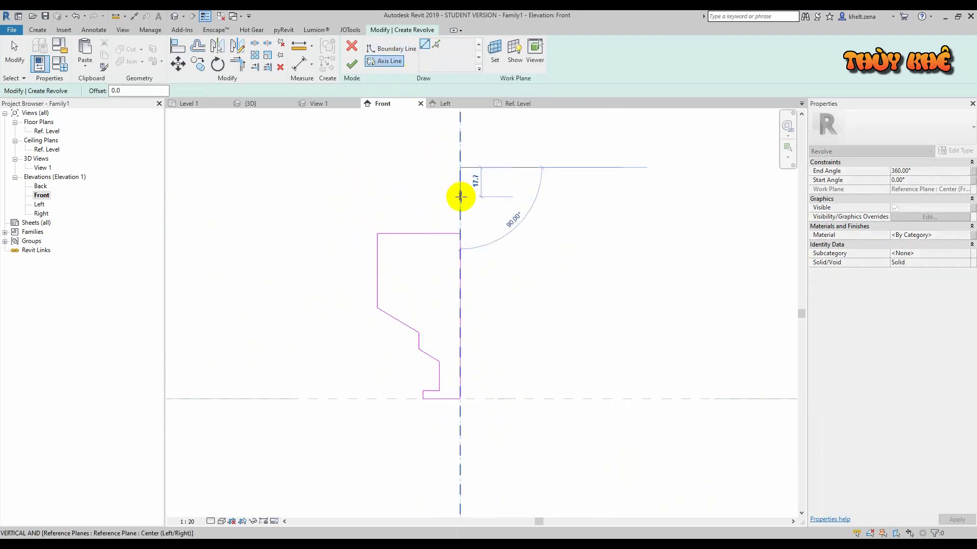
click(459, 197)
key(Escape)
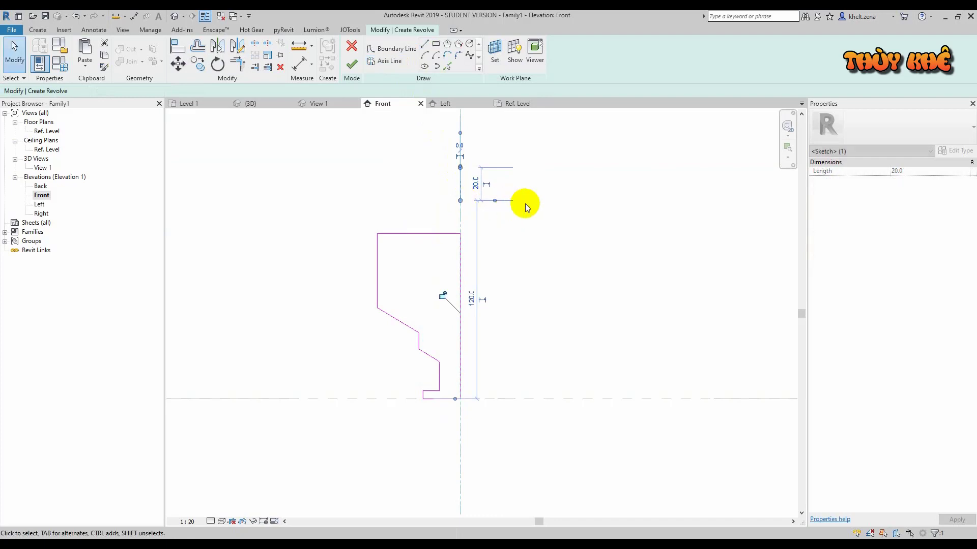
key(Escape)
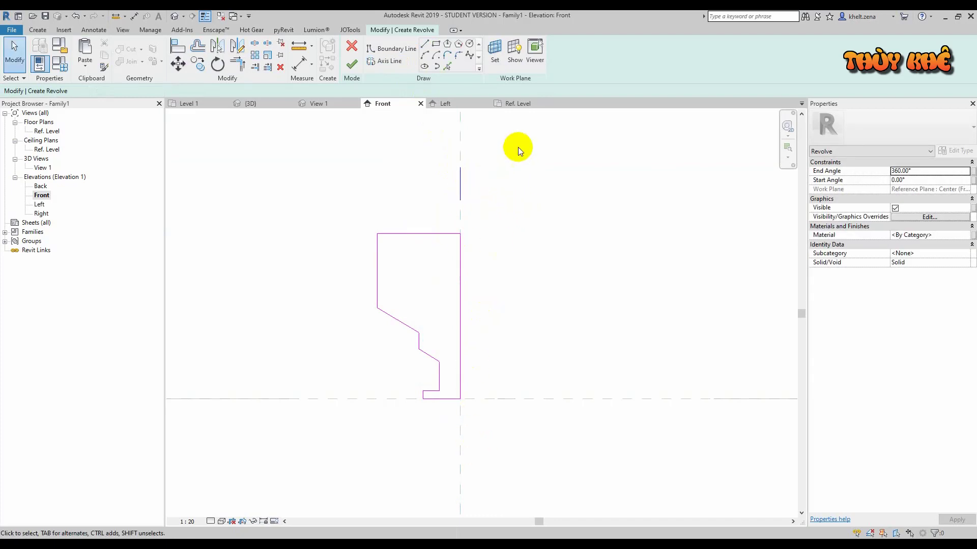
click(459, 197)
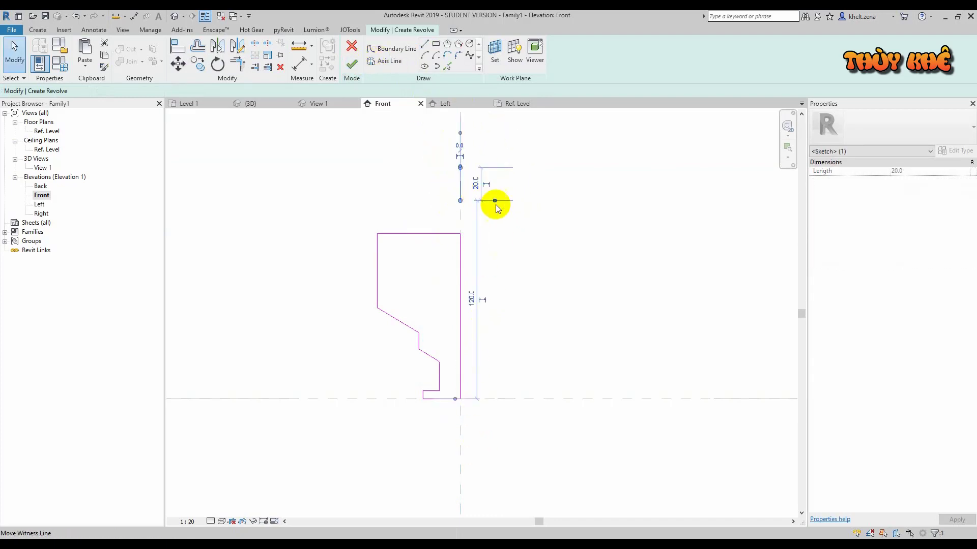
key(Escape)
drag(345, 218, 471, 403)
key(Escape)
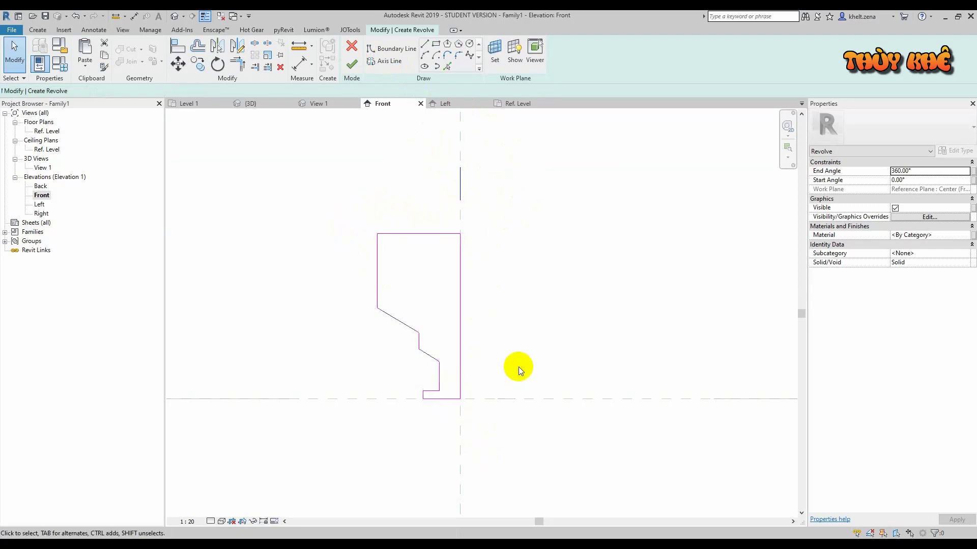
click(459, 190)
click(597, 236)
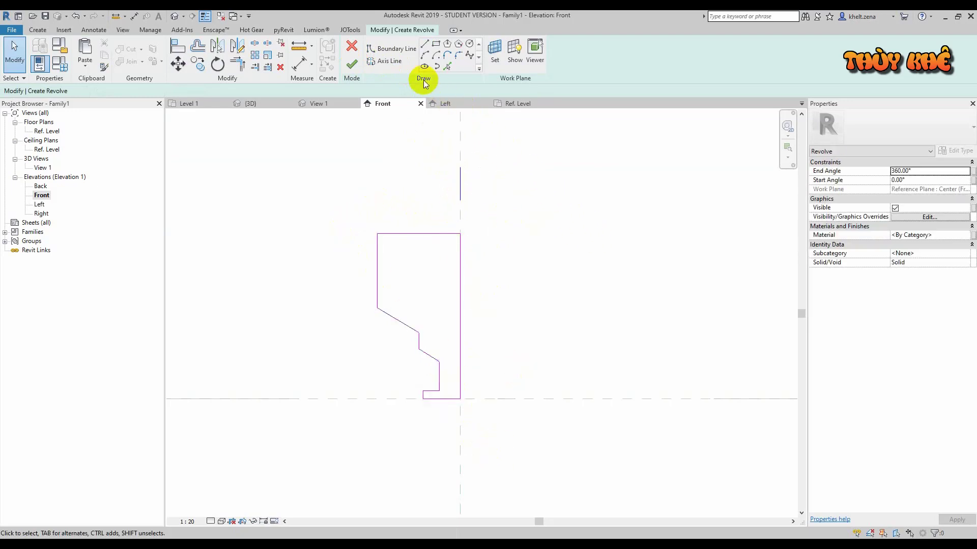
click(351, 63)
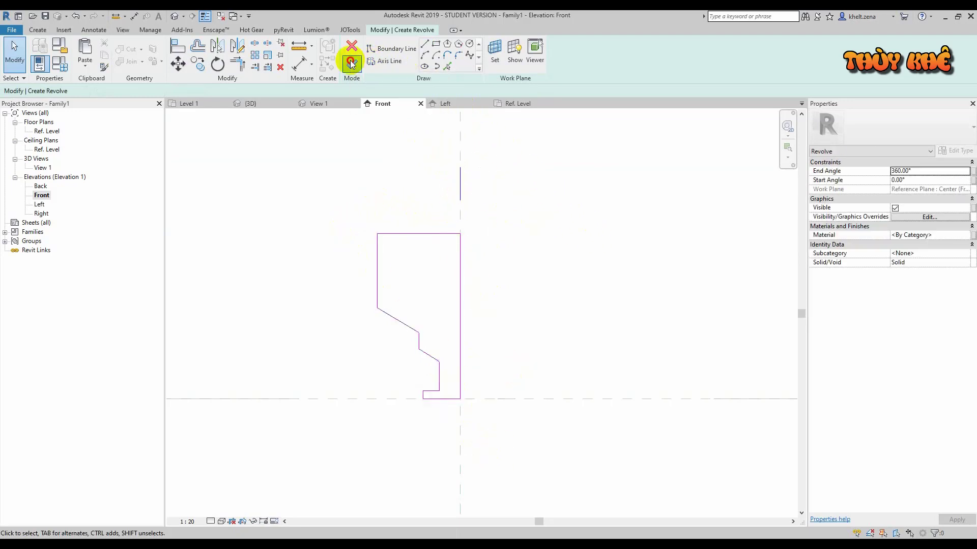
Step: Inspect the revolved pedestal in 3D, then frame the whole fitting in the Front elevation
click(187, 17)
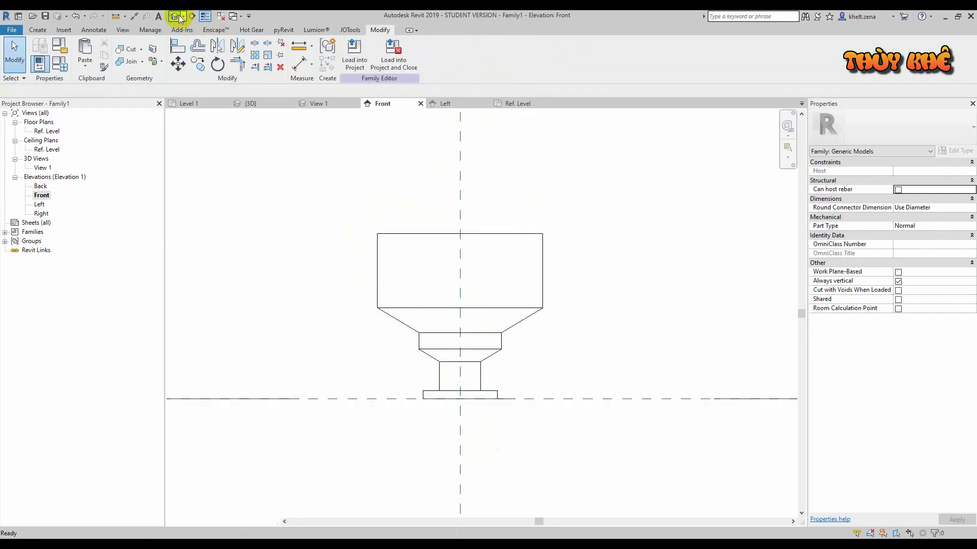
mouse_move(403, 191)
shift+middle_down()
mouse_move(560, 145)
mouse_move(545, 168)
shift+middle_up()
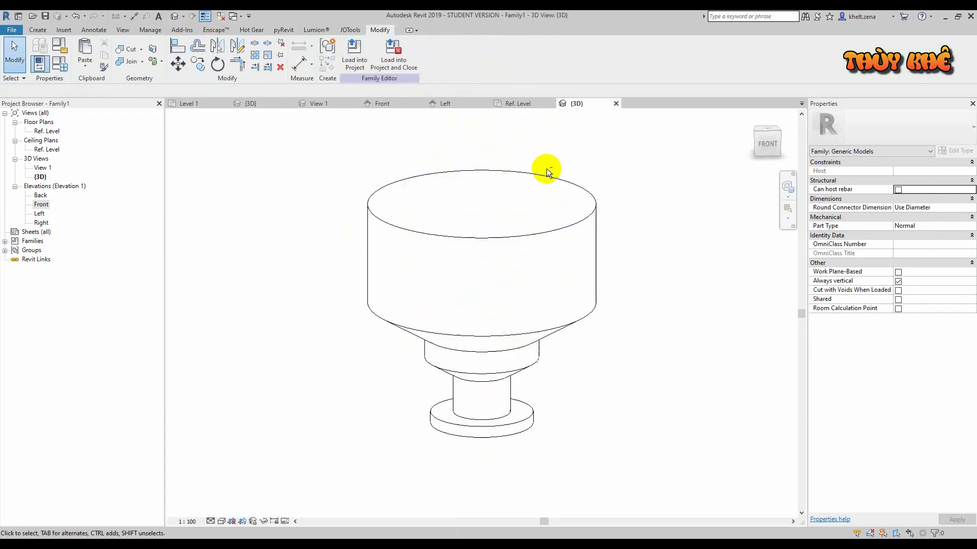
double_click(41, 204)
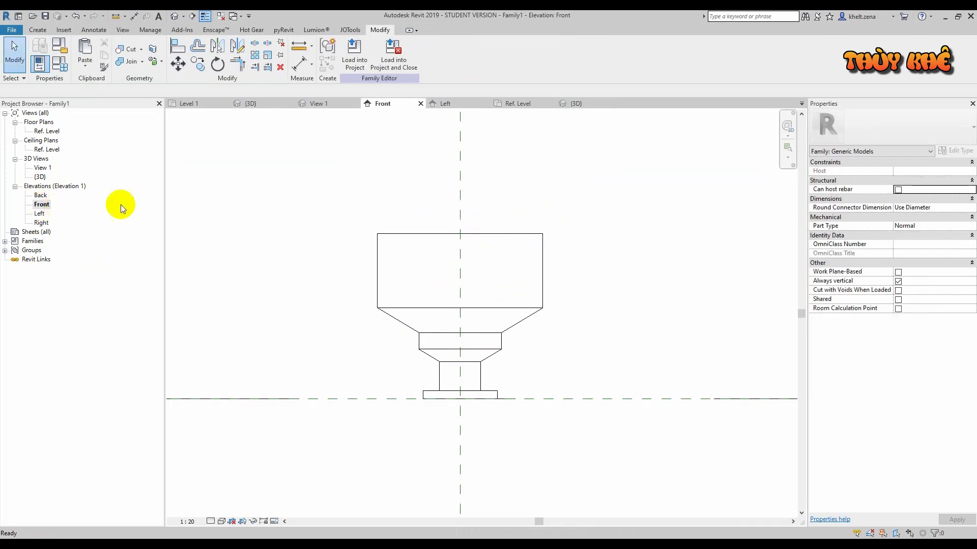
middle_drag(448, 227, 521, 370)
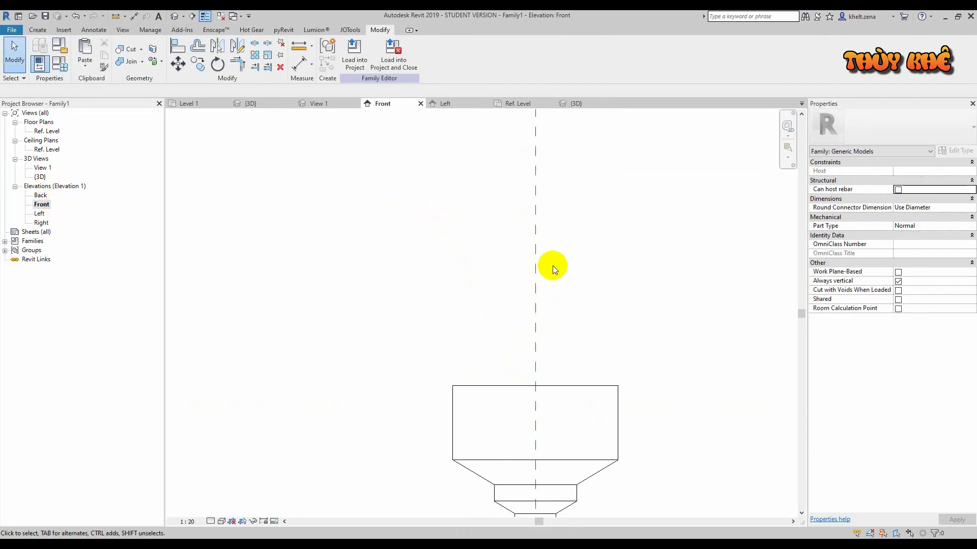
scroll(481, 257, up, 1)
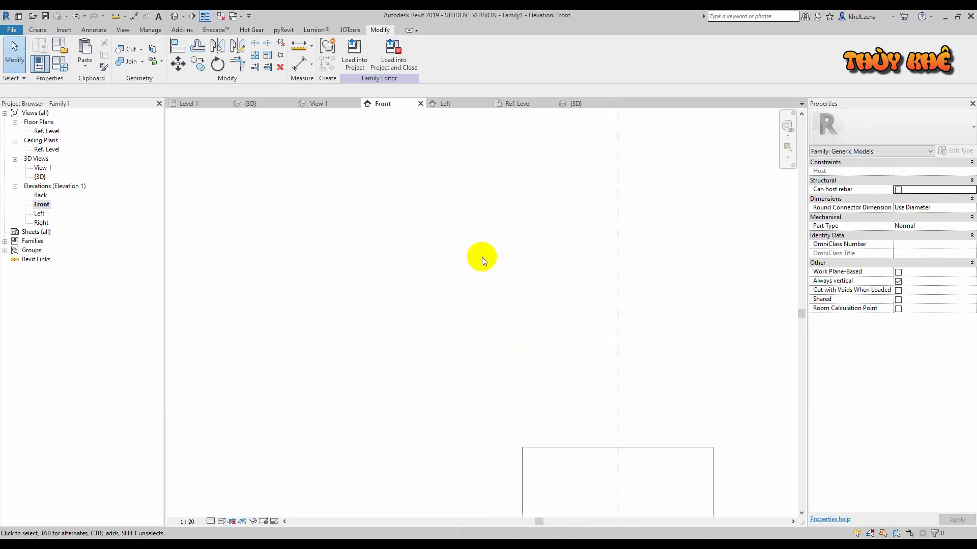
scroll(481, 258, down, 4)
middle_drag(475, 250, 478, 295)
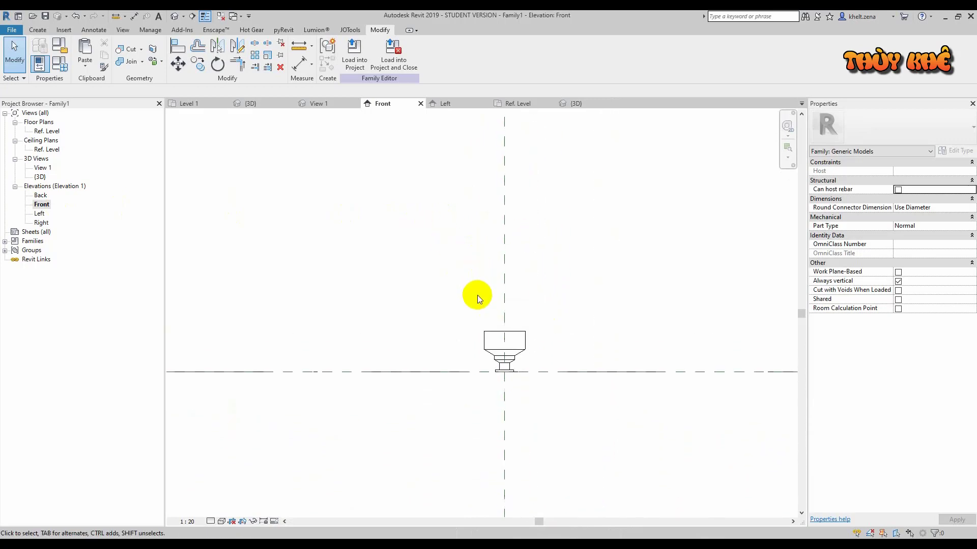
click(37, 30)
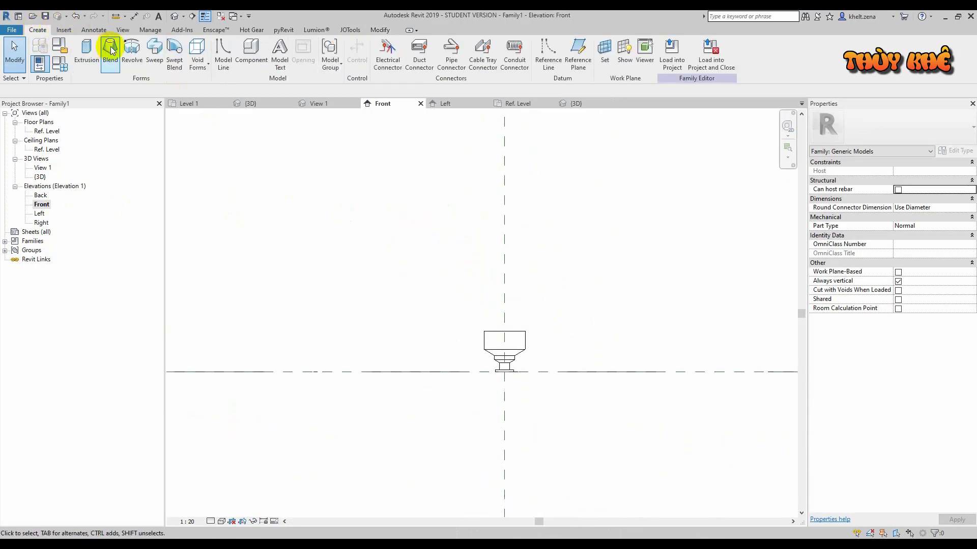
Step: Start a new revolve and draw the first boundary lines of 12.5 and 25
click(139, 47)
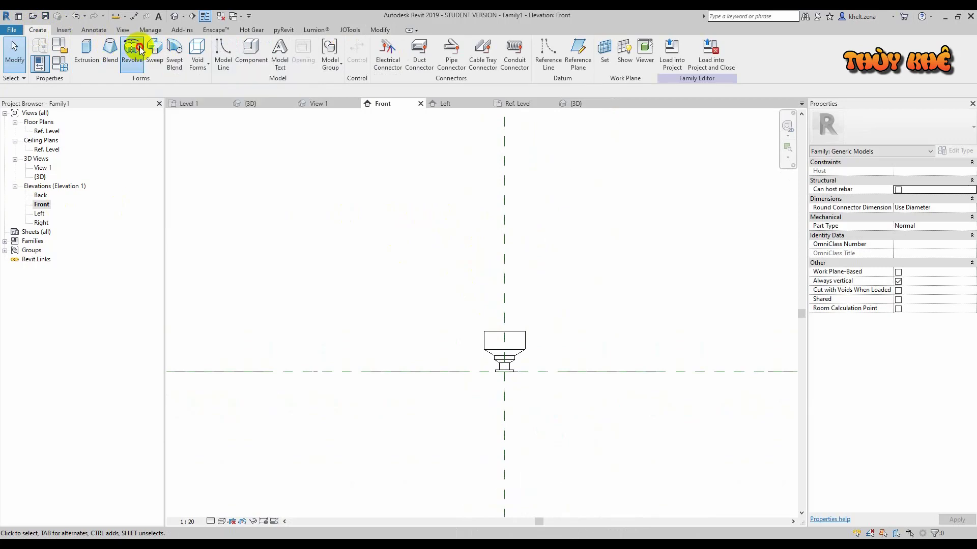
middle_drag(274, 183, 489, 235)
scroll(541, 401, up, 2)
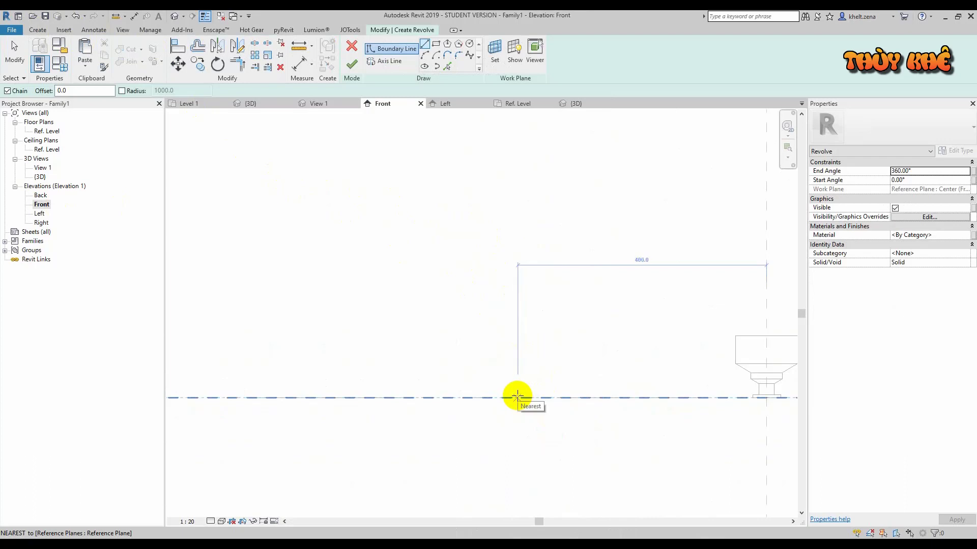
click(517, 397)
text(12.5)
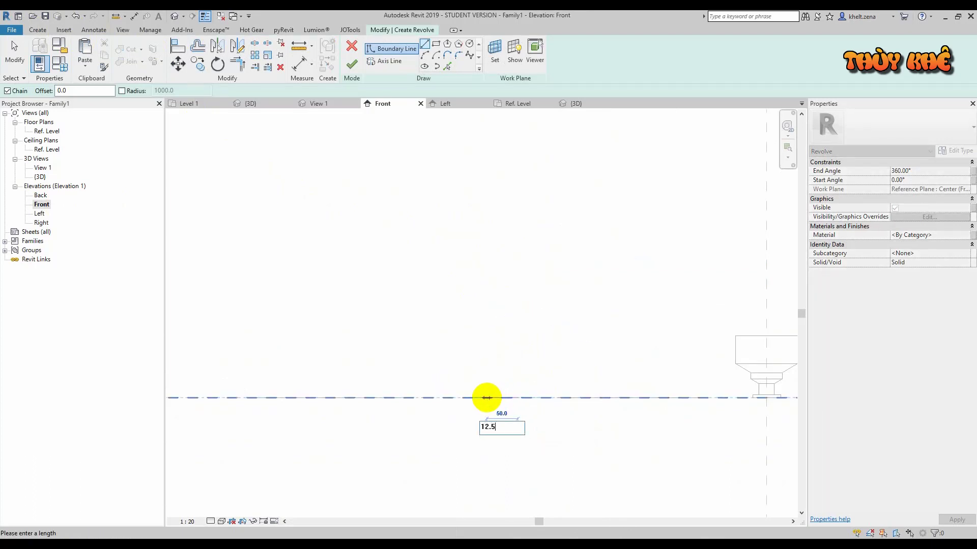
key(Return)
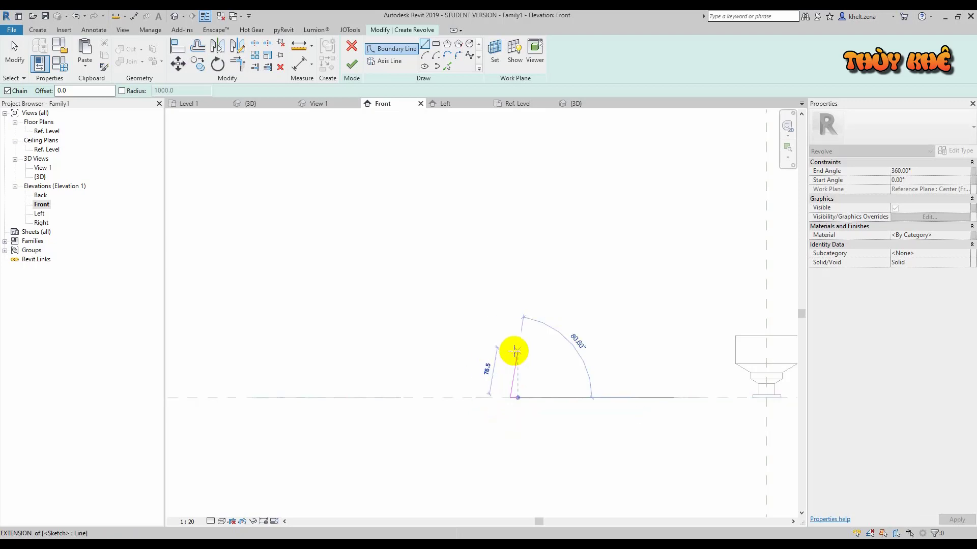
text(25)
key(Return)
Step: Continue the profile with lines of 6.5, 13.5, 13, 25 and 9.5
scroll(508, 371, up, 3)
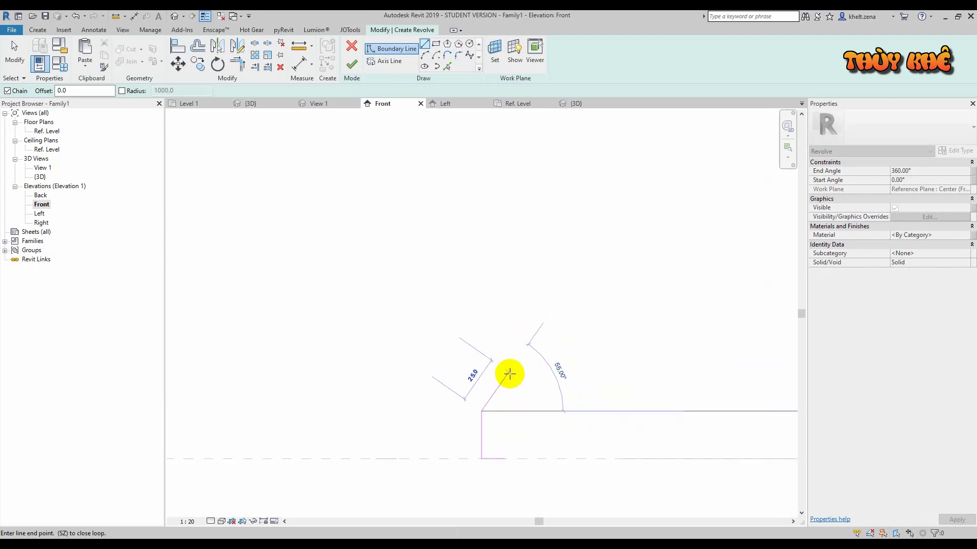
text(6.5)
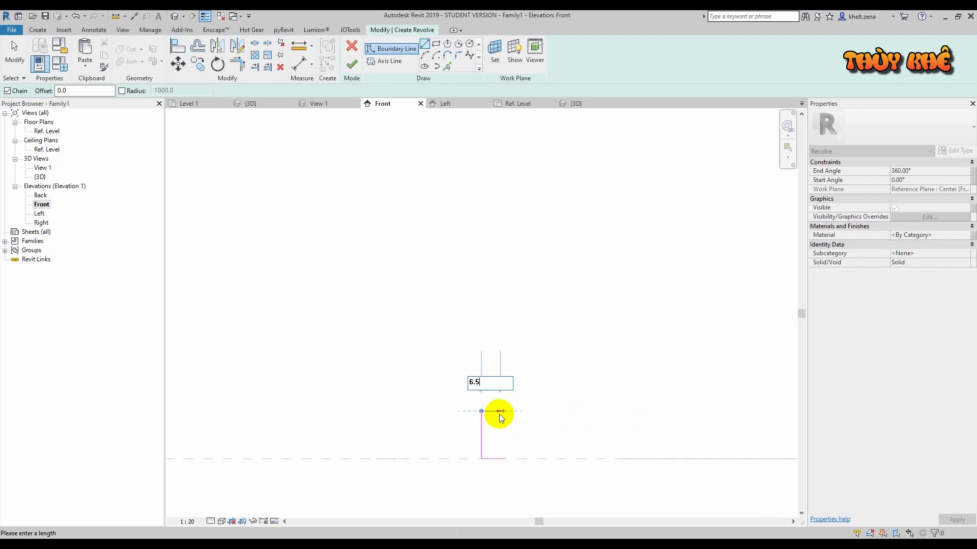
key(Return)
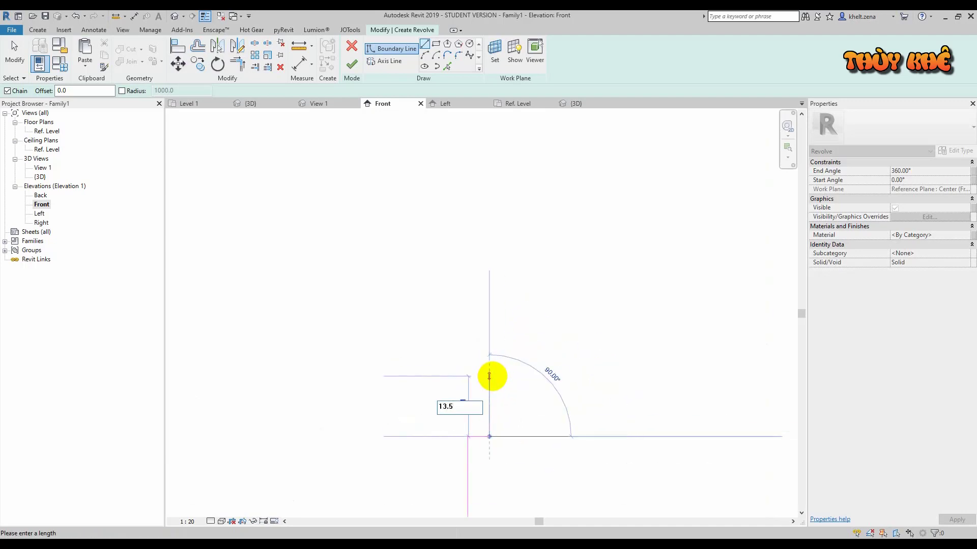
key(Return)
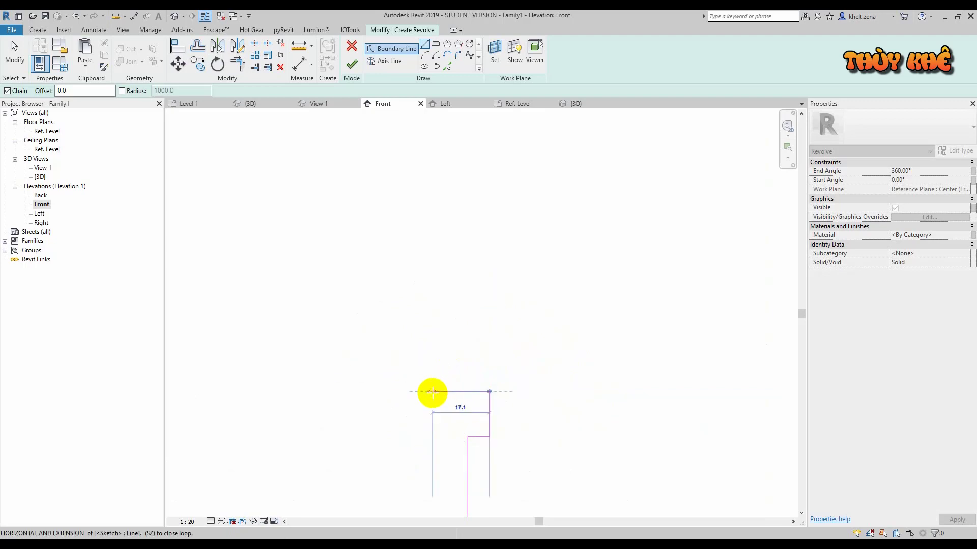
text(13)
key(Return)
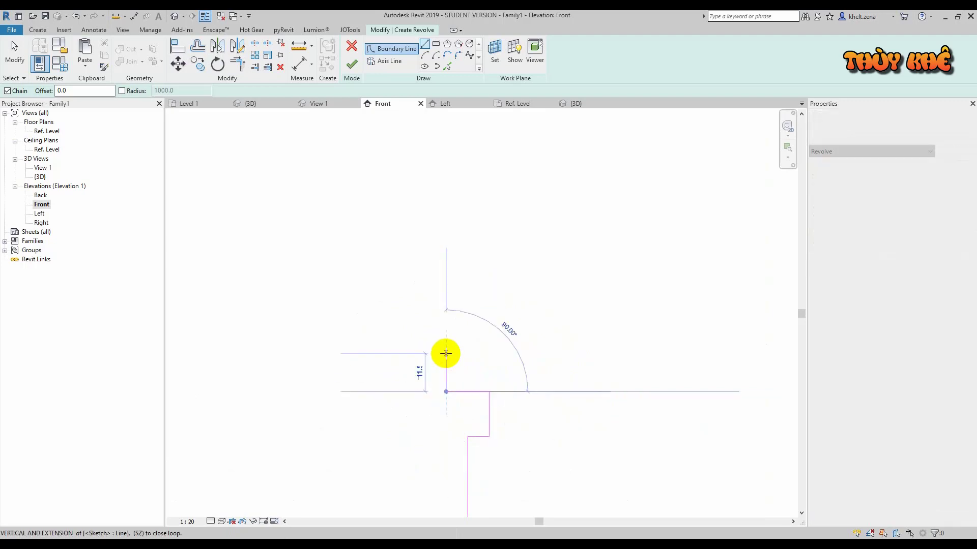
text(25)
key(Return)
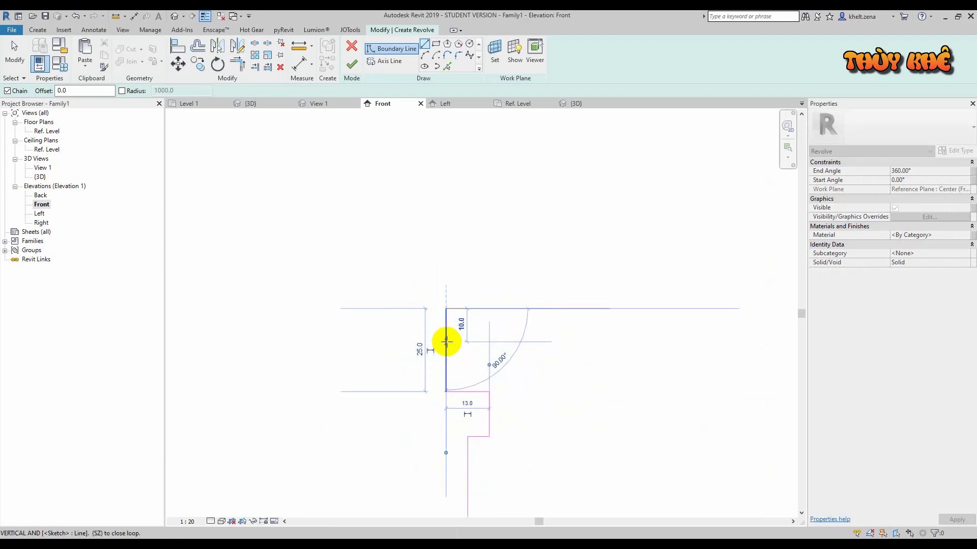
scroll(472, 304, up, 2)
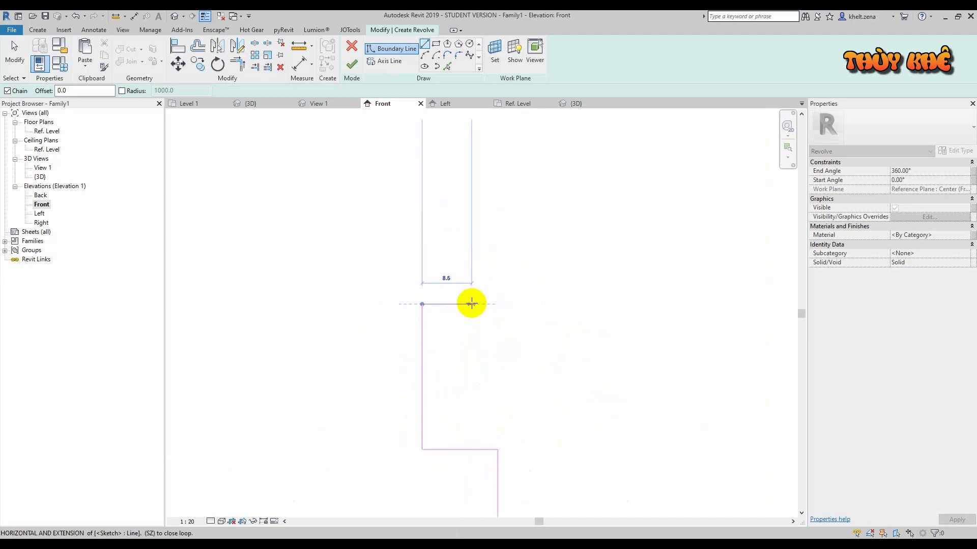
text(9.5)
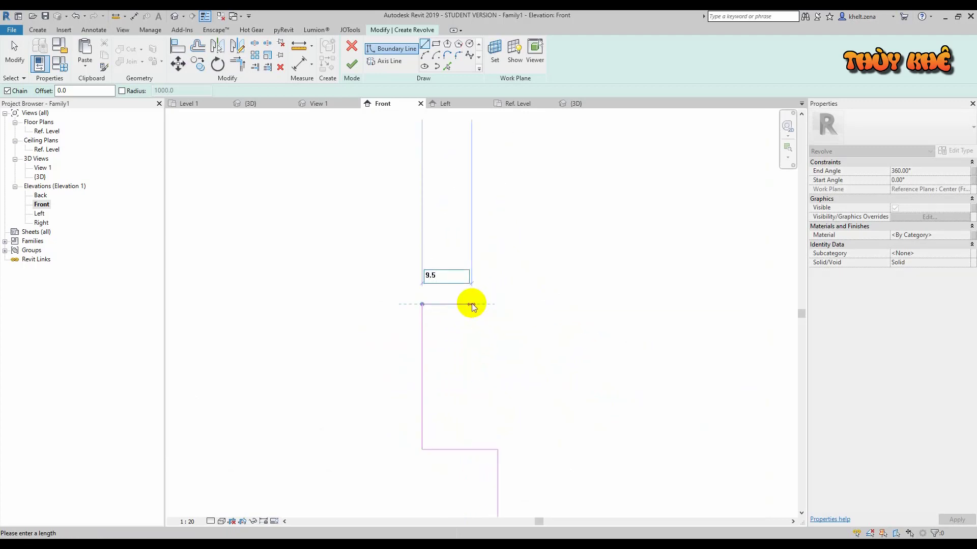
key(Return)
scroll(472, 254, up, 2)
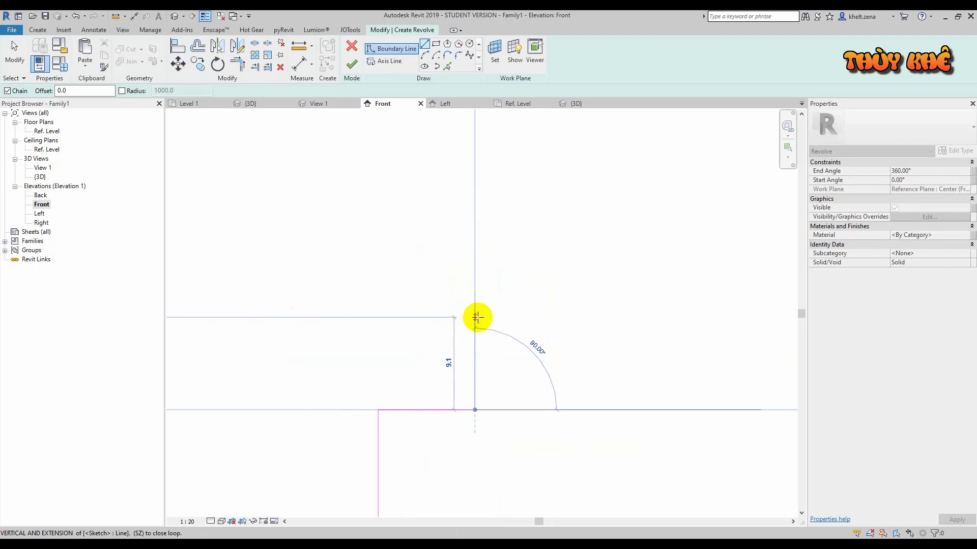
key(Escape)
key(Escape)
scroll(491, 365, down, 2)
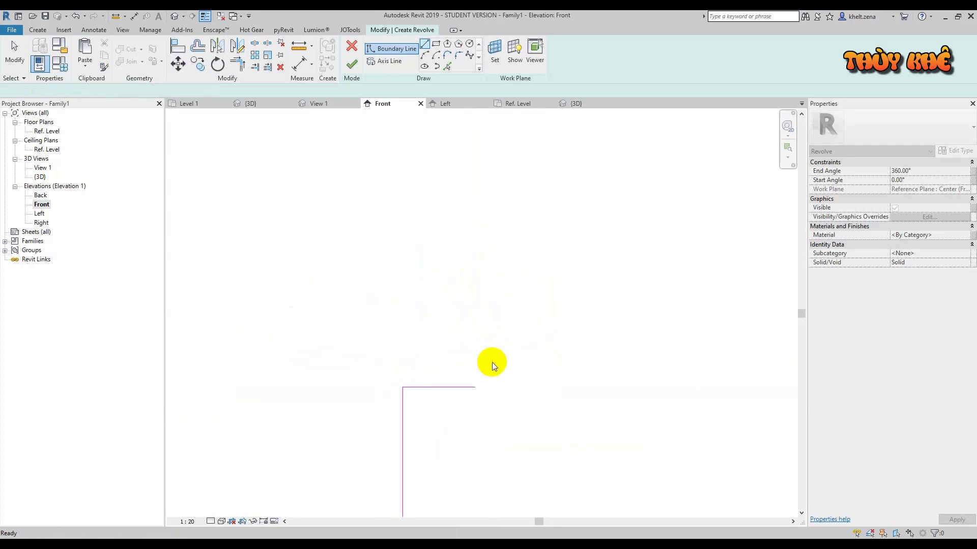
Step: Stretch the top profile line so its end lines up with the step
scroll(467, 355, down, 1)
click(466, 354)
drag(466, 354, 490, 355)
scroll(490, 353, down, 2)
key(Escape)
middle_drag(497, 350, 482, 306)
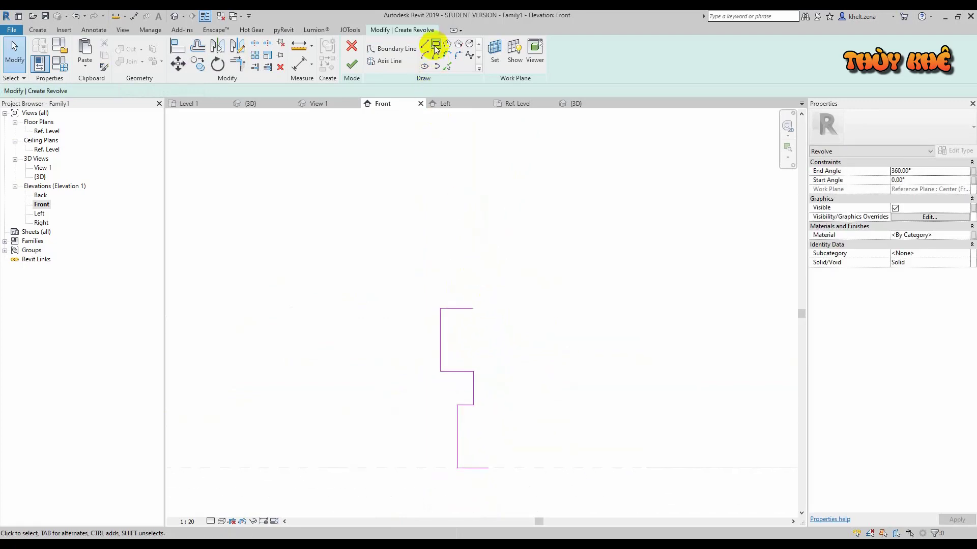
Step: Add a 7.5 rise, a 27.5 ledge and a sloped line back down to the step
click(424, 45)
scroll(464, 321, up, 2)
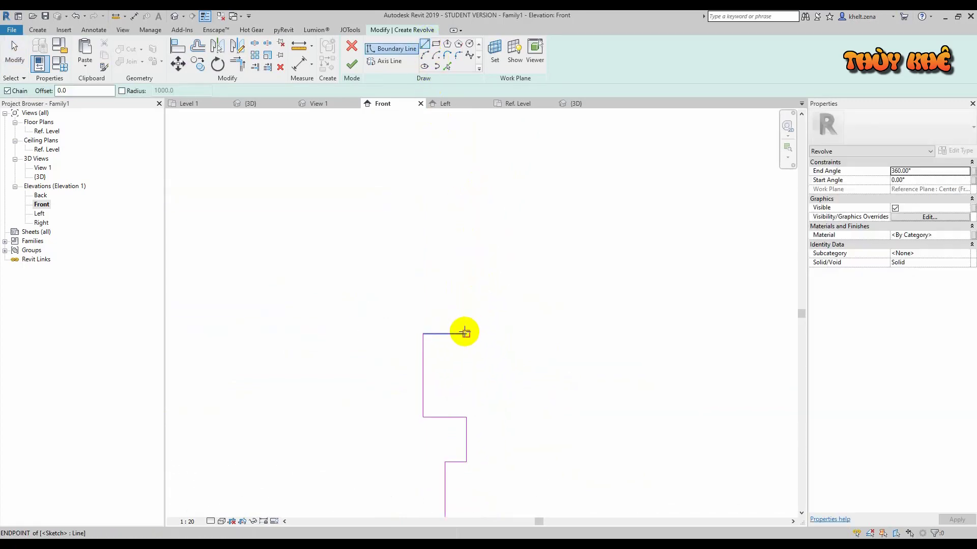
click(465, 335)
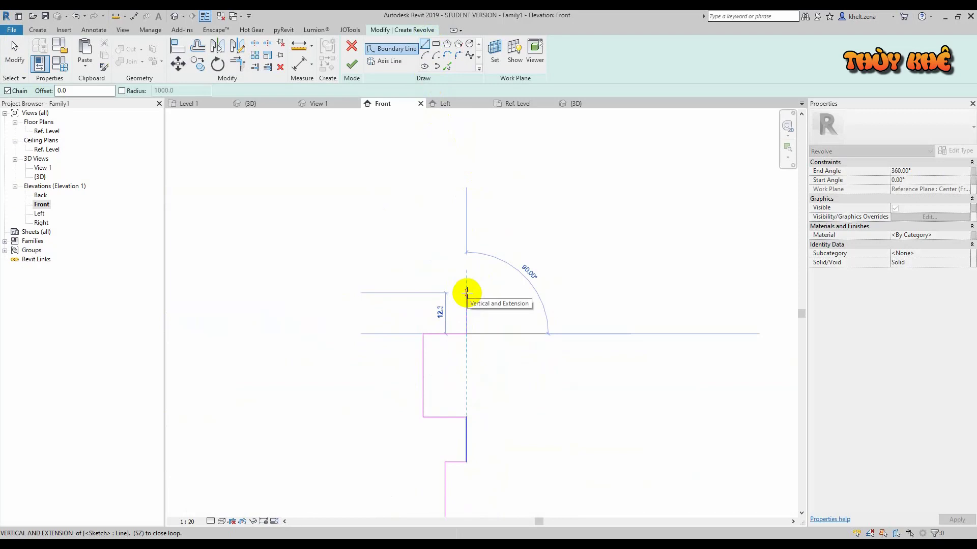
text(1)
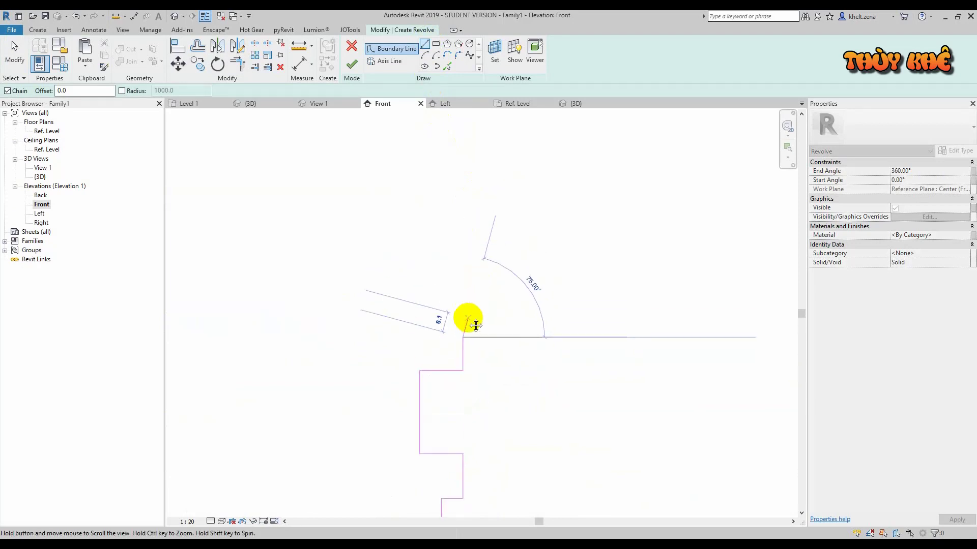
scroll(466, 316, up, 2)
text(7.5)
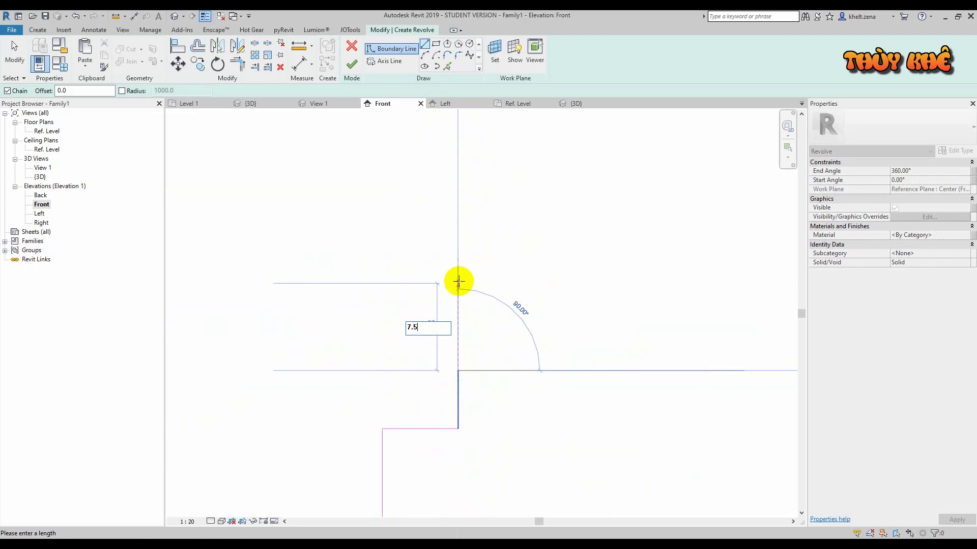
key(Return)
text(27.5)
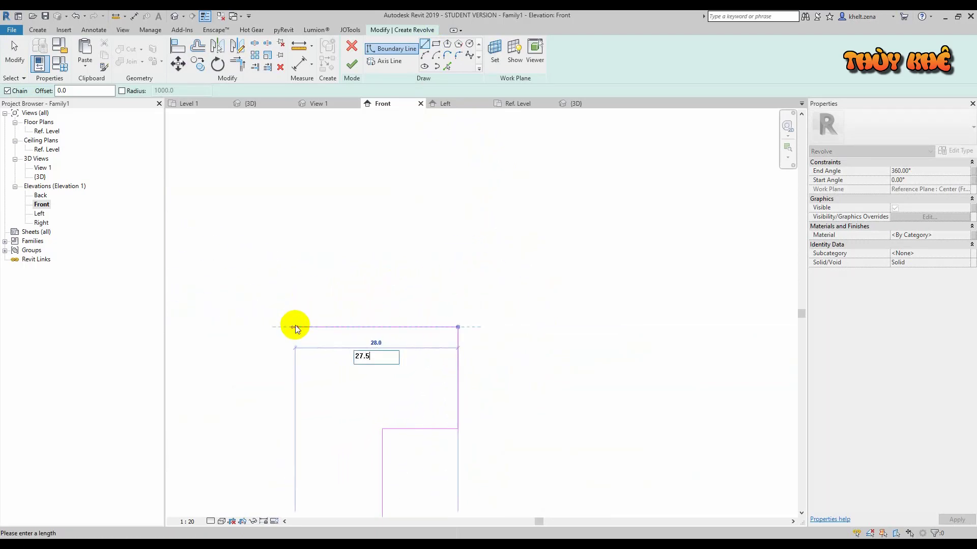
key(Return)
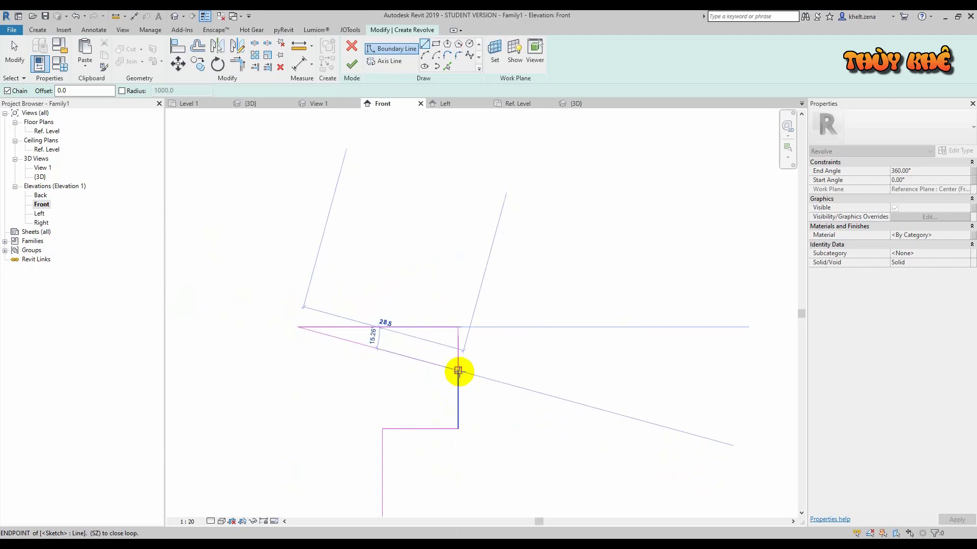
click(457, 371)
key(Escape)
key(Escape)
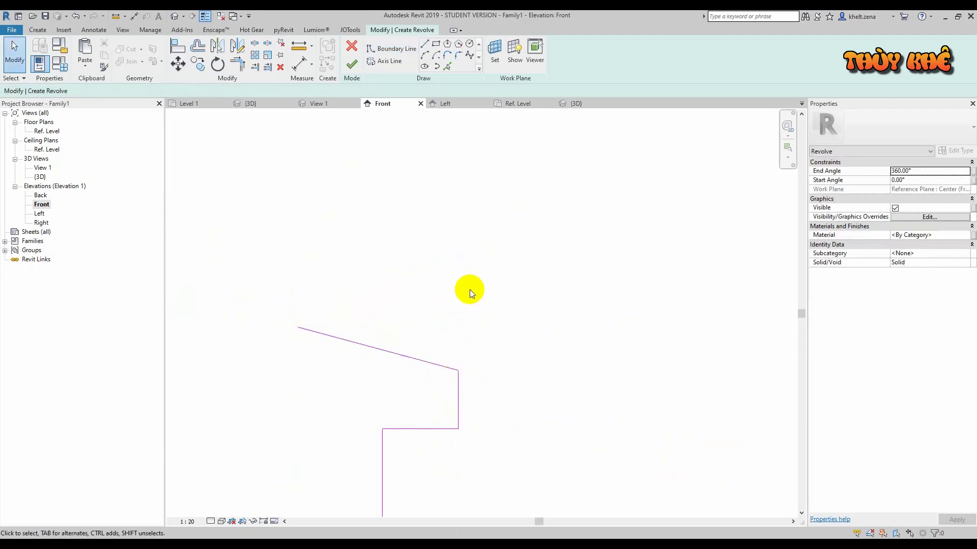
middle_drag(504, 219, 496, 253)
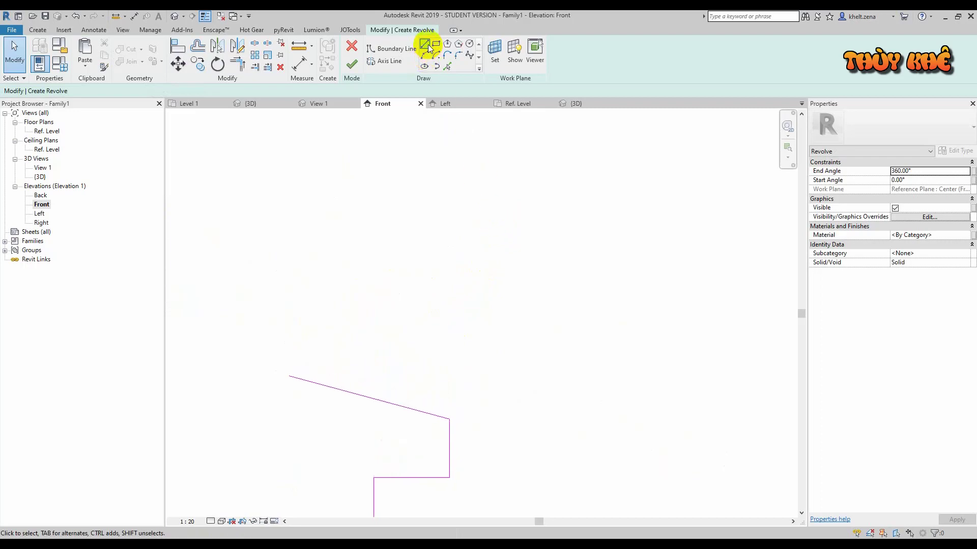
Step: Continue the revolve profile with an 8.5 vertical, a horizontal, and a 25 vertical segment
click(424, 43)
click(289, 376)
text(8.5)
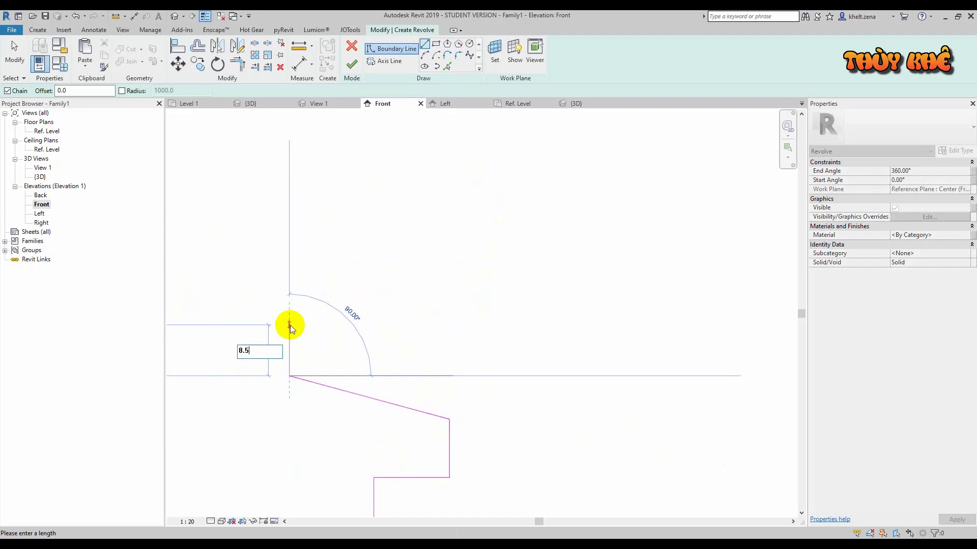
key(Return)
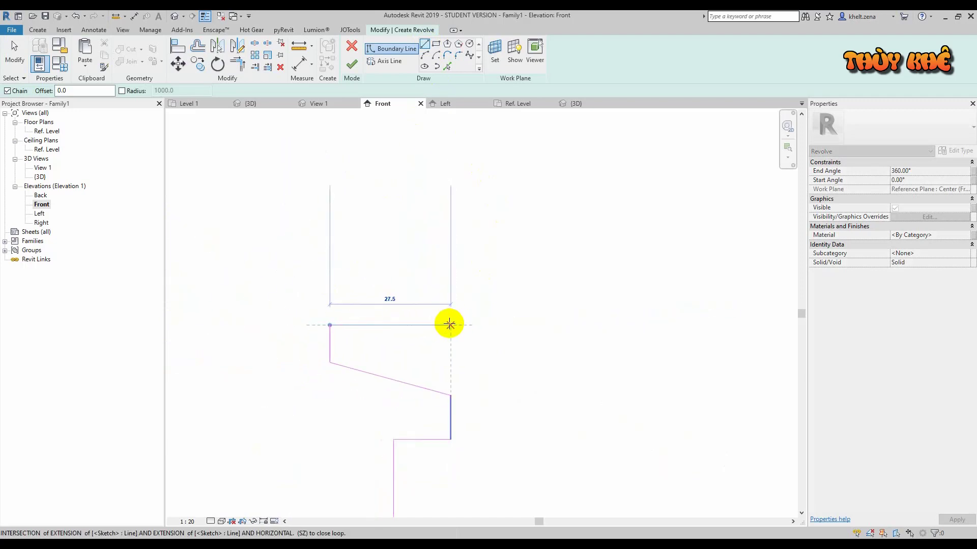
click(450, 324)
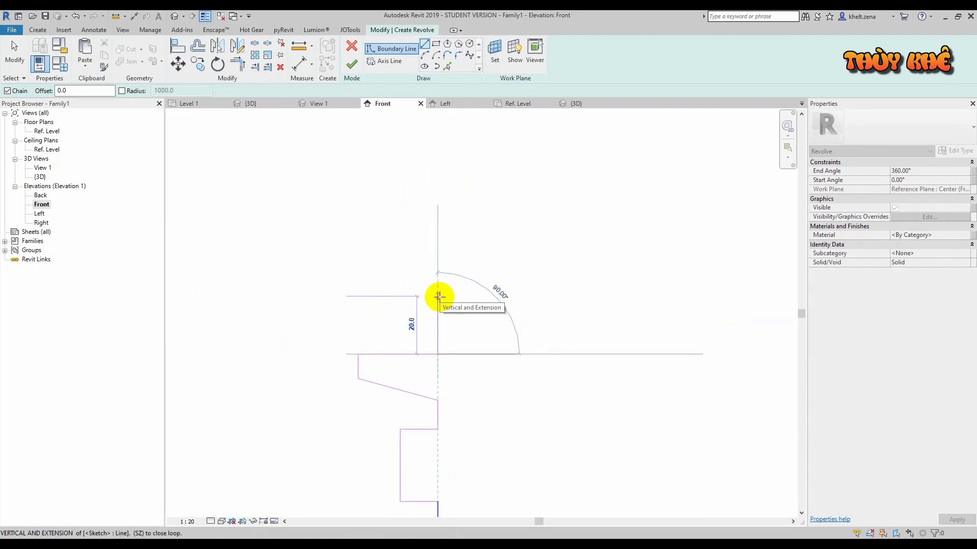
text(25)
key(Return)
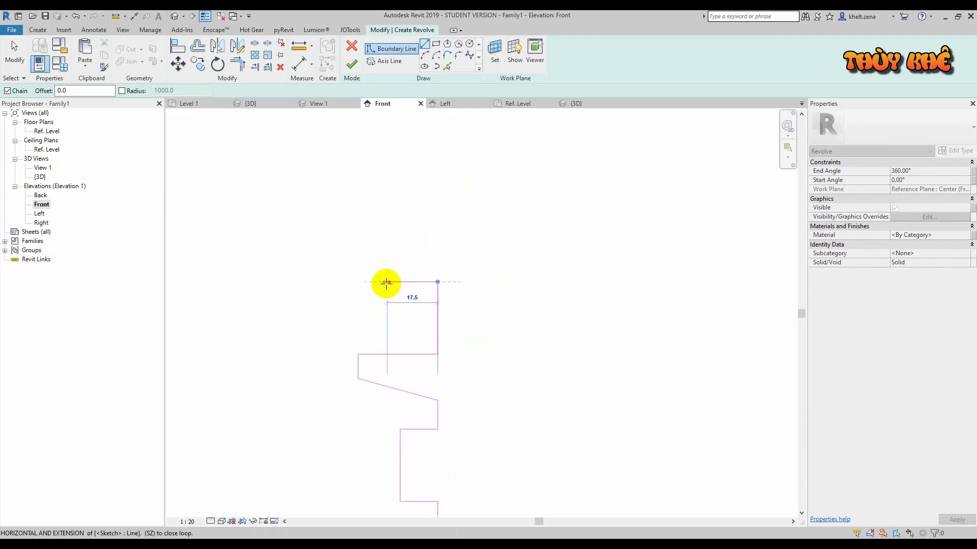
Step: Add the 7.5 top segment and a vertical line closing the stepped profile
middle_drag(372, 286, 382, 292)
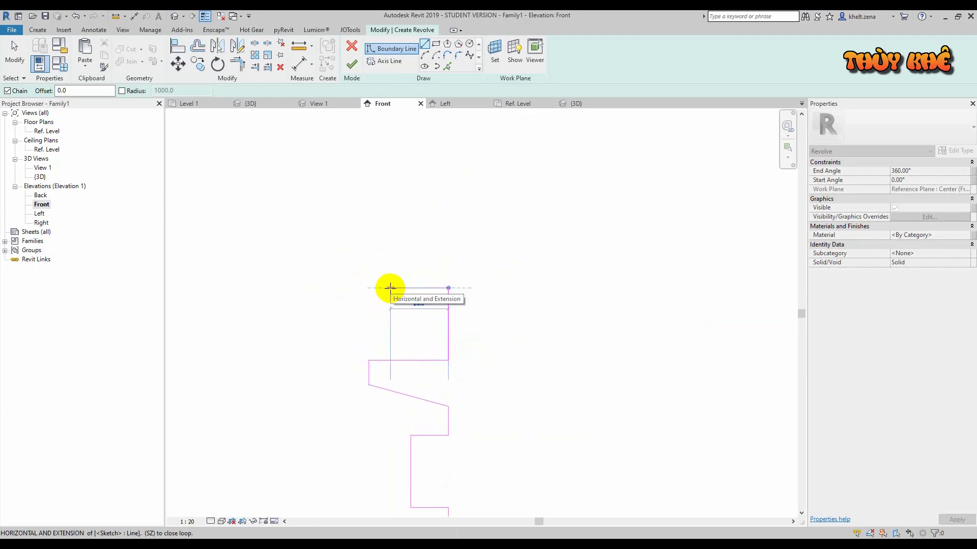
click(390, 288)
scroll(390, 262, up, 2)
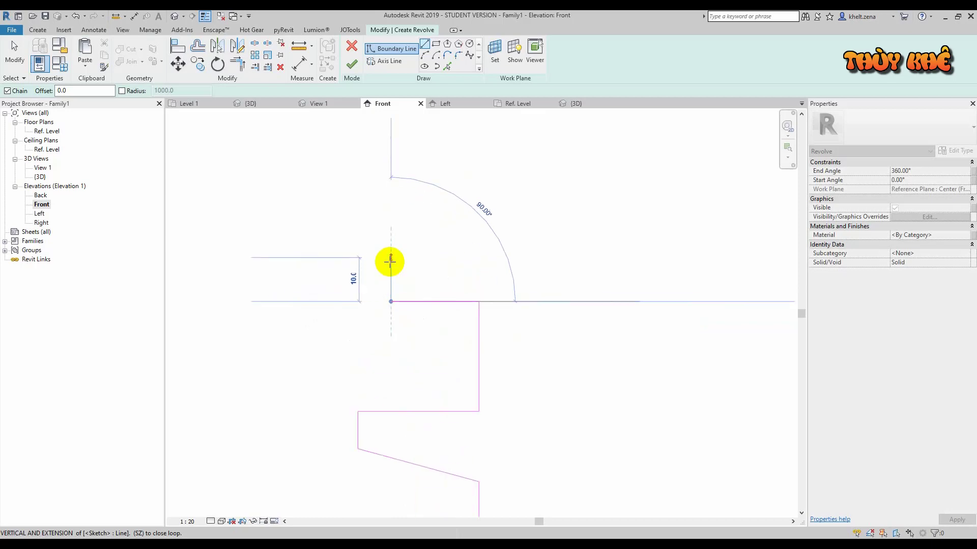
scroll(389, 262, down, 2)
text(7.5)
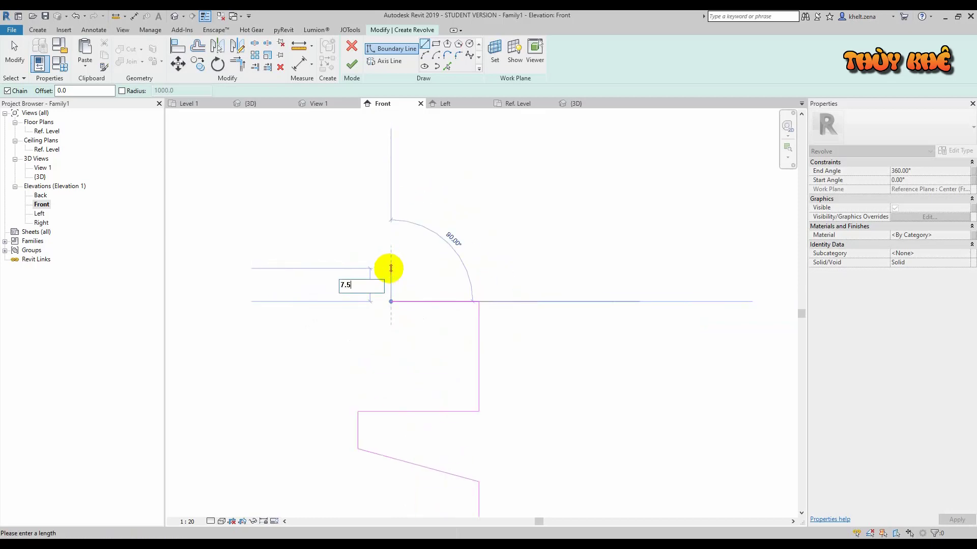
key(Return)
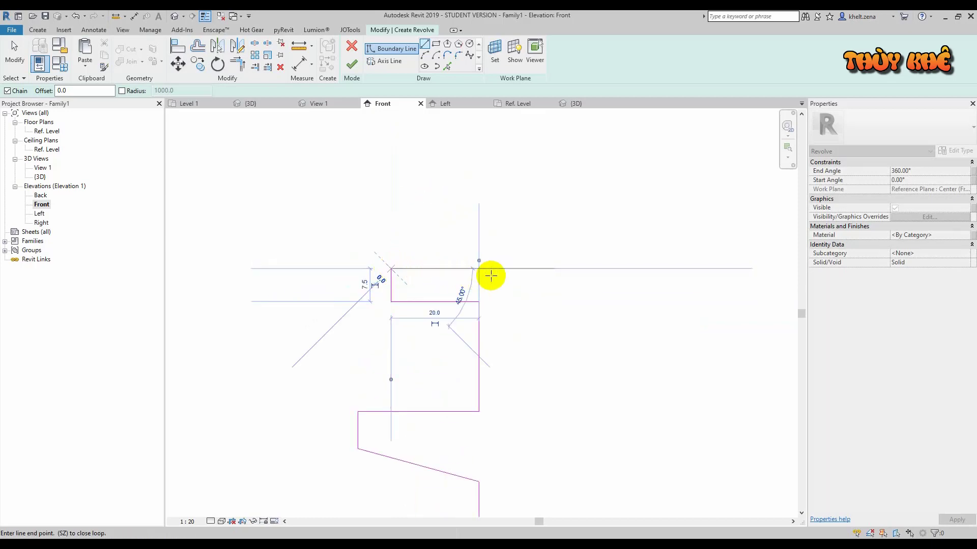
scroll(492, 274, down, 2)
mouse_move(510, 272)
middle_down()
mouse_move(518, 279)
mouse_move(504, 278)
middle_up()
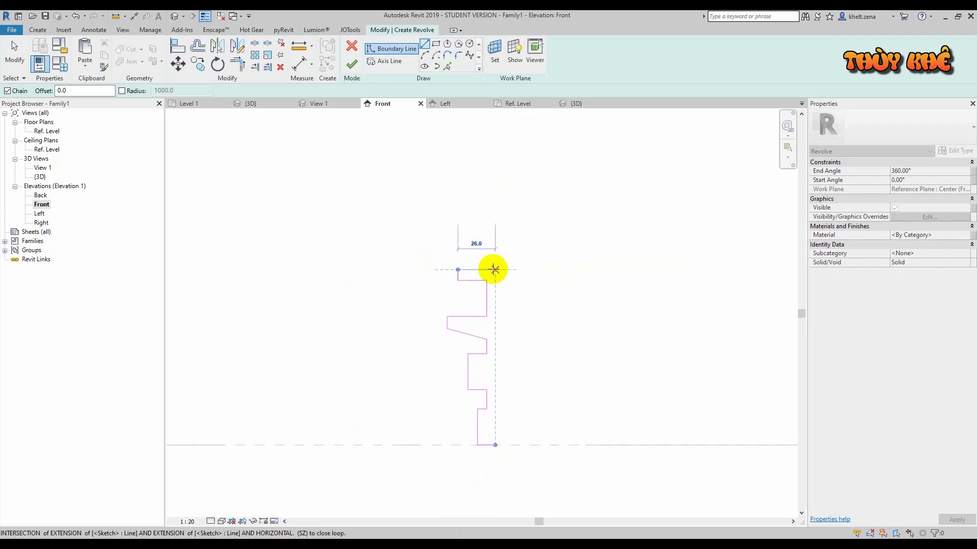
click(494, 269)
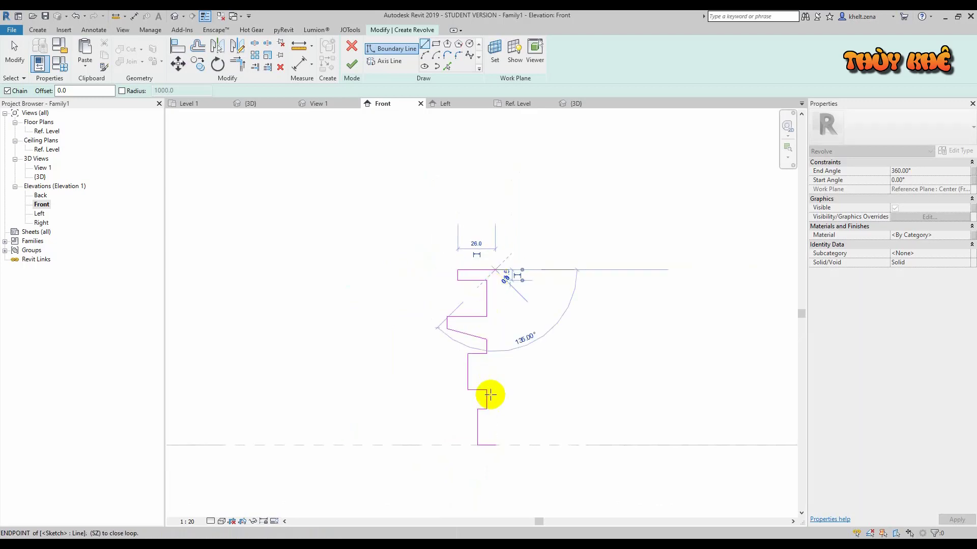
click(495, 445)
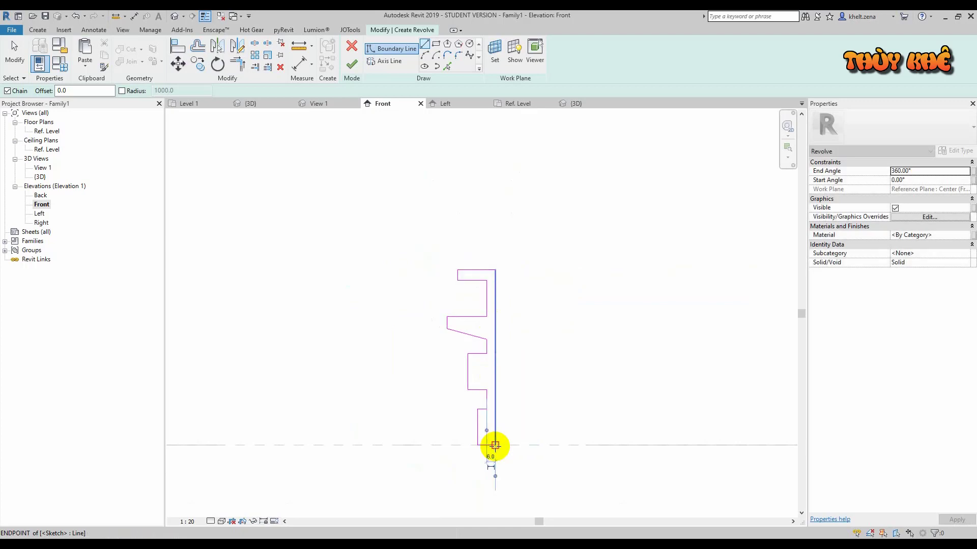
scroll(491, 336, up, 3)
key(Escape)
key(Escape)
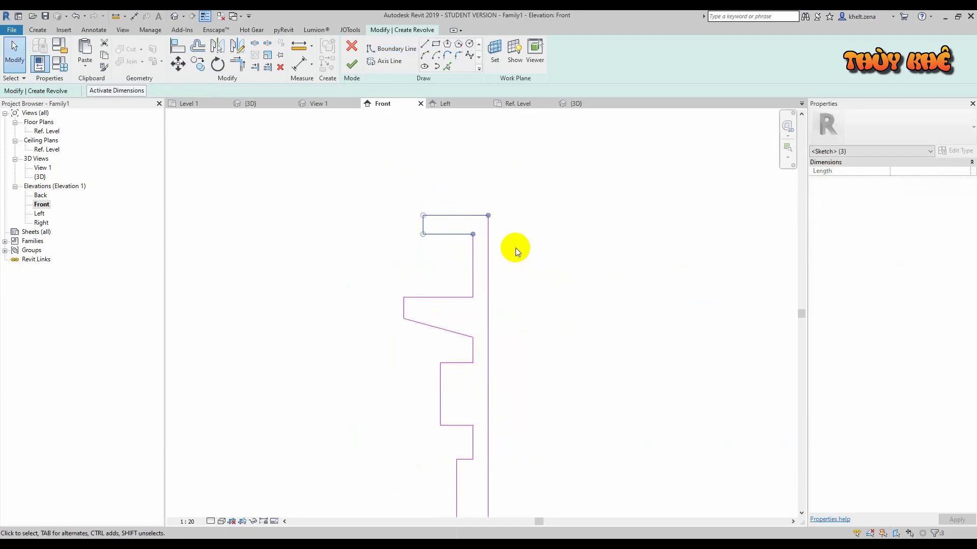
Step: Move the profile sketch lines up by 12
scroll(442, 237, up, 2)
text(v)
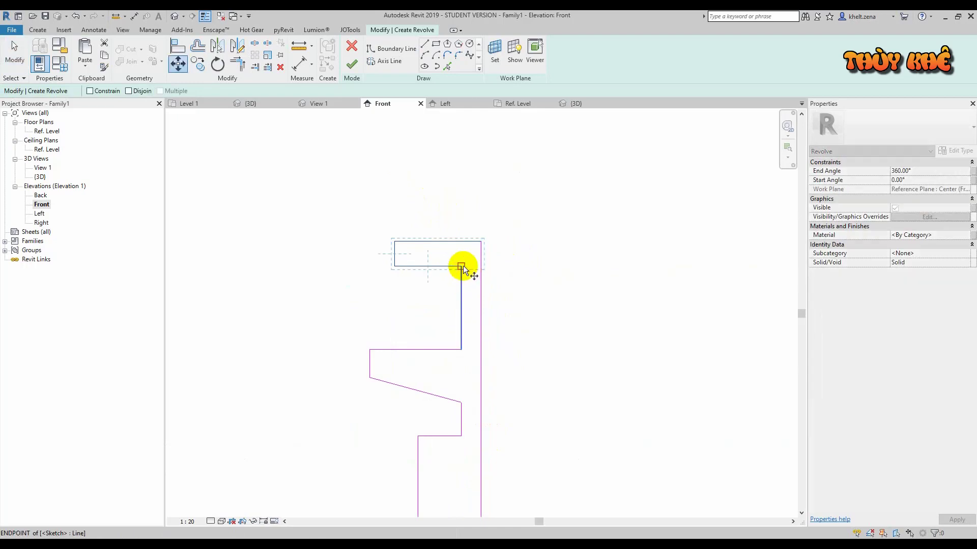
text(12)
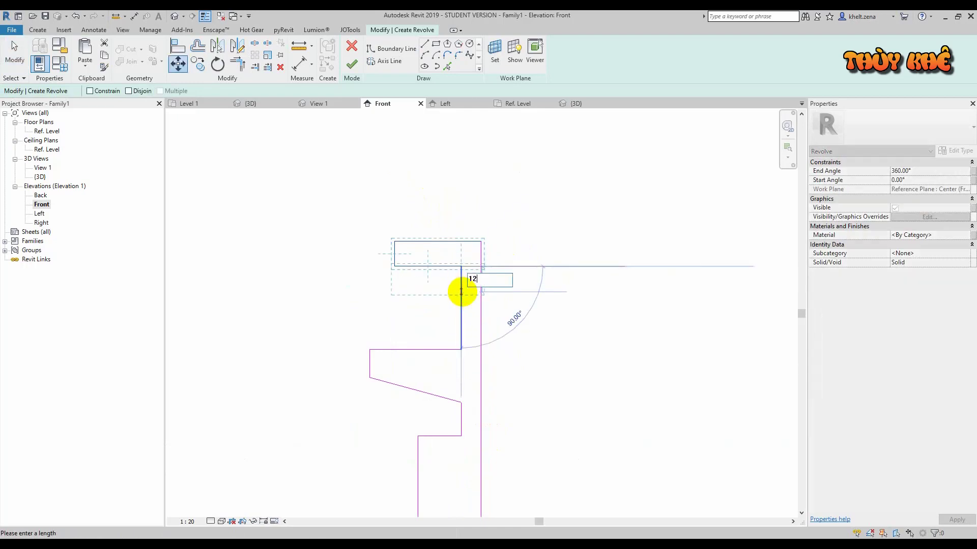
key(Return)
scroll(462, 291, down, 2)
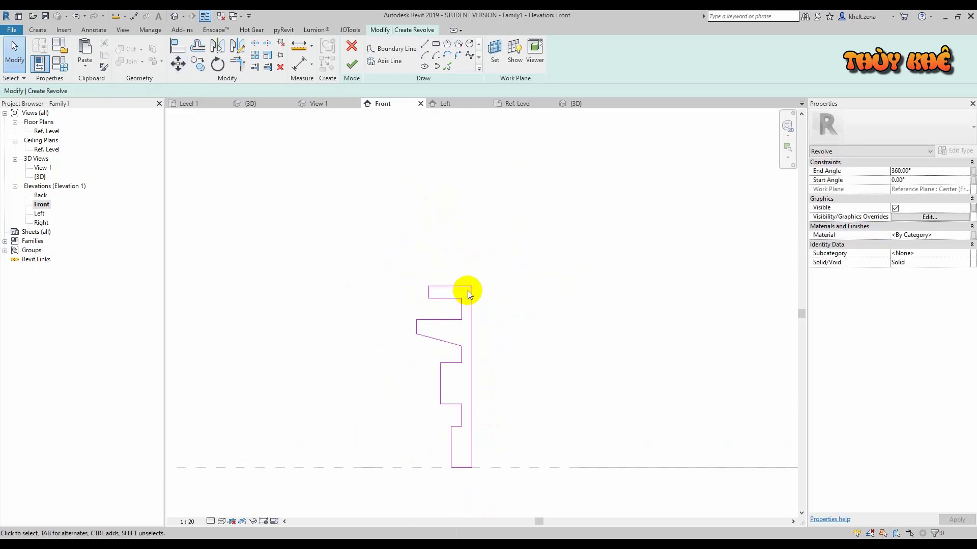
Step: Add two vertical boundary lines, one down the axis and one closing the right side
click(423, 44)
scroll(454, 322, up, 3)
click(455, 324)
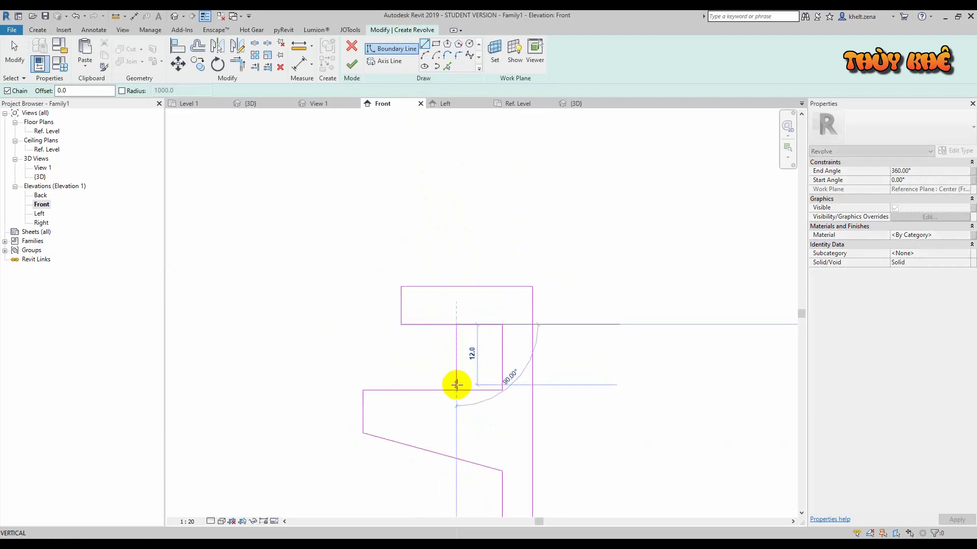
click(457, 385)
key(Escape)
scroll(454, 356, down, 3)
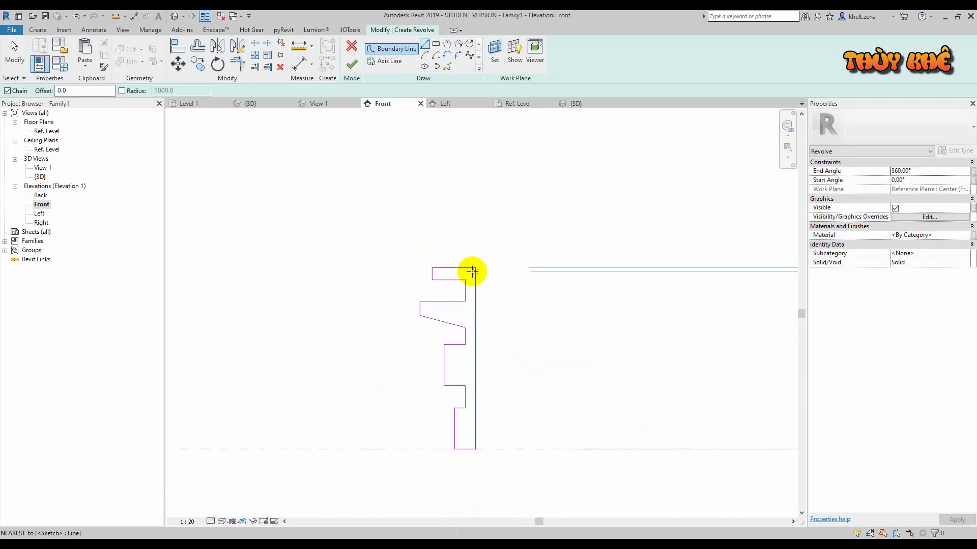
click(475, 268)
click(475, 449)
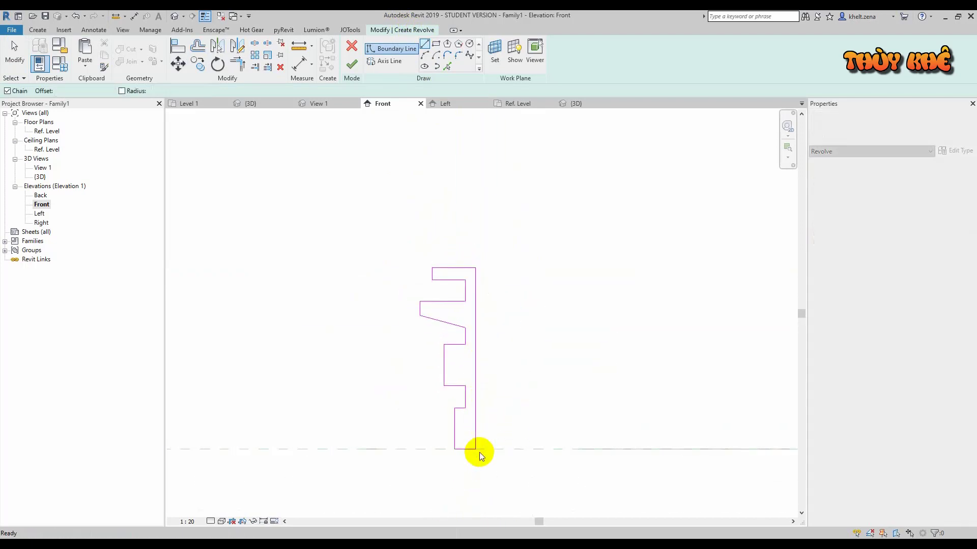
key(Escape)
middle_drag(532, 277, 487, 280)
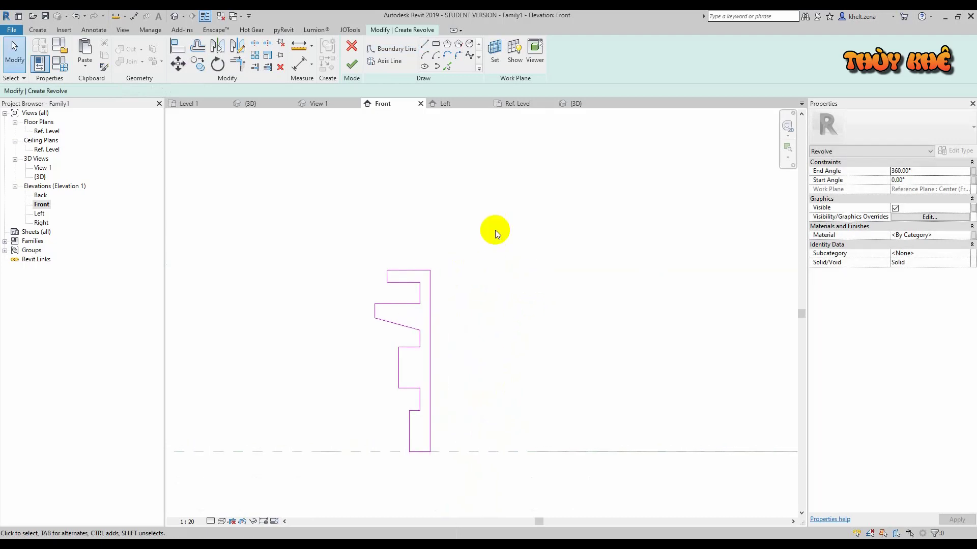
Step: Draw a 17.5 vertical axis line and finish the revolve
click(376, 65)
click(430, 237)
click(430, 265)
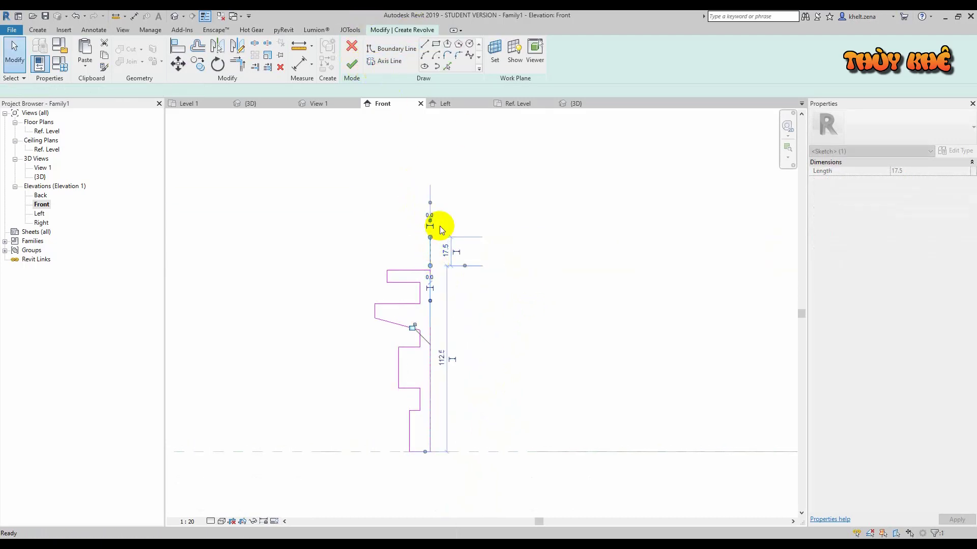
key(Escape)
click(352, 64)
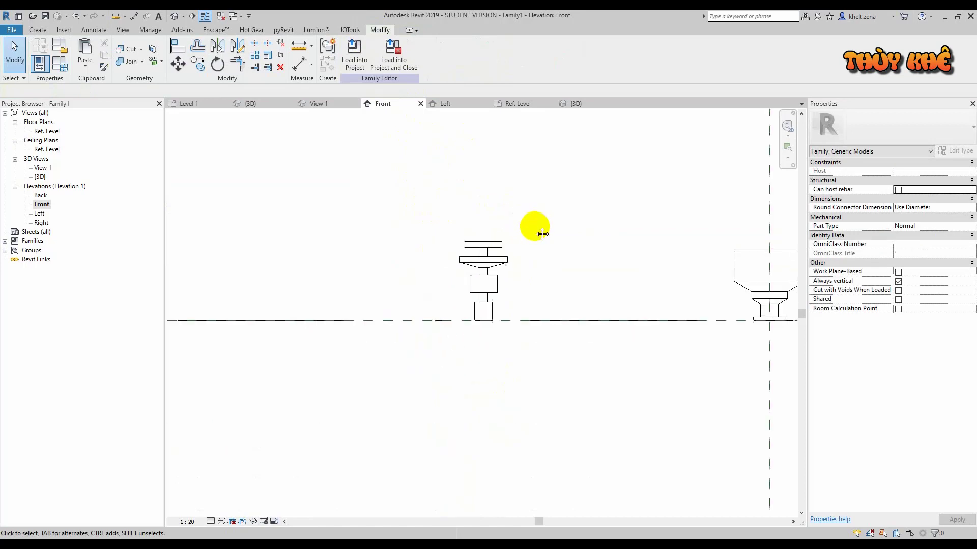
Step: Dissociate the new revolve from its work plane
middle_drag(542, 234, 334, 336)
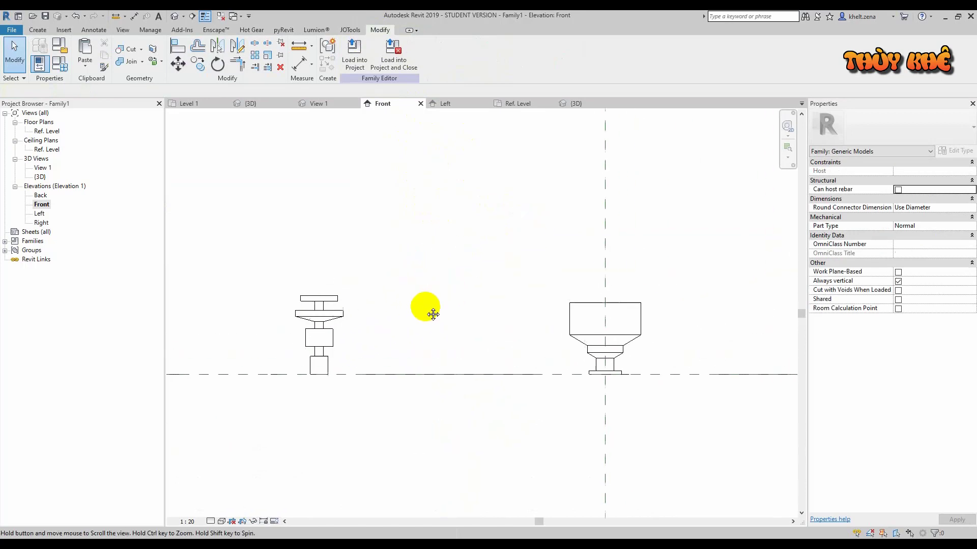
click(322, 341)
scroll(290, 308, up, 2)
scroll(291, 307, up, 3)
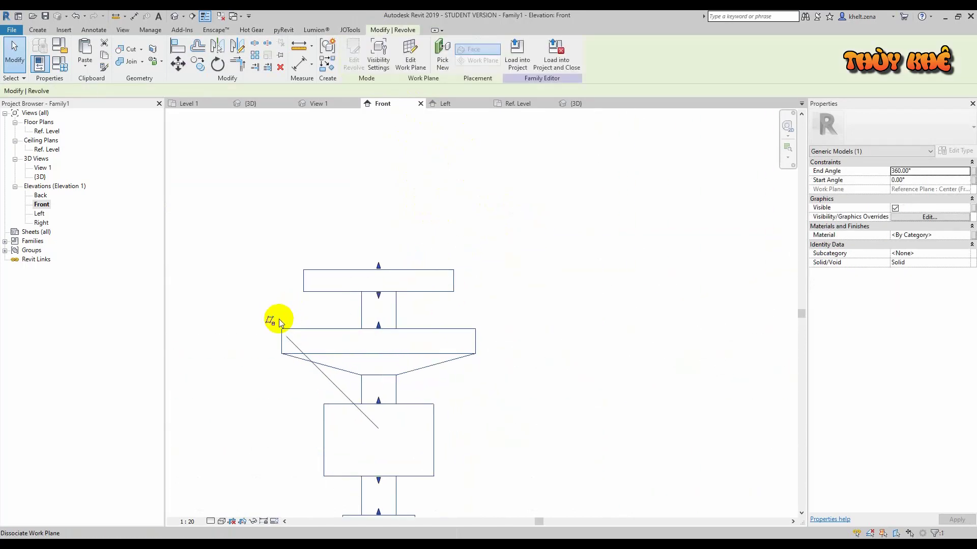
click(273, 322)
scroll(510, 310, down, 2)
click(510, 310)
scroll(512, 307, down, 3)
scroll(495, 311, down, 1)
click(495, 311)
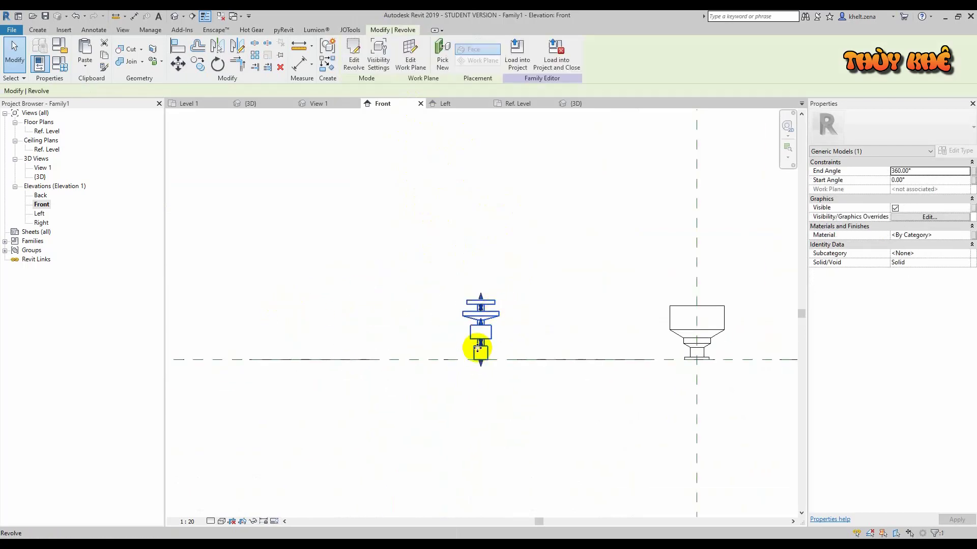
middle_drag(482, 362, 450, 382)
Step: Move the revolve onto the larger object's axis, then raise it higher
key(m)
key(v)
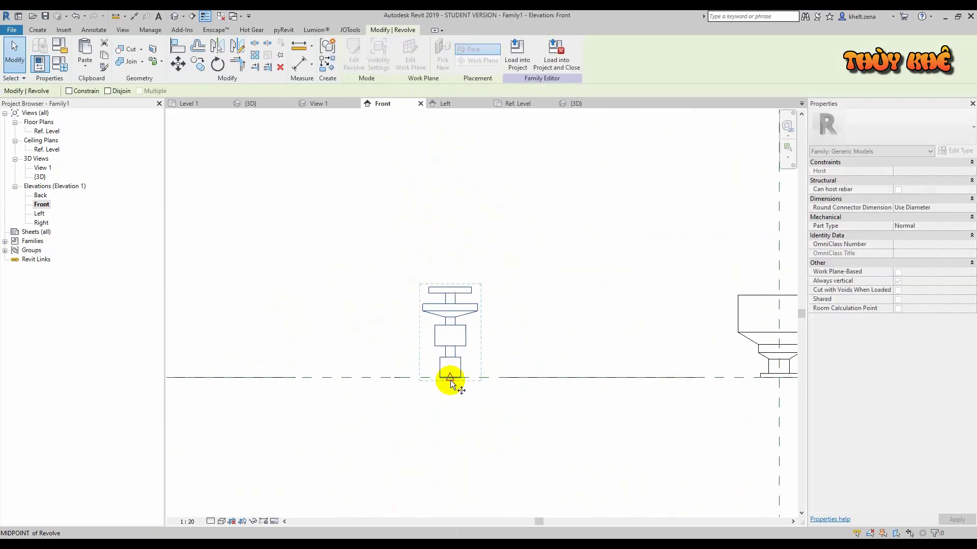
click(449, 379)
scroll(688, 396, up, 2)
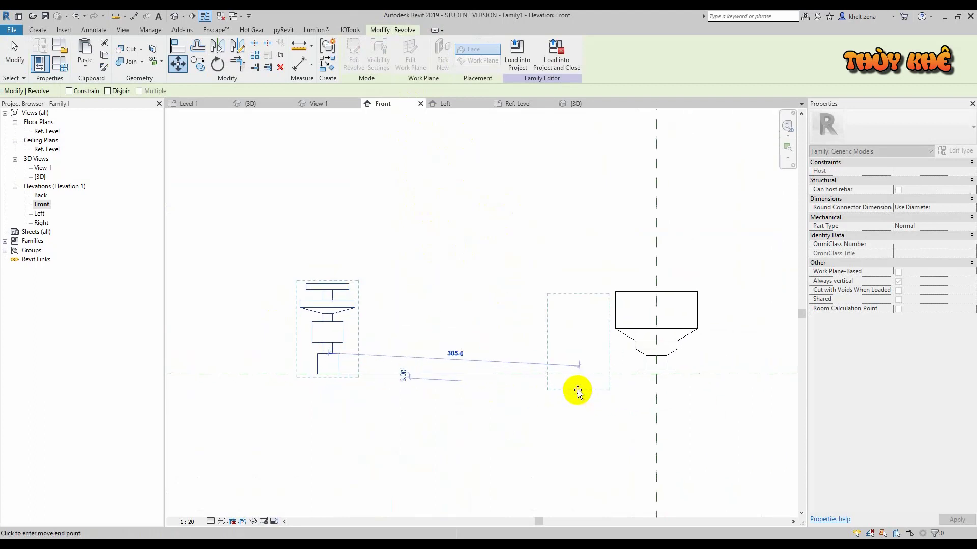
click(660, 368)
key(m)
key(v)
click(660, 369)
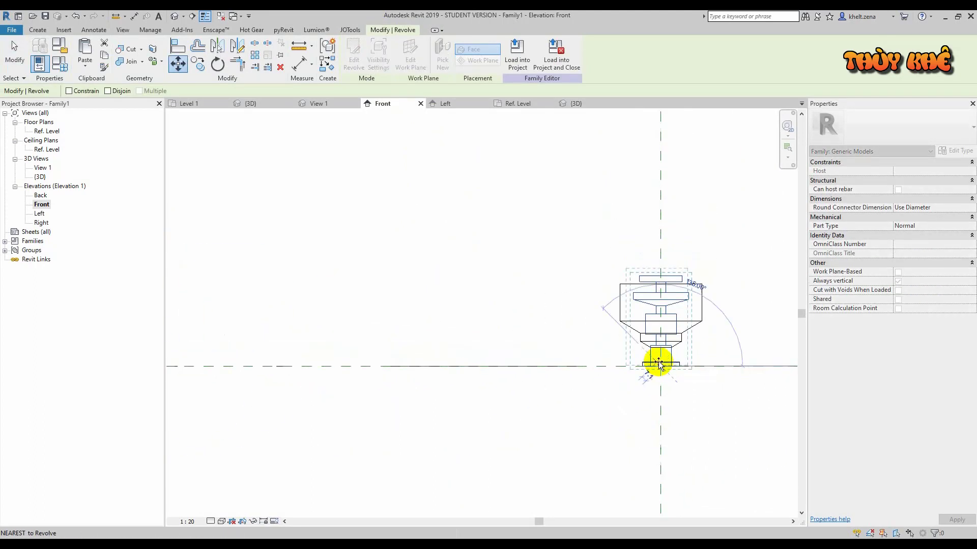
click(659, 249)
scroll(602, 289, down, 1)
scroll(602, 290, up, 1)
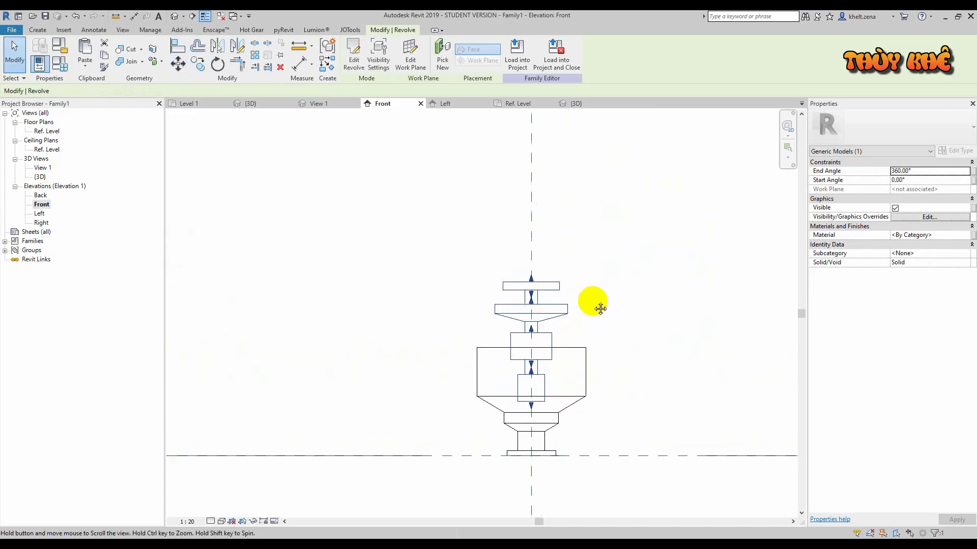
scroll(585, 300, down, 1)
Step: Move the revolve 160 to the left of the pedestal
key(m)
key(v)
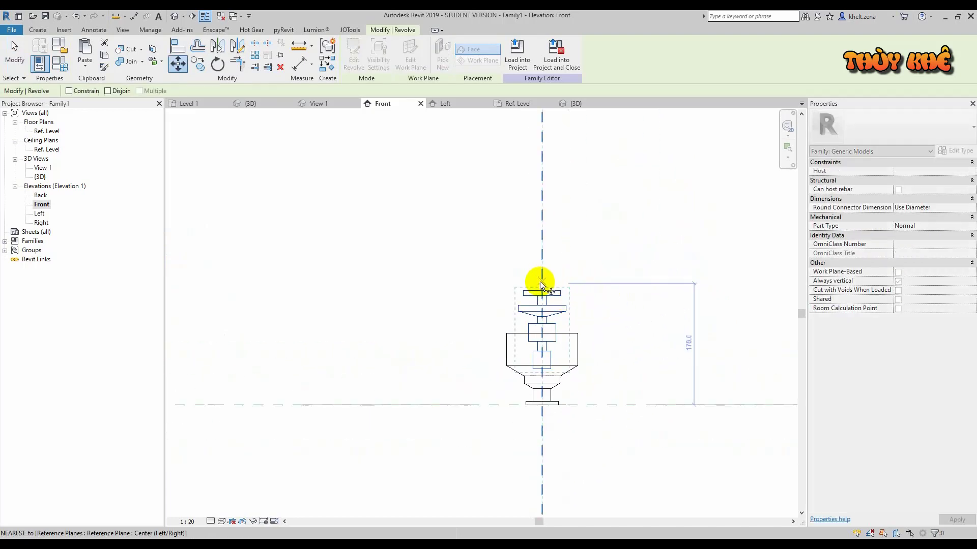
click(540, 281)
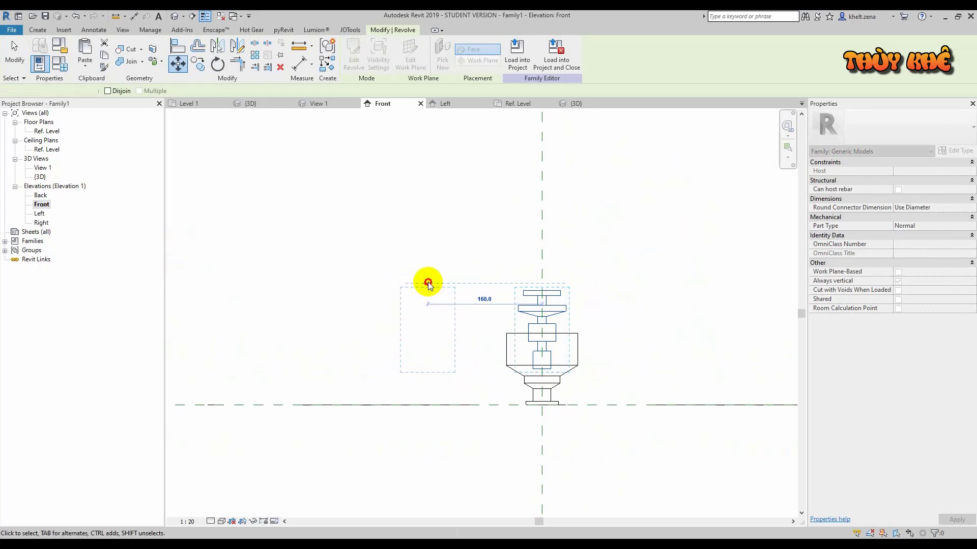
click(427, 283)
scroll(502, 279, down, 1)
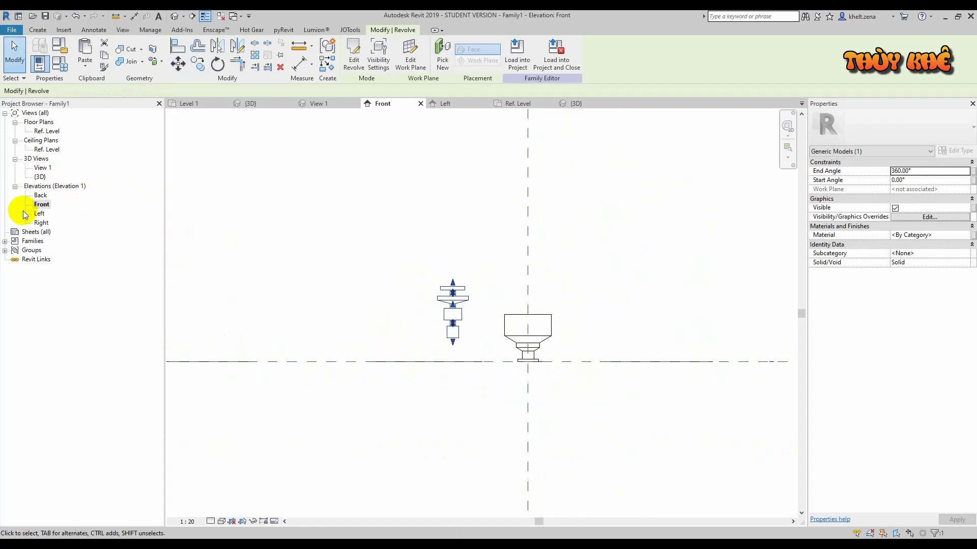
Step: In Left elevation, complete moving the revolve to the left
double_click(39, 213)
middle_drag(469, 337, 474, 322)
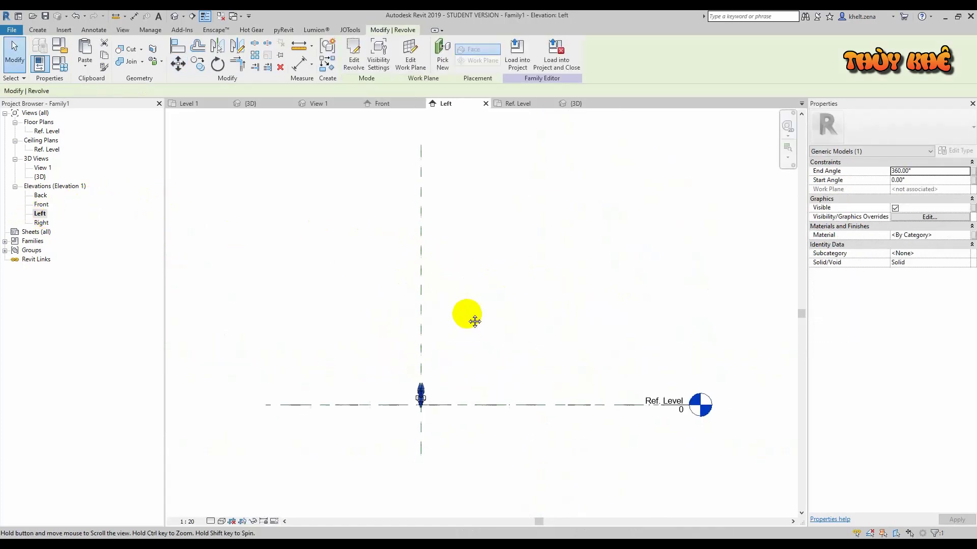
scroll(417, 390, up, 3)
key(m)
key(v)
text(16)
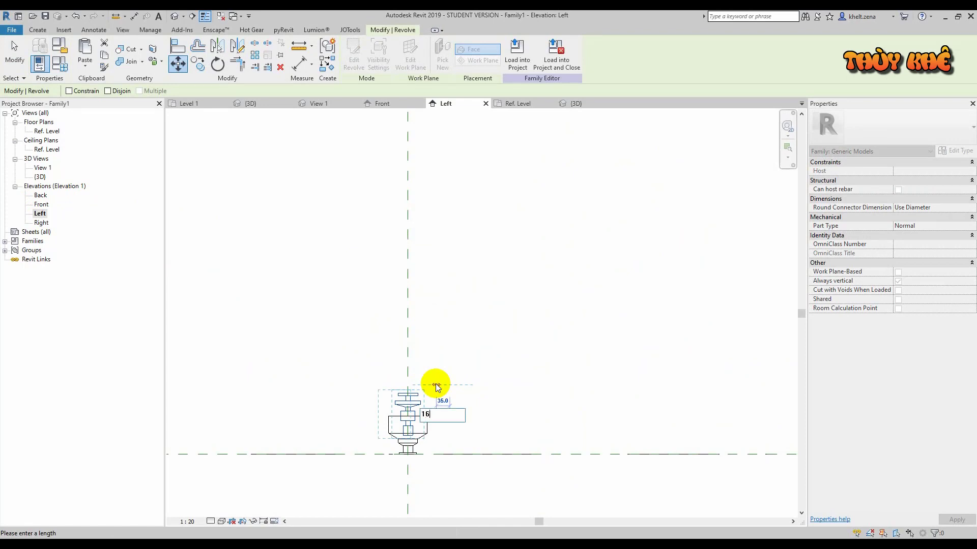
key(Return)
key(Escape)
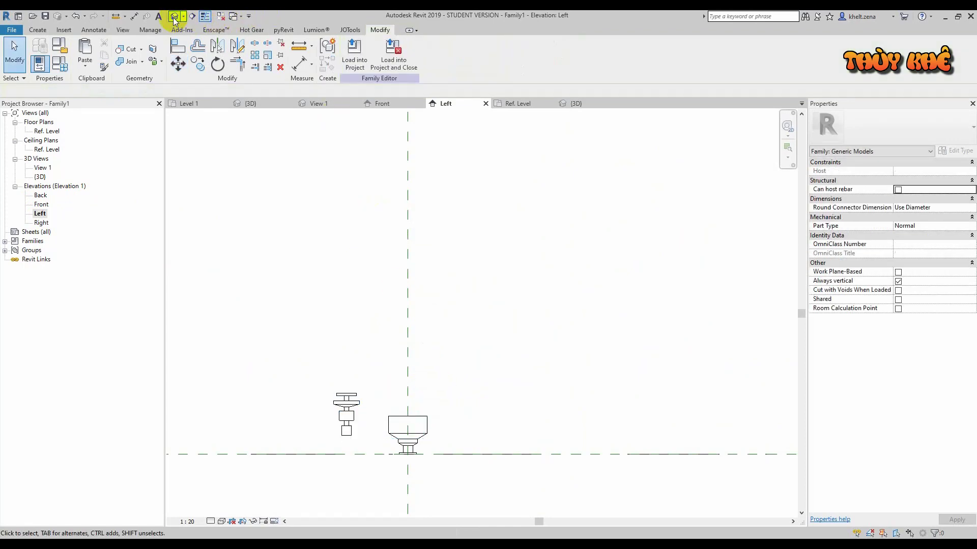
Step: Inspect both revolved parts in the 3D view and Ref. Level plan
click(174, 17)
scroll(447, 282, down, 5)
mouse_move(450, 247)
shift+middle_down()
mouse_move(408, 326)
mouse_move(299, 371)
mouse_move(356, 414)
mouse_move(473, 429)
mouse_move(150, 188)
shift+middle_up()
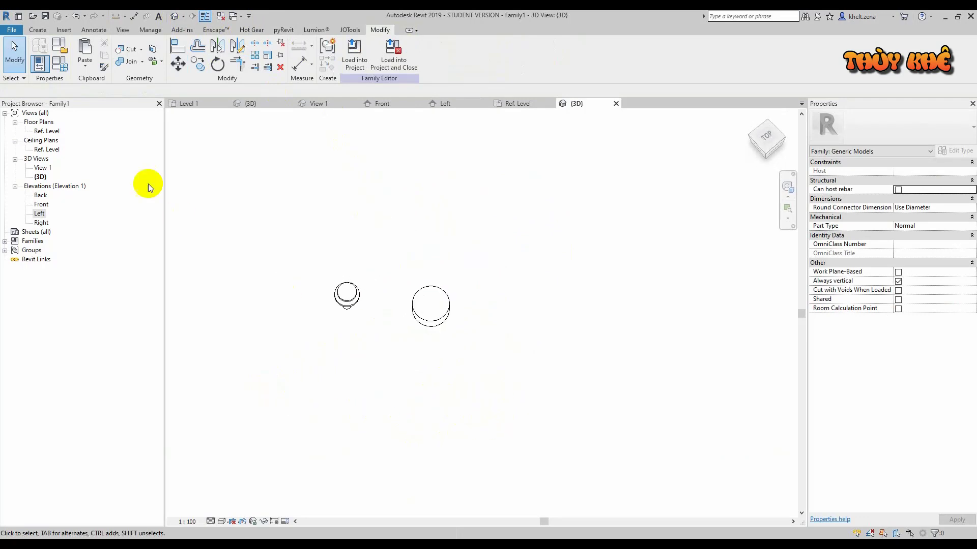
double_click(47, 131)
scroll(477, 299, up, 5)
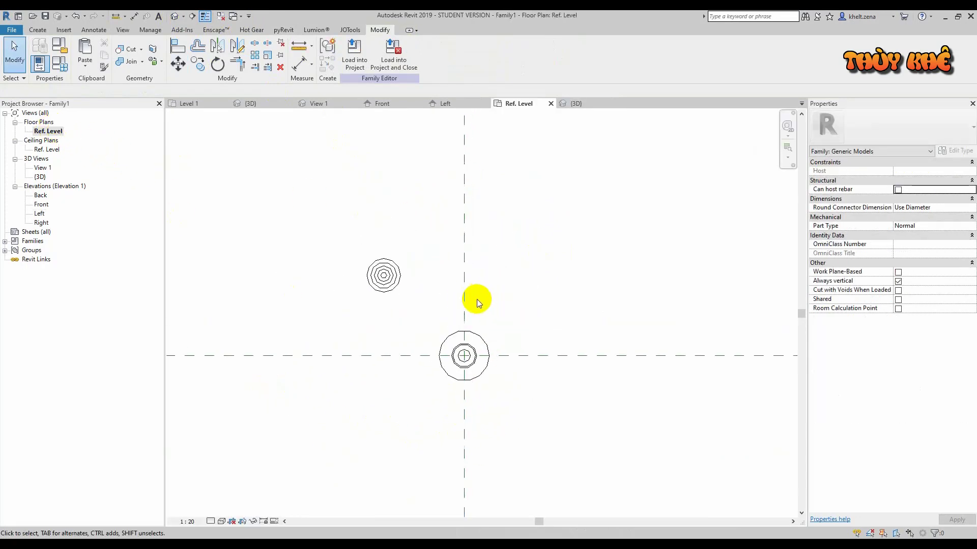
scroll(477, 299, up, 2)
click(375, 266)
click(563, 285)
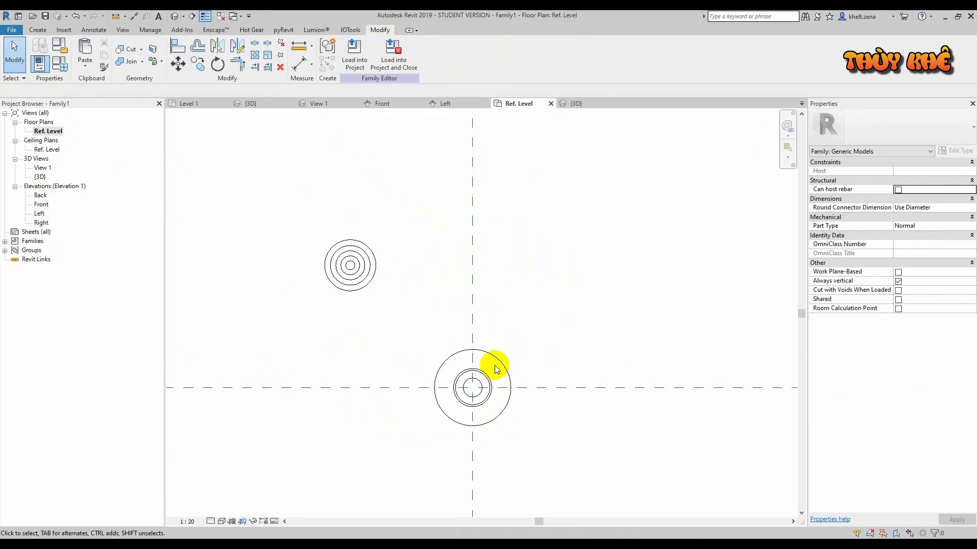
Step: Go back through 3D to the Front elevation, centred on both parts
click(174, 16)
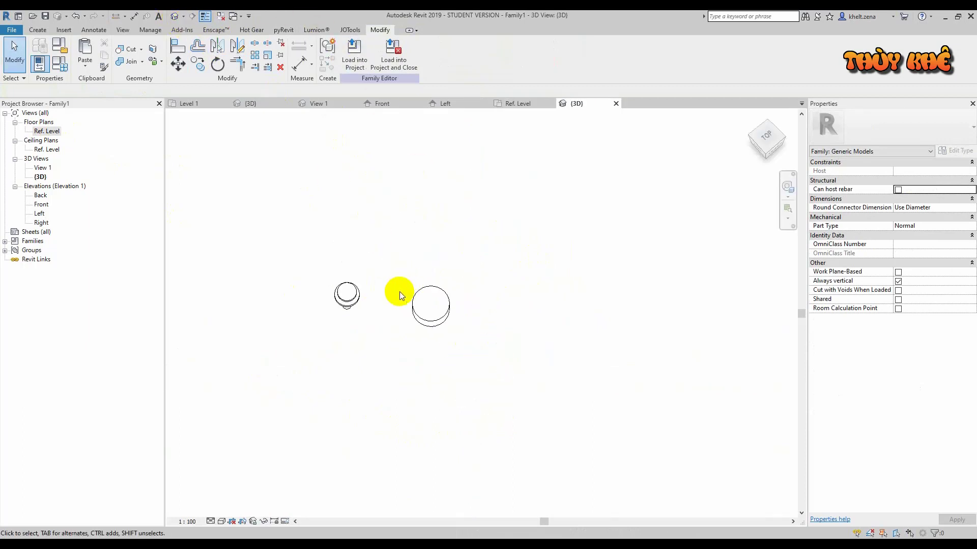
click(44, 205)
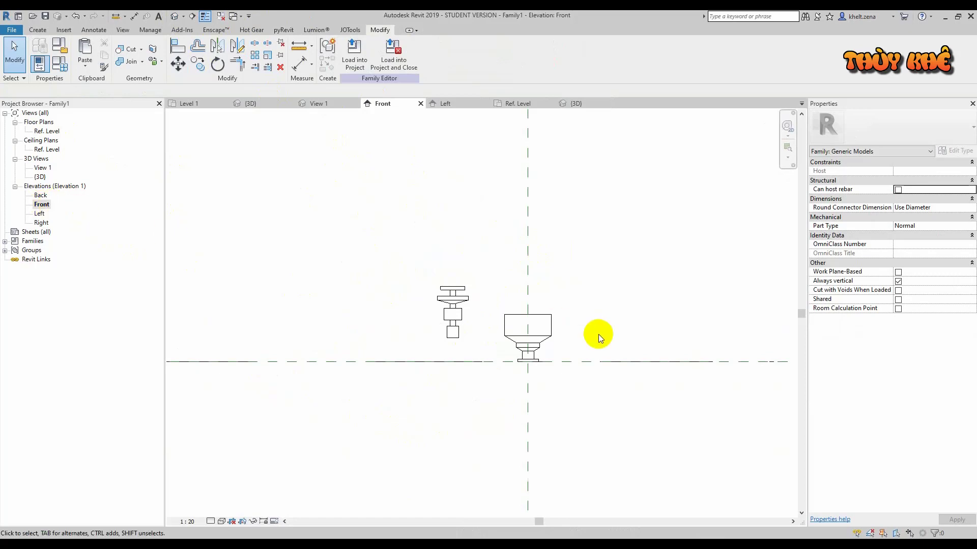
middle_drag(599, 334, 524, 310)
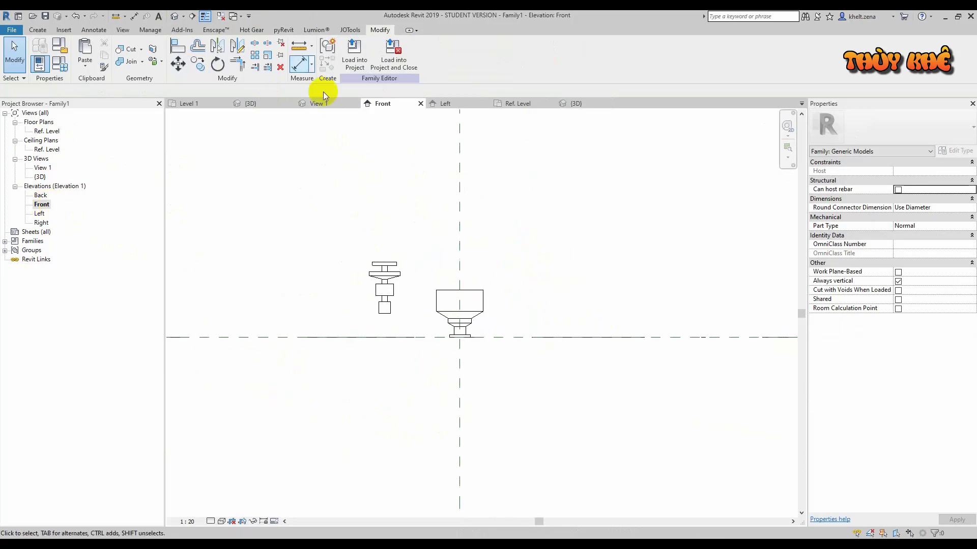
Step: Start a solid blend with its Second End set to 150.0
click(38, 30)
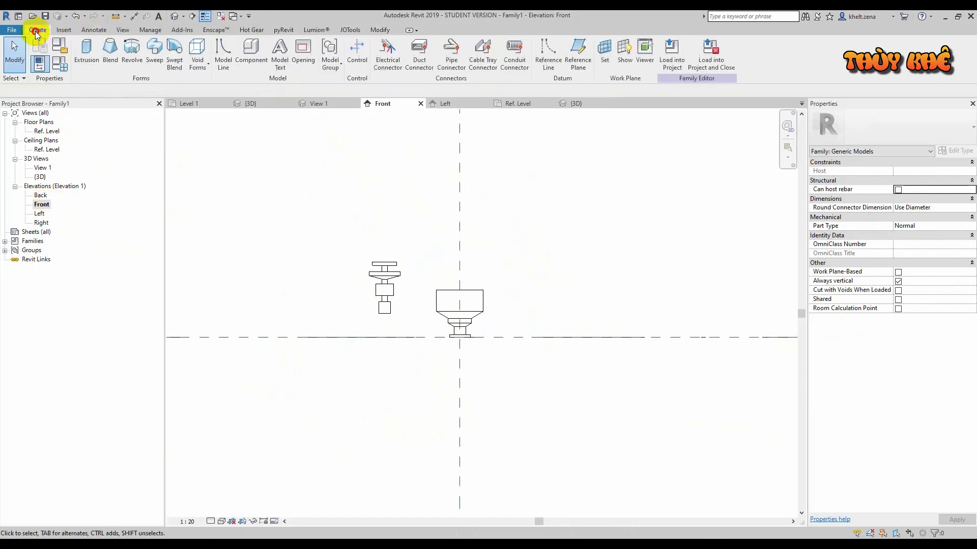
click(115, 47)
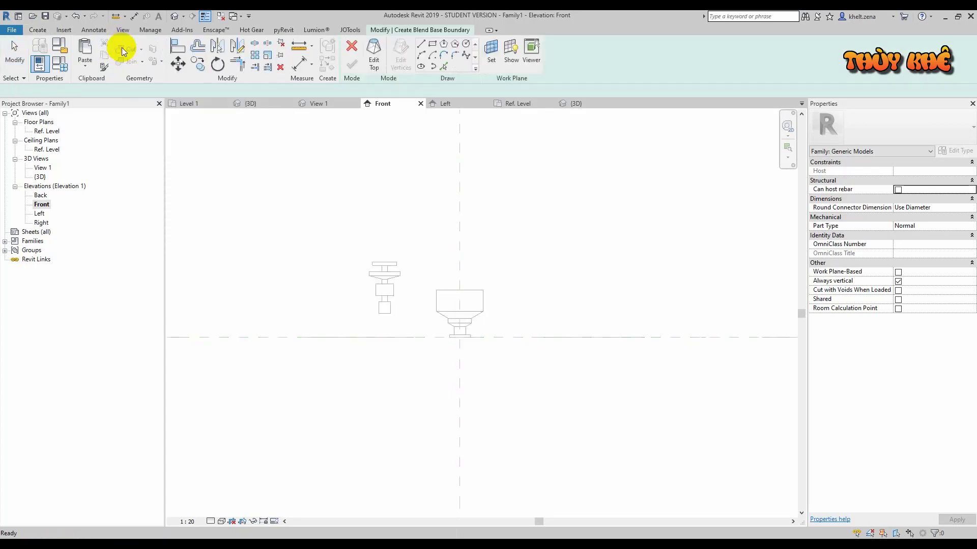
scroll(489, 283, up, 3)
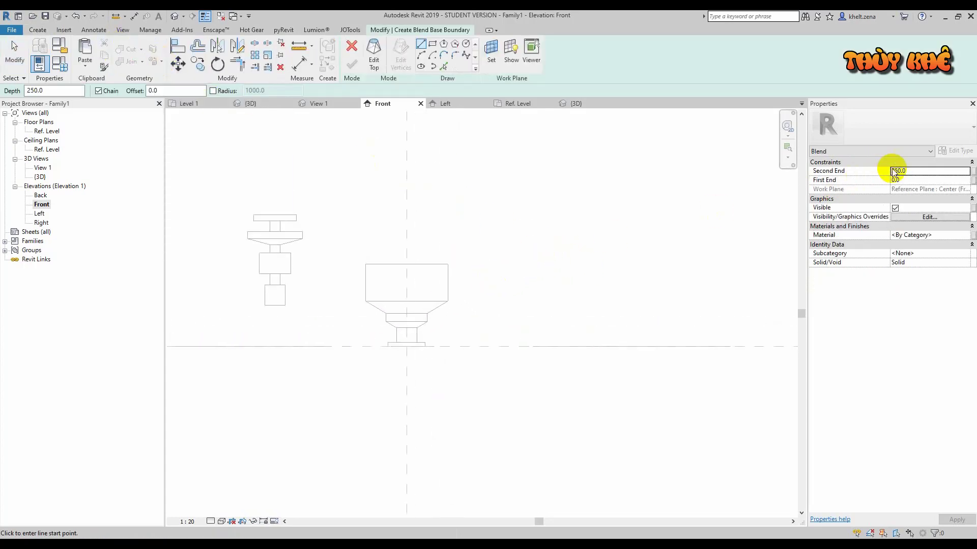
click(934, 172)
text(15)
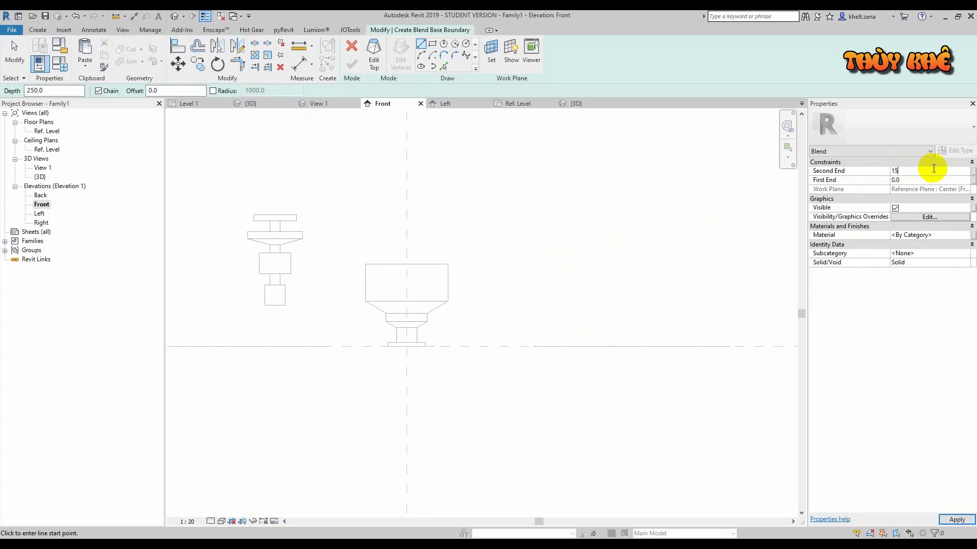
text(0)
key(Return)
Step: Sketch the closed rectangular base outline, 30 tall, from the level line
scroll(529, 340, up, 3)
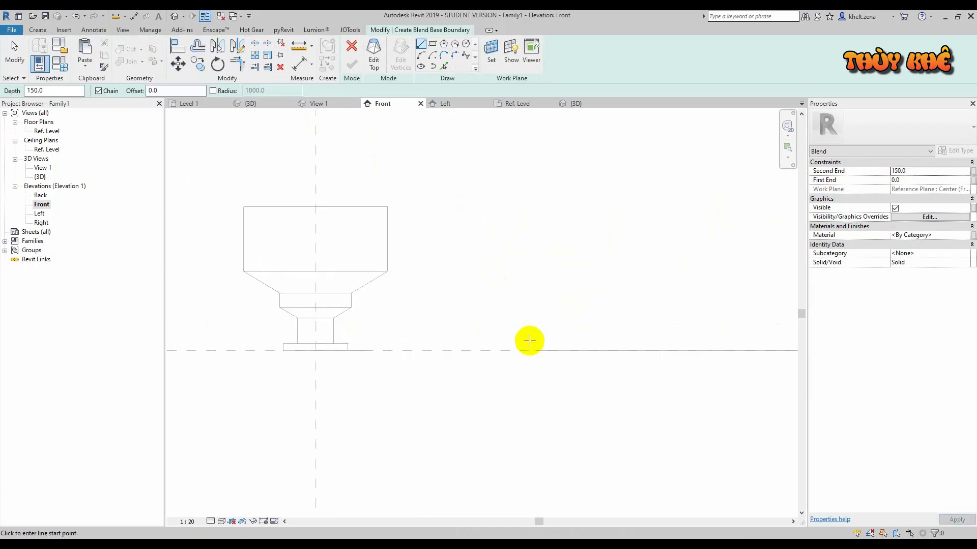
click(516, 350)
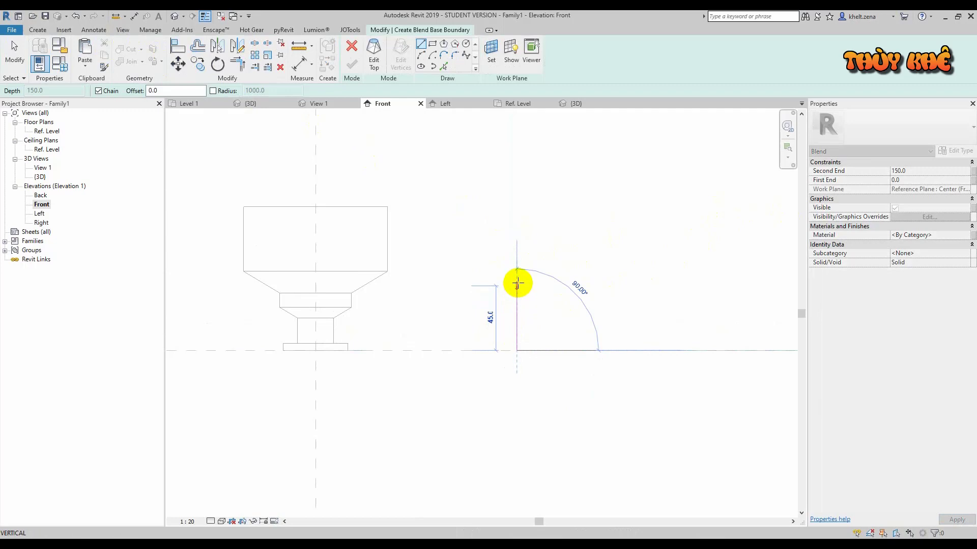
text(30)
key(Return)
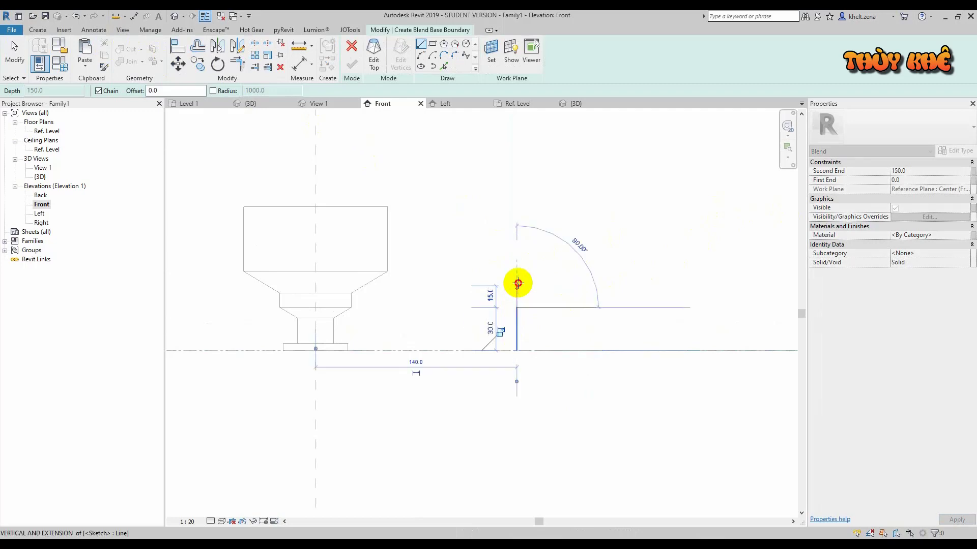
click(545, 307)
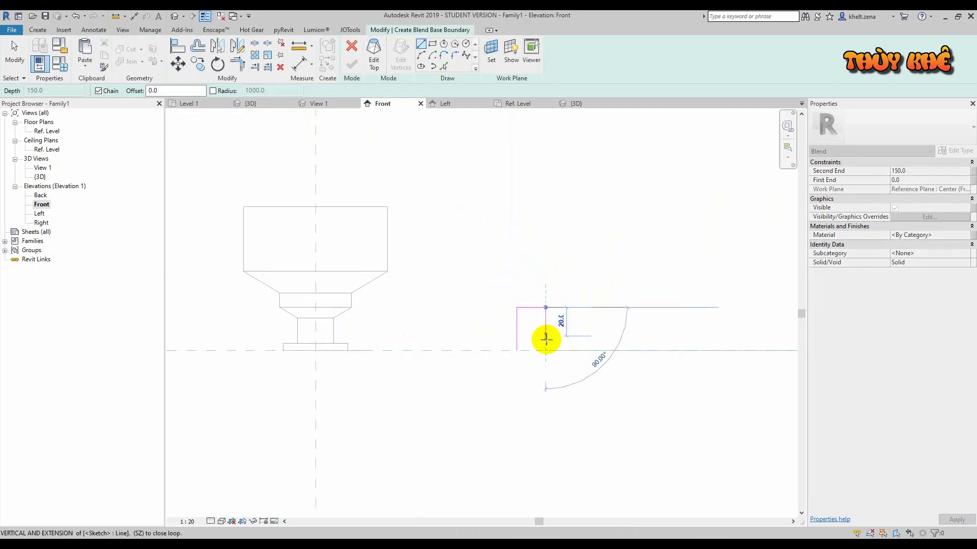
click(545, 351)
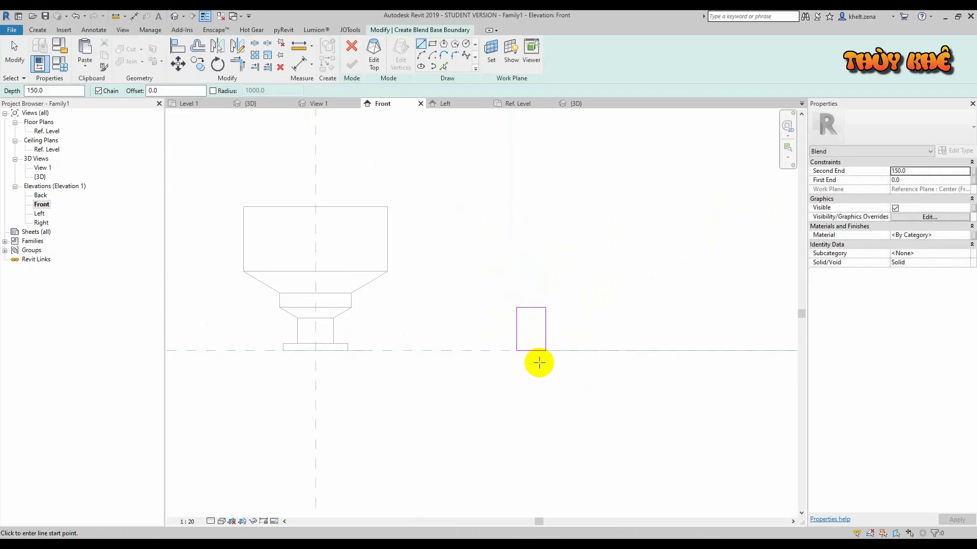
scroll(559, 363, up, 1)
scroll(560, 359, up, 2)
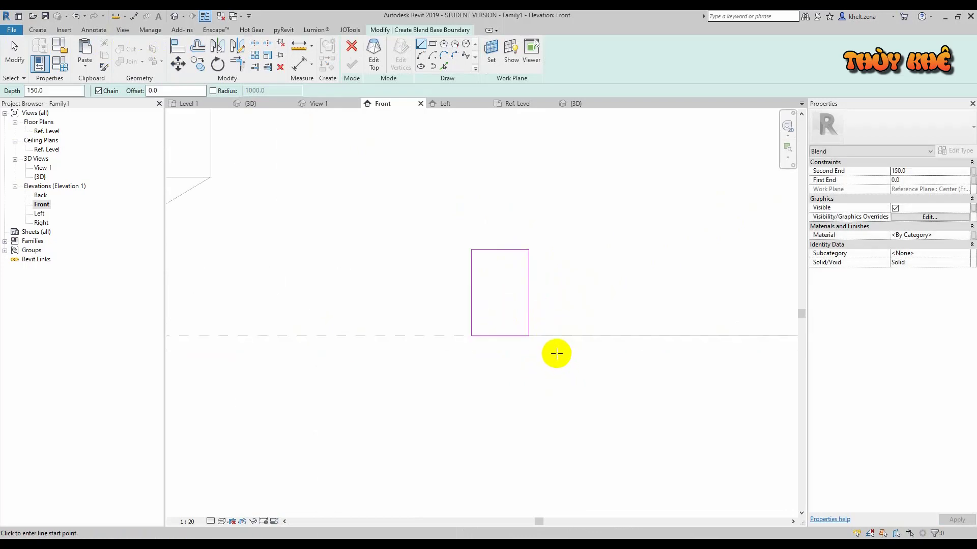
click(374, 52)
Step: Draw the top rectangle and raise its bottom edge by 5
click(433, 45)
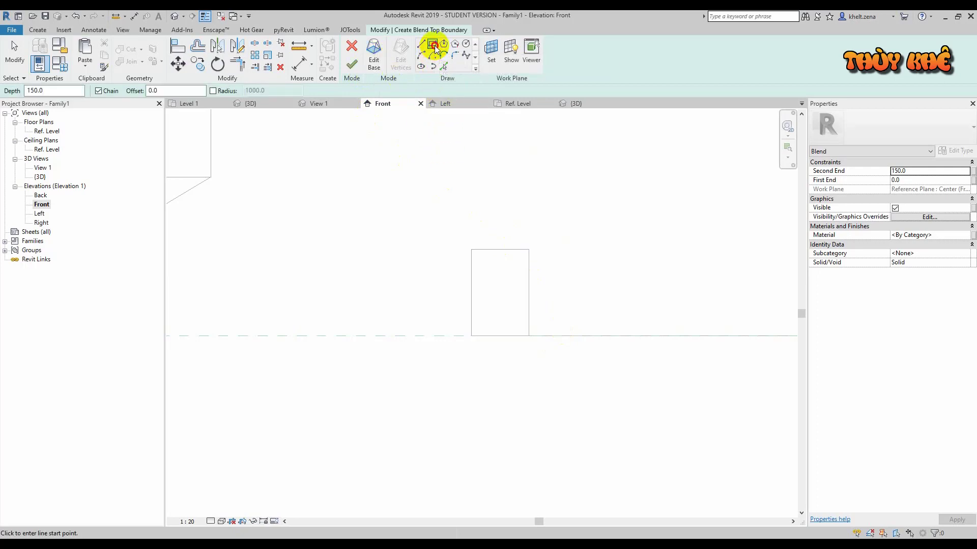
click(472, 250)
click(529, 336)
key(Escape)
key(Escape)
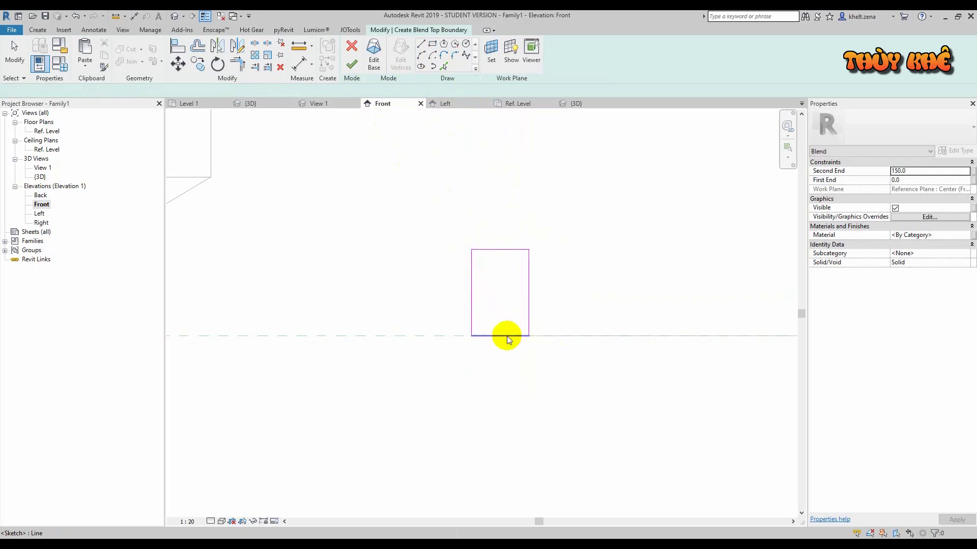
click(545, 322)
text(5)
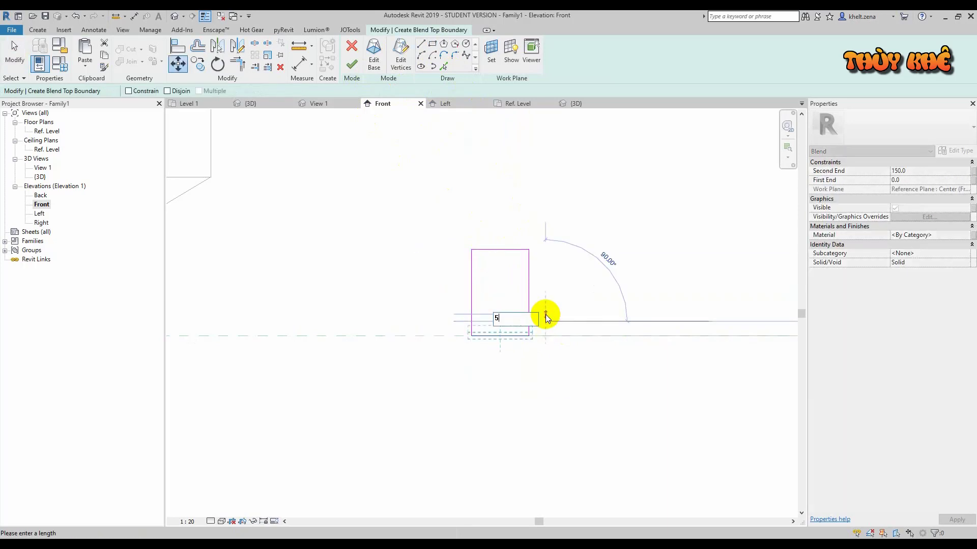
key(Return)
Step: Narrow the top rectangle by moving its left and right edges inward (MV 25)
click(481, 273)
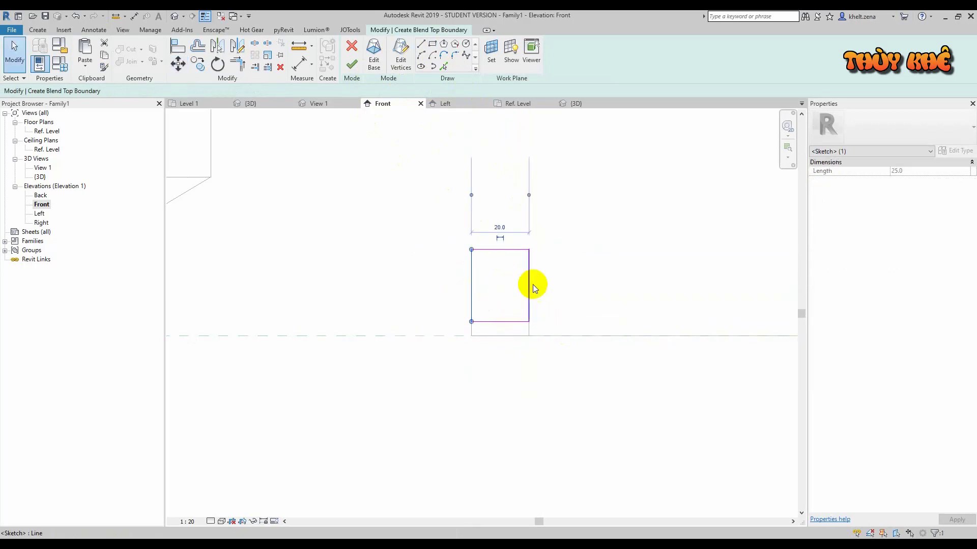
key(m)
key(v)
click(557, 292)
text(2.5)
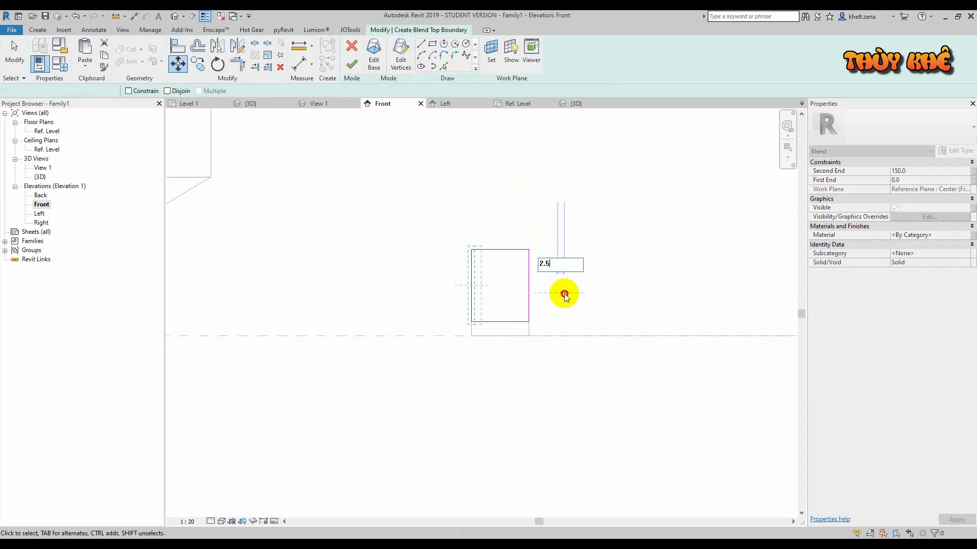
key(Return)
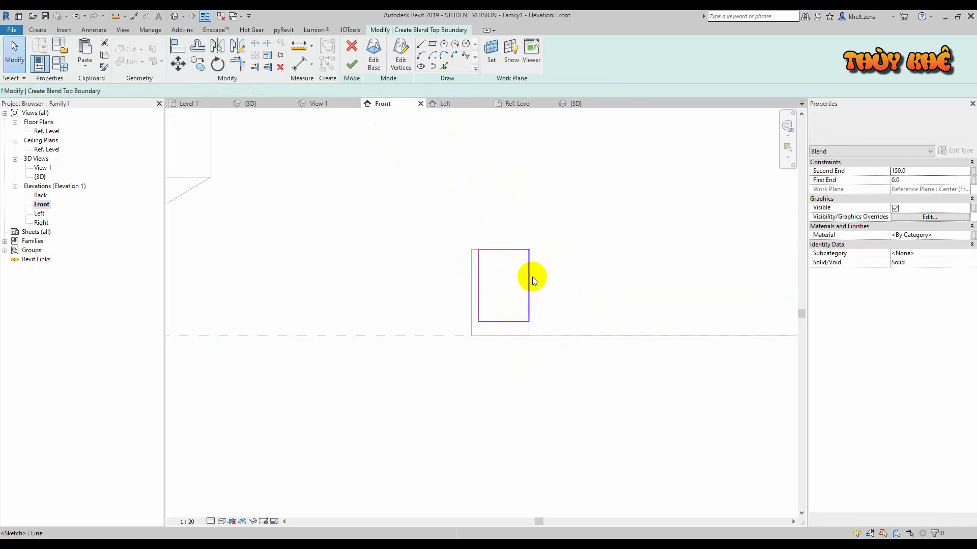
click(529, 276)
text(mv2)
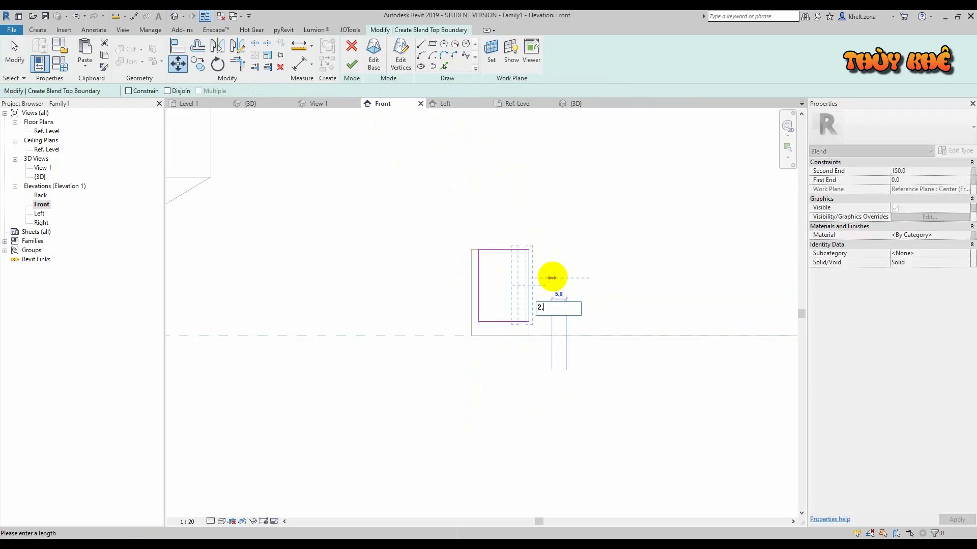
text(5)
key(Return)
Step: Lift the whole top rectangle 150 above the base
scroll(612, 270, up, 2)
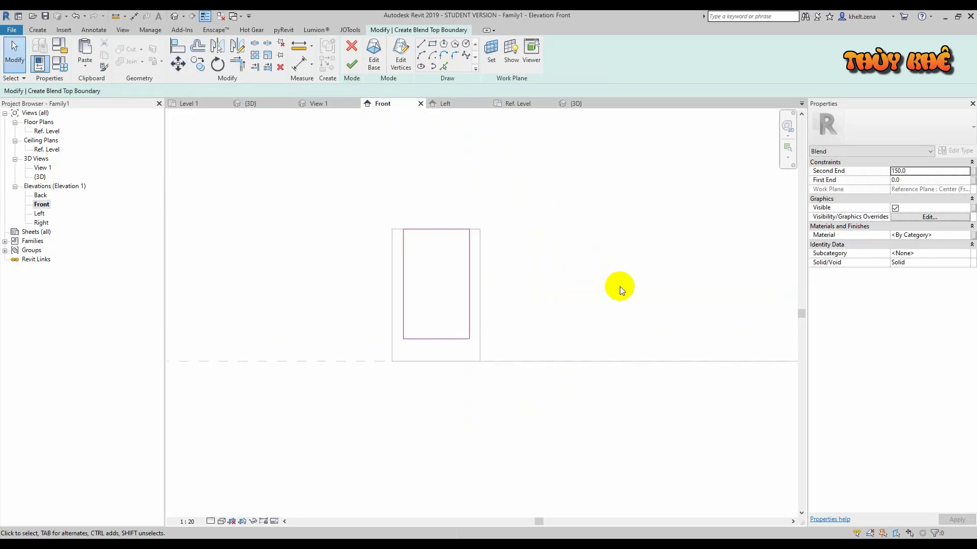
drag(340, 161, 524, 365)
key(m)
key(v)
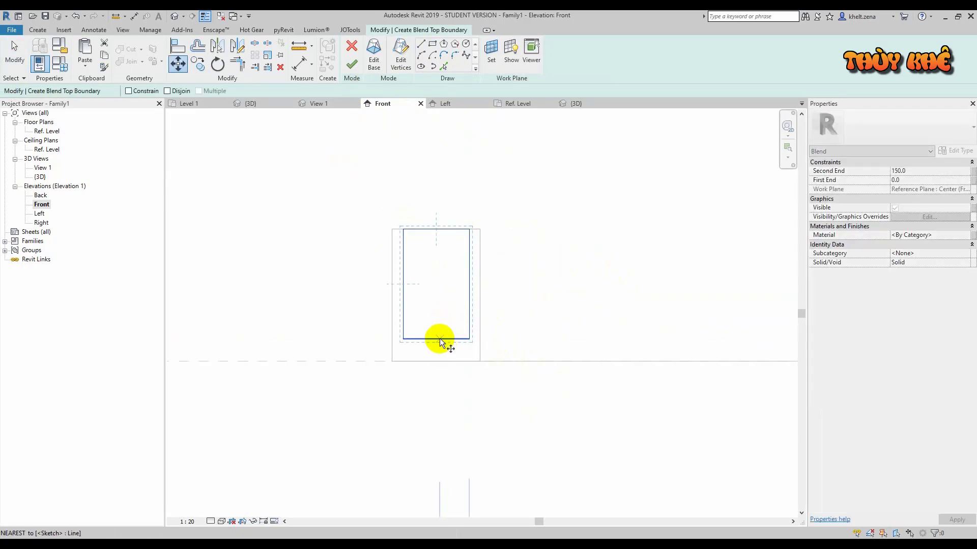
click(438, 338)
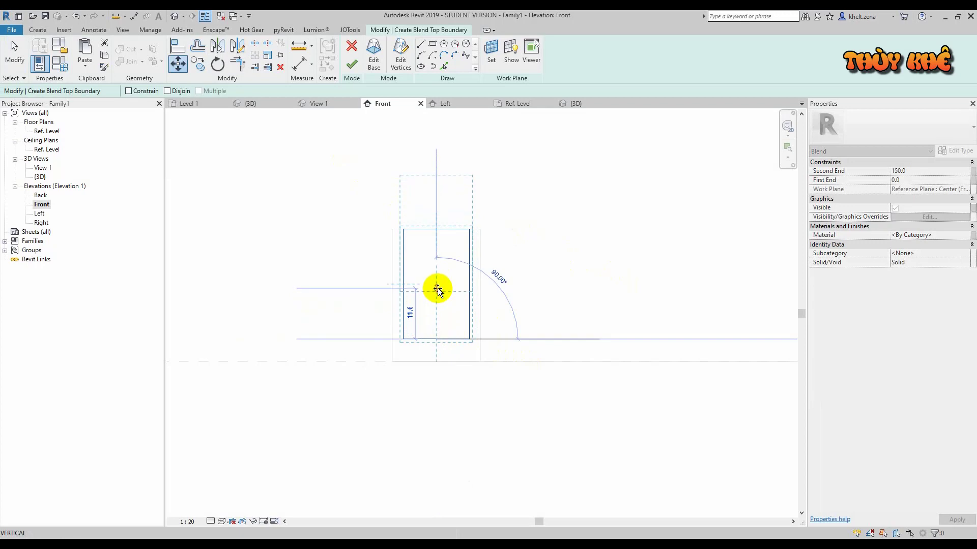
text(150)
key(Return)
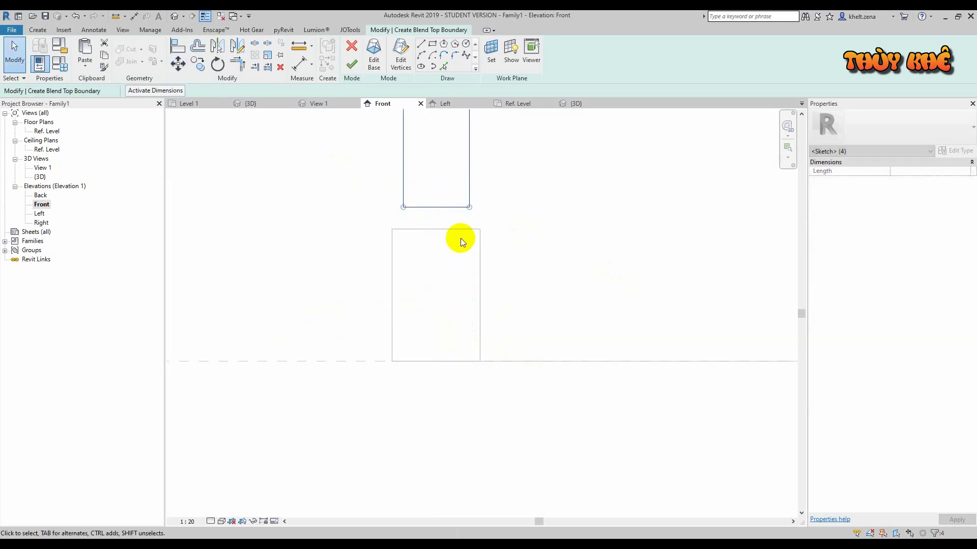
Step: Round the top profile's bottom-left and bottom-right corners with fillet arcs
scroll(459, 238, down, 2)
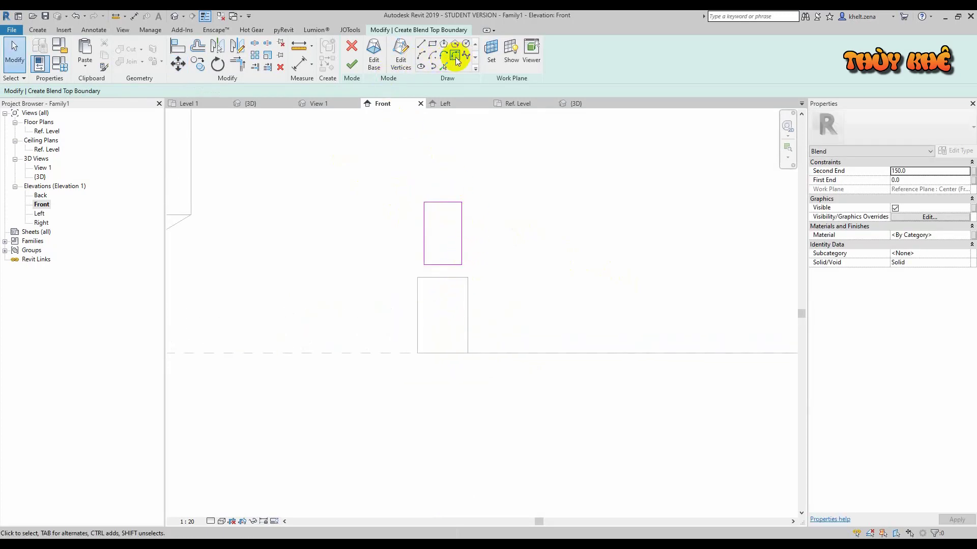
click(455, 57)
scroll(441, 266, up, 3)
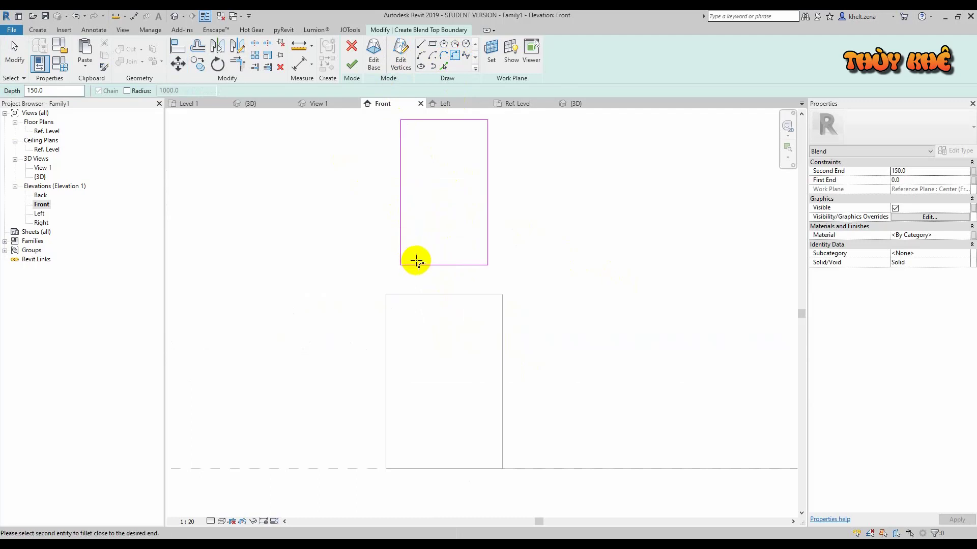
click(416, 262)
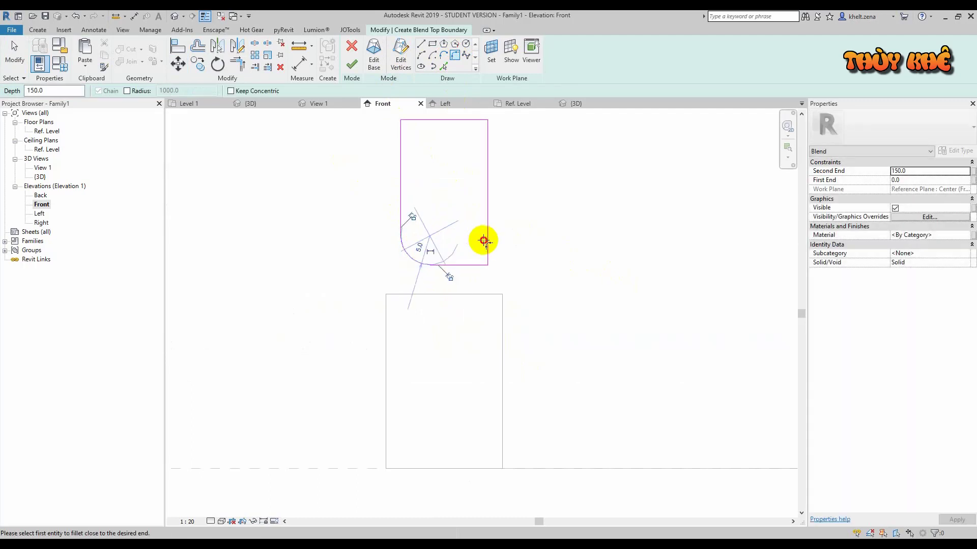
click(470, 264)
click(487, 246)
click(473, 264)
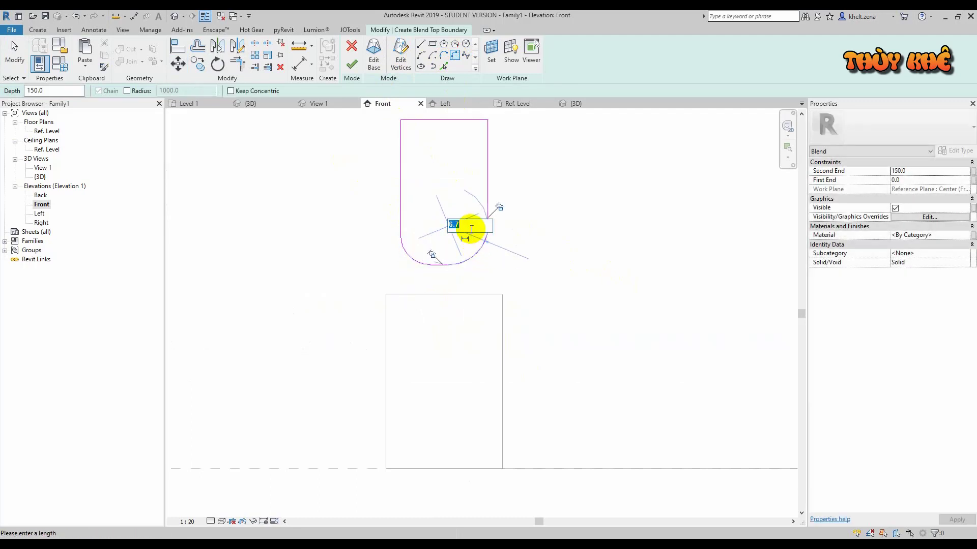
click(489, 235)
key(Escape)
key(Escape)
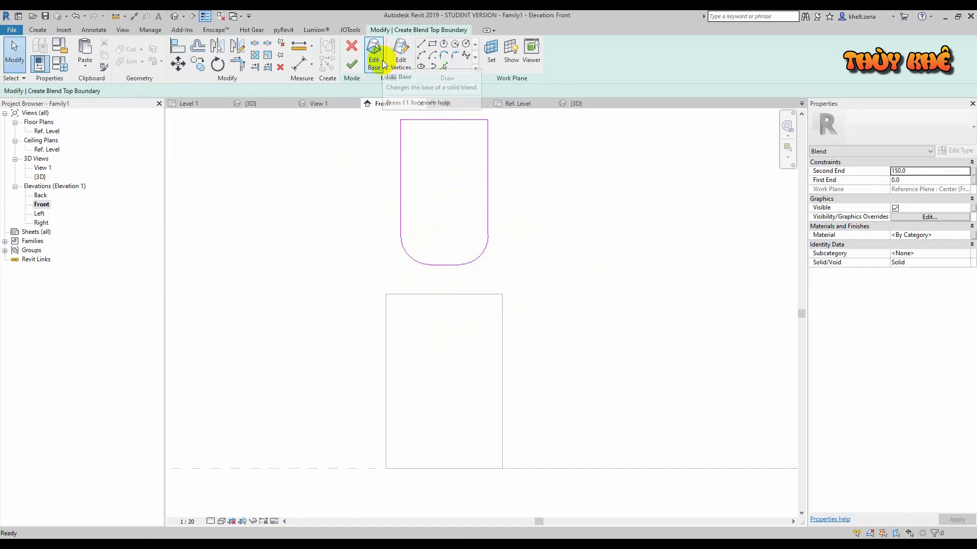
Step: Fillet both base profile bottom corners at radius 7.5 and finish the blend
click(381, 61)
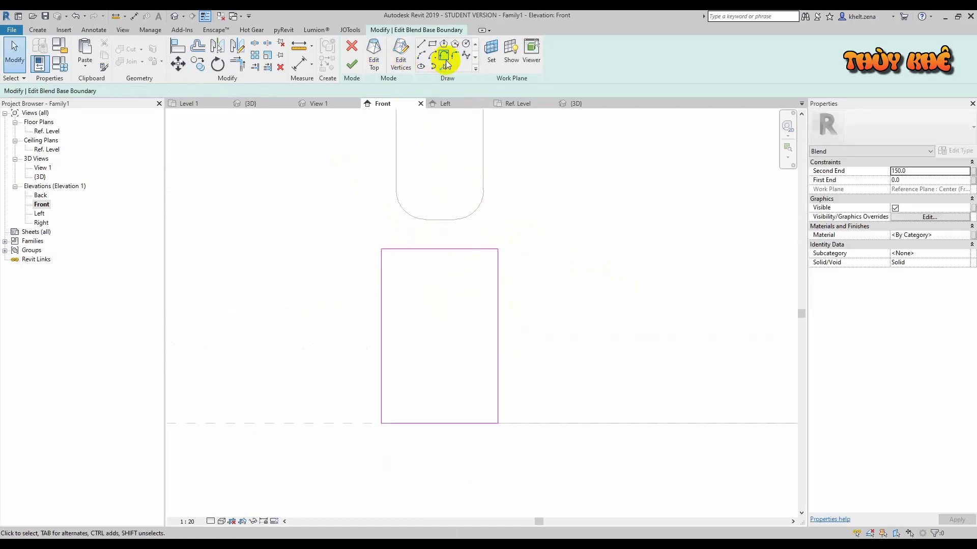
click(444, 66)
click(382, 407)
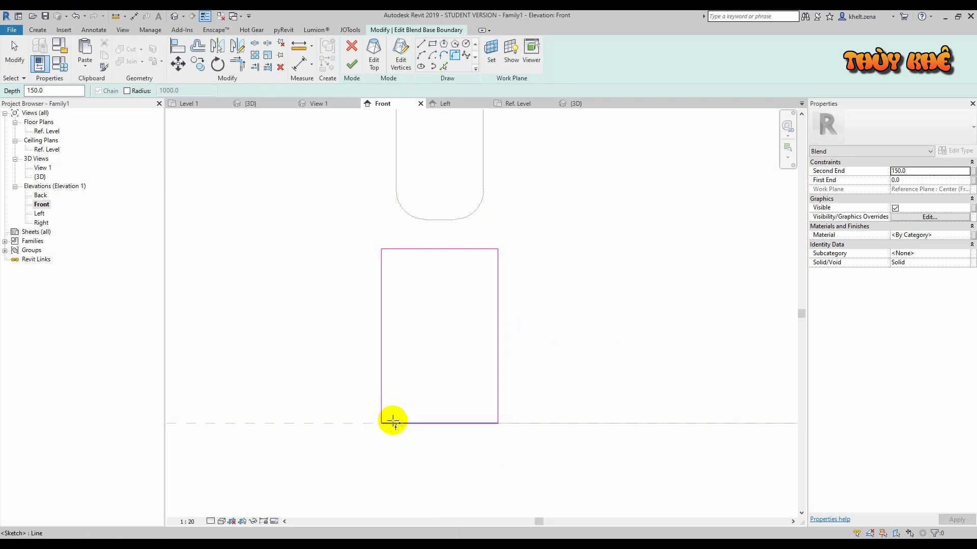
click(394, 422)
click(405, 400)
text(7.)
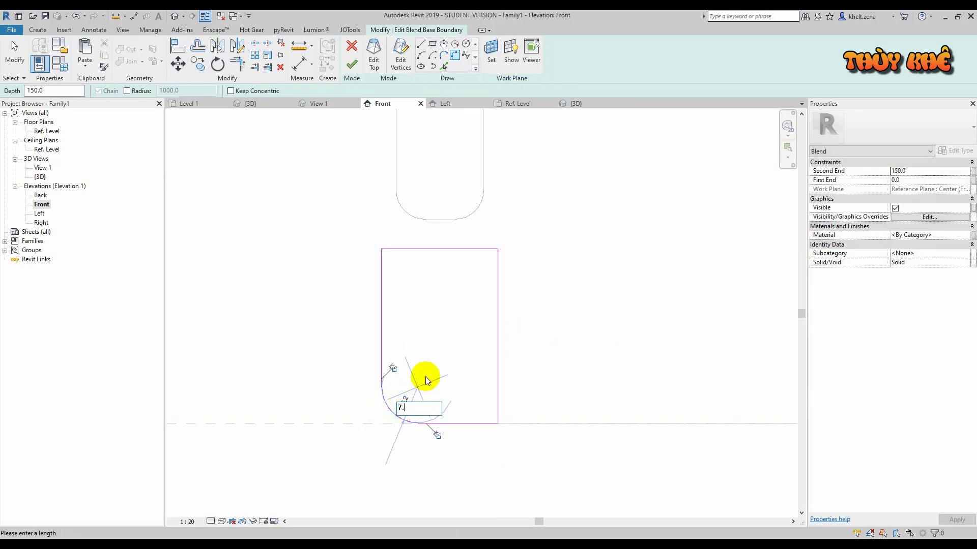
key(Return)
click(483, 423)
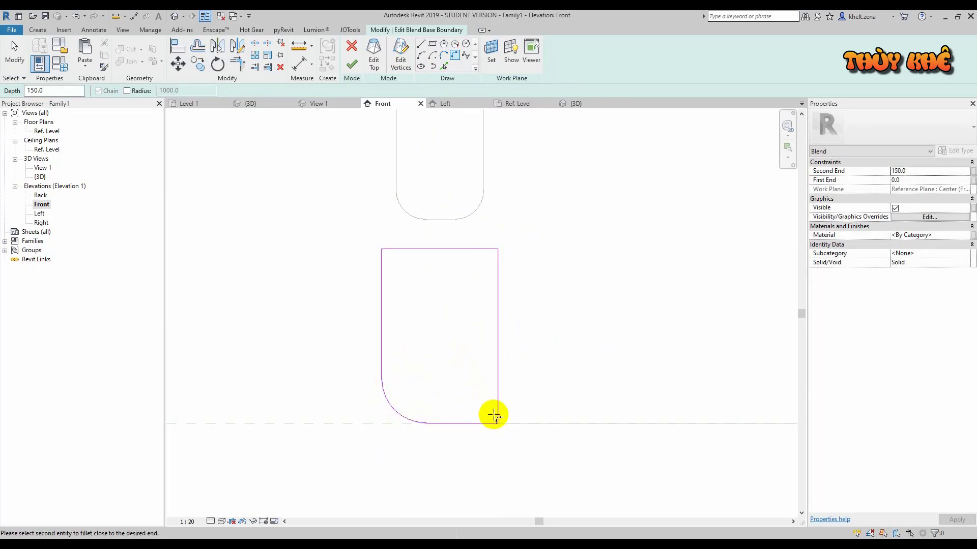
click(489, 410)
text(7.5)
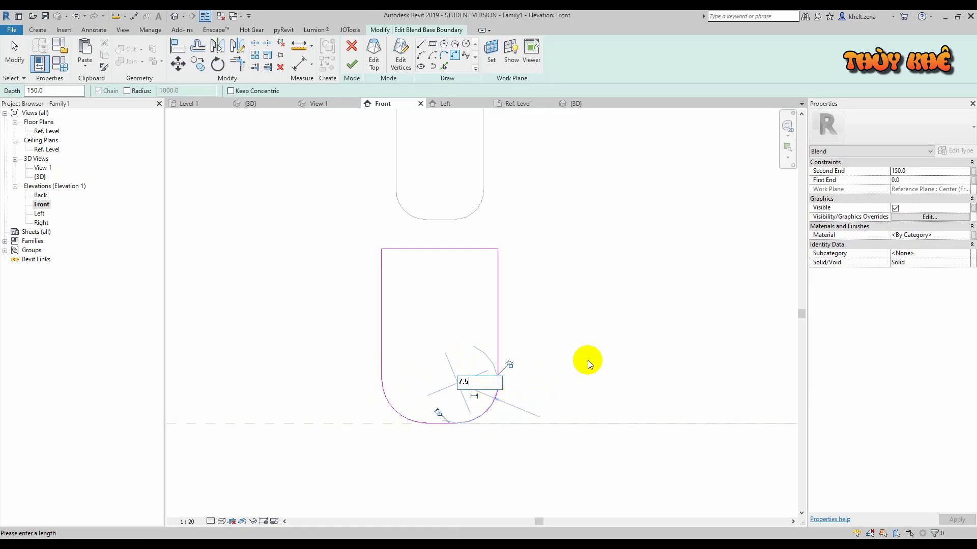
key(Return)
scroll(562, 282, down, 4)
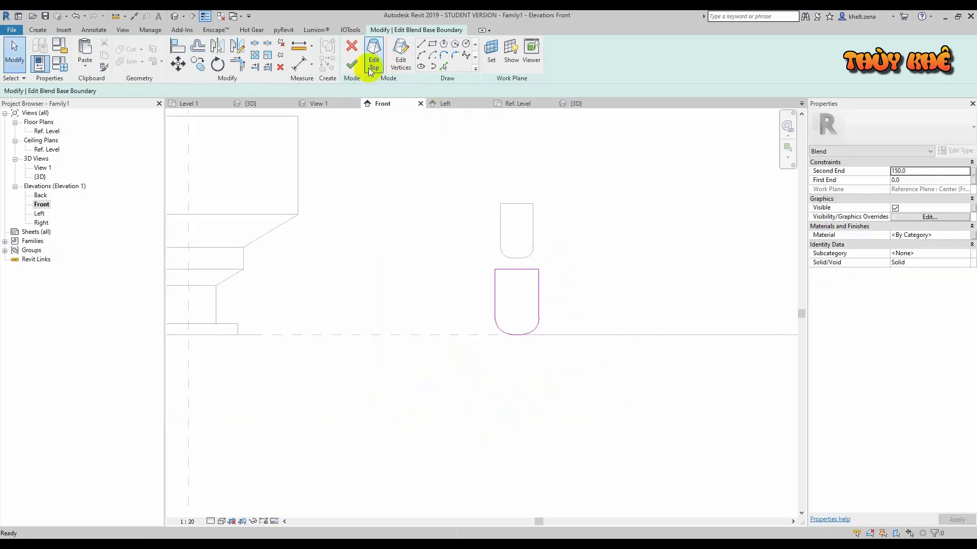
click(356, 65)
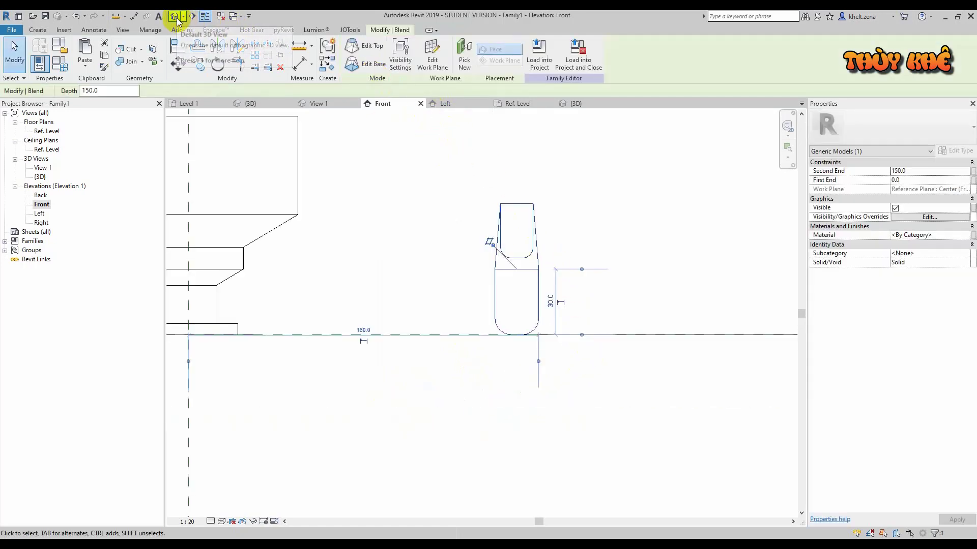
Step: Open the Ref. Level plan and dissociate the blend from its work plane
double_click(57, 133)
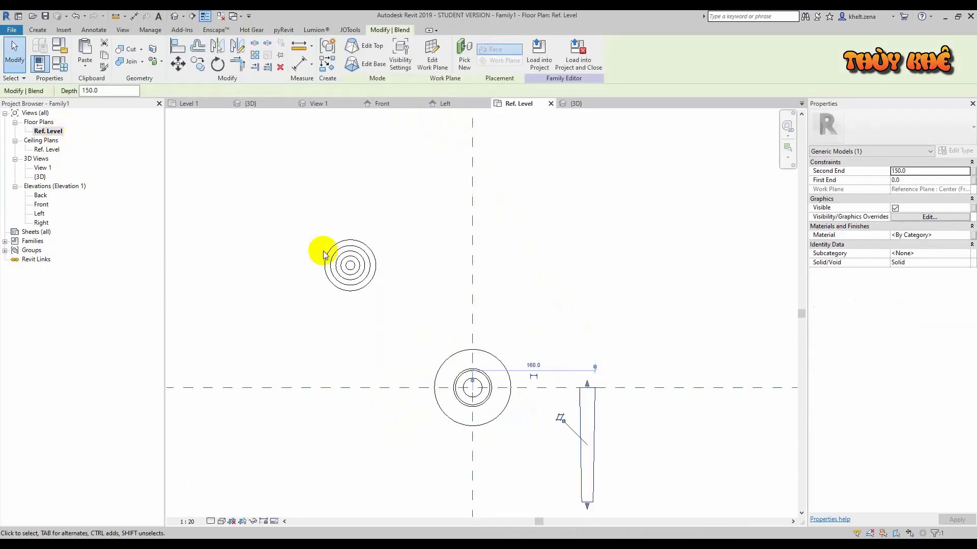
scroll(506, 344, down, 1)
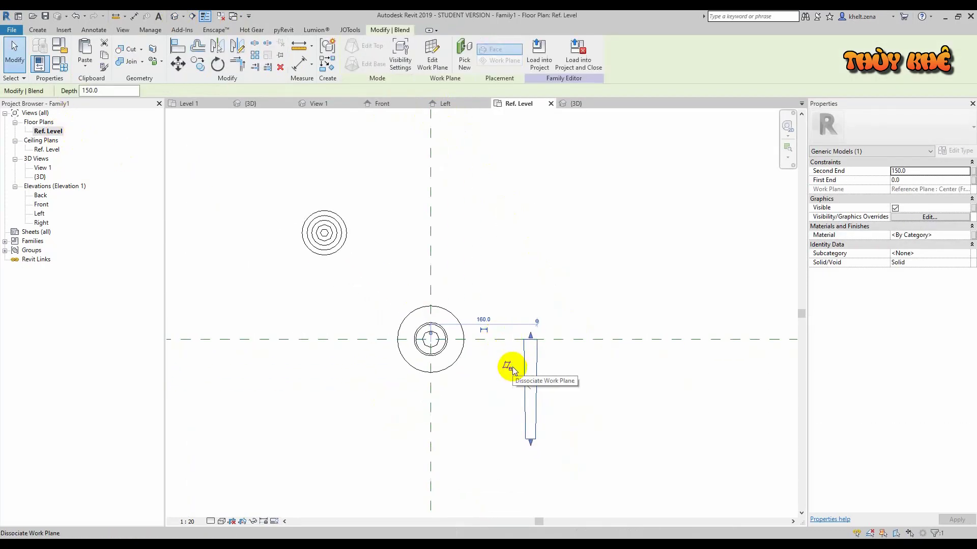
click(513, 370)
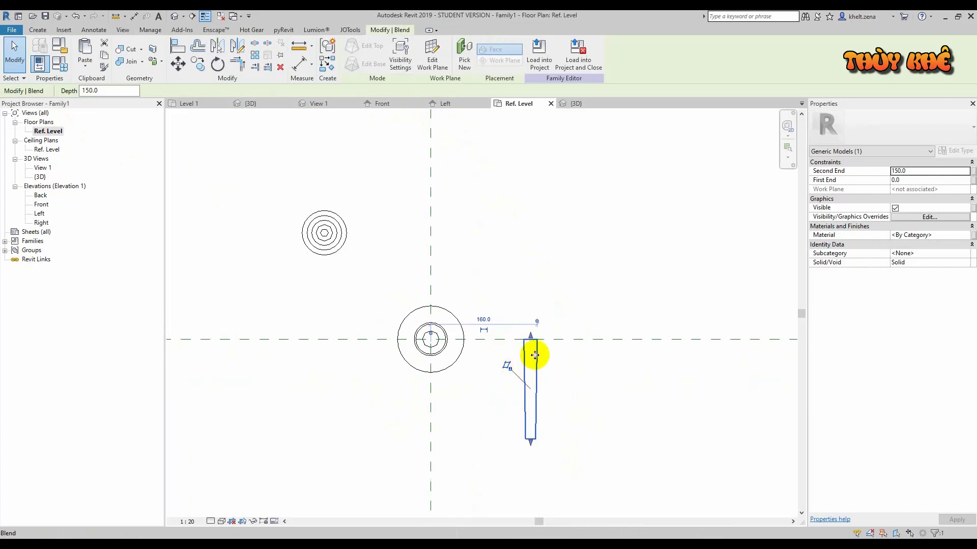
scroll(533, 350, up, 2)
Step: Move the blend so its end sits at the circle centre
key(m)
key(v)
click(534, 336)
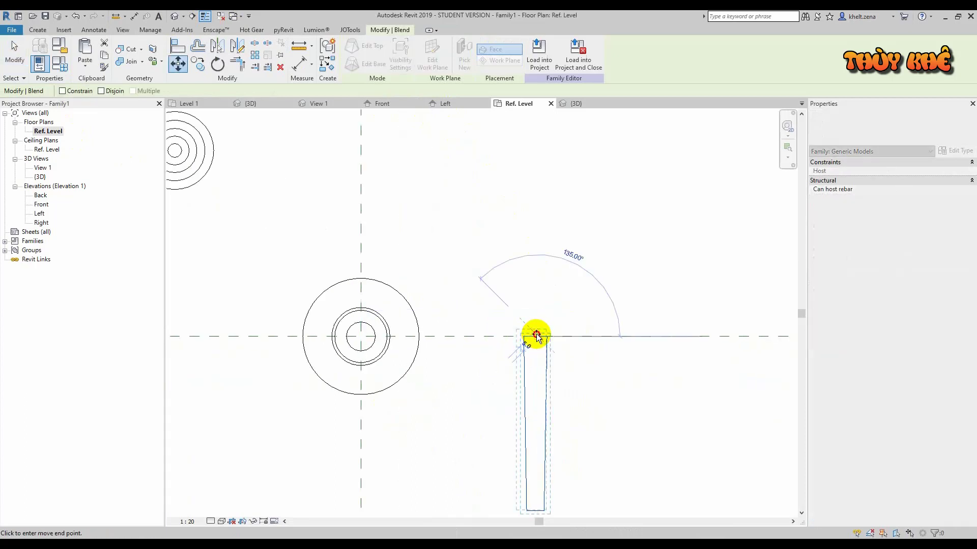
click(549, 336)
scroll(542, 341, down, 1)
scroll(532, 337, up, 2)
key(m)
key(v)
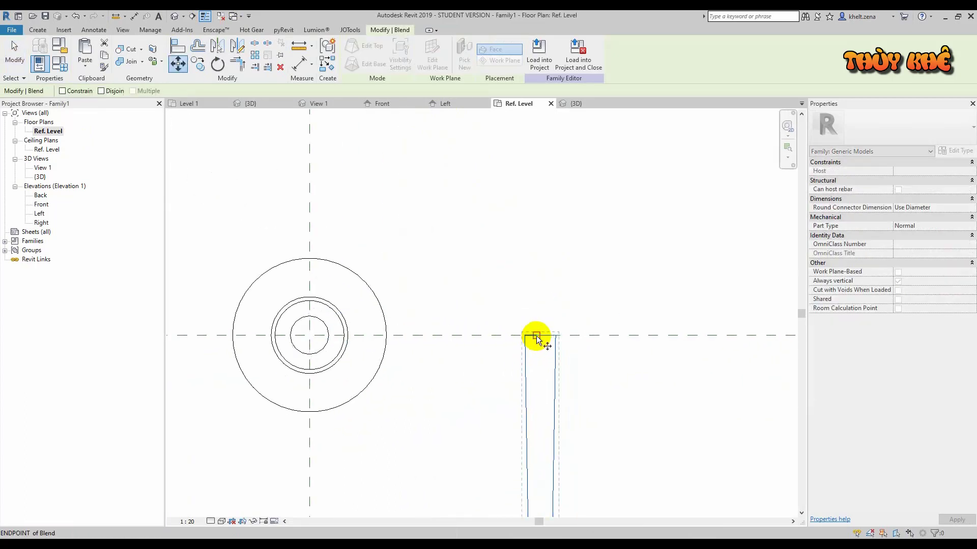
click(541, 341)
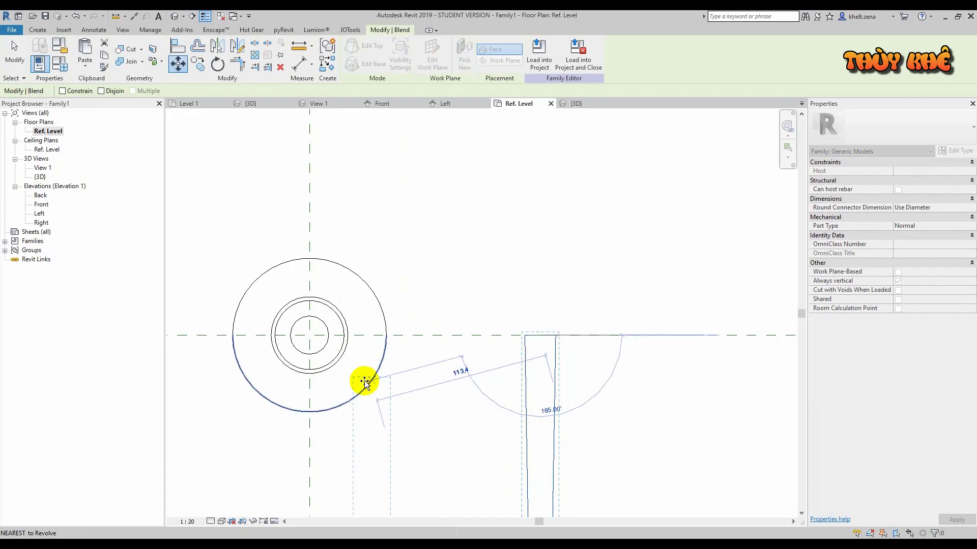
click(311, 334)
scroll(358, 312, down, 1)
scroll(415, 304, down, 1)
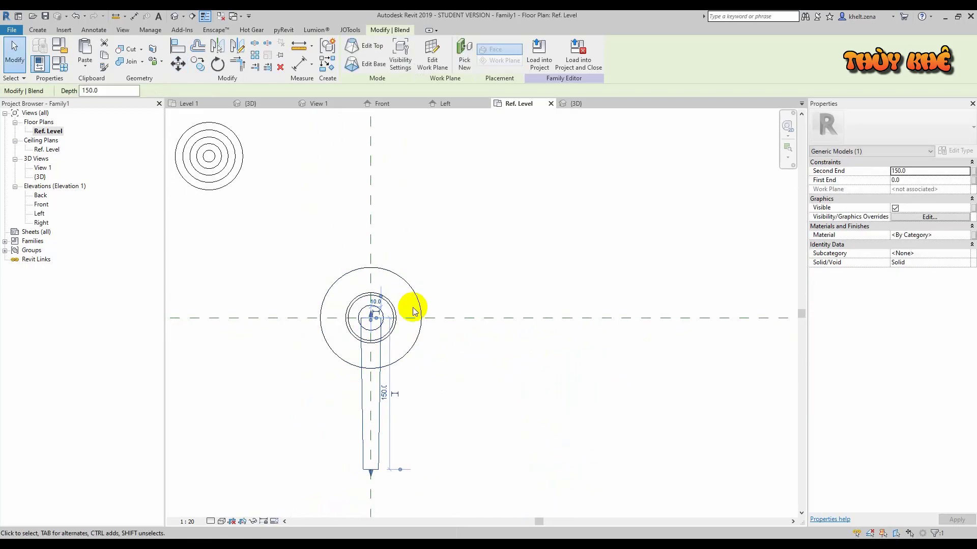
Step: Rotate the blend arm 135° about the fitting's centre toward the upper left
key(o)
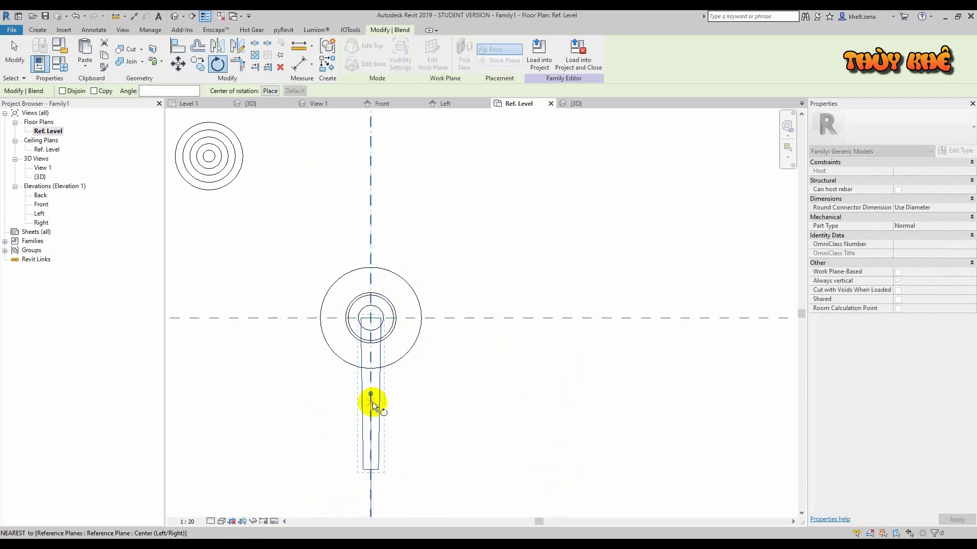
drag(370, 394, 381, 314)
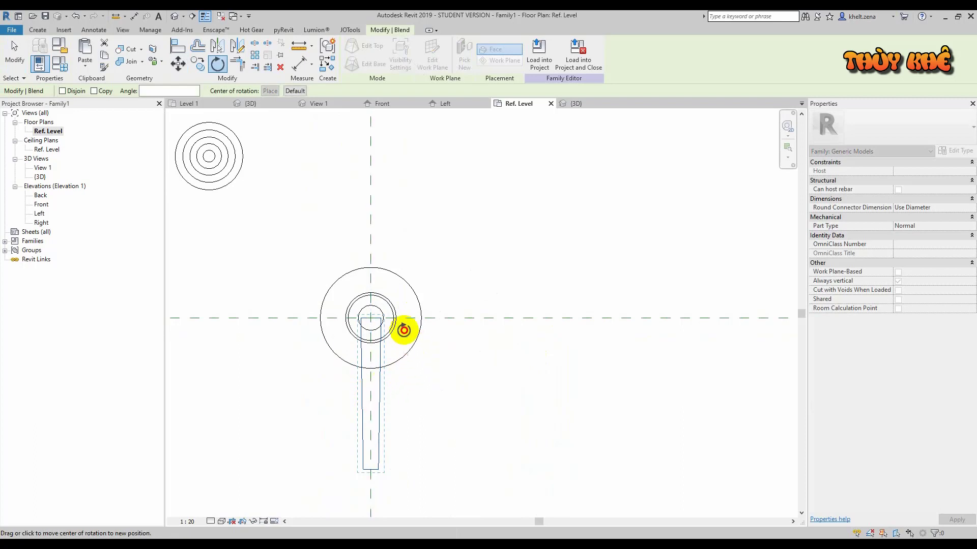
scroll(369, 319, up, 2)
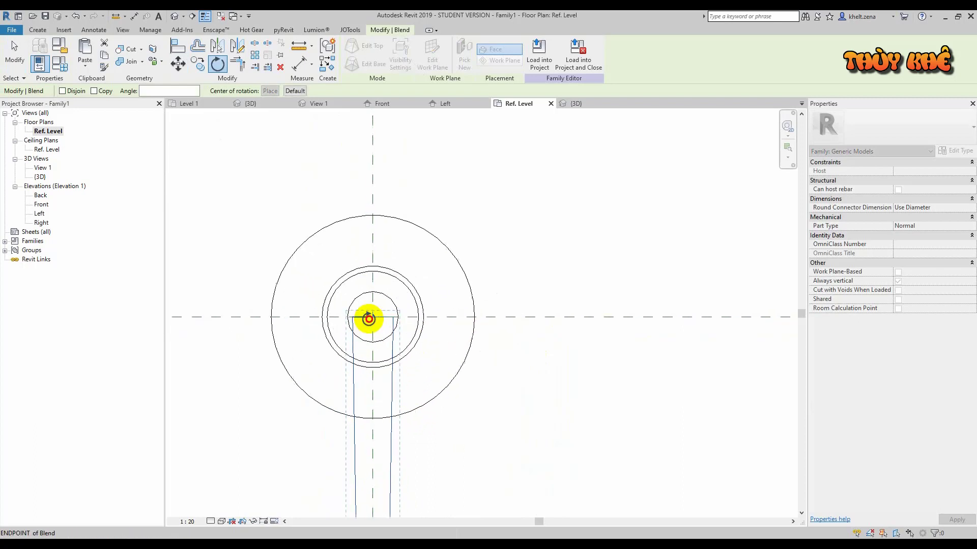
scroll(374, 313, up, 2)
scroll(374, 314, down, 3)
scroll(373, 418, down, 1)
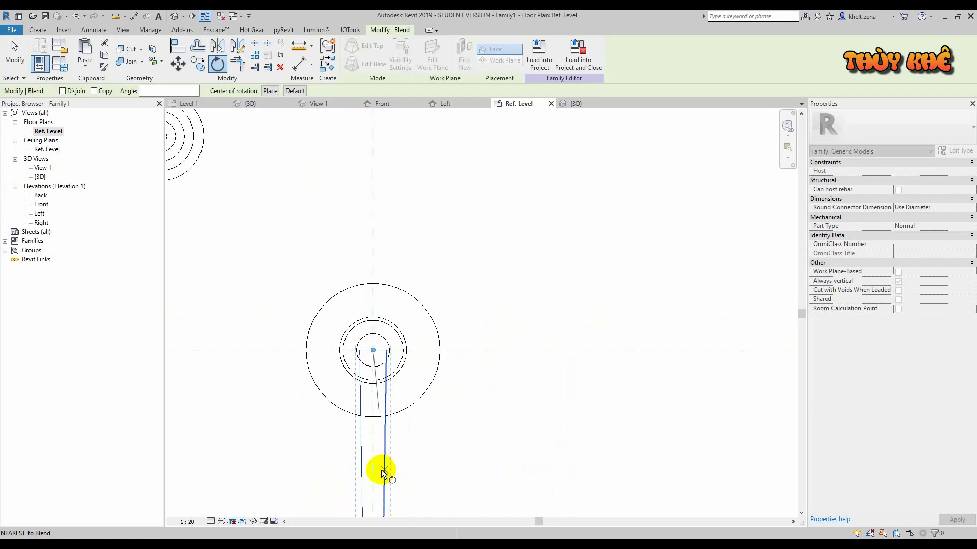
scroll(382, 463, down, 2)
scroll(378, 453, down, 1)
click(375, 446)
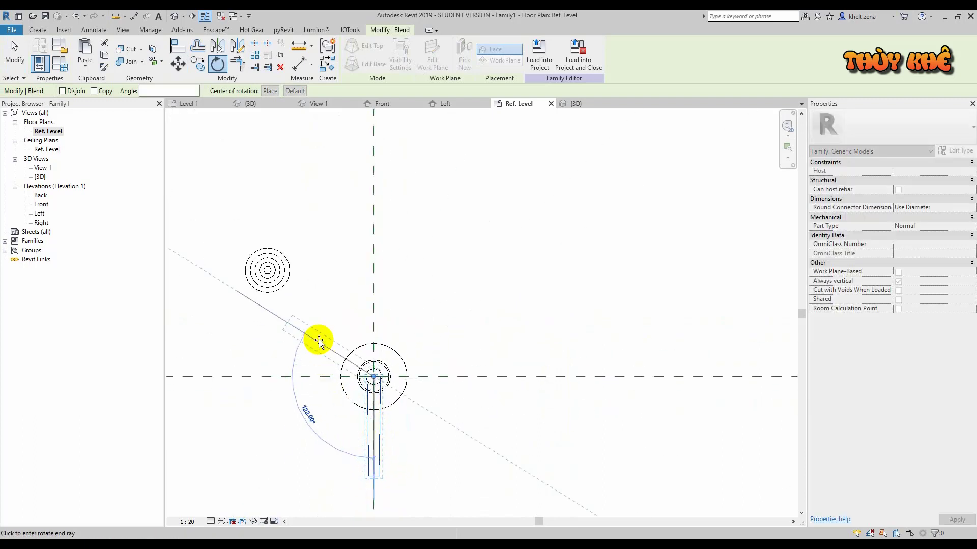
click(321, 321)
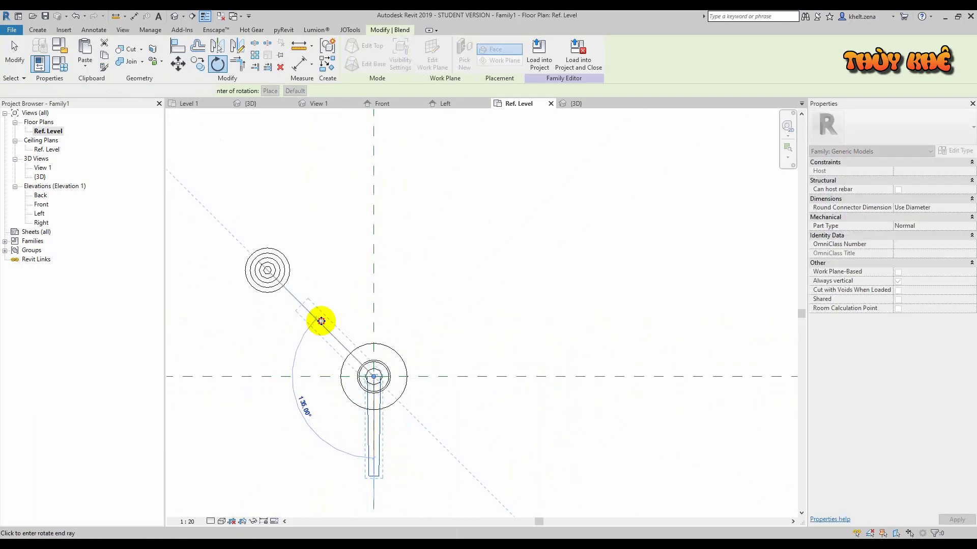
click(339, 290)
Step: Select the small concentric-circle revolve
scroll(261, 254, up, 3)
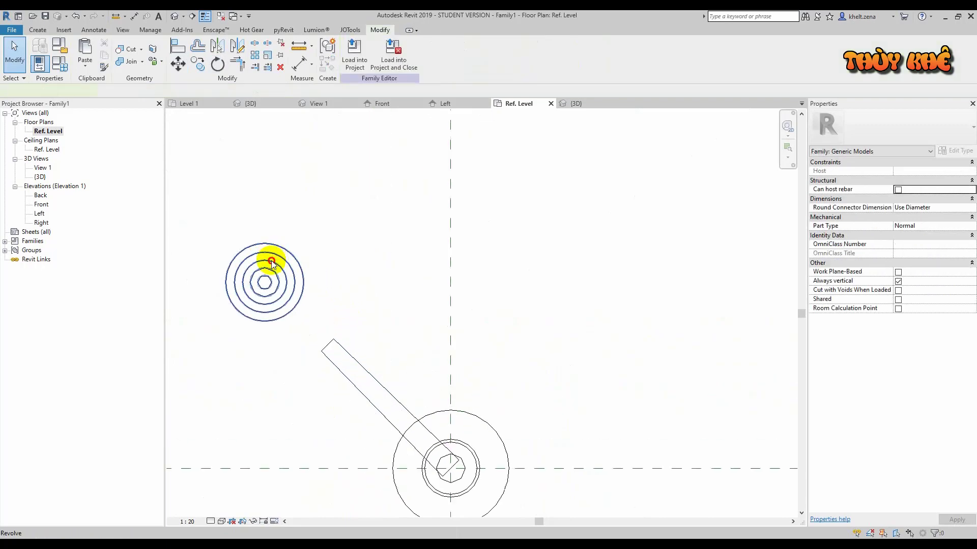
click(268, 289)
click(280, 277)
scroll(285, 282, down, 2)
click(305, 294)
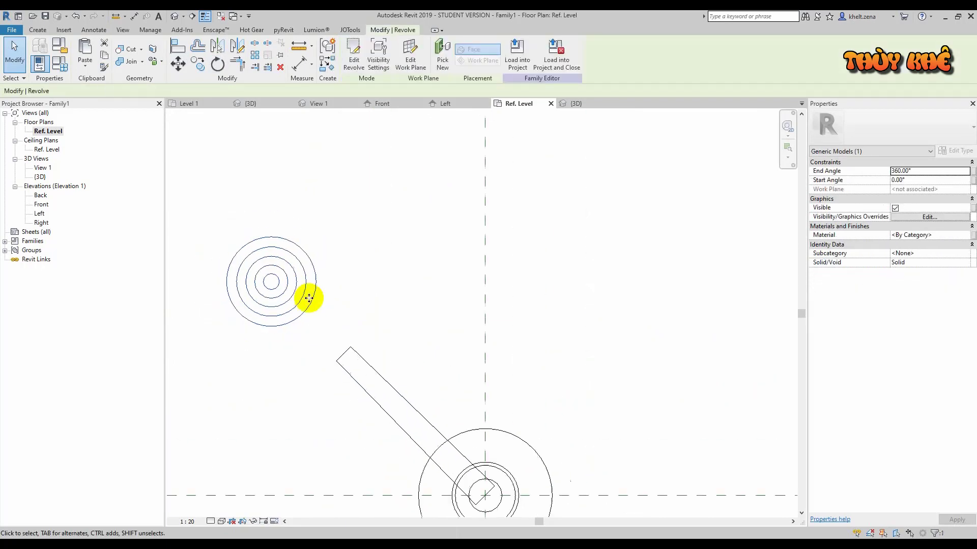
middle_drag(375, 332, 369, 294)
scroll(369, 294, up, 1)
Step: Move the small revolve right to the arm's end, then down 50
key(m)
key(v)
click(292, 277)
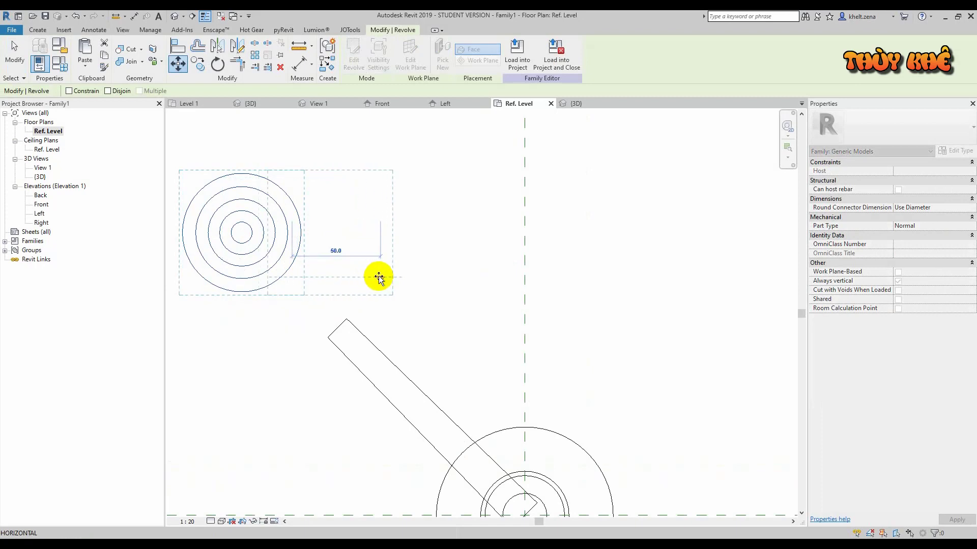
click(378, 276)
key(m)
key(v)
click(410, 276)
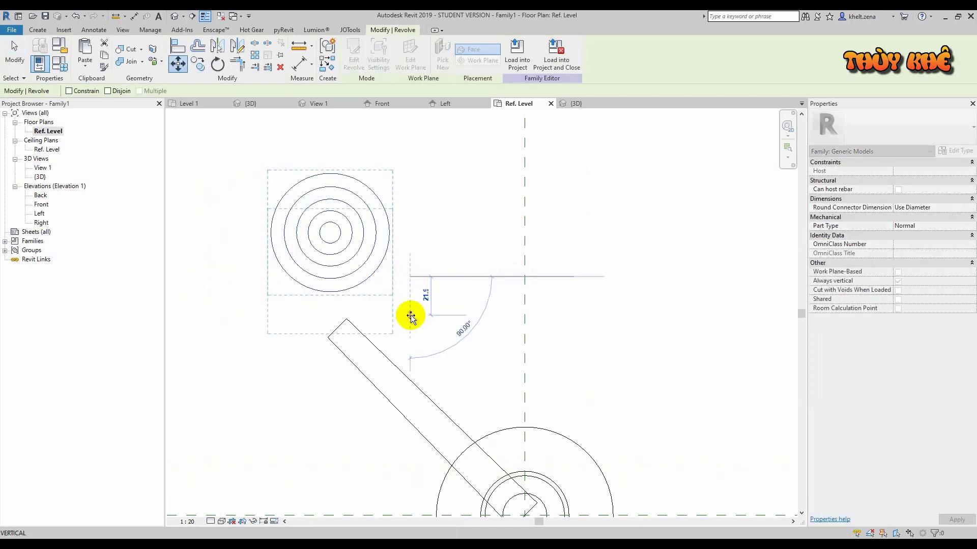
text(50)
key(Return)
scroll(413, 313, down, 2)
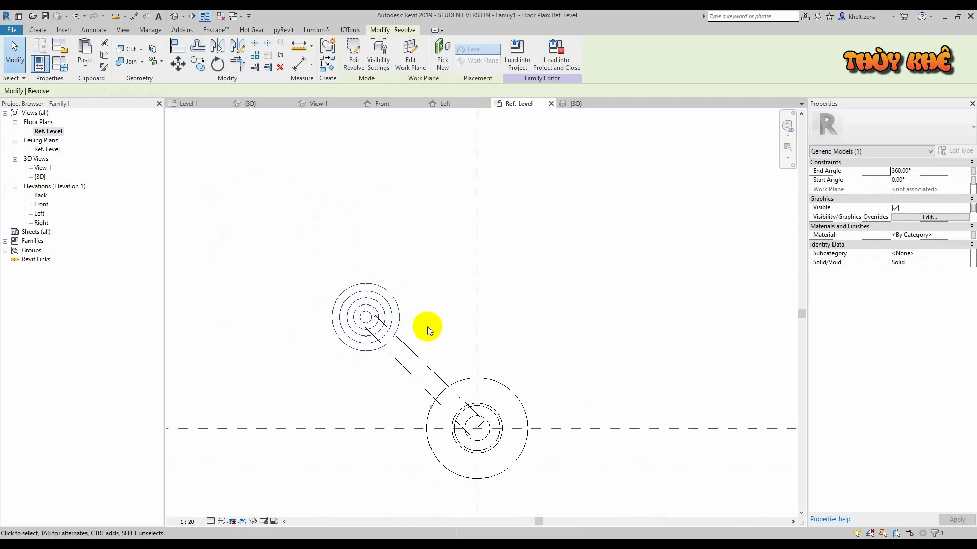
click(176, 16)
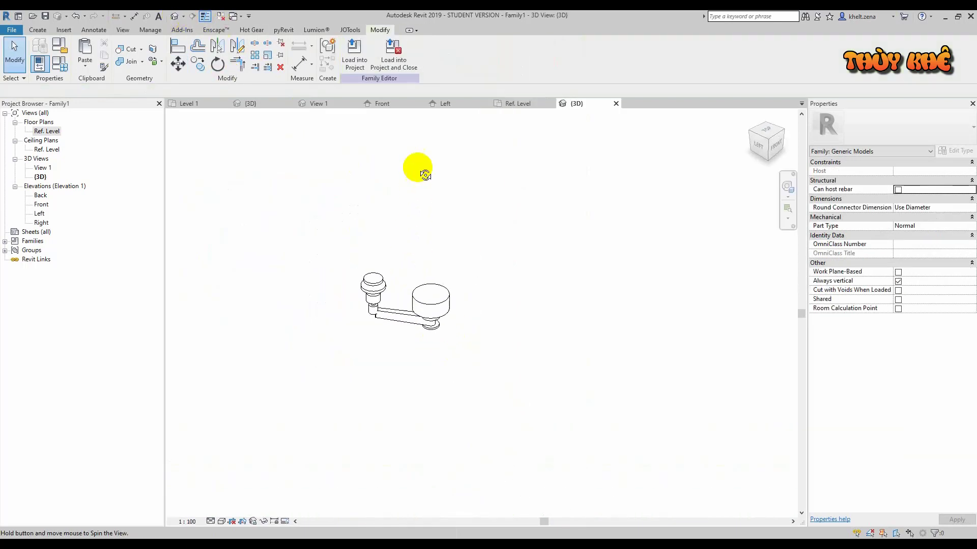
Step: Select the arm blend and enter Edit Top mode on its top profile
scroll(401, 312, up, 2)
click(413, 349)
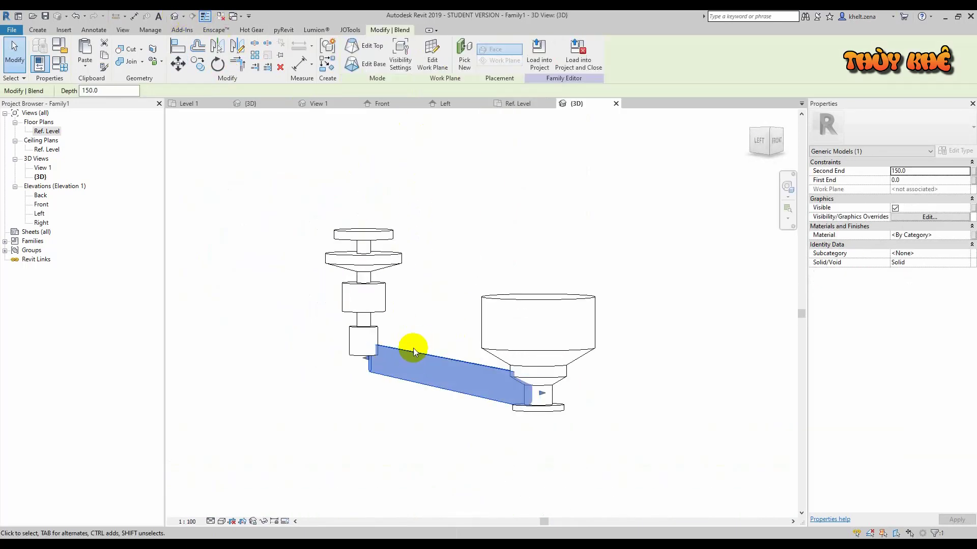
mouse_move(551, 278)
shift+middle_down()
mouse_move(632, 253)
mouse_move(442, 236)
mouse_move(551, 276)
mouse_move(525, 226)
shift+middle_up()
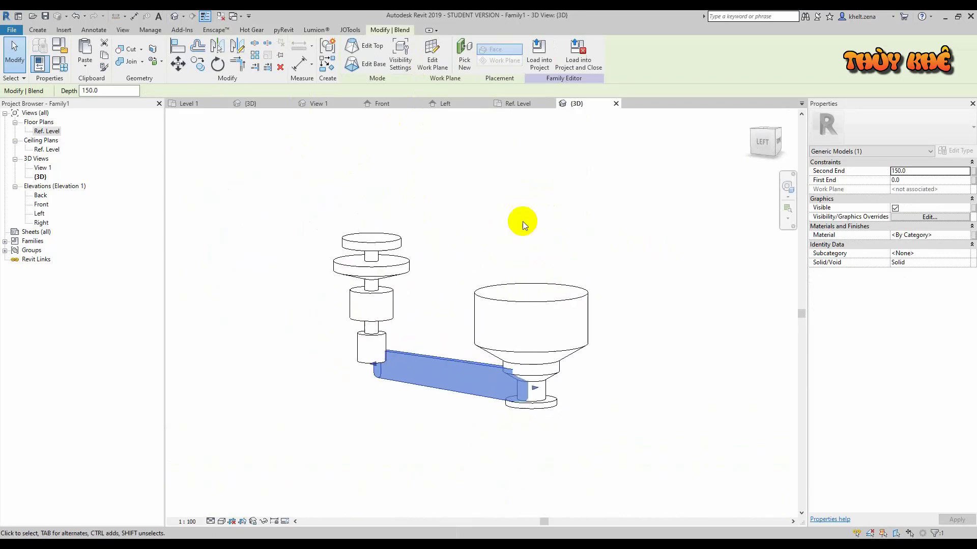
click(378, 51)
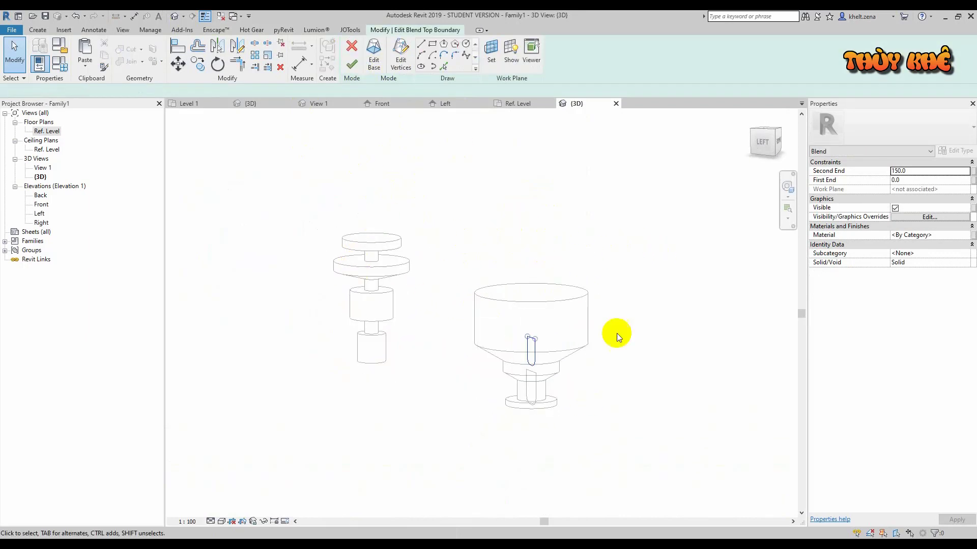
click(758, 151)
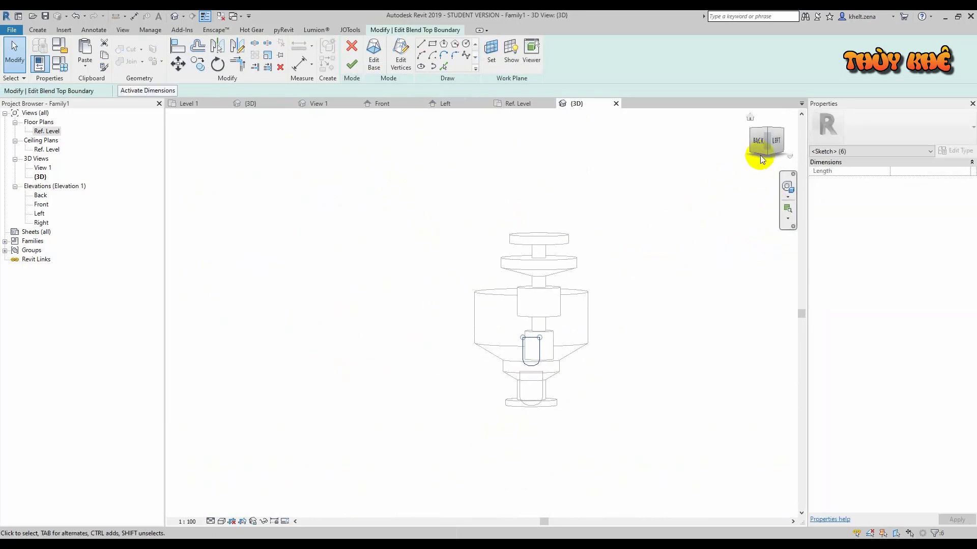
scroll(514, 265, down, 5)
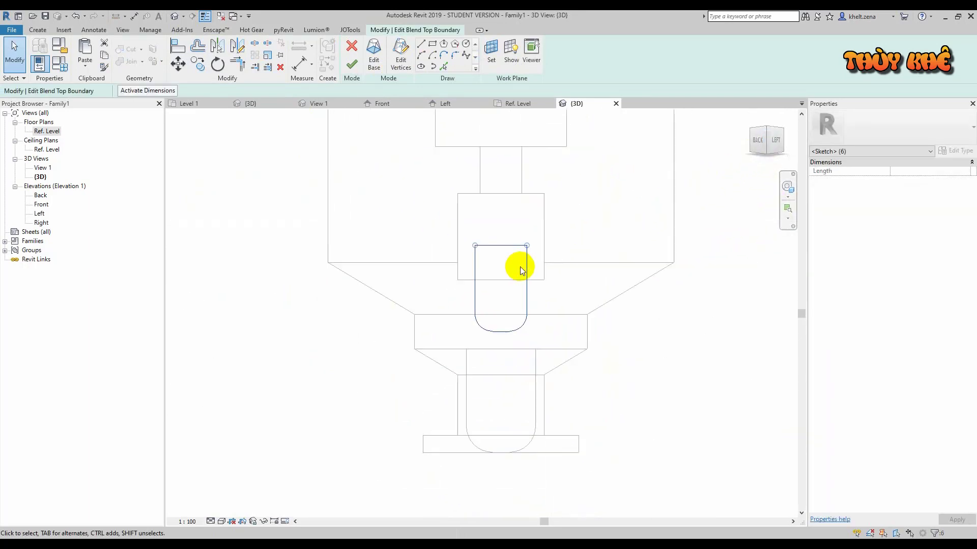
middle_drag(517, 264, 487, 337)
Step: Move the top profile into the knob column's lower cylinder and finish the edit
key(m)
key(v)
click(471, 304)
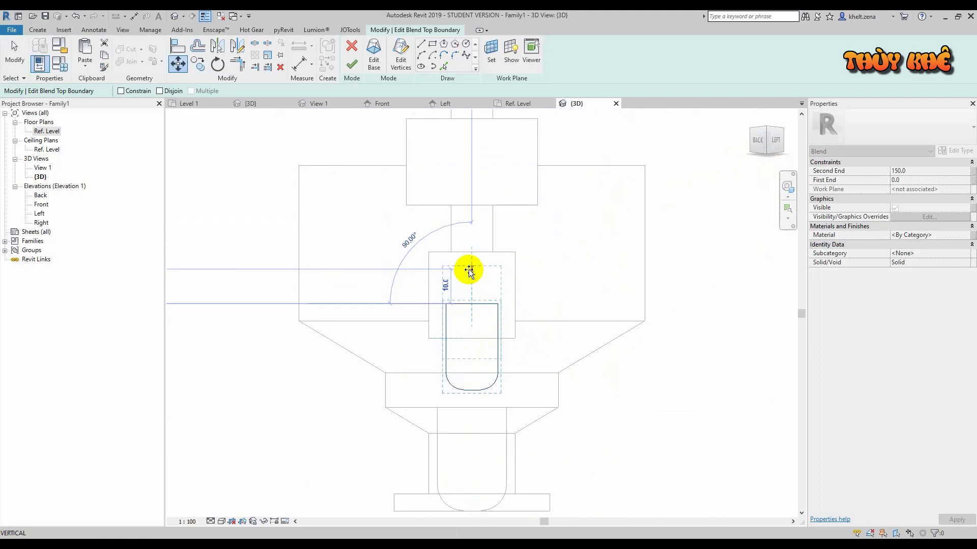
click(468, 253)
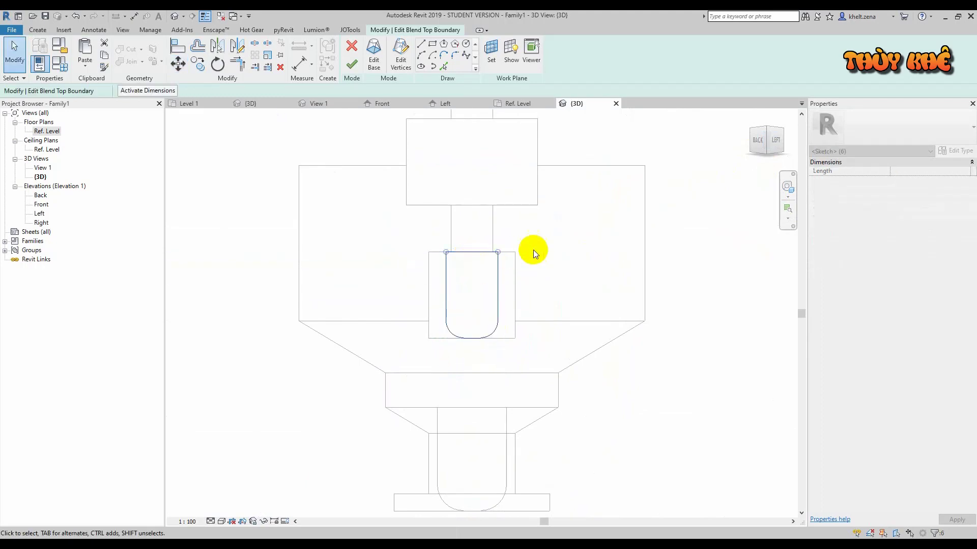
click(351, 64)
mouse_move(557, 218)
shift+middle_down()
mouse_move(464, 279)
mouse_move(408, 375)
shift+middle_up()
click(407, 374)
mouse_move(475, 370)
shift+middle_down()
mouse_move(460, 250)
mouse_move(560, 382)
mouse_move(502, 420)
mouse_move(434, 384)
mouse_move(430, 409)
shift+middle_up()
scroll(434, 386, down, 3)
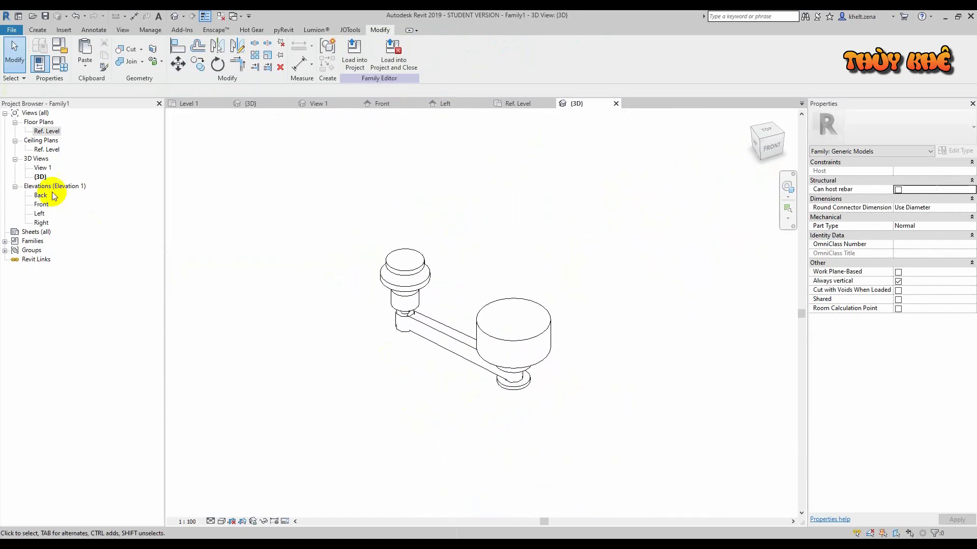
Step: In the Ref. Level plan, mirror the knob and arm across the vertical reference plane
drag(450, 270, 371, 337)
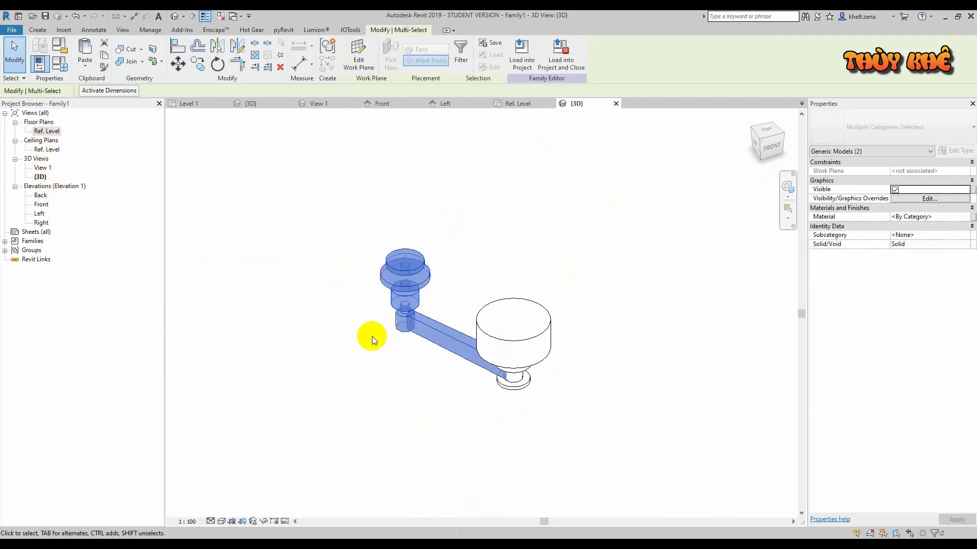
click(51, 131)
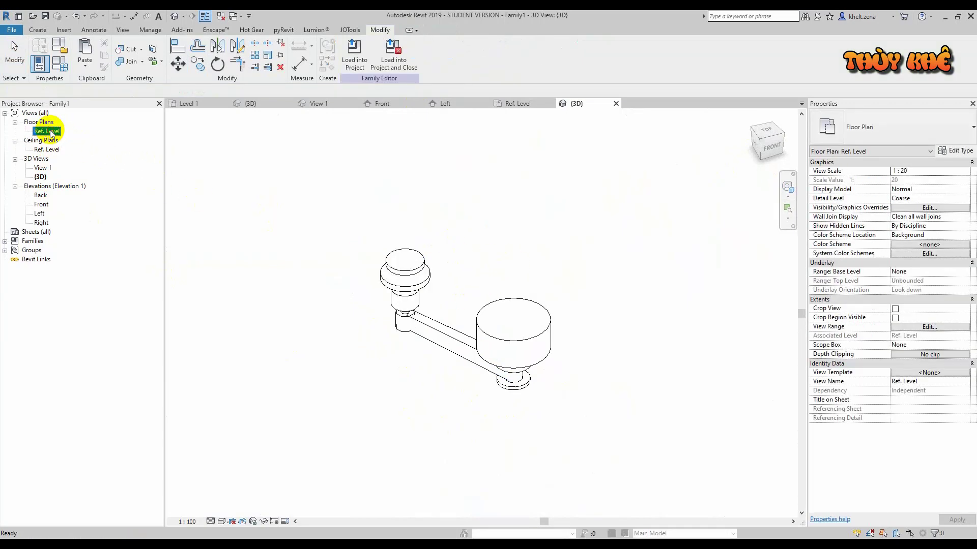
double_click(48, 131)
drag(359, 272, 376, 327)
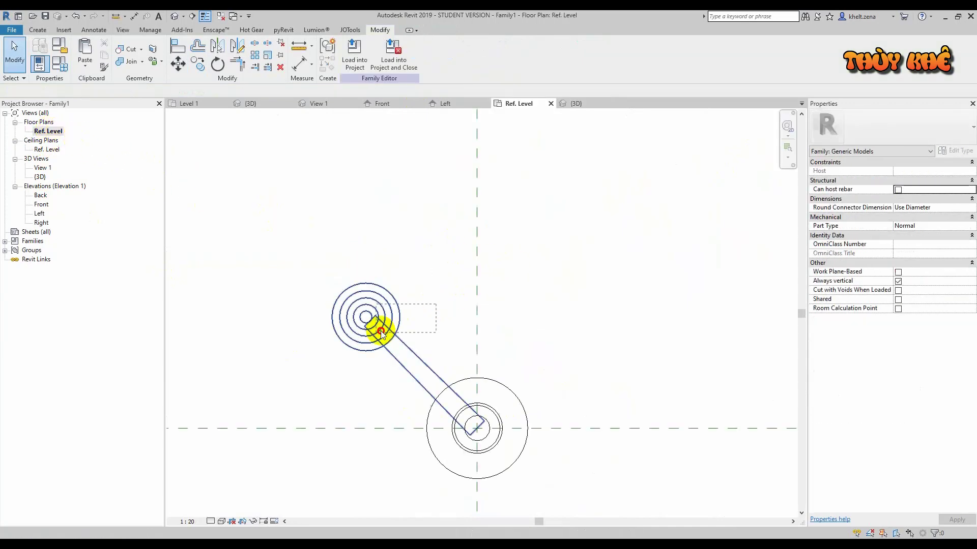
key(m)
key(m)
click(474, 324)
scroll(467, 323, down, 2)
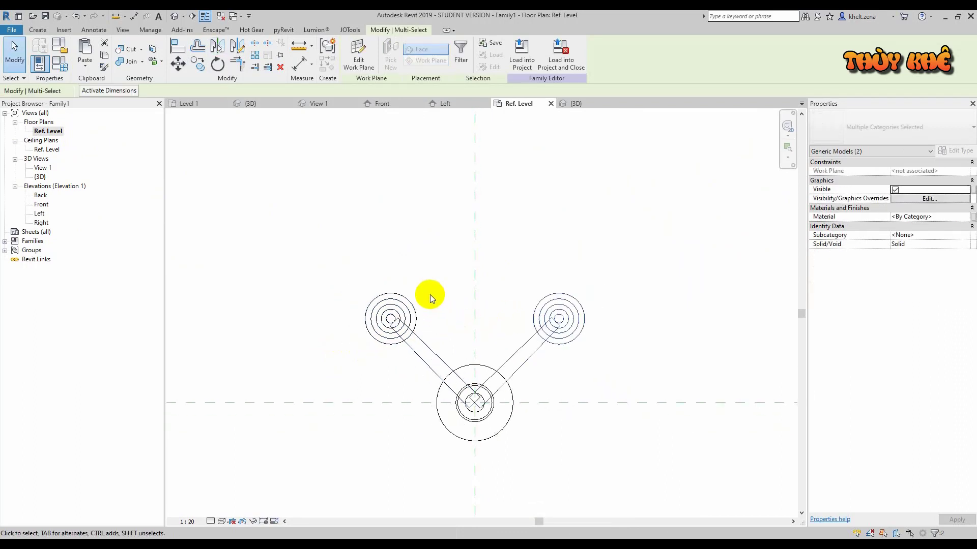
Step: Mirror both knob-and-arm pairs across the horizontal reference plane
drag(430, 294, 396, 326)
key(m)
key(m)
middle_drag(597, 449, 572, 418)
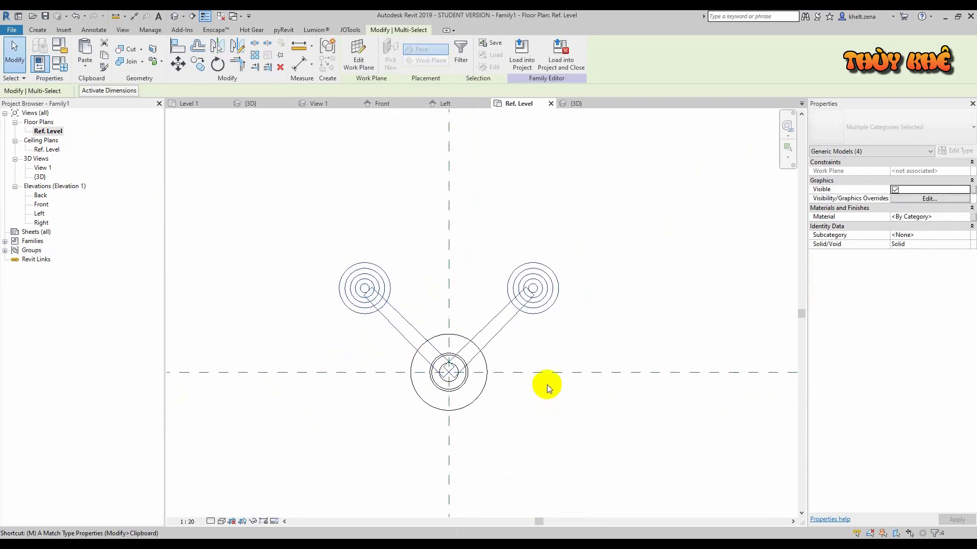
click(548, 375)
key(Escape)
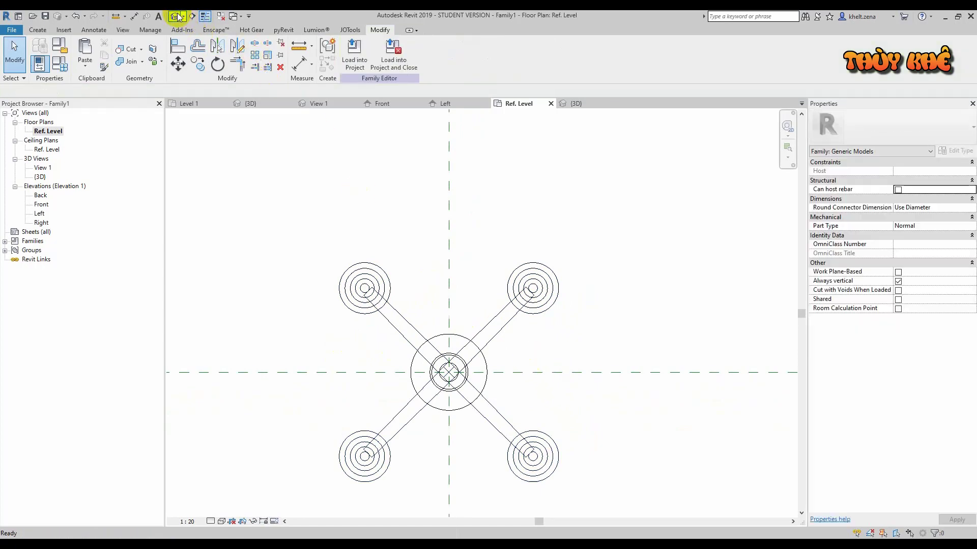
click(178, 16)
mouse_move(741, 273)
shift+middle_down()
mouse_move(570, 207)
mouse_move(527, 162)
shift+middle_up()
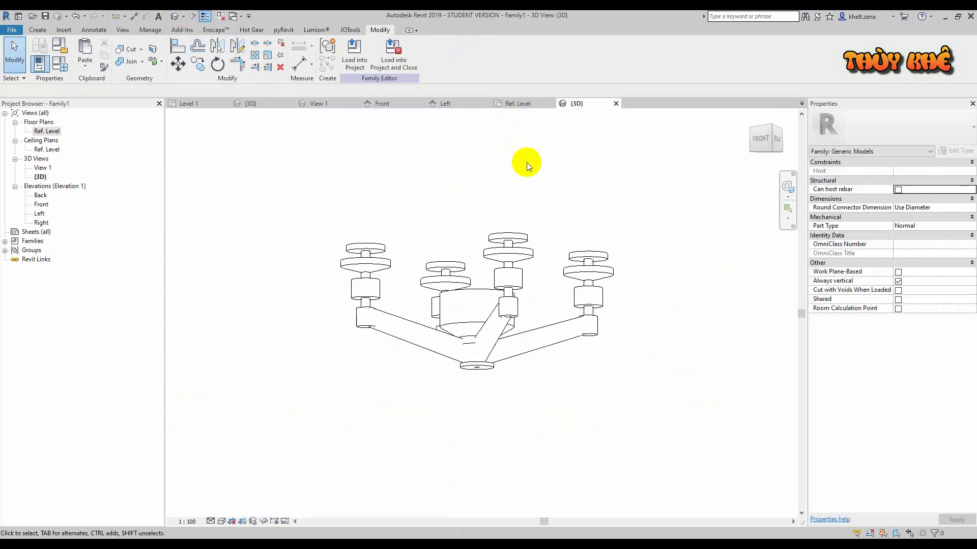
Step: Join the left, diagonal and right arms to the central funnel with Join Geometry
click(124, 61)
scroll(382, 360, up, 1)
scroll(488, 350, up, 1)
click(489, 350)
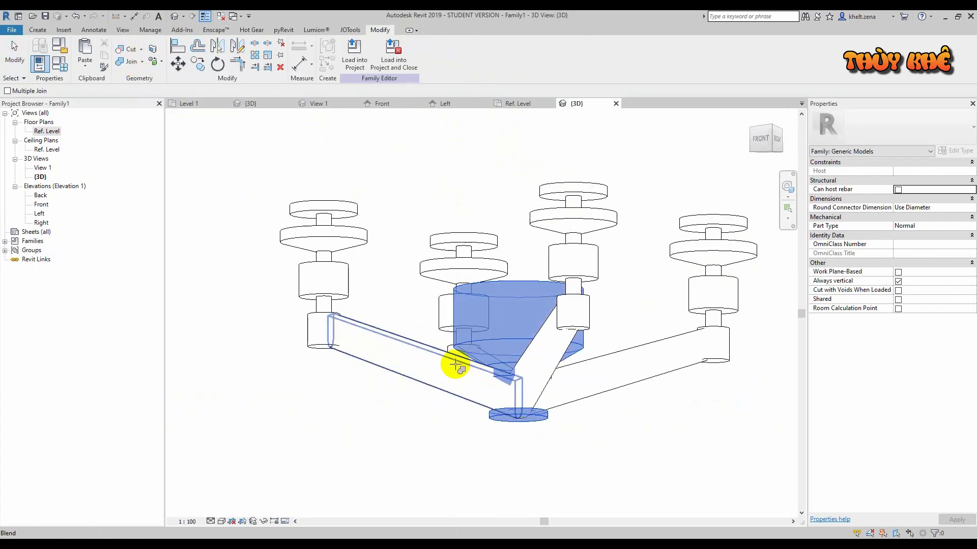
click(444, 360)
click(515, 352)
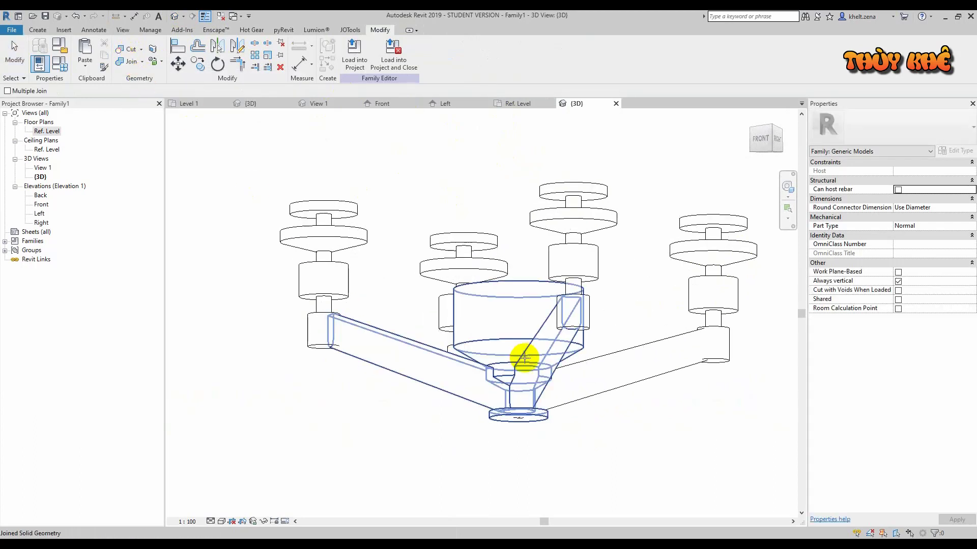
click(507, 346)
click(562, 370)
mouse_move(625, 371)
shift+middle_down()
mouse_move(393, 421)
mouse_move(461, 351)
shift+middle_up()
Step: Join the knob columns to the funnel, their arms and the small cylinder
click(461, 351)
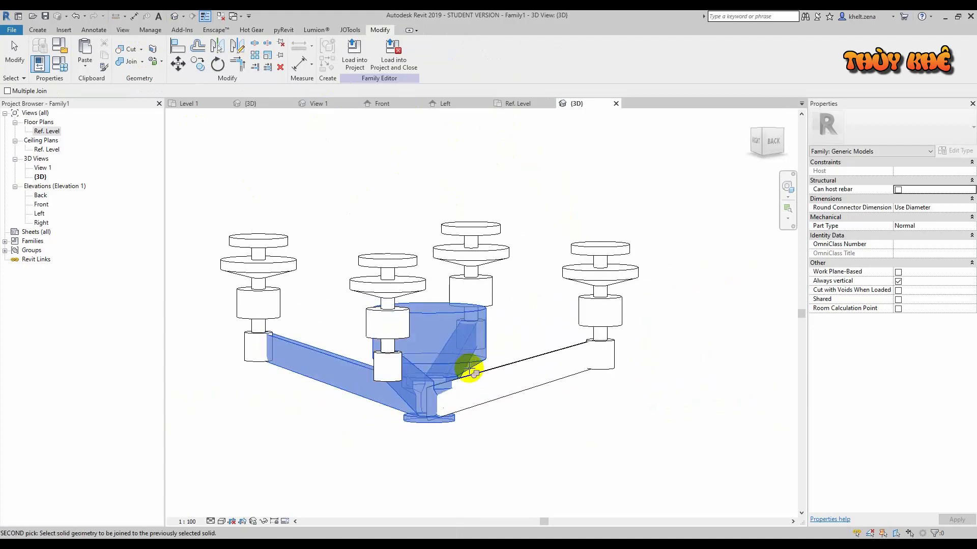
click(588, 343)
click(392, 342)
click(402, 366)
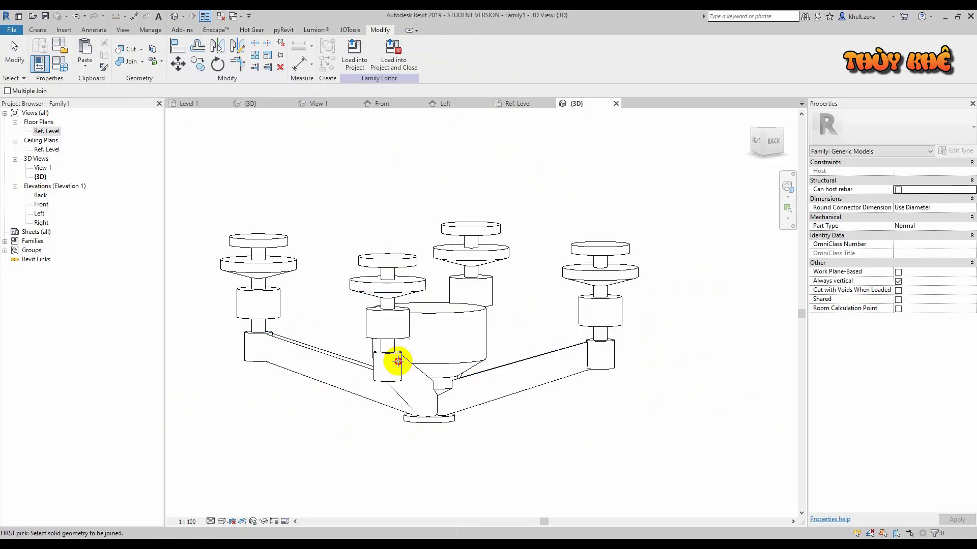
click(260, 308)
shift+middle_drag(447, 342, 502, 360)
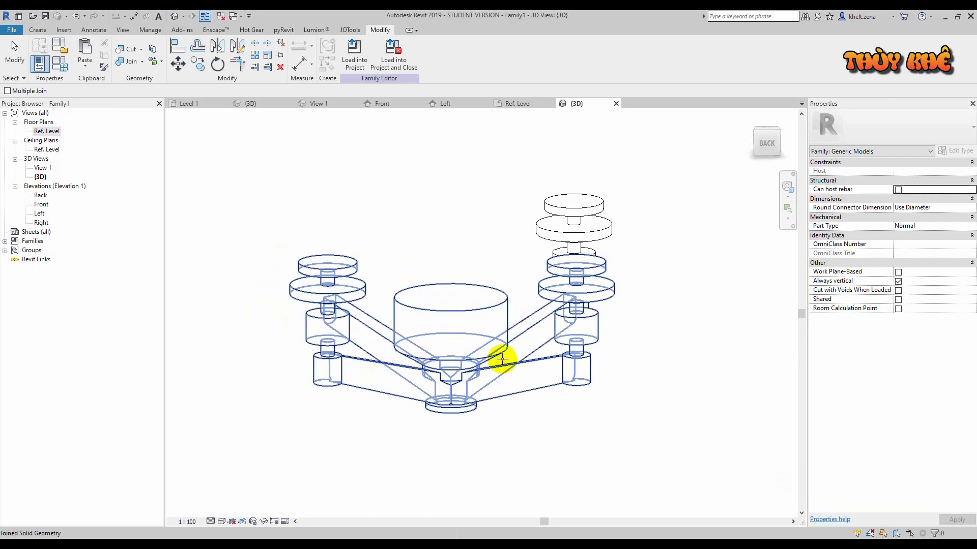
shift+middle_drag(471, 322, 680, 322)
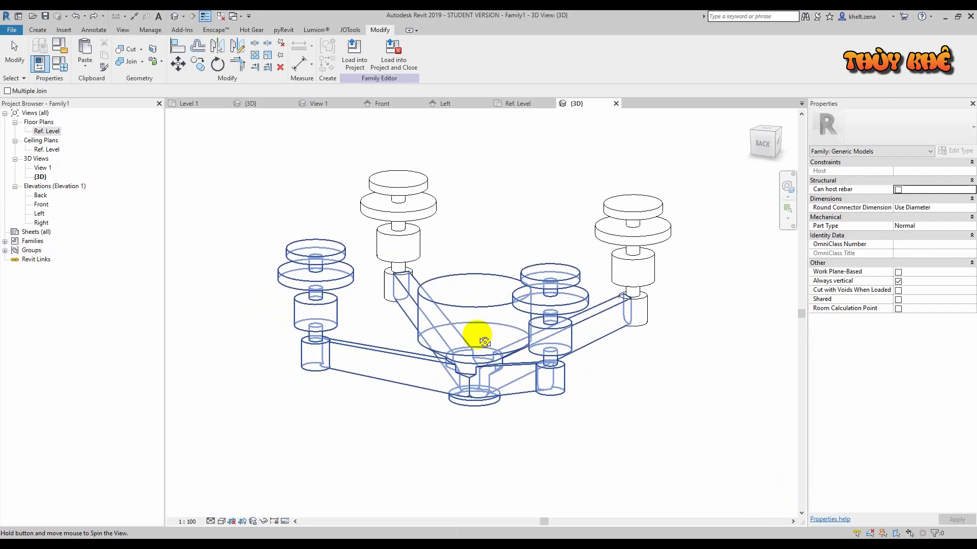
click(623, 304)
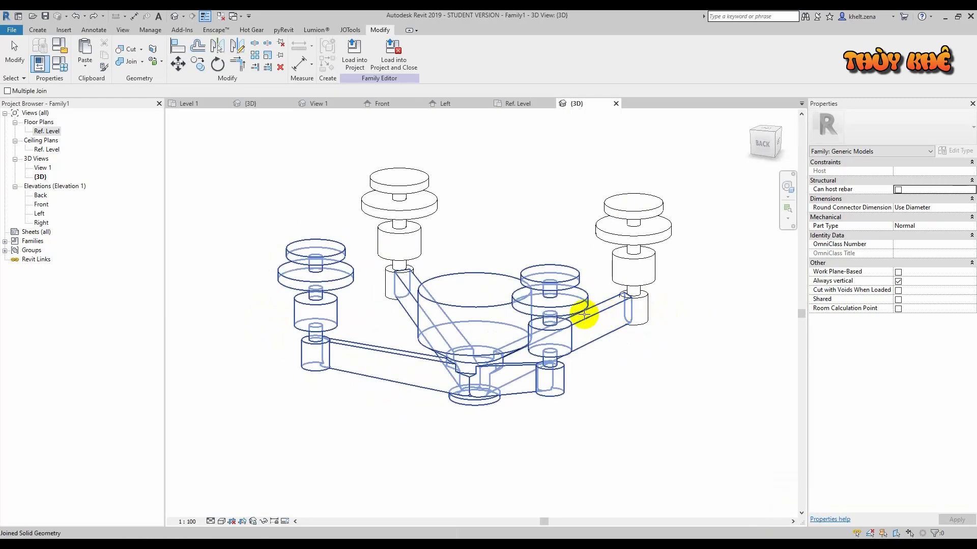
click(635, 308)
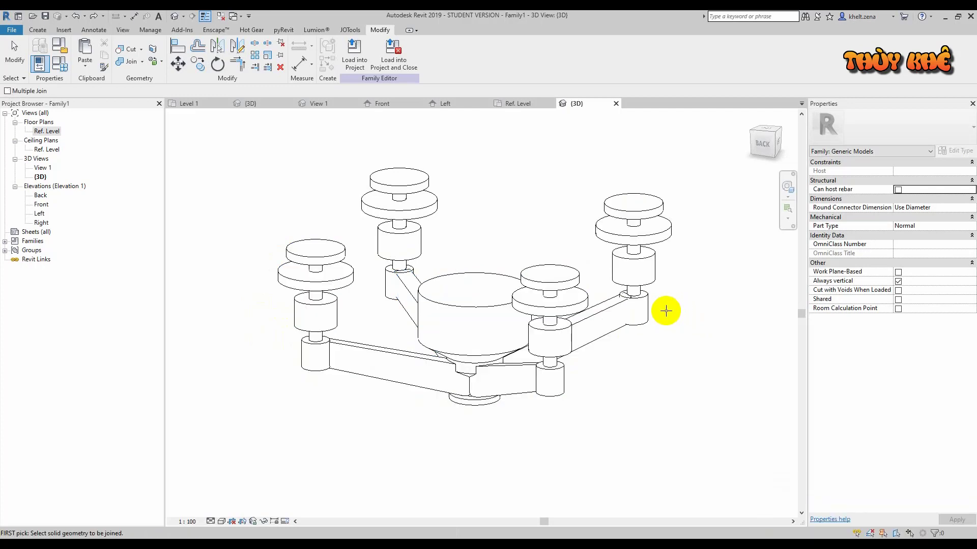
key(Escape)
mouse_move(639, 371)
shift+middle_down()
mouse_move(167, 366)
mouse_move(157, 334)
shift+middle_up()
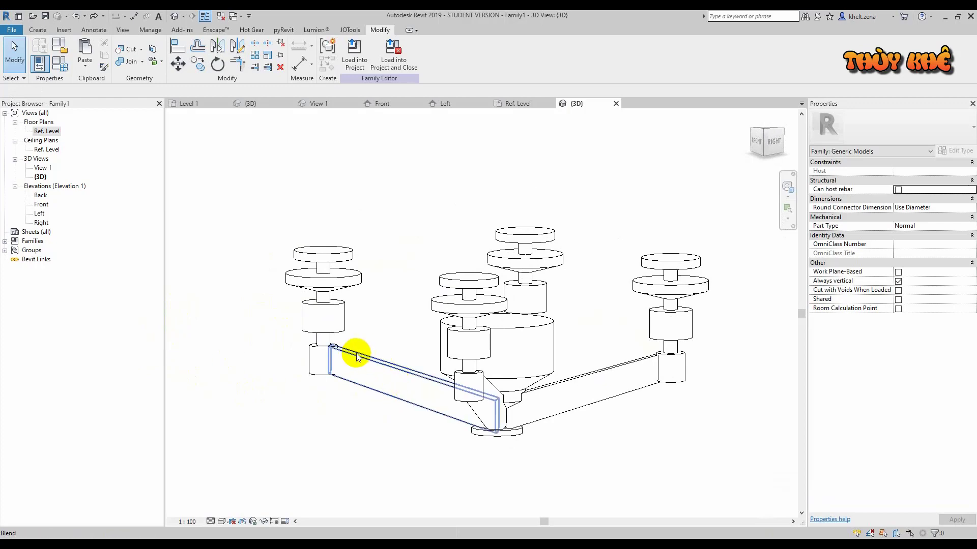
Step: Shorten the first arm blend by setting its Second End to 145
scroll(320, 346, up, 4)
scroll(320, 345, up, 2)
scroll(316, 342, up, 2)
click(441, 386)
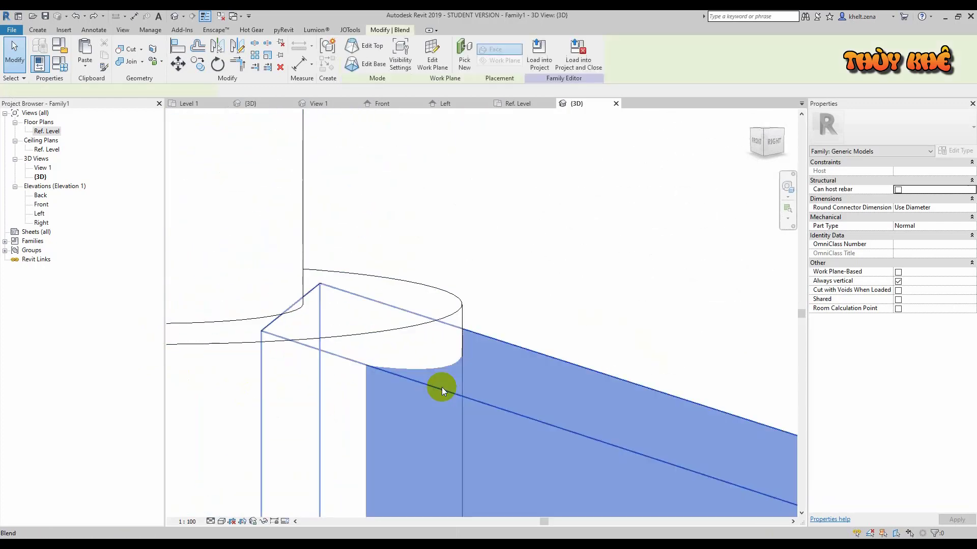
scroll(380, 354, down, 3)
mouse_move(382, 343)
shift+middle_down()
mouse_move(352, 341)
mouse_move(374, 343)
mouse_move(364, 405)
shift+middle_up()
scroll(356, 379, up, 3)
scroll(330, 316, up, 3)
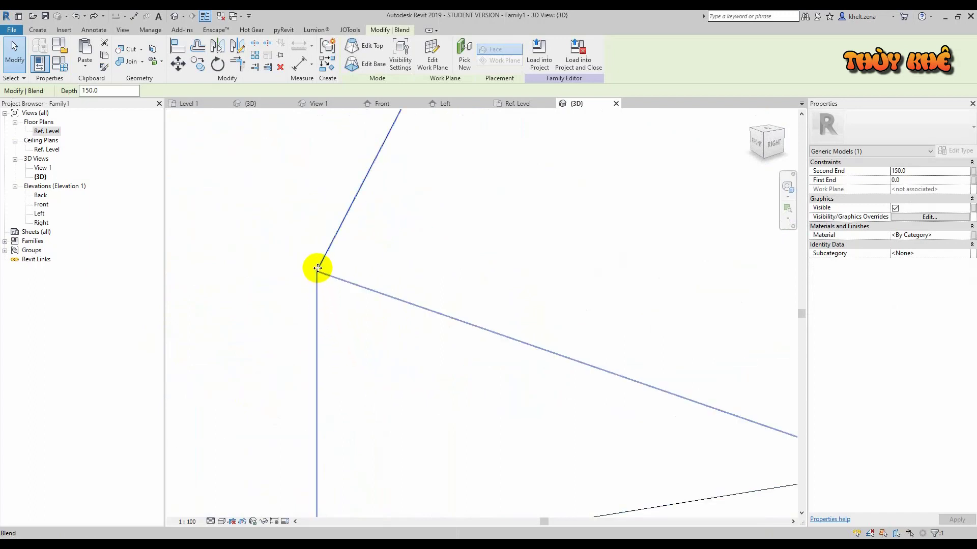
scroll(319, 276, down, 3)
scroll(329, 274, down, 2)
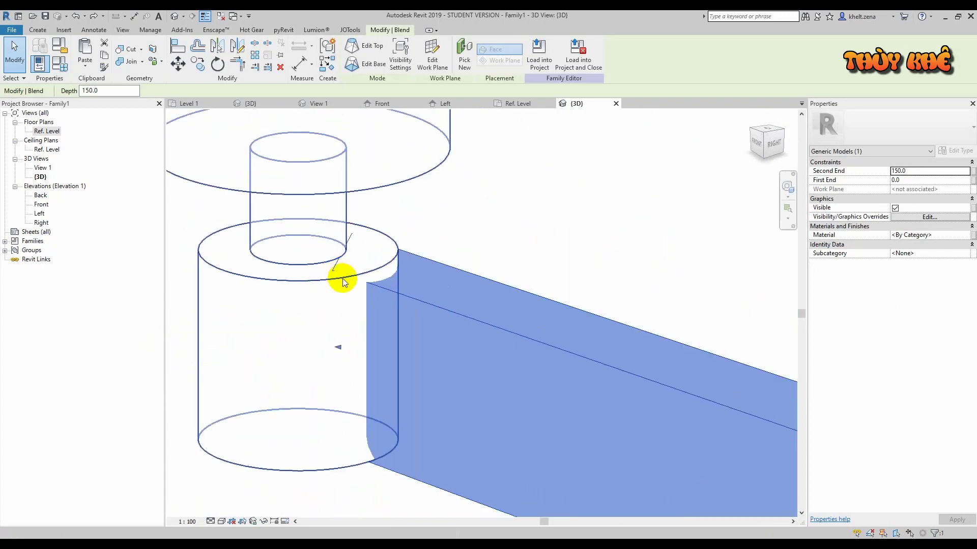
click(908, 172)
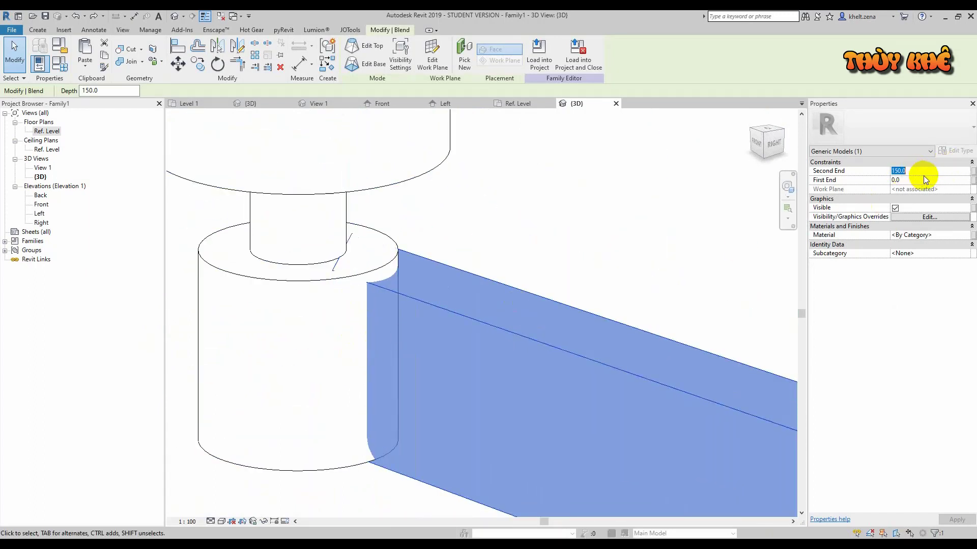
text(145)
scroll(536, 172, down, 2)
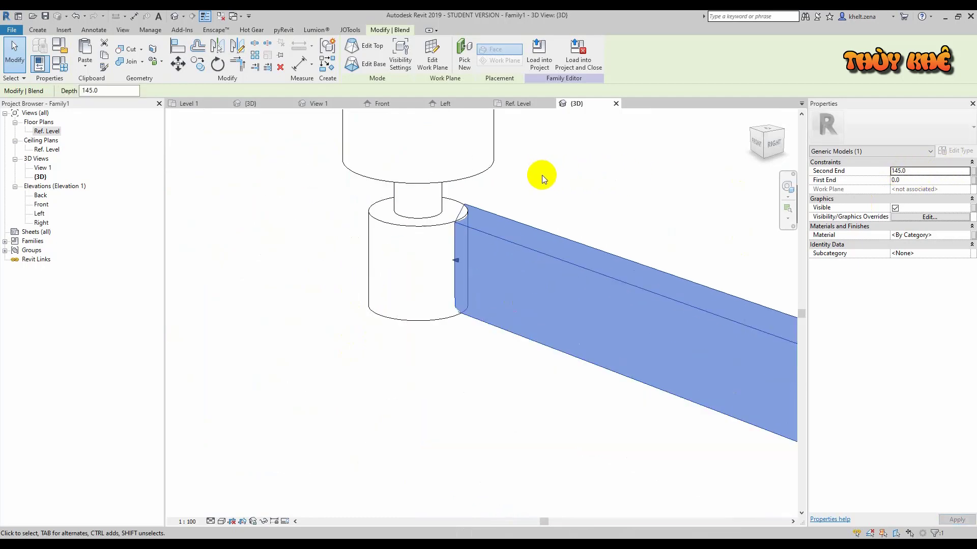
click(542, 175)
middle_drag(550, 180, 513, 221)
Step: Join that arm blend to its end cylinder with Join Geometry (JG)
key(j)
key(g)
click(408, 259)
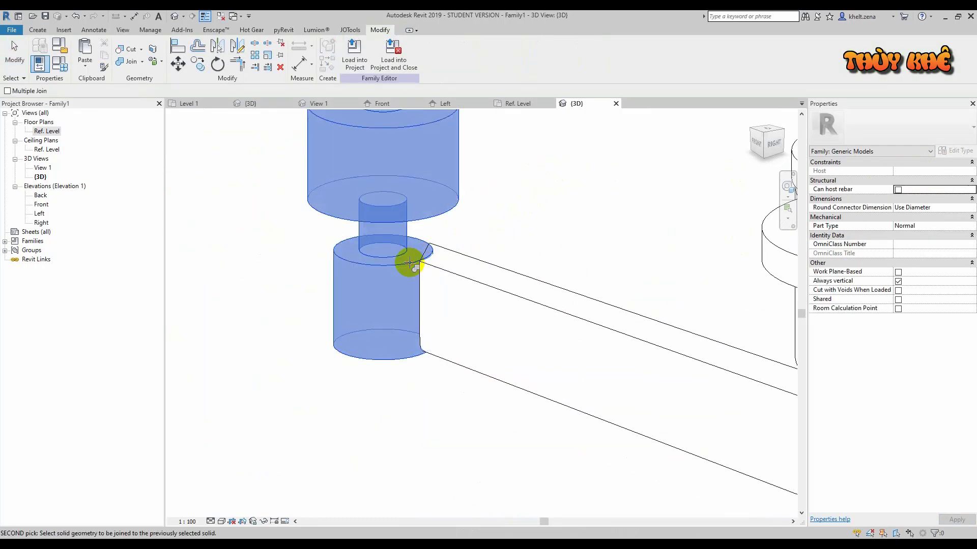
click(434, 268)
scroll(571, 212, down, 3)
scroll(448, 247, up, 2)
key(Escape)
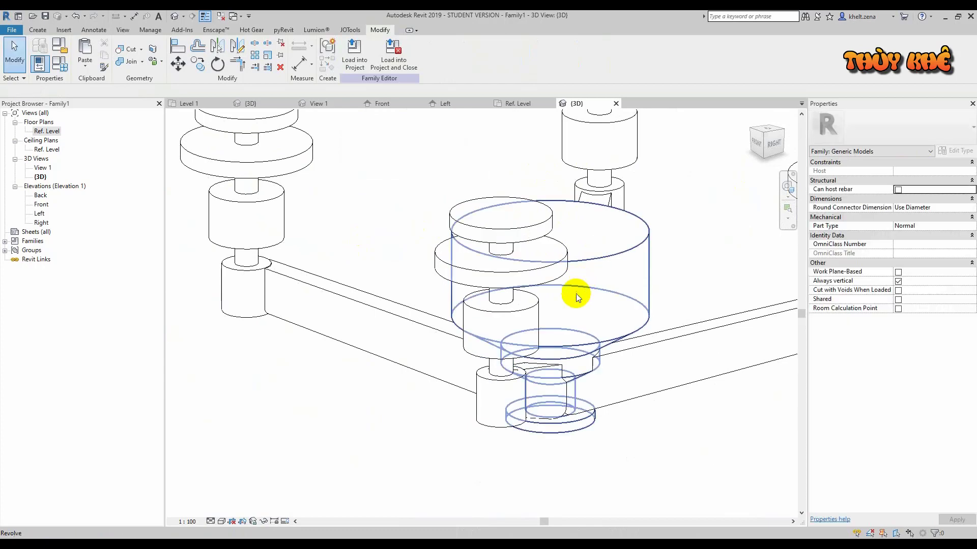
scroll(576, 291, up, 2)
Step: Set Second End to 145 on the other three arm blends together
click(404, 414)
ctrl+click(635, 305)
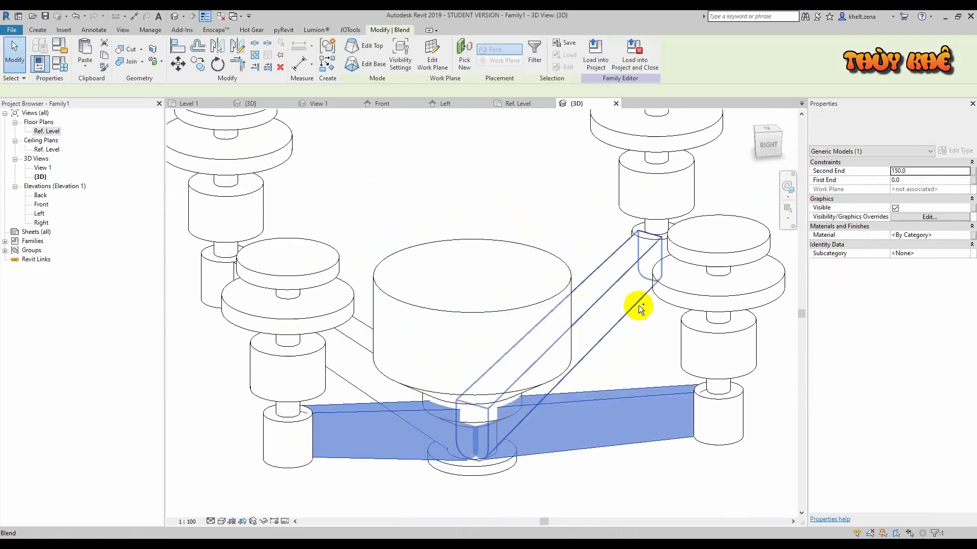
ctrl+click(621, 286)
click(928, 170)
text(145)
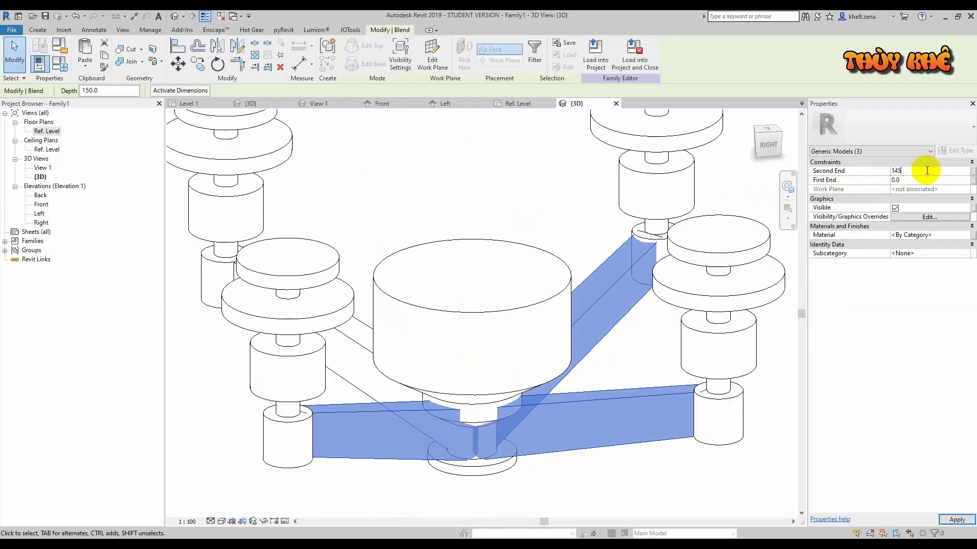
key(Return)
click(593, 211)
mouse_move(593, 212)
shift+middle_down()
mouse_move(613, 242)
mouse_move(756, 209)
mouse_move(855, 218)
shift+middle_up()
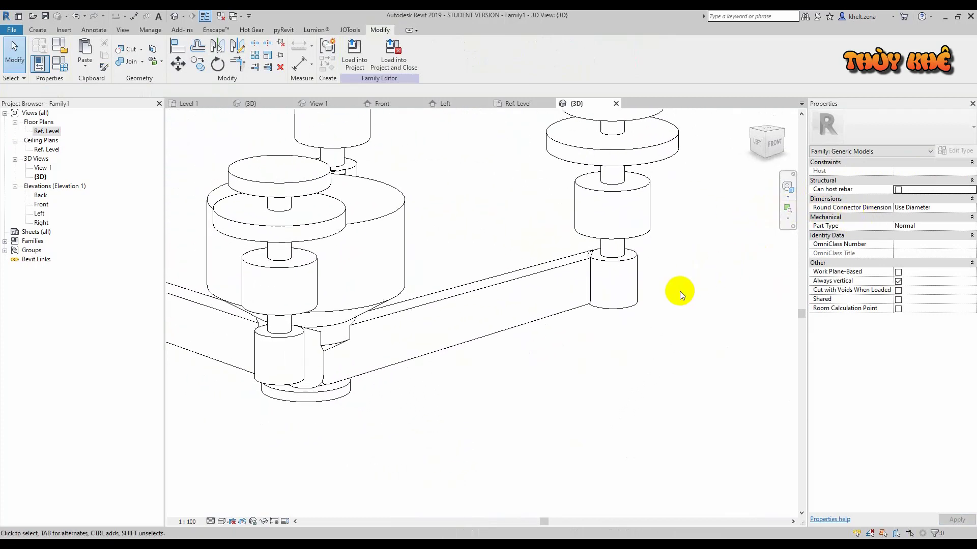
Step: Join the remaining arms to their cylinders with Join Geometry
key(j)
key(g)
scroll(610, 270, up, 2)
scroll(593, 264, up, 3)
scroll(592, 259, up, 2)
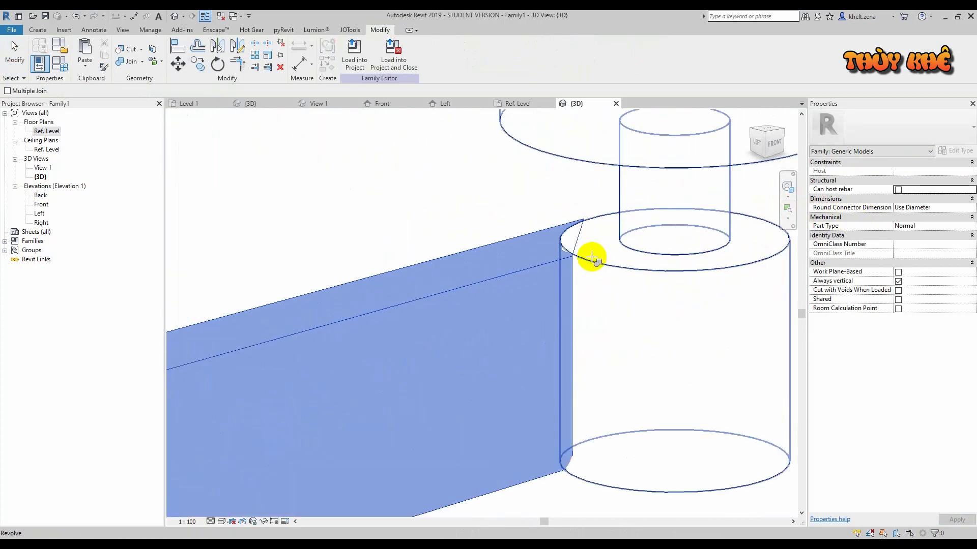
scroll(582, 251, up, 3)
scroll(555, 253, up, 2)
scroll(531, 261, down, 2)
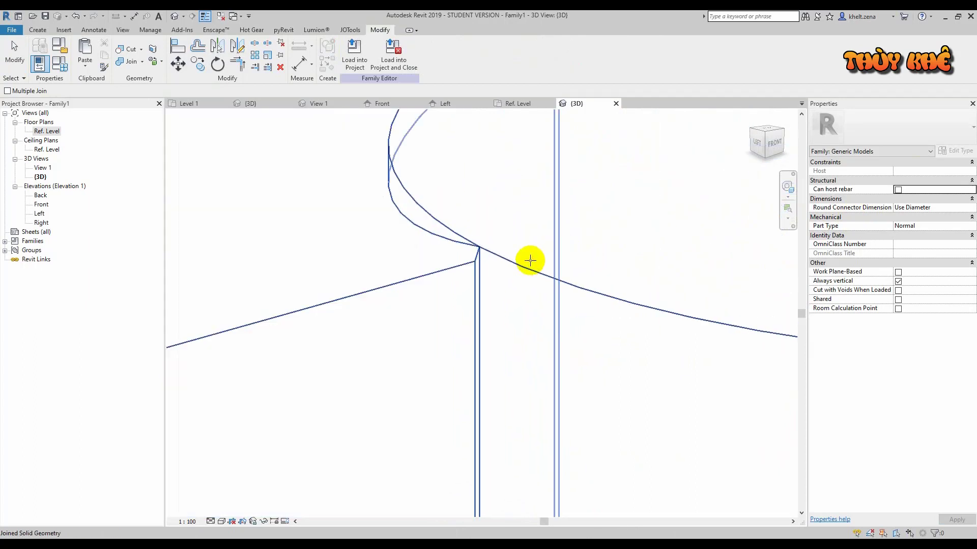
scroll(532, 260, down, 3)
scroll(539, 251, down, 3)
key(Escape)
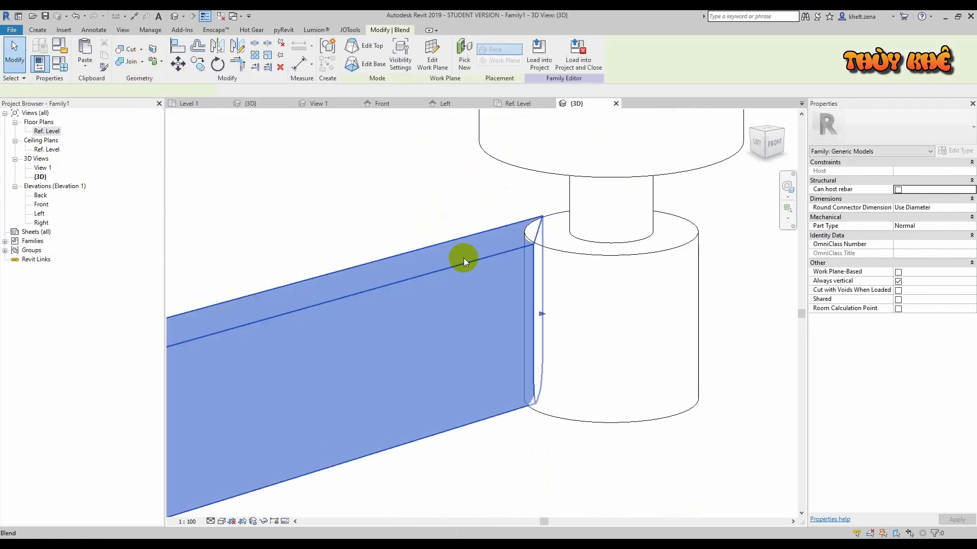
Step: Check the arm joins from a top-down view of the fitting and begin saving
click(463, 258)
scroll(474, 206, up, 2)
click(474, 206)
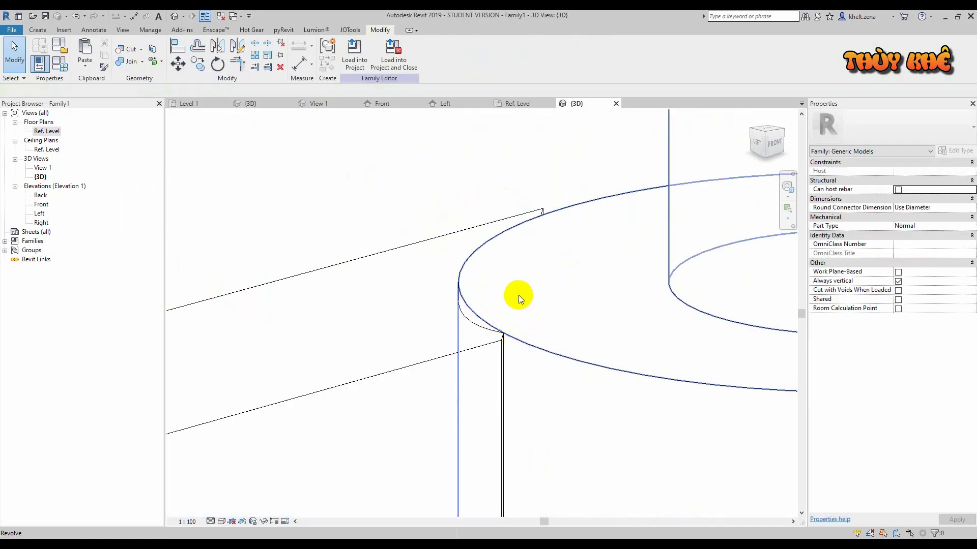
scroll(554, 233, down, 1)
scroll(545, 239, down, 3)
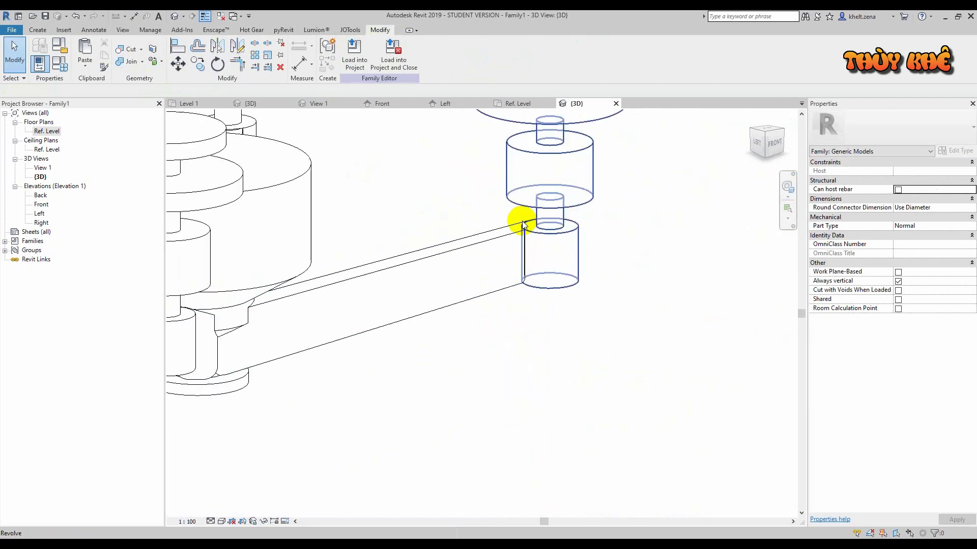
scroll(523, 219, down, 2)
mouse_move(524, 213)
shift+middle_down()
mouse_move(359, 245)
mouse_move(517, 257)
mouse_move(530, 275)
mouse_move(697, 271)
shift+middle_up()
scroll(673, 224, up, 3)
mouse_move(673, 224)
shift+middle_down()
mouse_move(574, 236)
mouse_move(596, 251)
shift+middle_up()
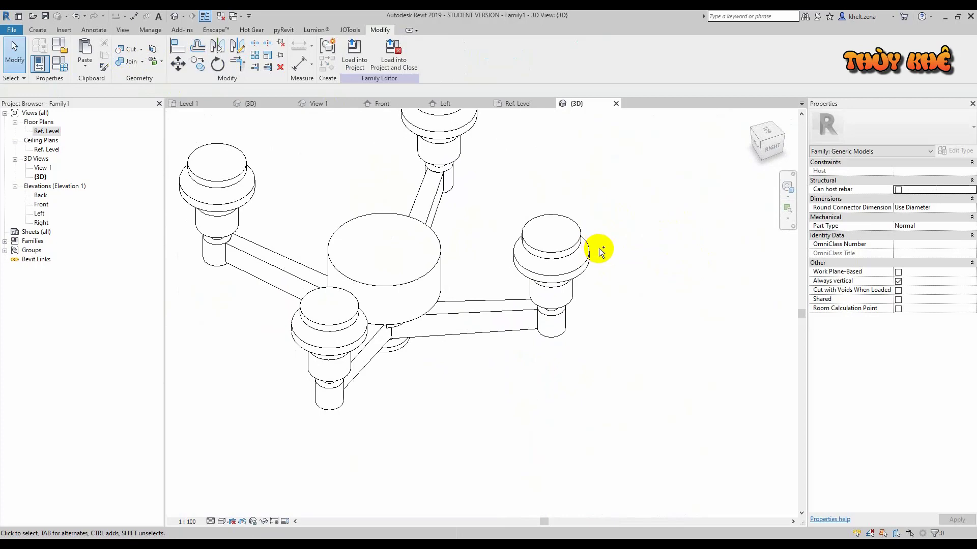
key(ctrl+s)
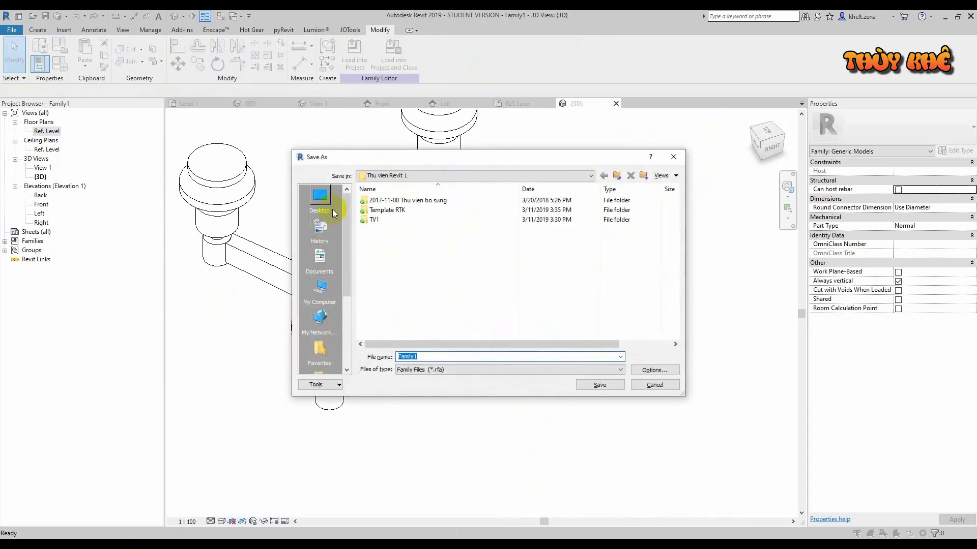
Step: Save the family to the Desktop as Chan nhen kinh v1.rfa and close inactive views
click(321, 201)
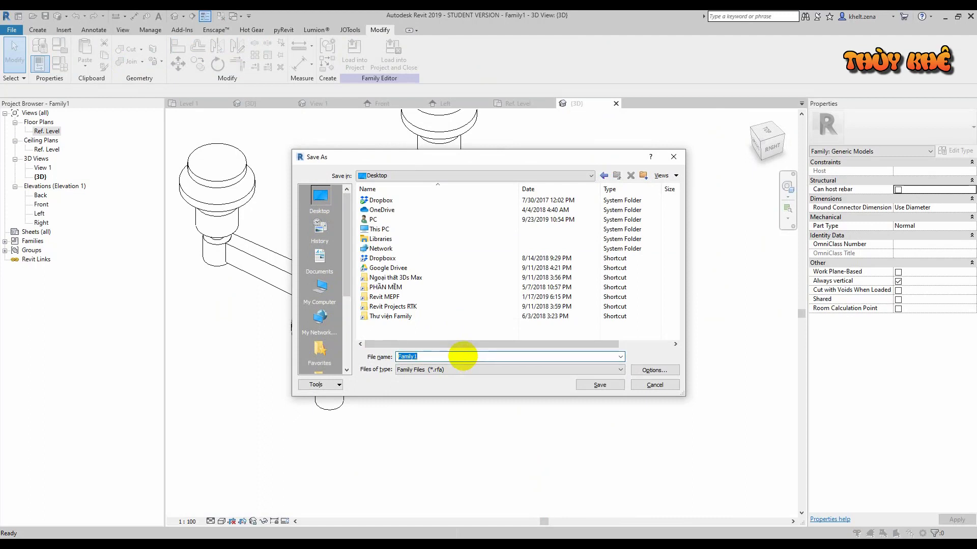
text(Chan nhen kinh v1)
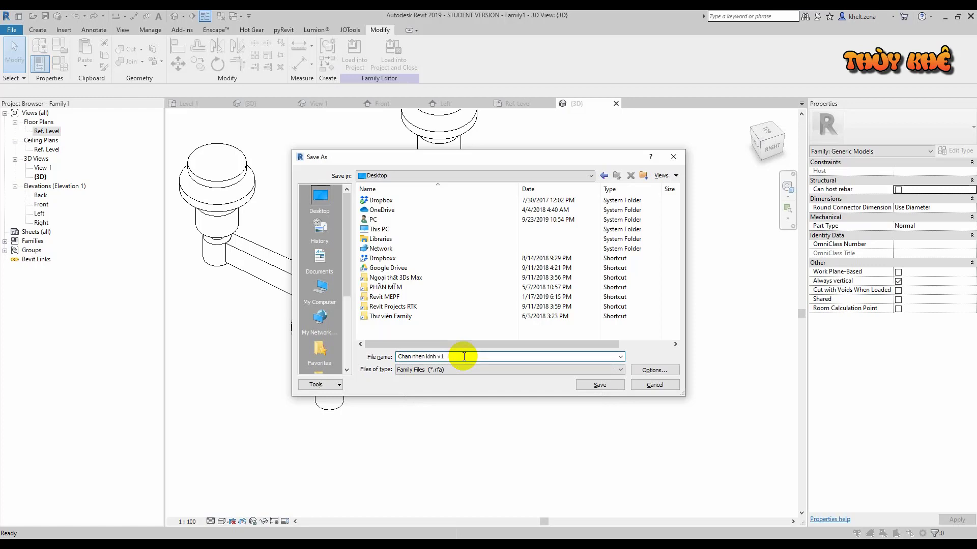
click(602, 385)
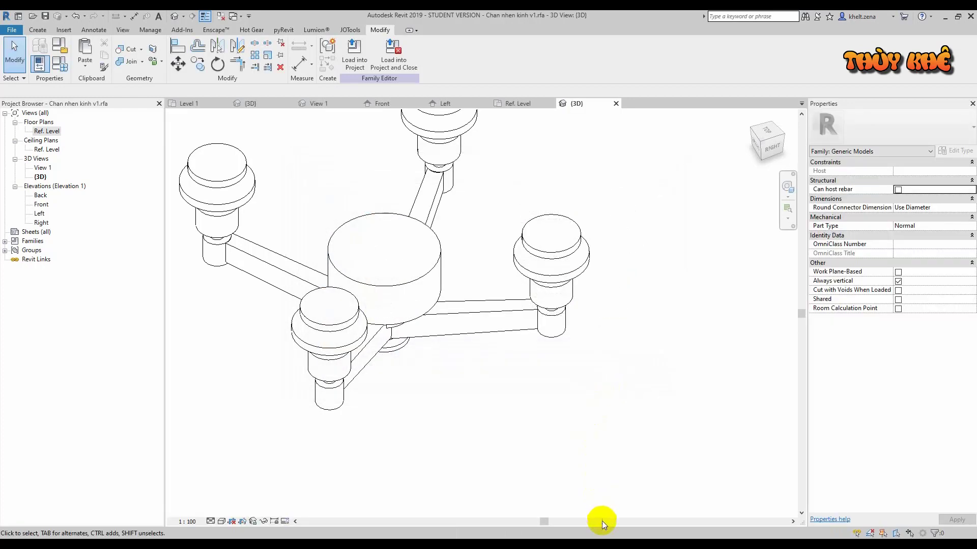
key(ctrl+w)
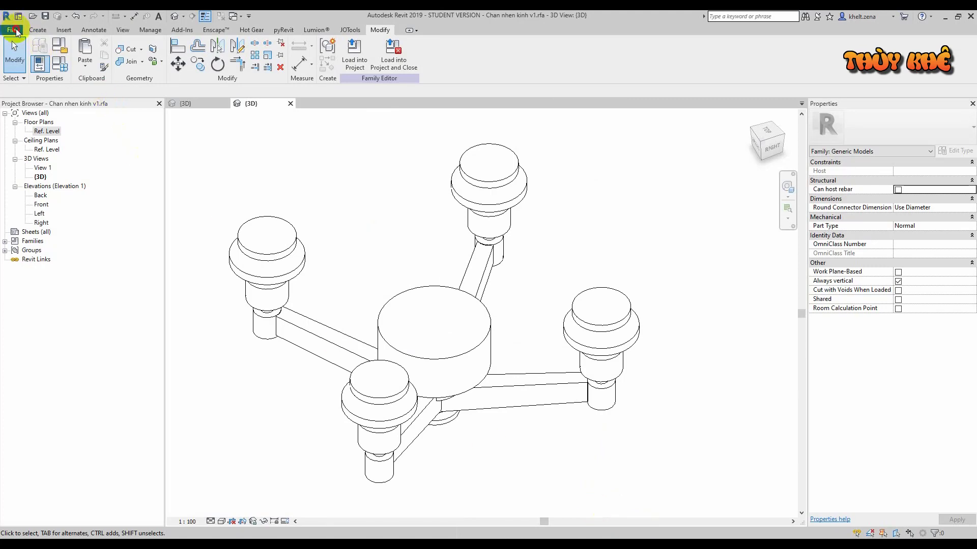
Step: Create a new family from the Metric Baluster.rft template
click(16, 31)
mouse_move(33, 69)
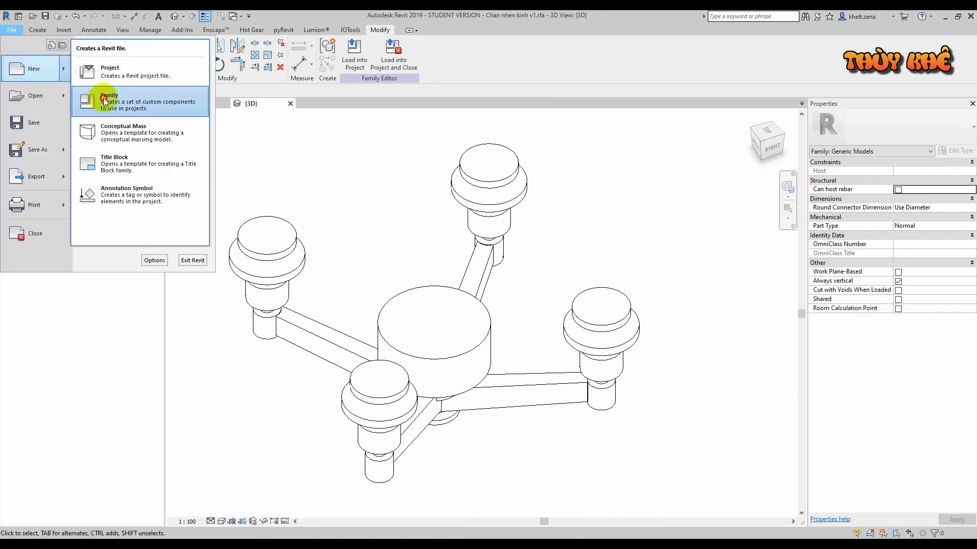
click(103, 98)
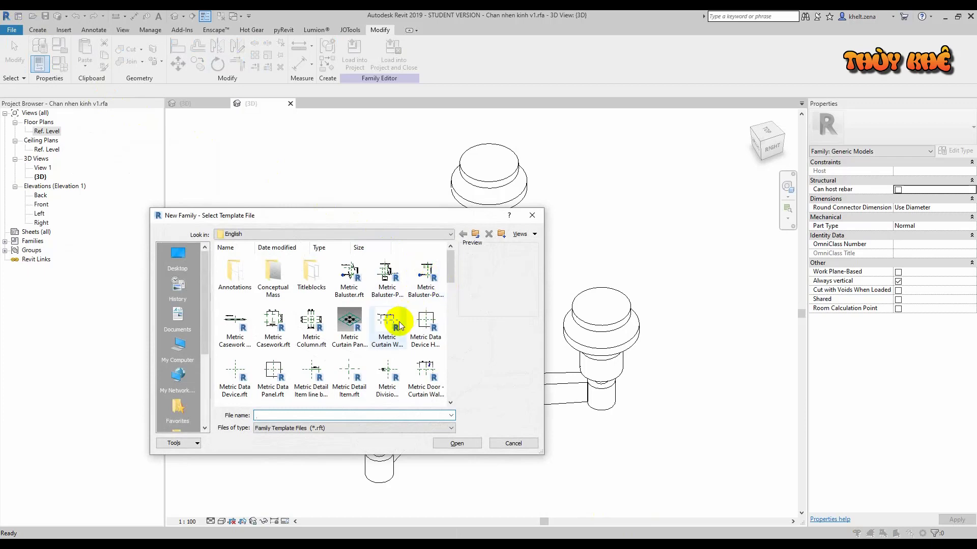
click(354, 281)
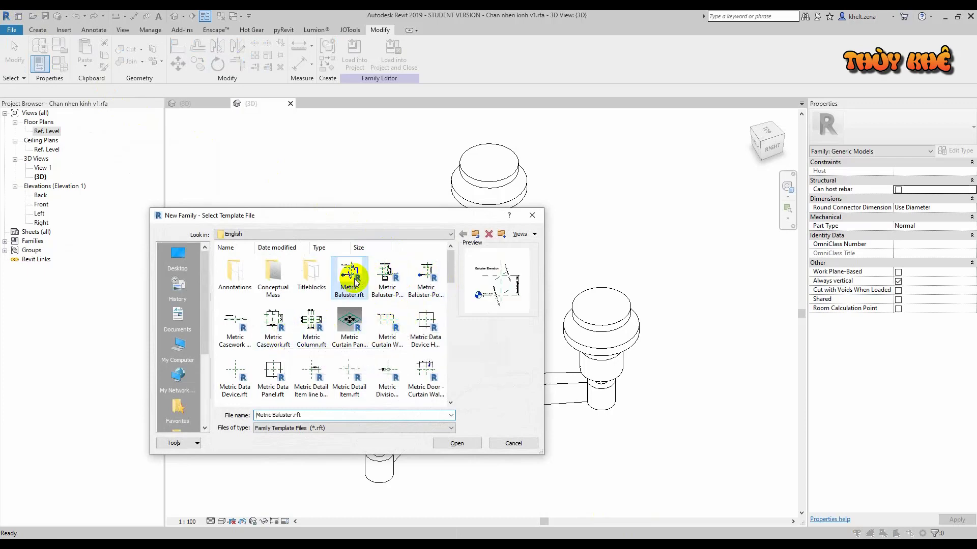
click(457, 443)
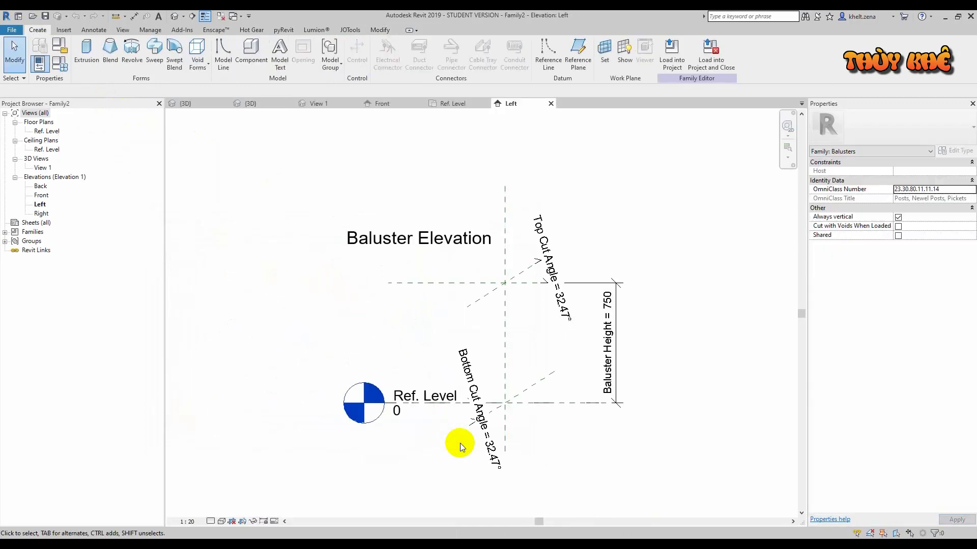
Step: Open the Front elevation and start a solid extrusion, listing named work planes
scroll(522, 349, up, 1)
scroll(497, 320, up, 1)
scroll(498, 316, up, 1)
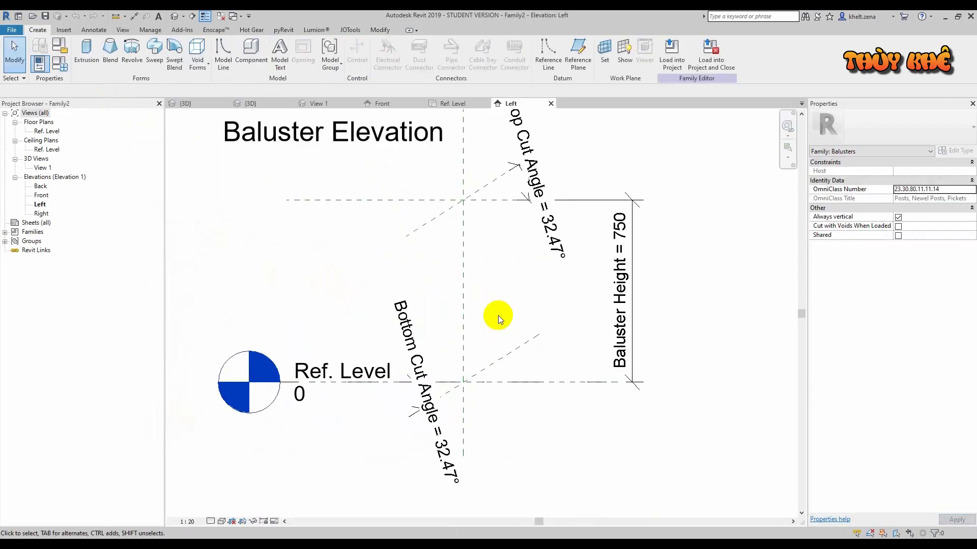
click(43, 195)
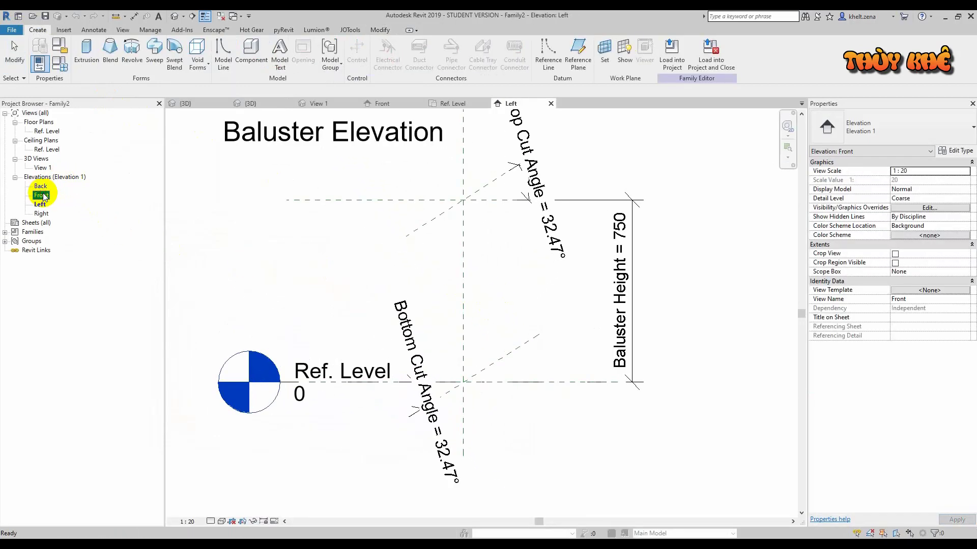
double_click(43, 196)
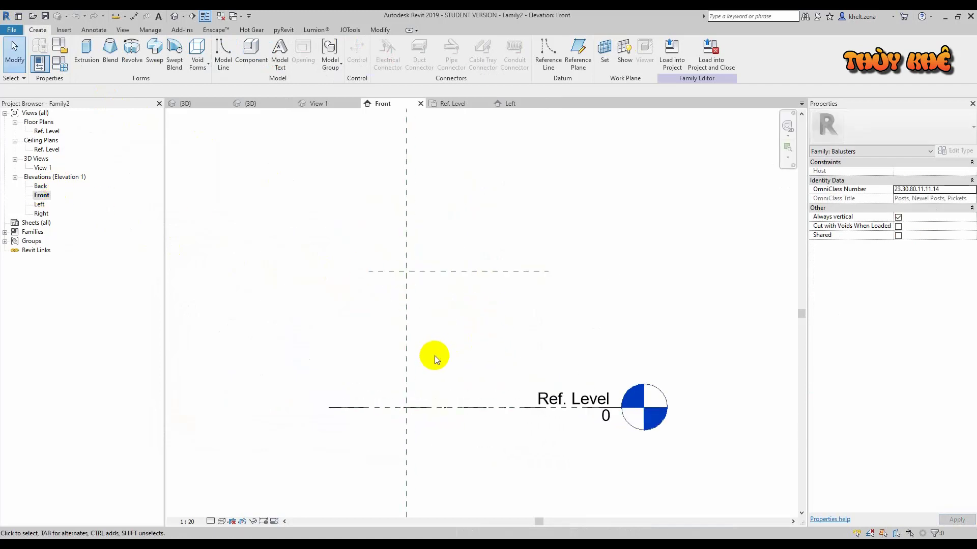
middle_drag(435, 358, 414, 300)
scroll(414, 301, up, 2)
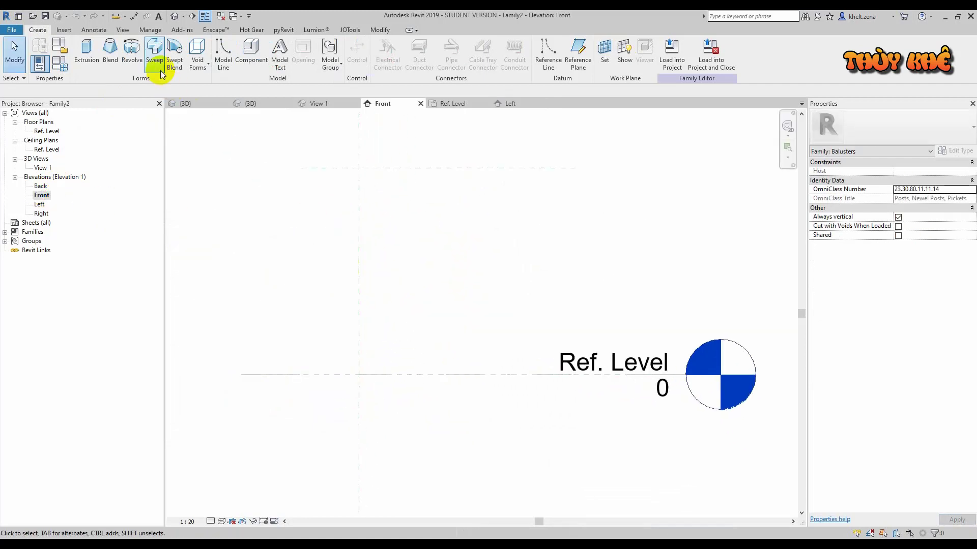
click(86, 51)
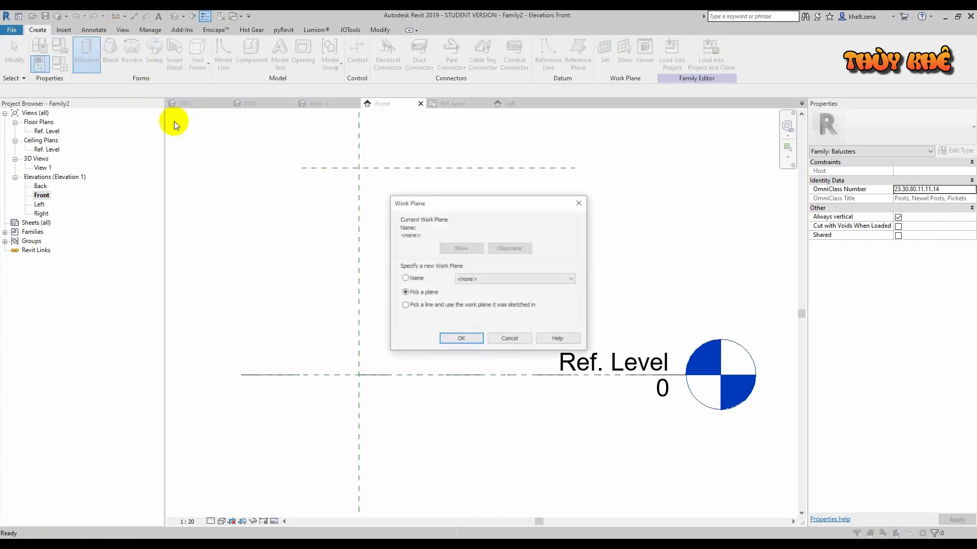
click(497, 280)
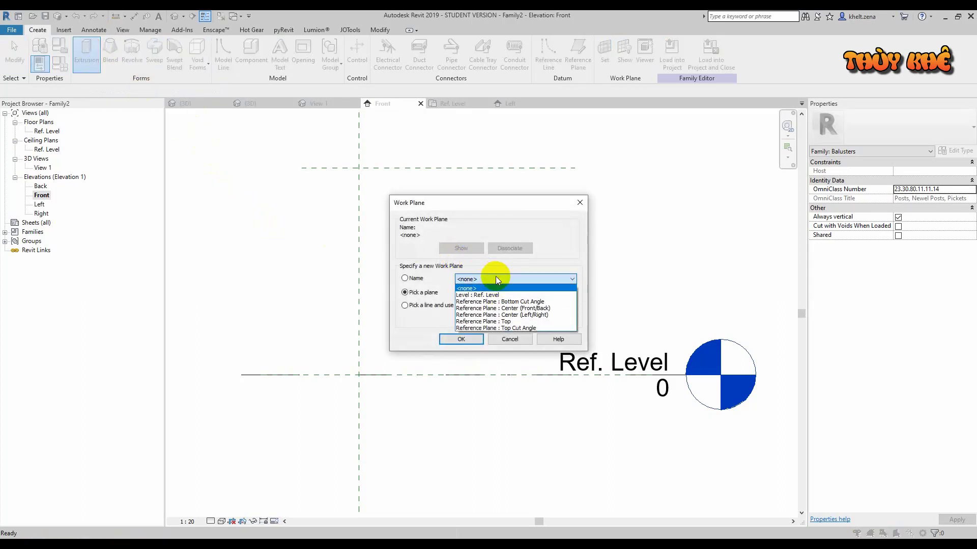
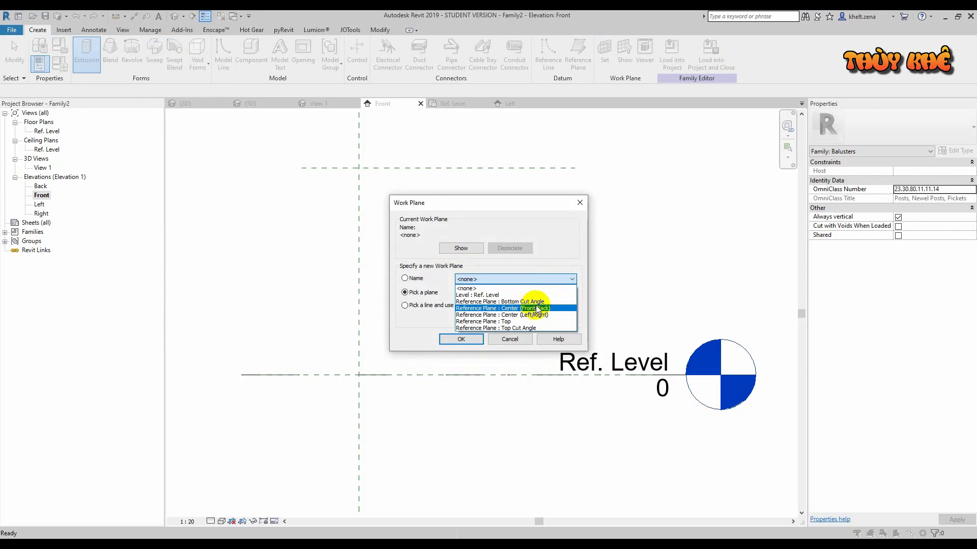
Step: Sketch a 10 × 300 rectangle from the reference intersection on the Center (Front/Back) work plane
click(537, 309)
click(462, 339)
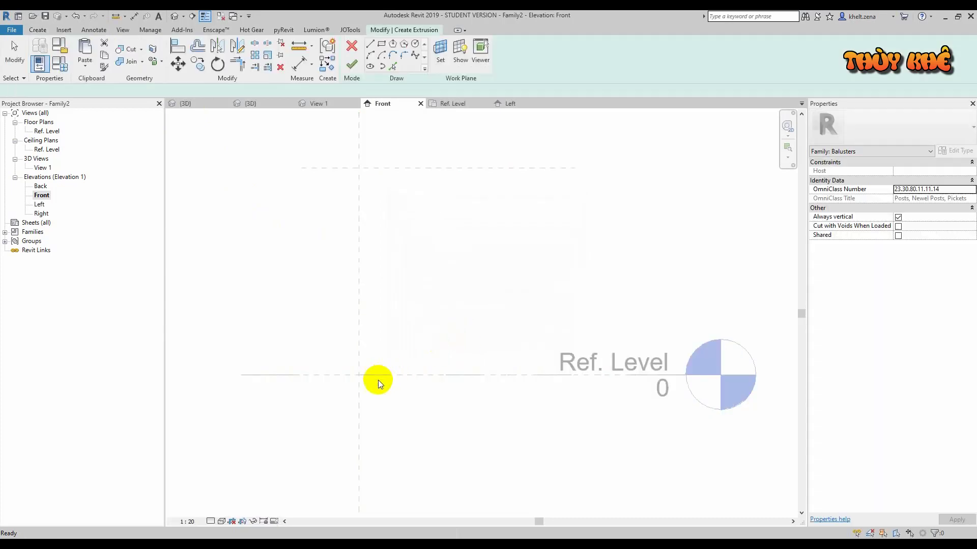
click(354, 370)
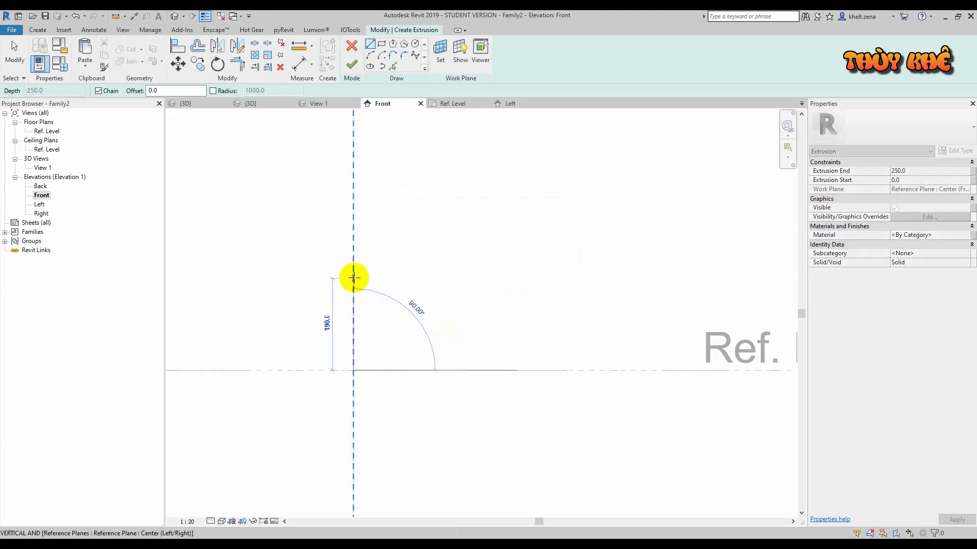
text(300)
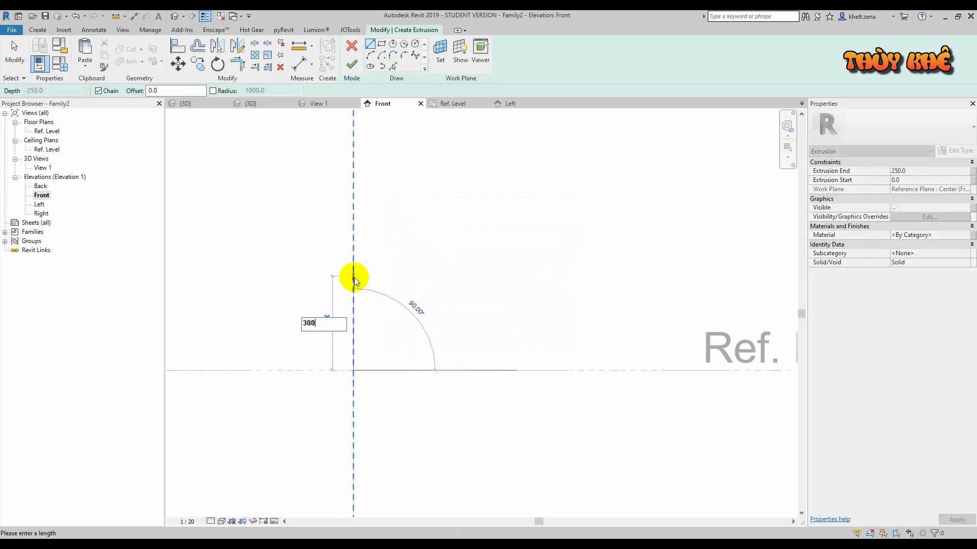
key(Return)
text(10)
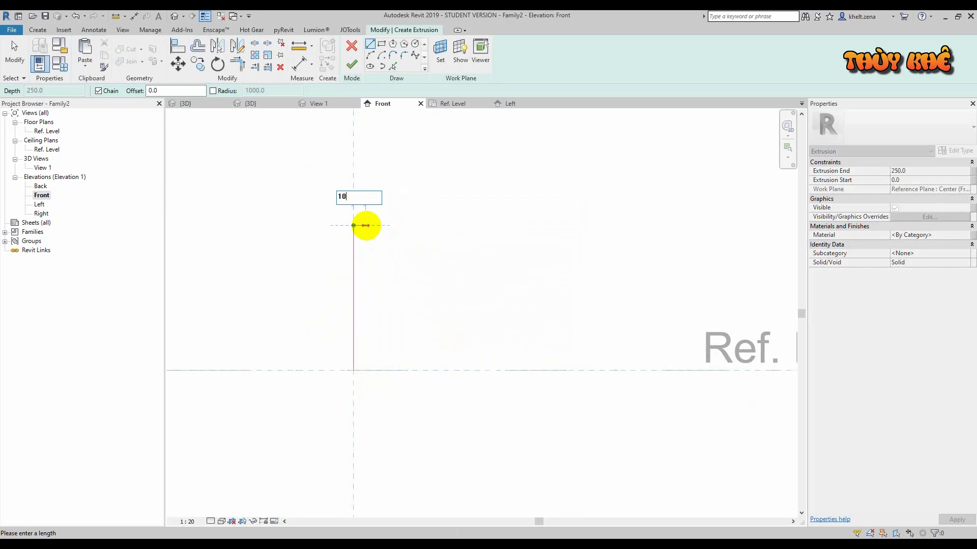
key(Return)
scroll(356, 295, up, 2)
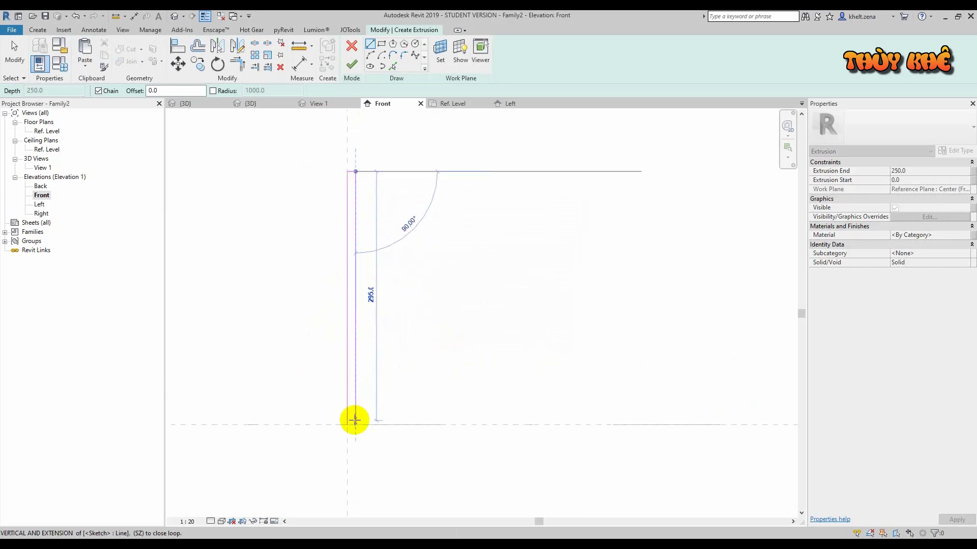
click(350, 424)
key(Escape)
key(Escape)
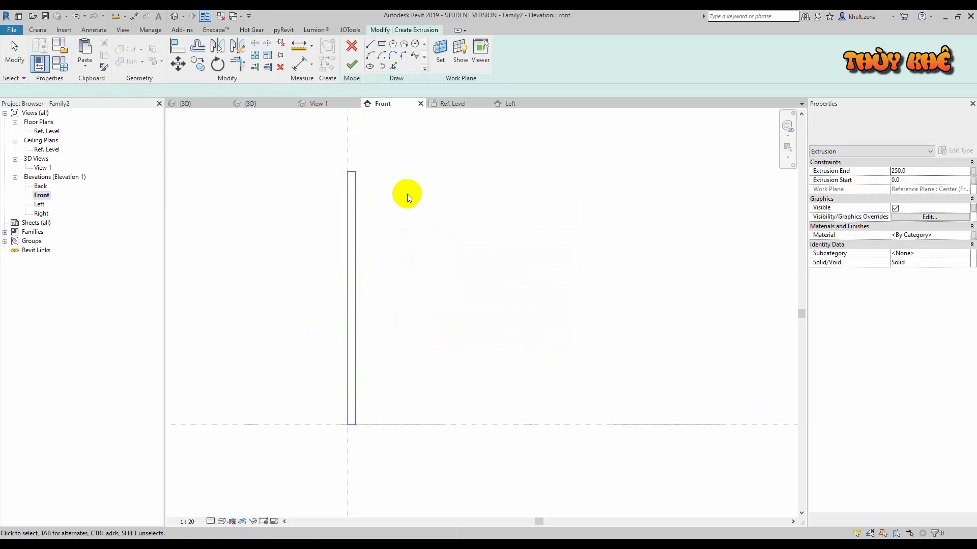
Step: Set the extrusion to run from -150 to 150, show Ref. Level plan, and finish the extrusion
middle_drag(430, 166, 422, 174)
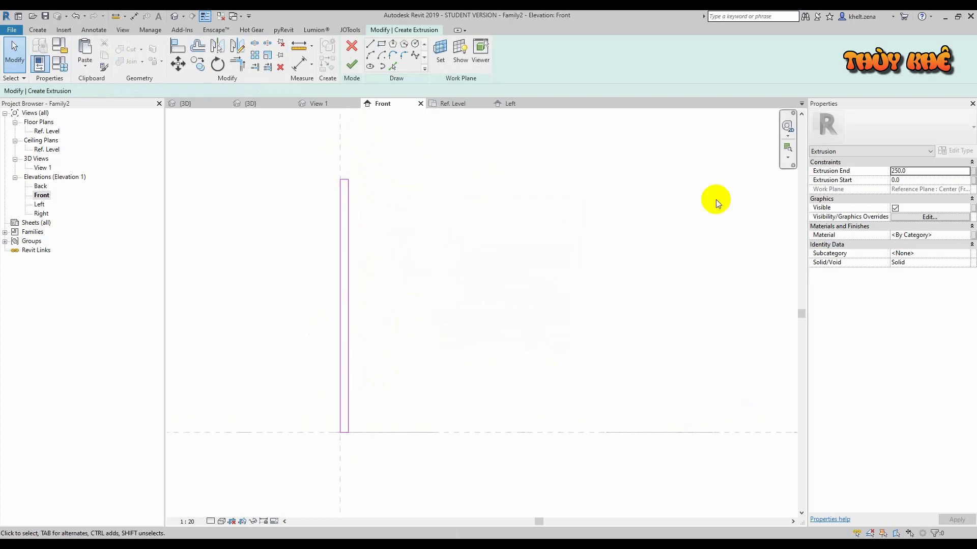
click(934, 171)
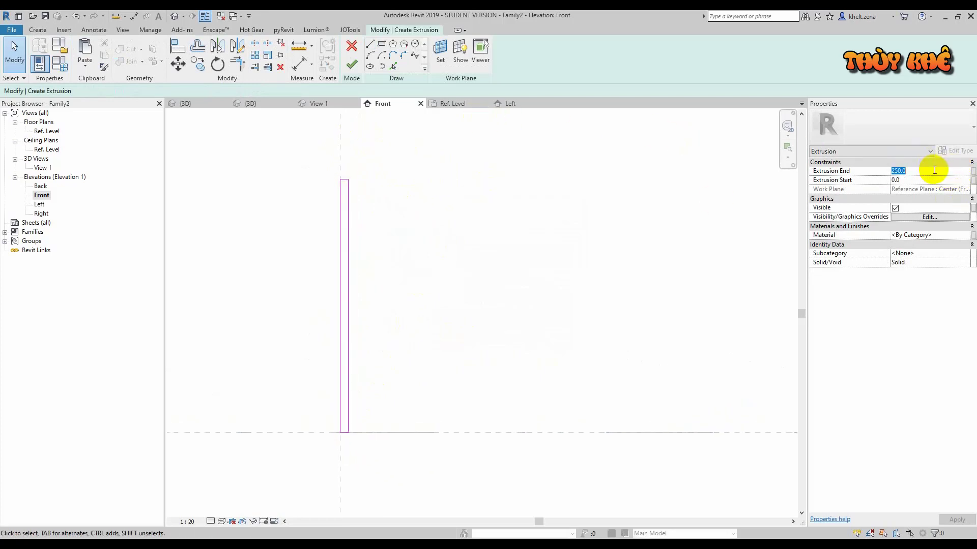
text(150.)
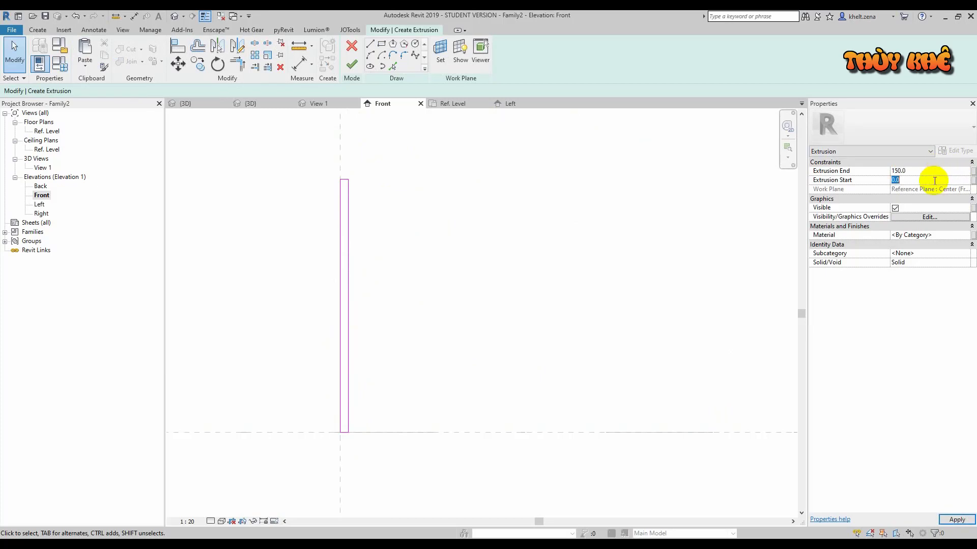
text(0)
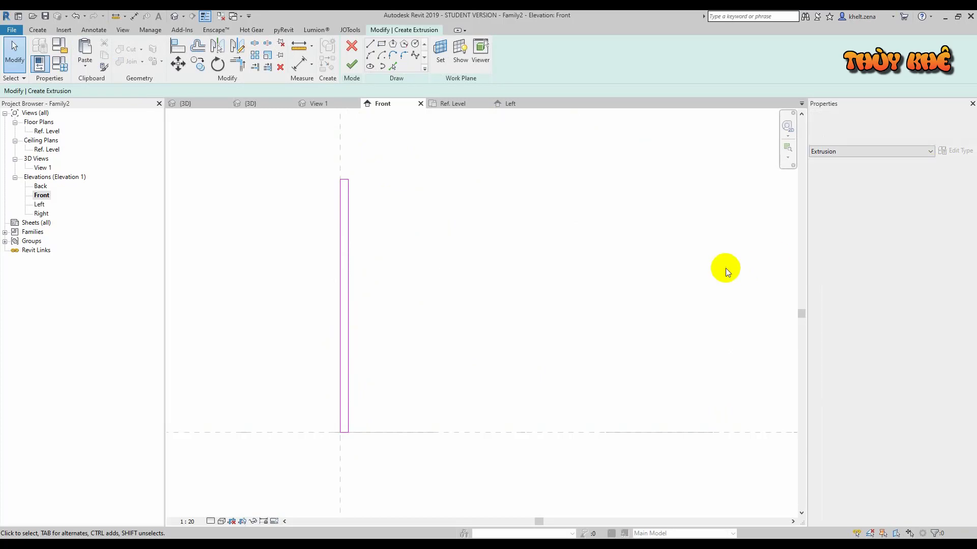
double_click(47, 130)
scroll(454, 333, up, 3)
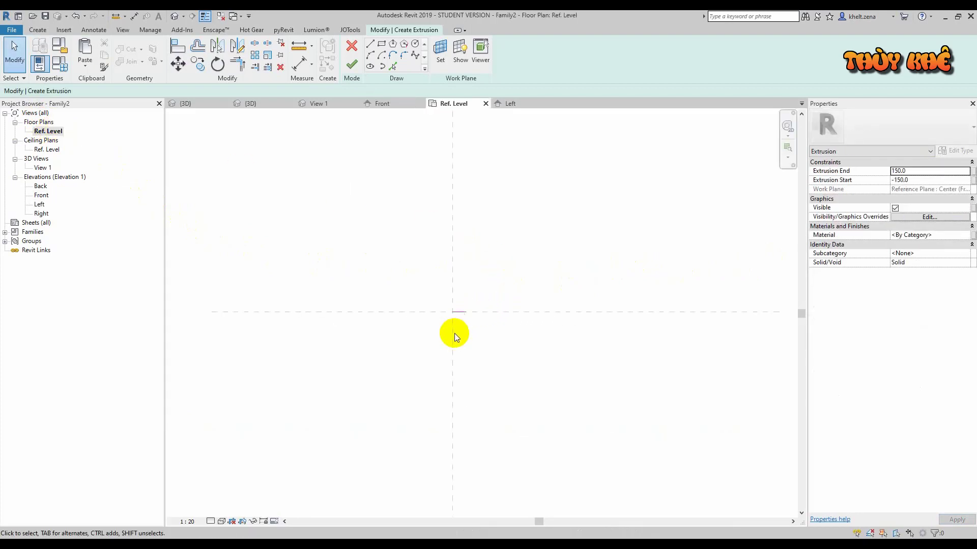
scroll(455, 319, up, 2)
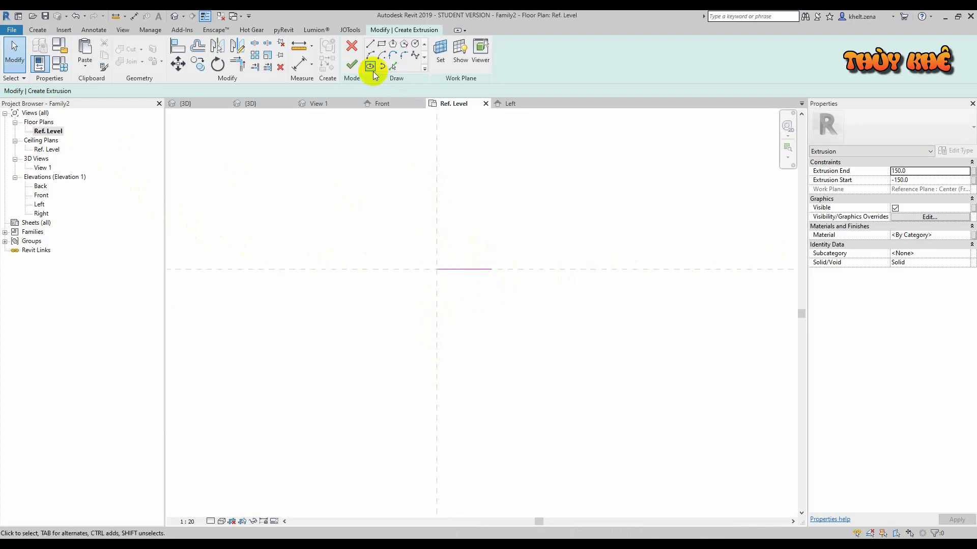
click(352, 64)
scroll(478, 204, down, 4)
Step: Inspect the new extrusion in the Ref. Level plan and in the default 3D view
middle_drag(492, 209, 497, 342)
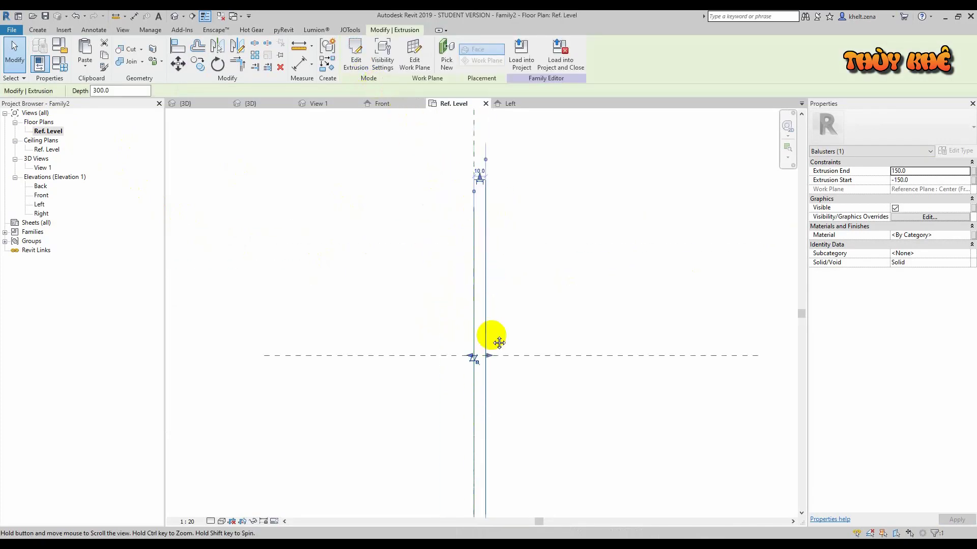
click(505, 234)
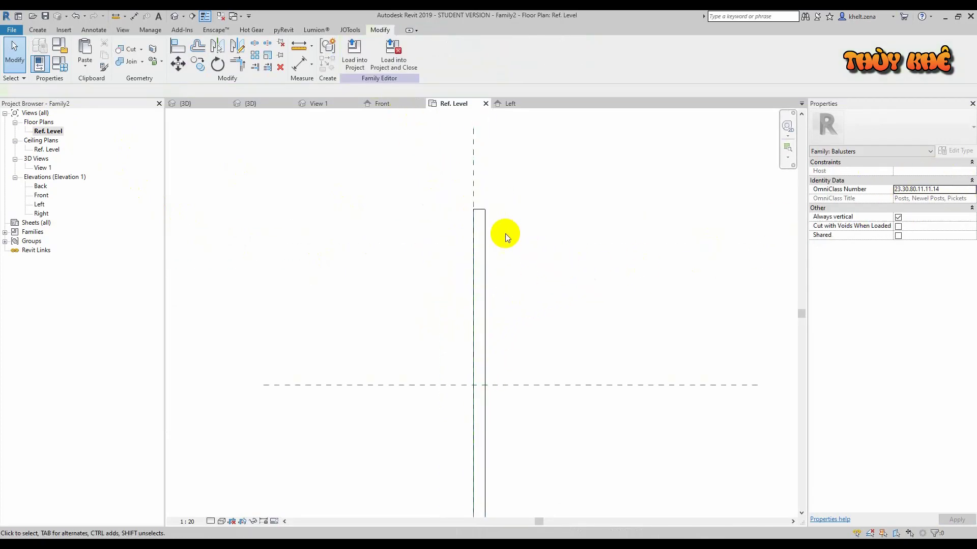
click(484, 218)
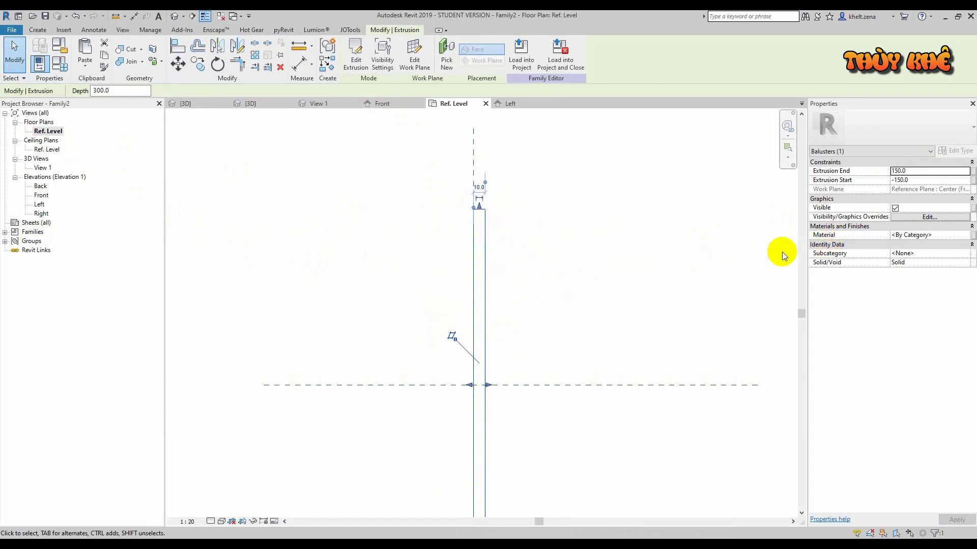
click(174, 16)
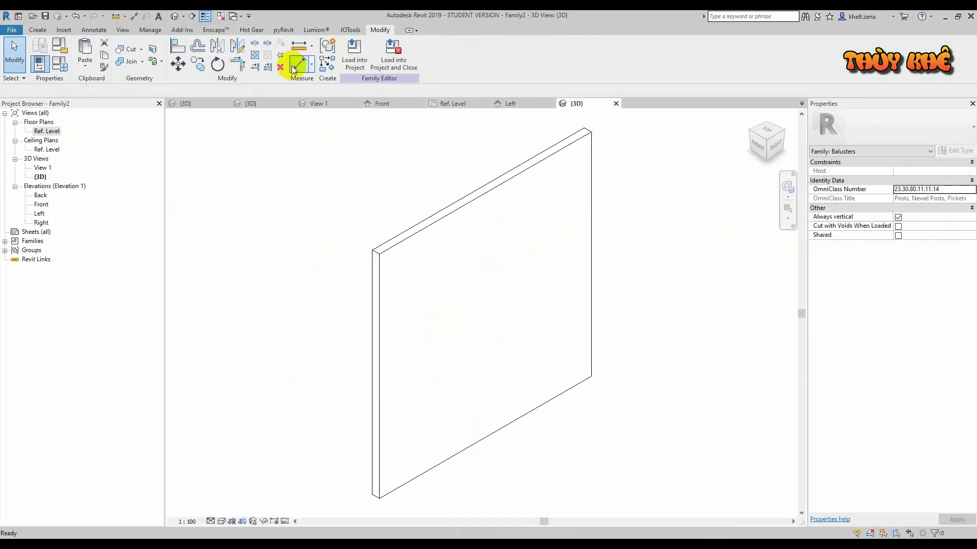
Step: Check the extrusion against the Center (Front/Back) plane in plan and Front elevation, then in 3D
double_click(45, 131)
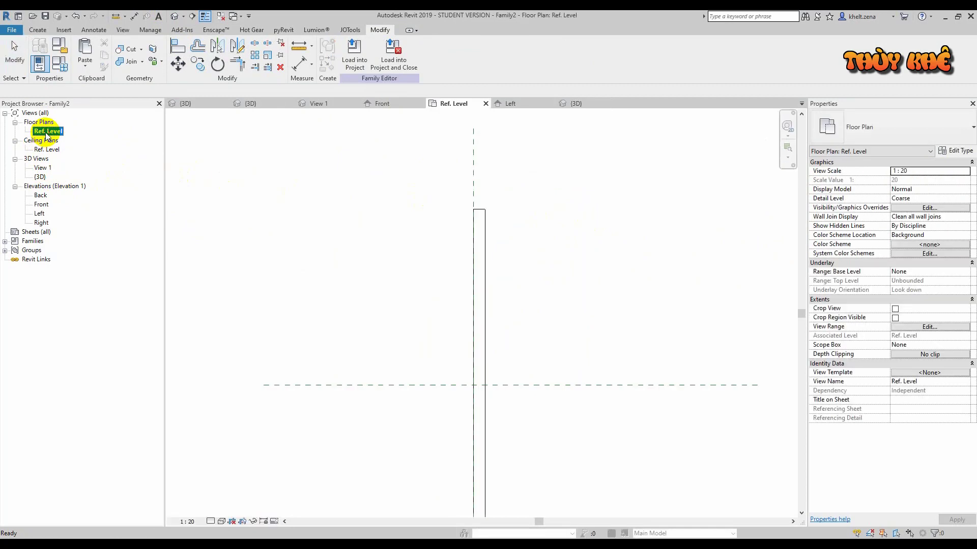
click(559, 385)
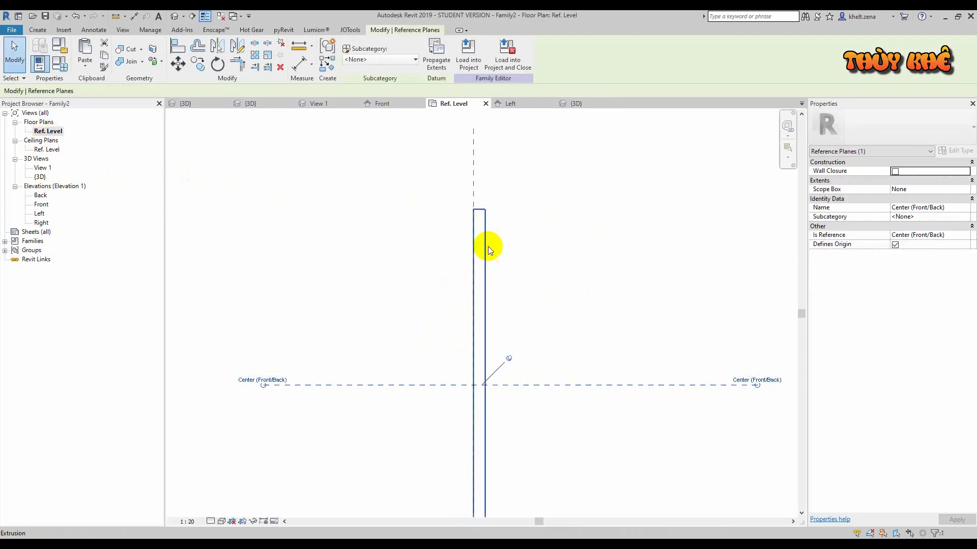
scroll(496, 310, down, 2)
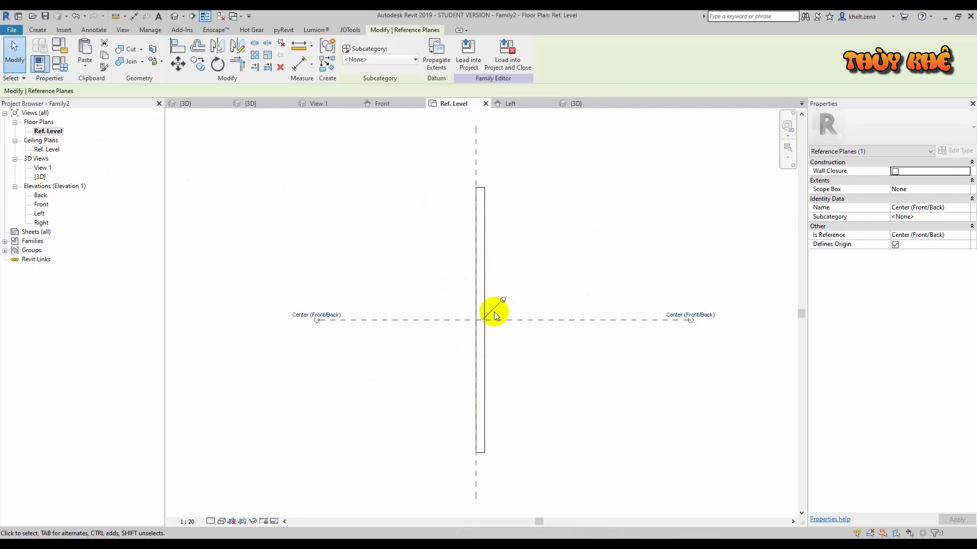
click(493, 457)
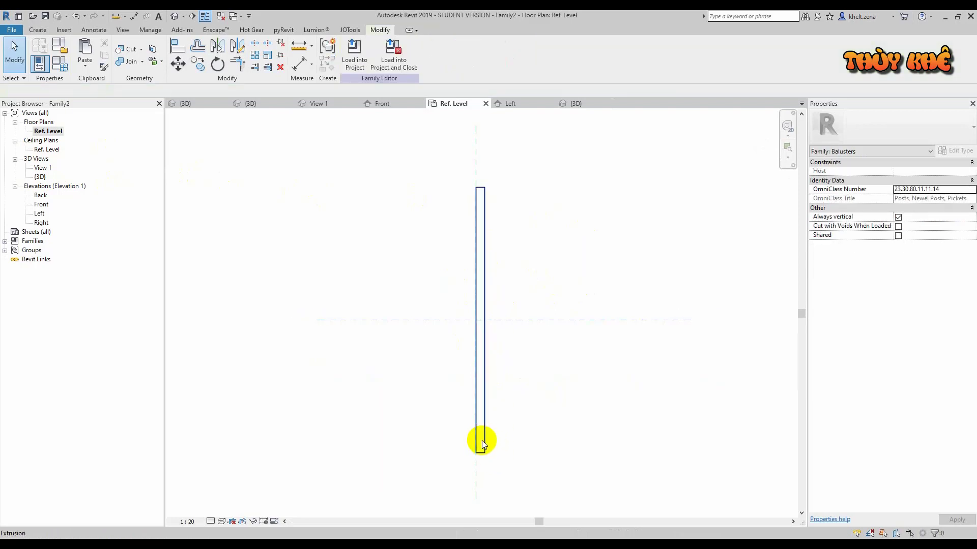
click(482, 441)
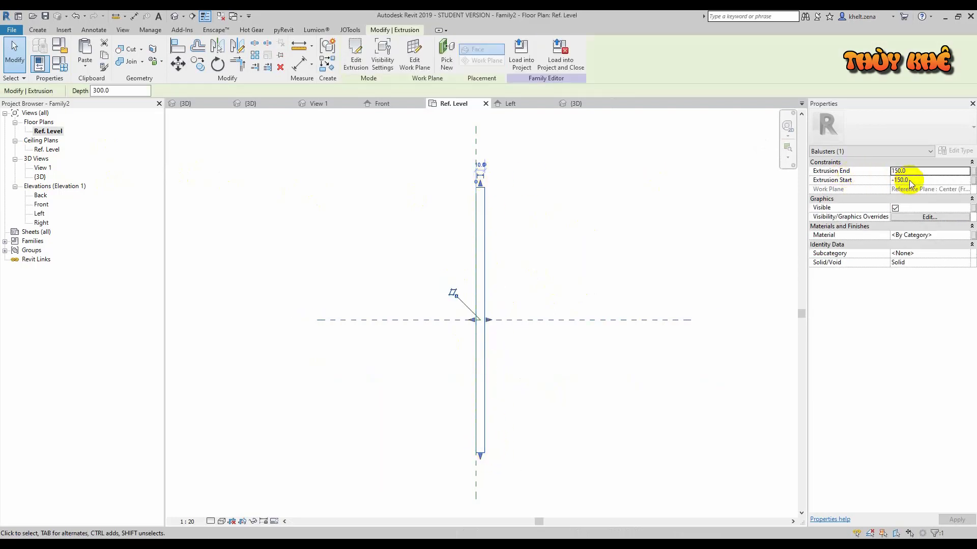
click(41, 205)
double_click(41, 204)
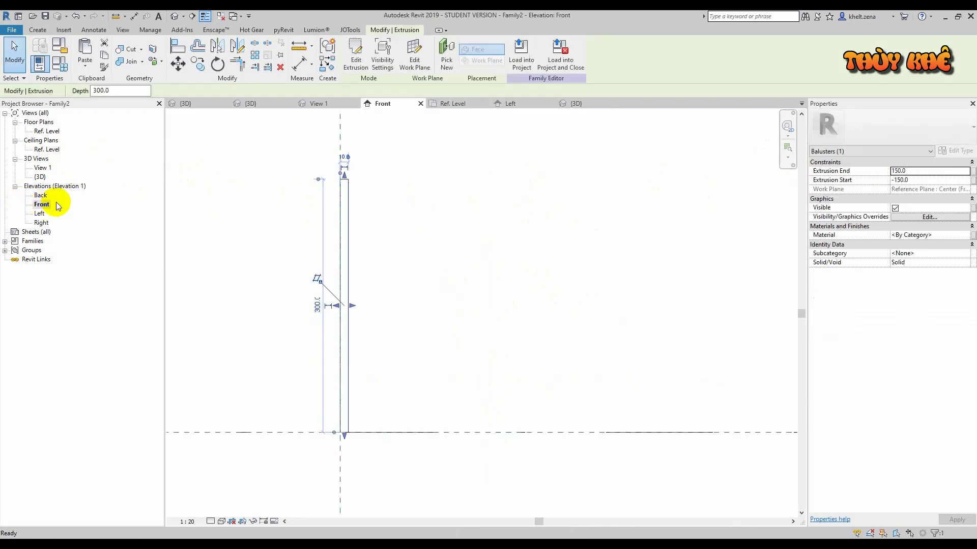
click(466, 299)
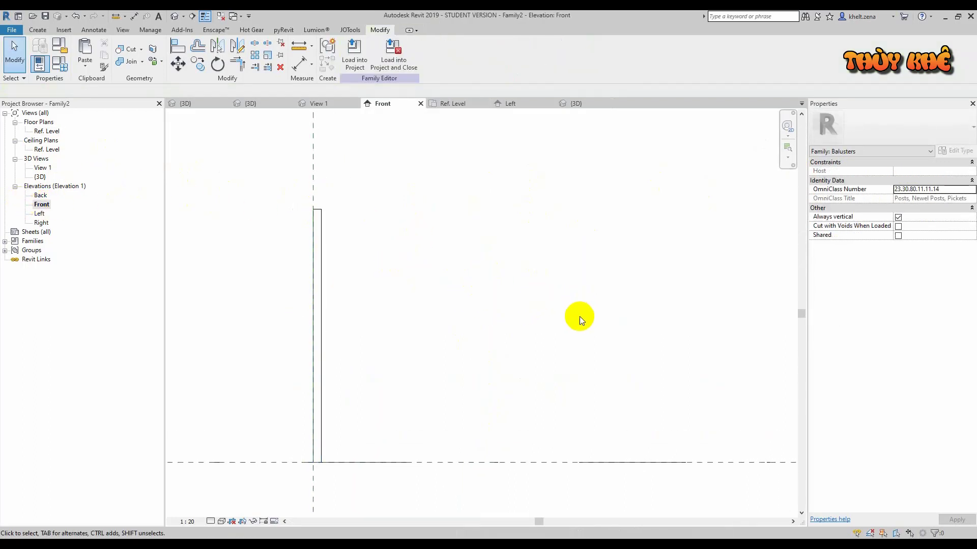
scroll(575, 309, down, 3)
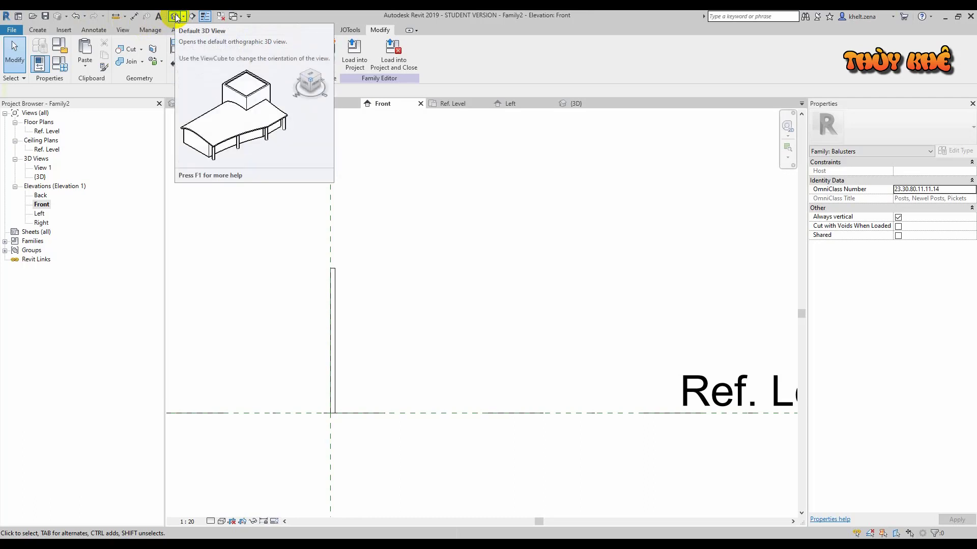
click(176, 16)
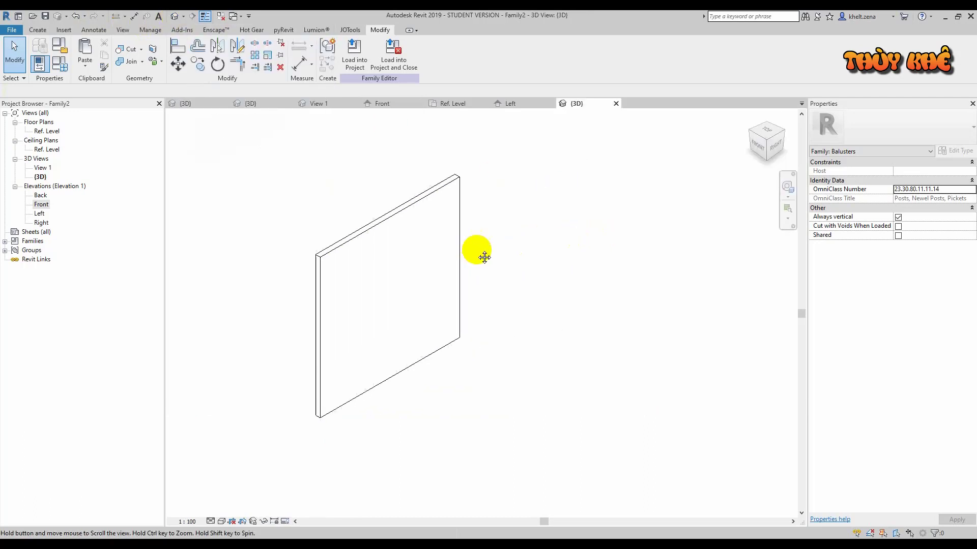
click(38, 29)
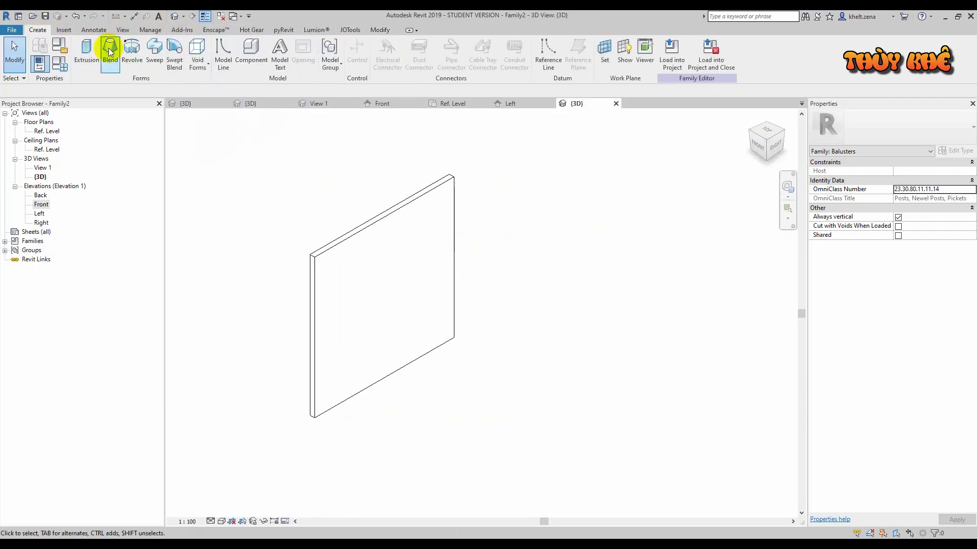
Step: Start a blend using the panel's face as its work plane, viewed from the right side
click(110, 51)
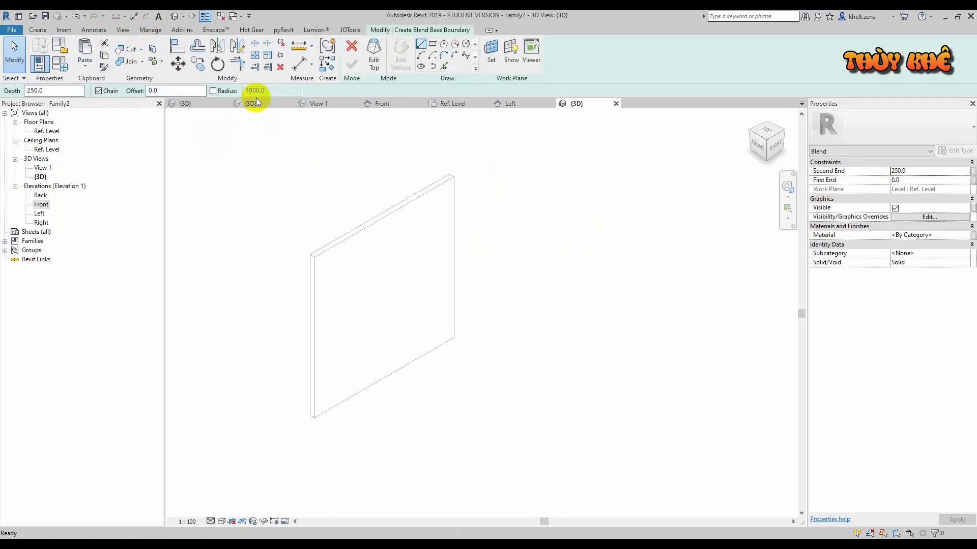
click(490, 65)
click(427, 292)
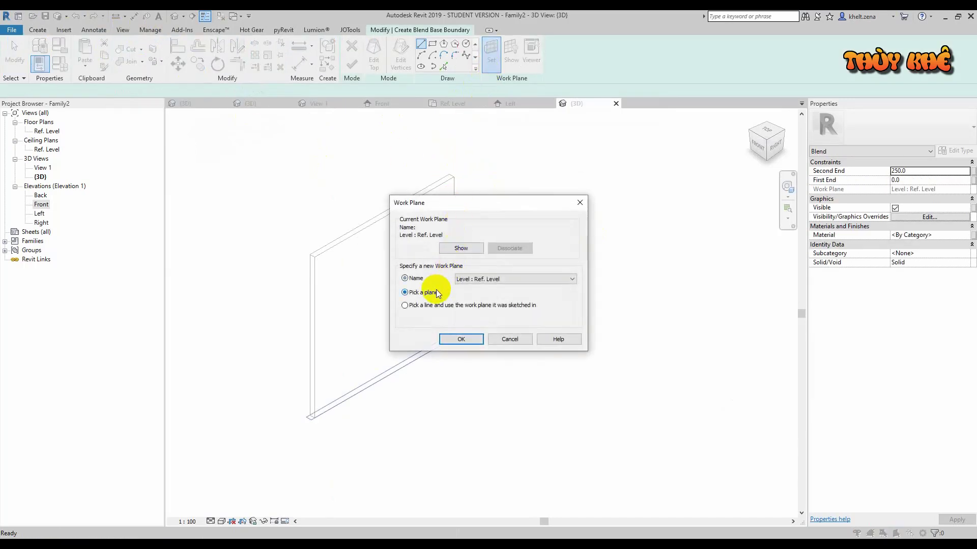
click(461, 339)
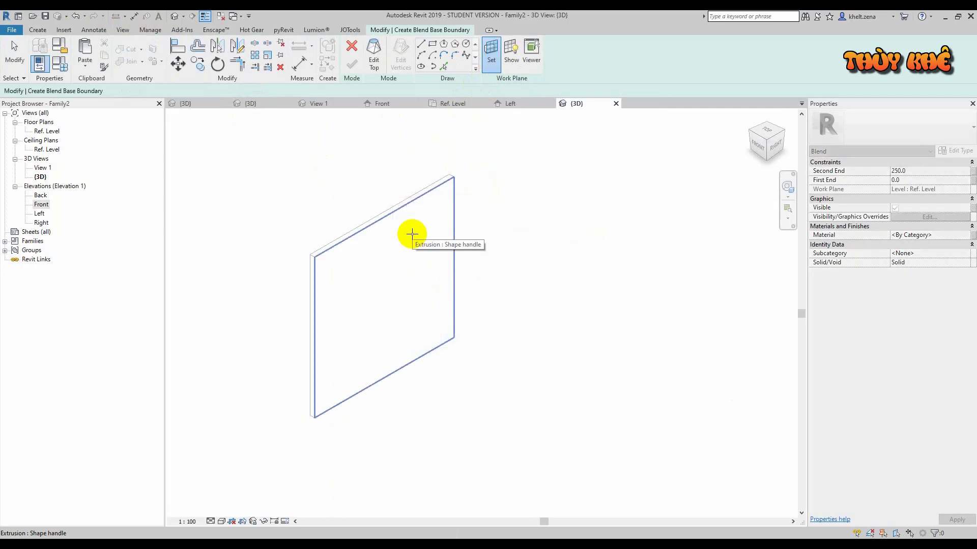
click(412, 234)
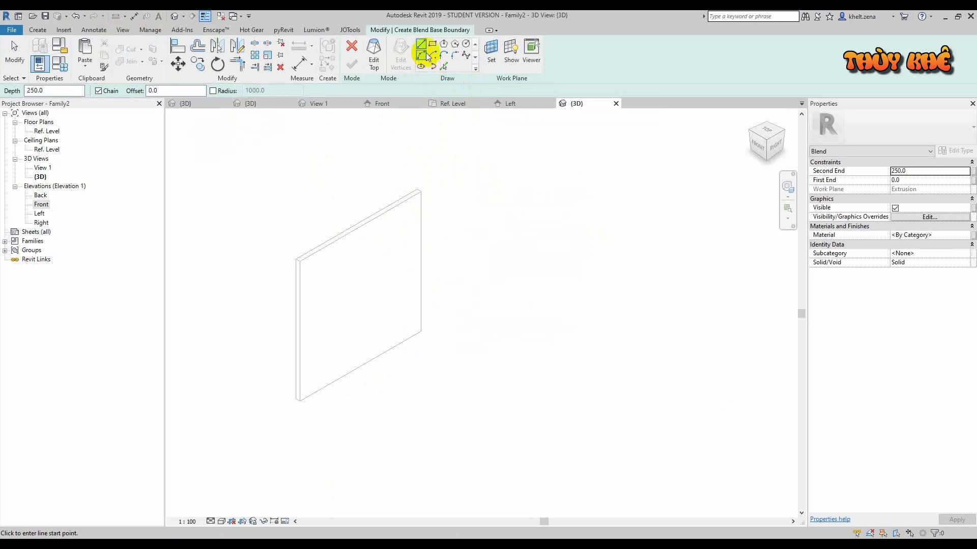
click(773, 146)
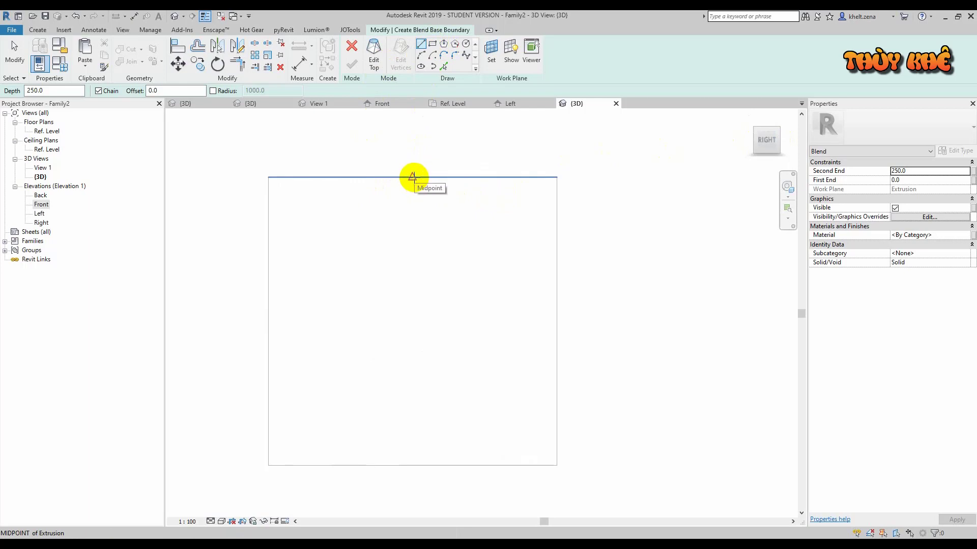
Step: Sketch the 150 × 200 base rectangle down from the panel's top edge
click(412, 176)
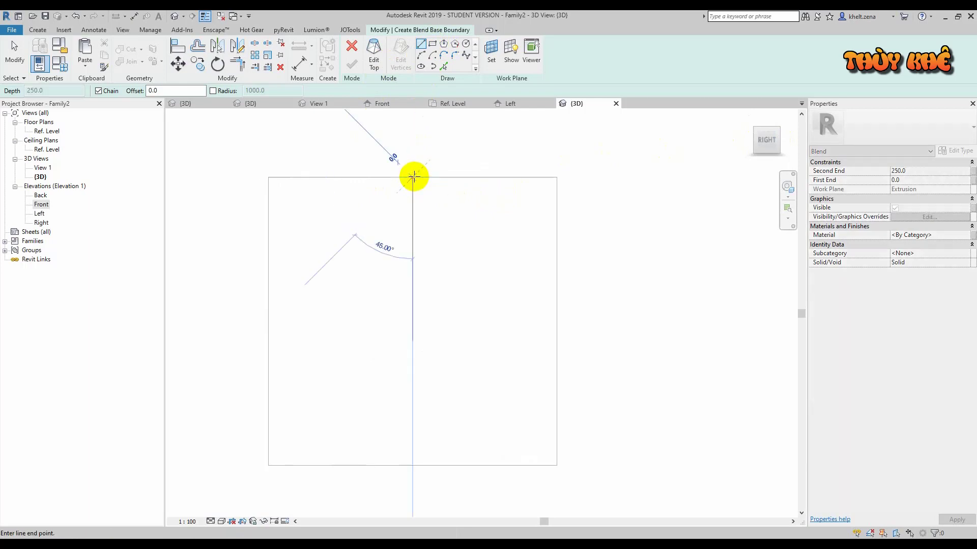
scroll(362, 174, down, 2)
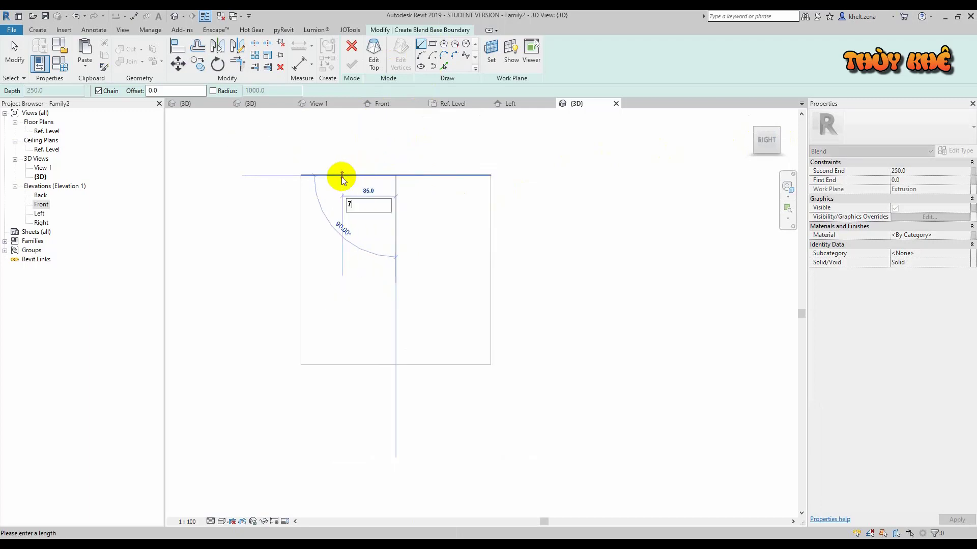
key(Escape)
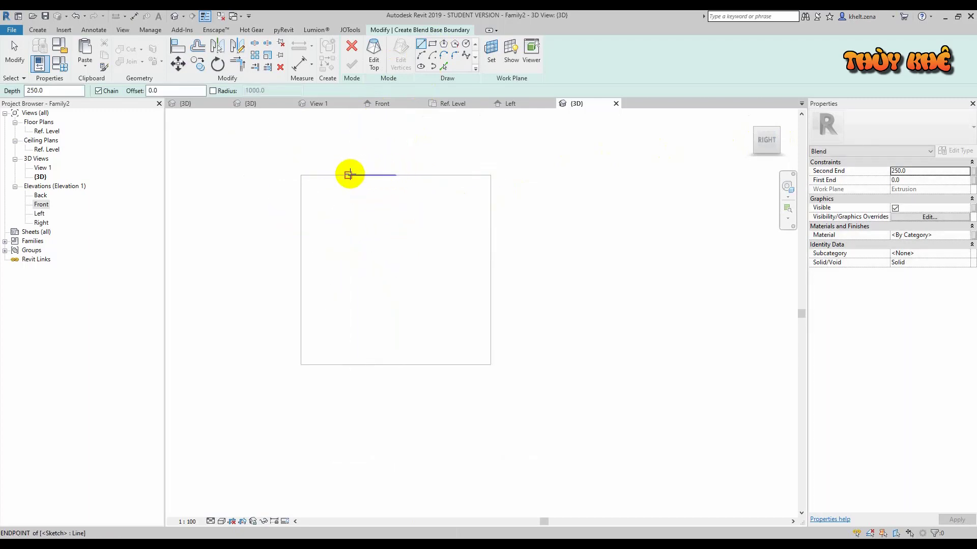
click(348, 174)
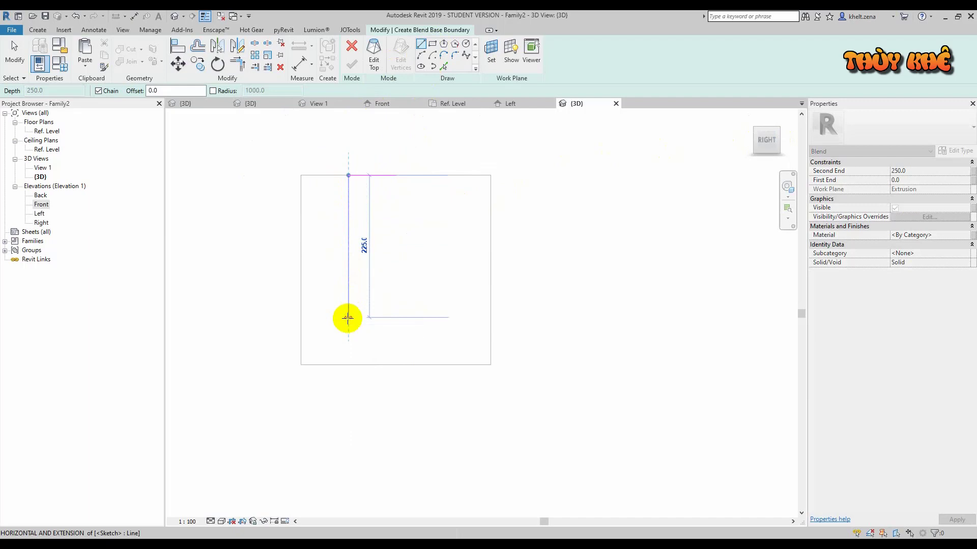
text(200)
key(Return)
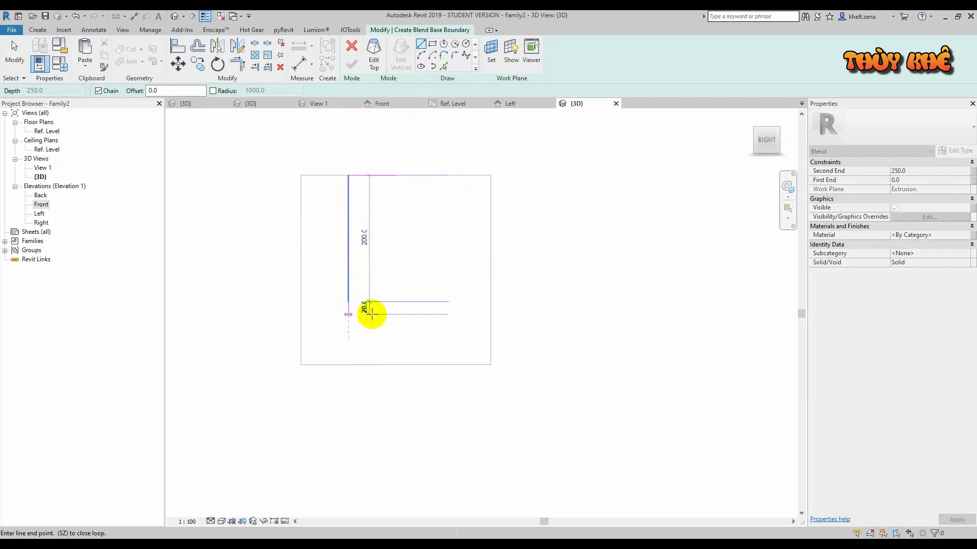
click(444, 301)
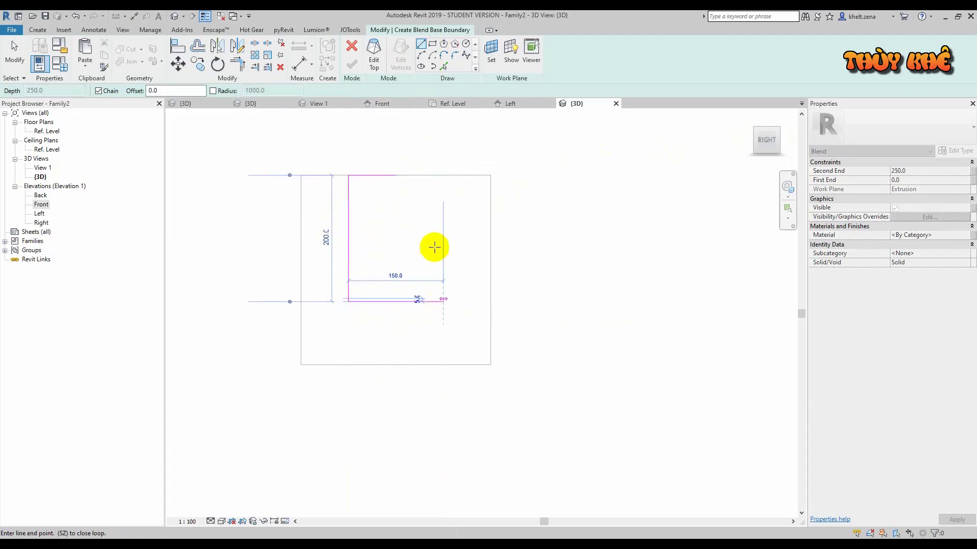
click(443, 175)
key(Escape)
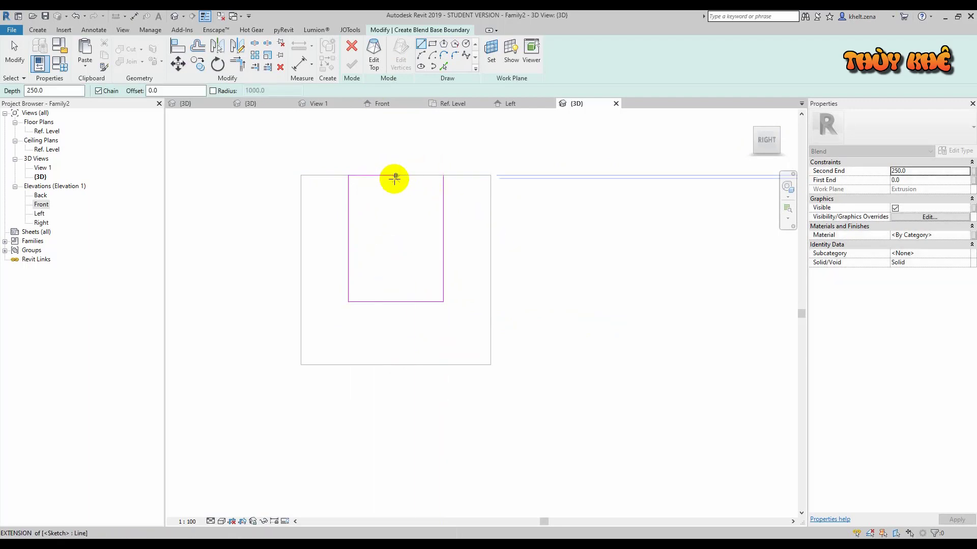
Step: Verify the rectangle's right and bottom side dimensions
scroll(392, 174, up, 1)
key(Escape)
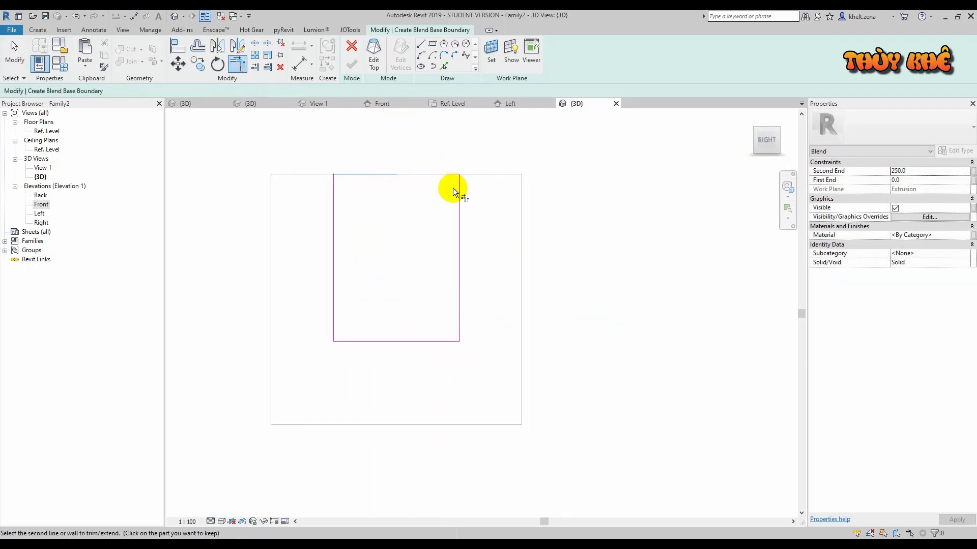
click(458, 196)
click(396, 296)
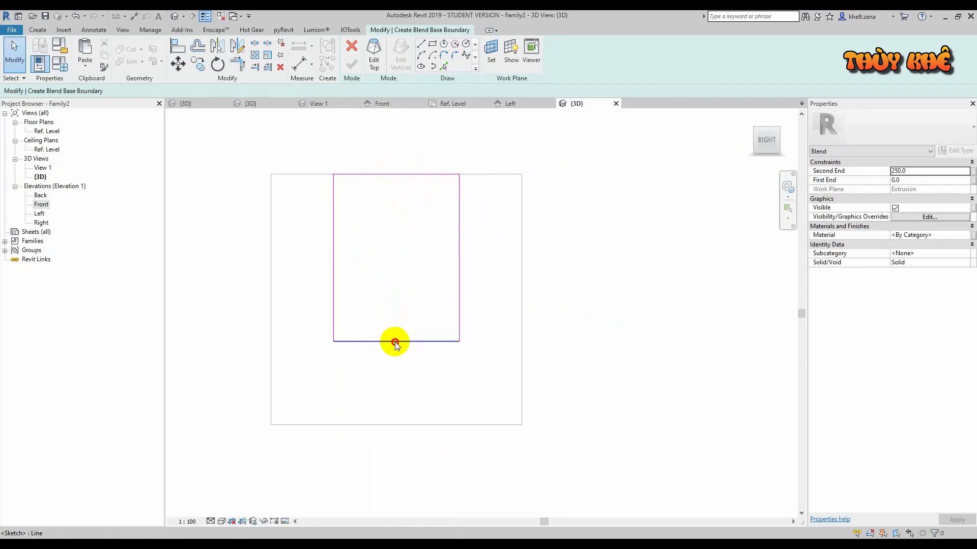
click(389, 341)
click(386, 251)
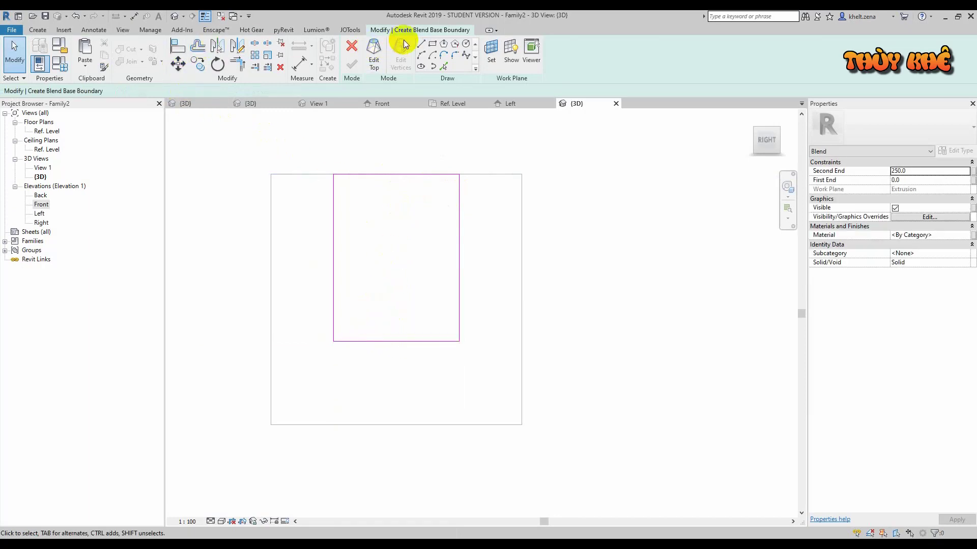
Step: Add a vertical centre line and offset top, bottom and centre lines 10 for flanges and web
click(420, 44)
click(396, 174)
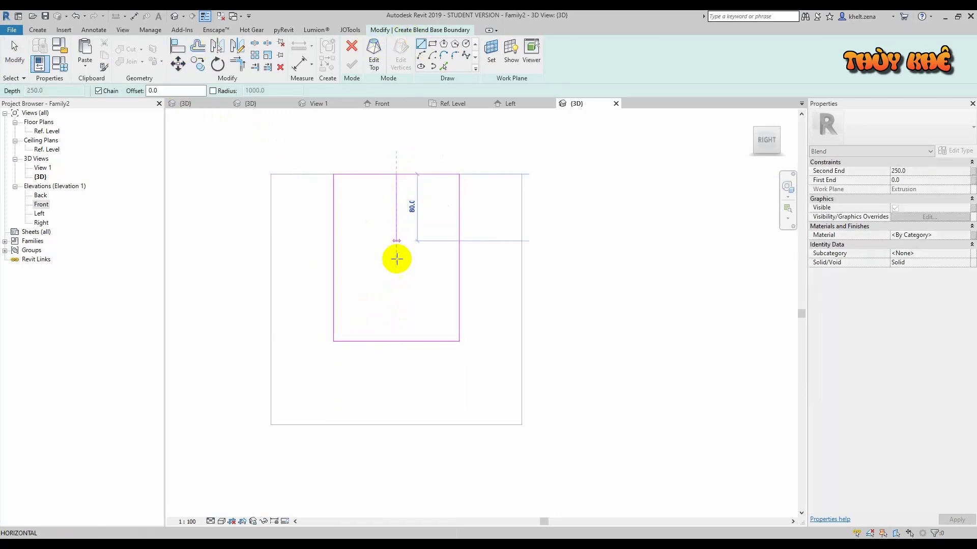
click(396, 340)
key(Escape)
click(198, 46)
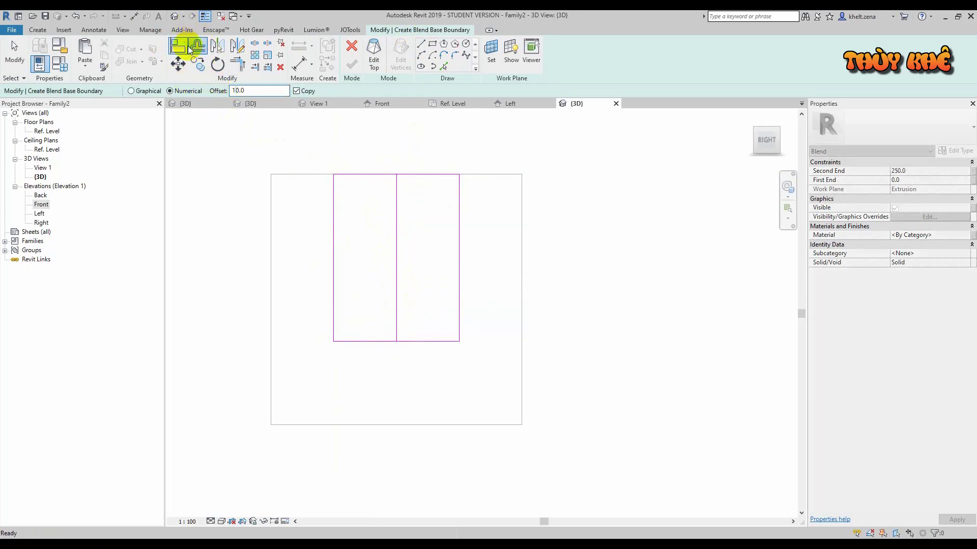
text(10)
click(362, 175)
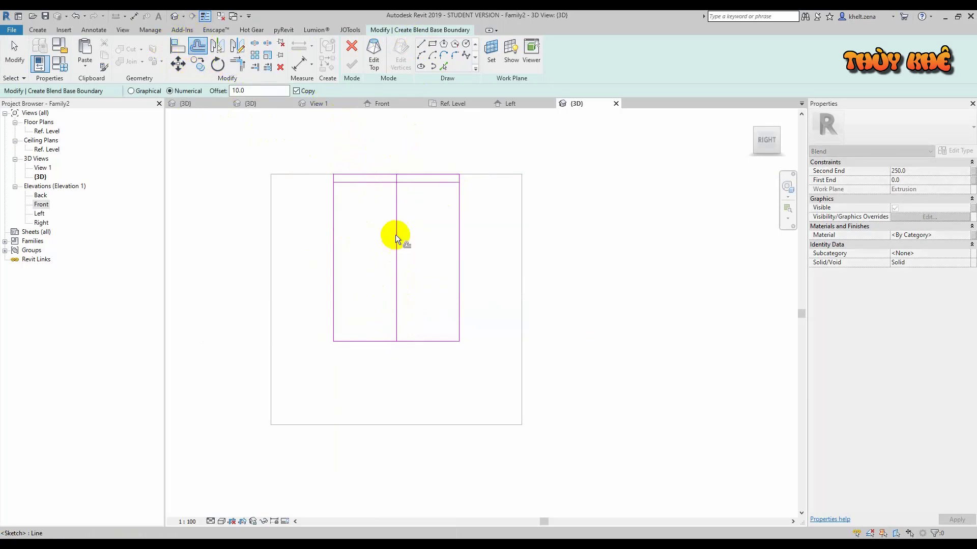
click(418, 340)
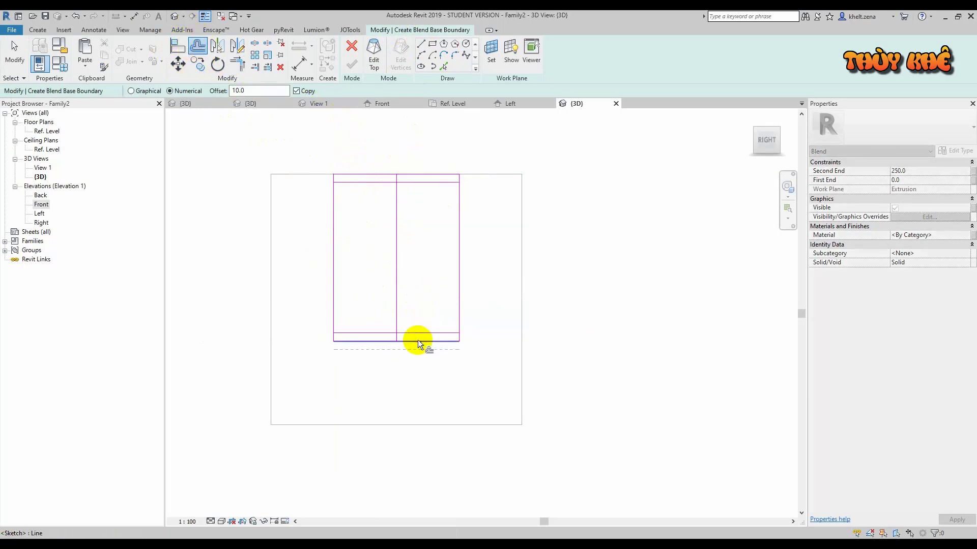
click(394, 273)
key(Escape)
Step: Move the centre line 5 so the 10-thick web is centred
scroll(404, 254, up, 3)
click(365, 282)
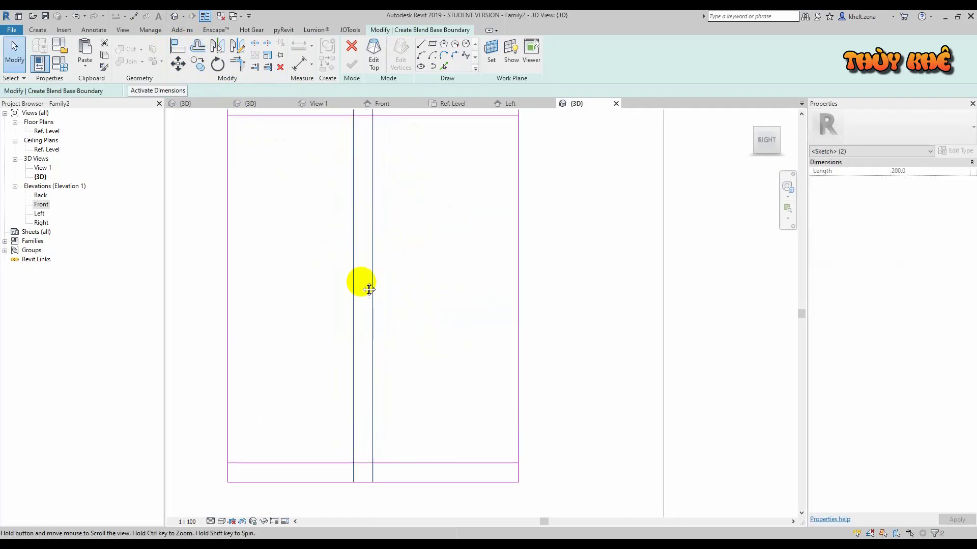
key(m)
key(v)
click(374, 278)
text(5)
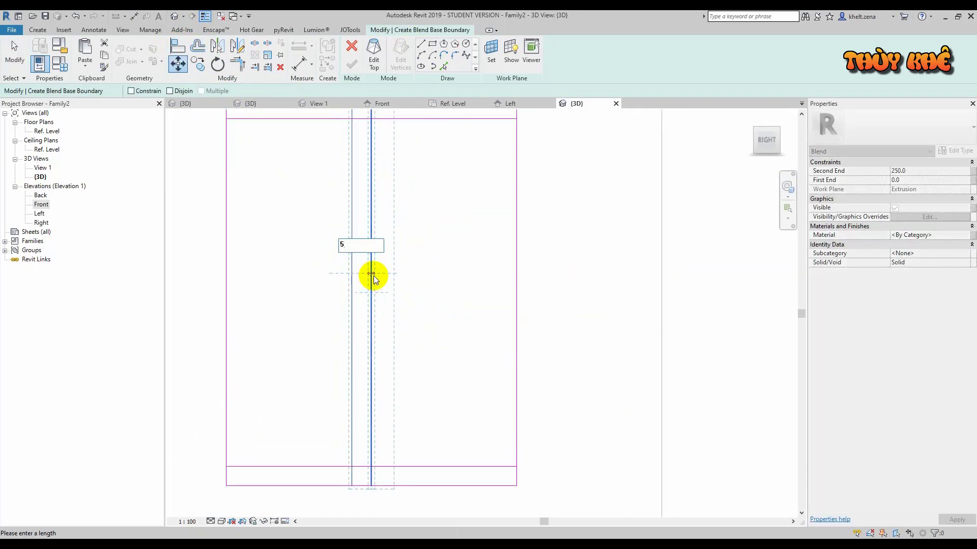
key(Return)
scroll(407, 239, down, 2)
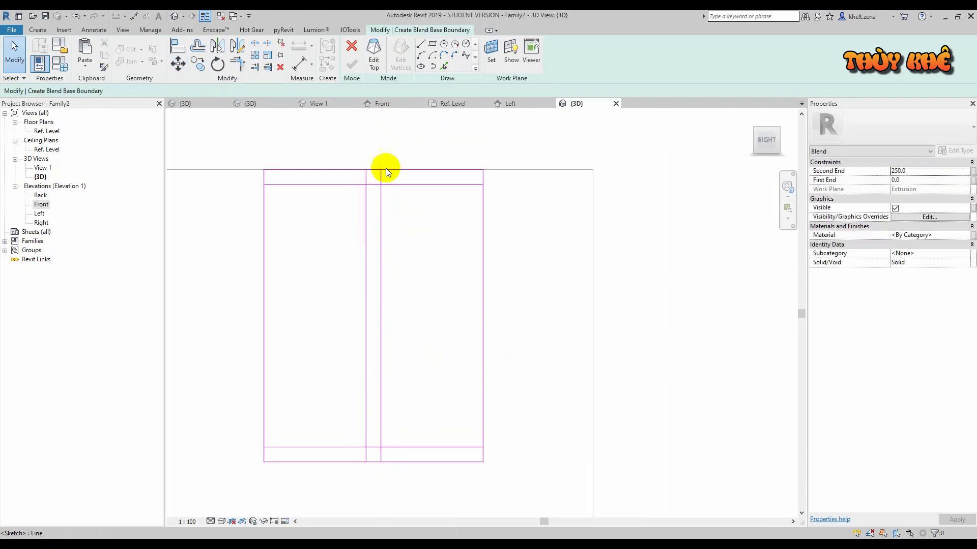
Step: Split the vertical line at the bottom flange and trim the web edges to both flanges
click(256, 44)
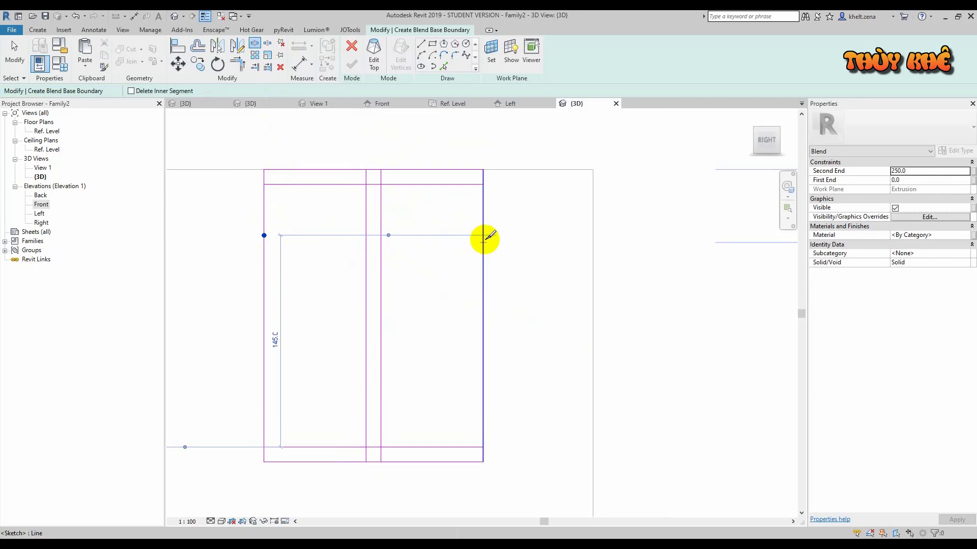
scroll(377, 182, up, 2)
scroll(377, 182, down, 2)
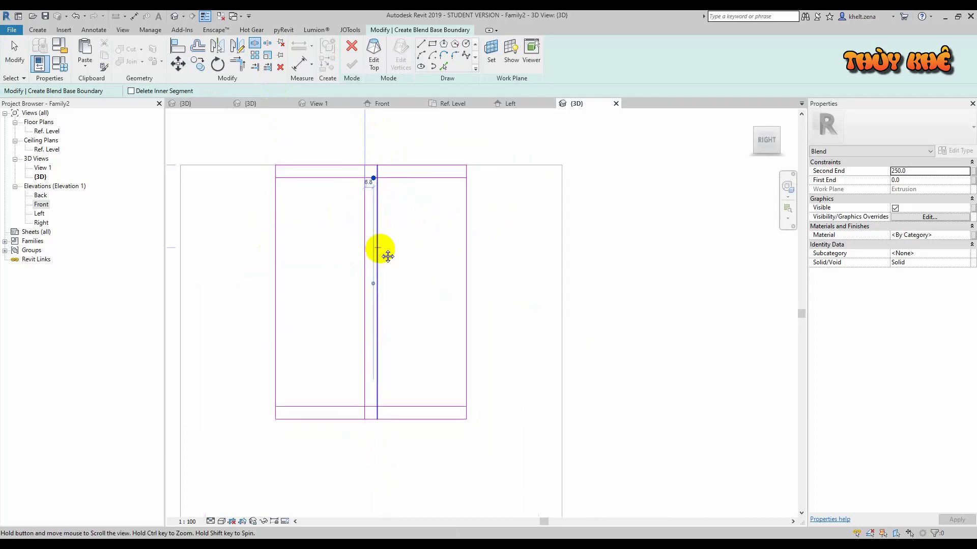
click(360, 367)
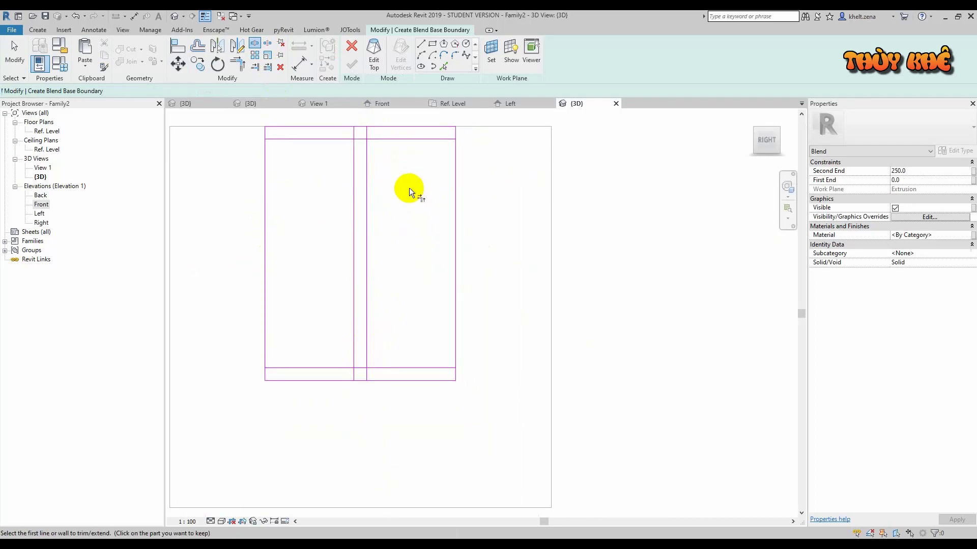
click(238, 64)
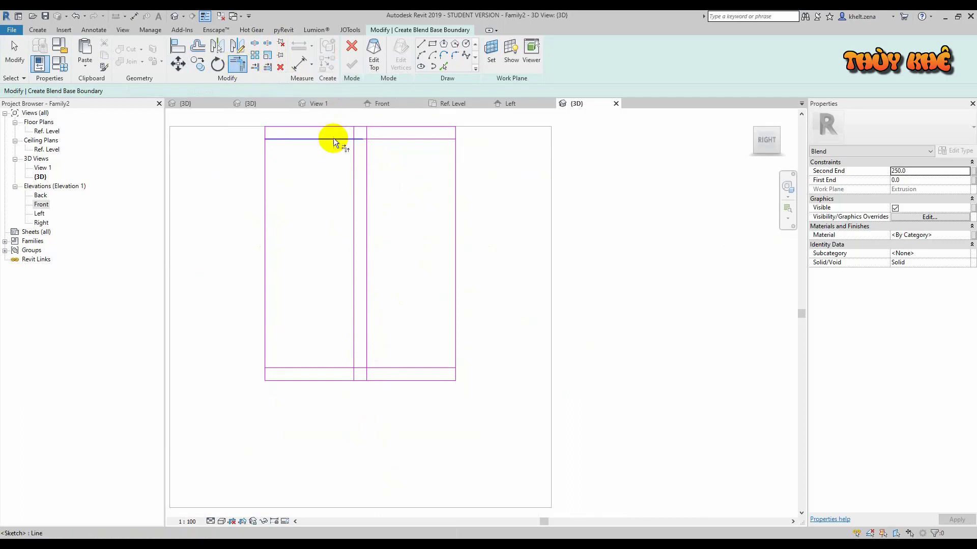
click(357, 161)
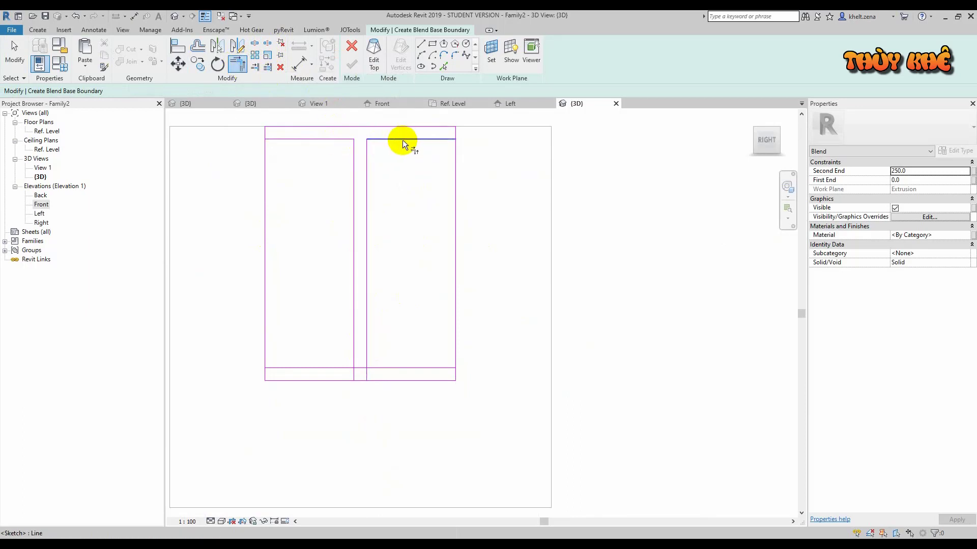
click(456, 237)
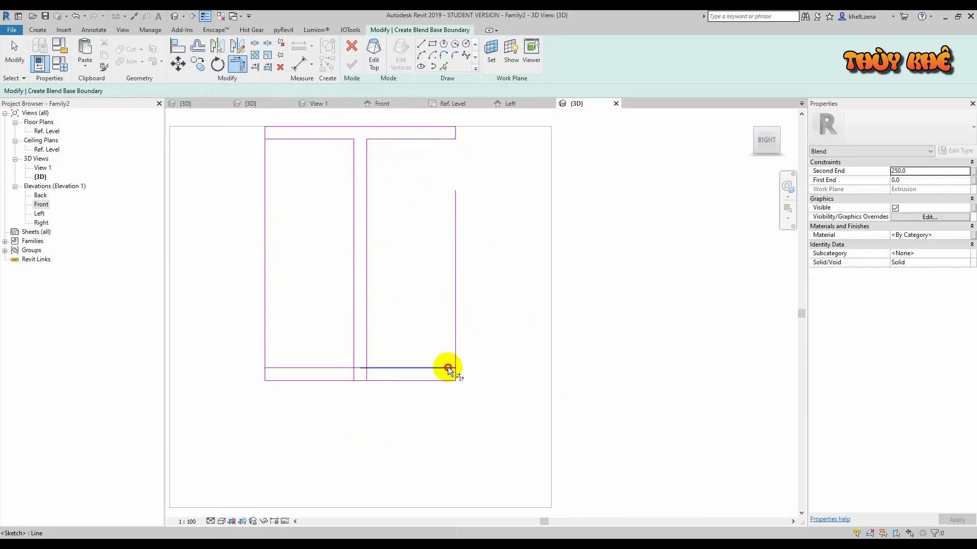
click(399, 368)
Step: Trim the remaining bottom and top-left corners to close the I-shaped profile
click(366, 348)
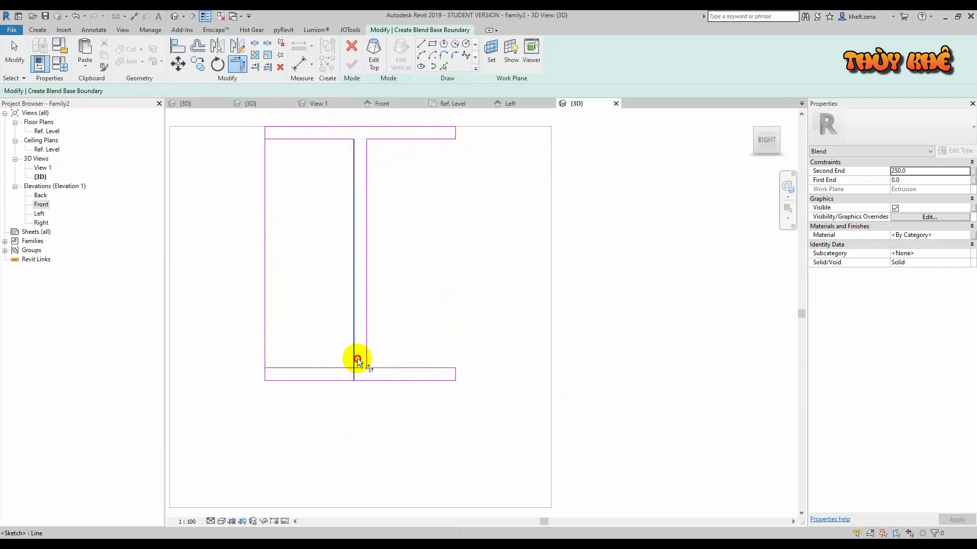
click(305, 367)
click(270, 374)
middle_drag(290, 283, 281, 324)
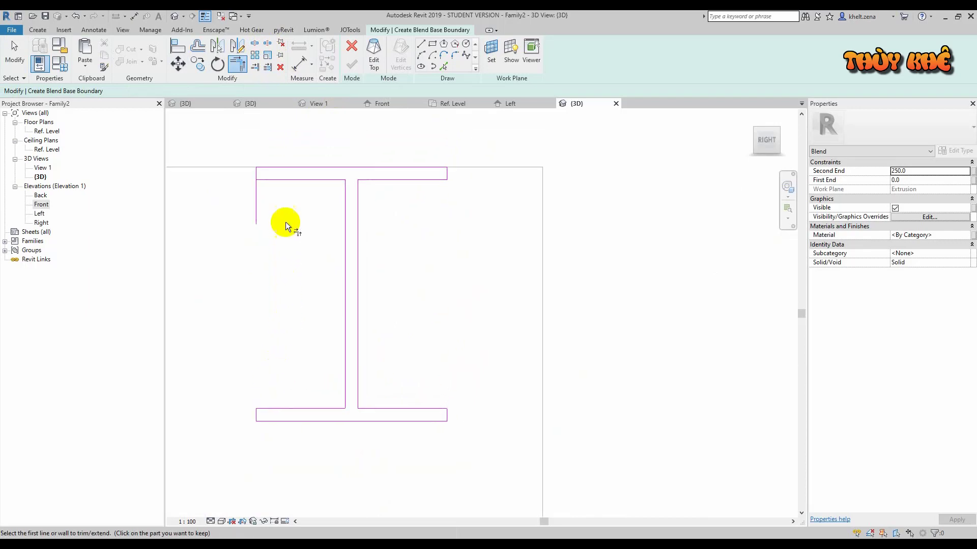
click(256, 173)
key(Escape)
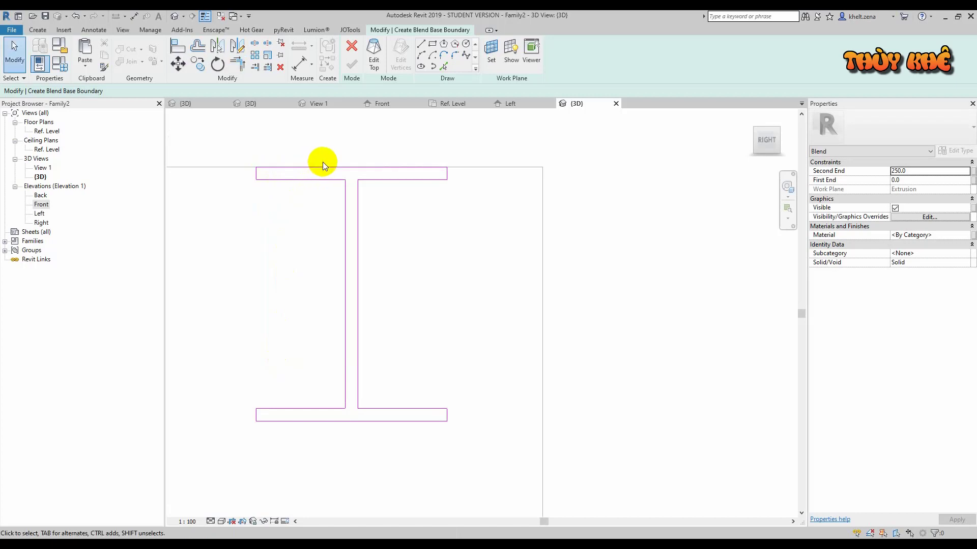
Step: Begin the top profile by picking the top flange edges and the web's left edge
click(372, 60)
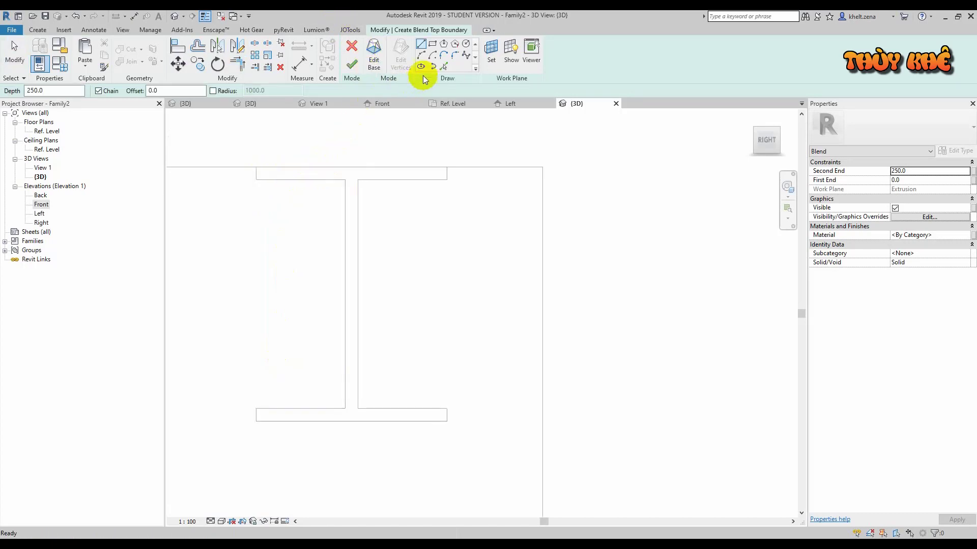
click(444, 68)
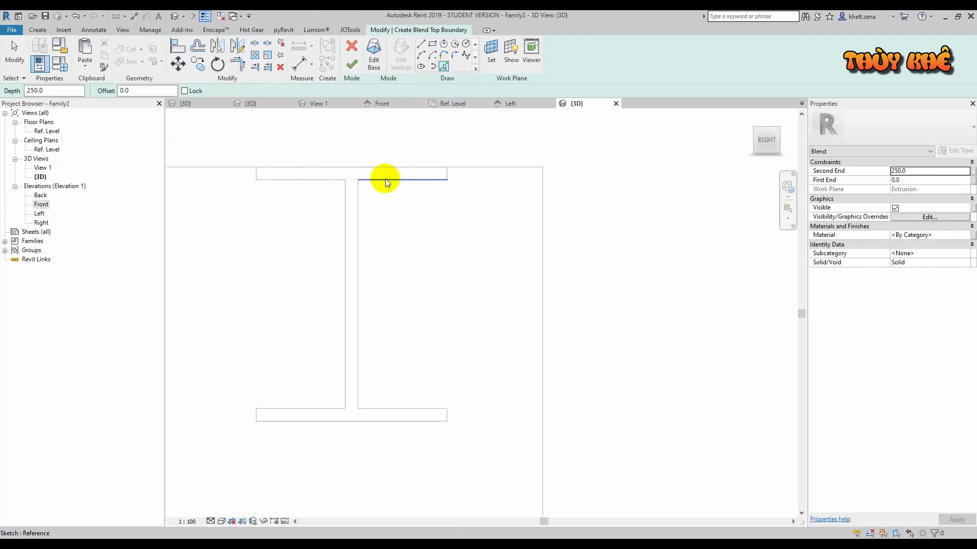
scroll(448, 172, up, 2)
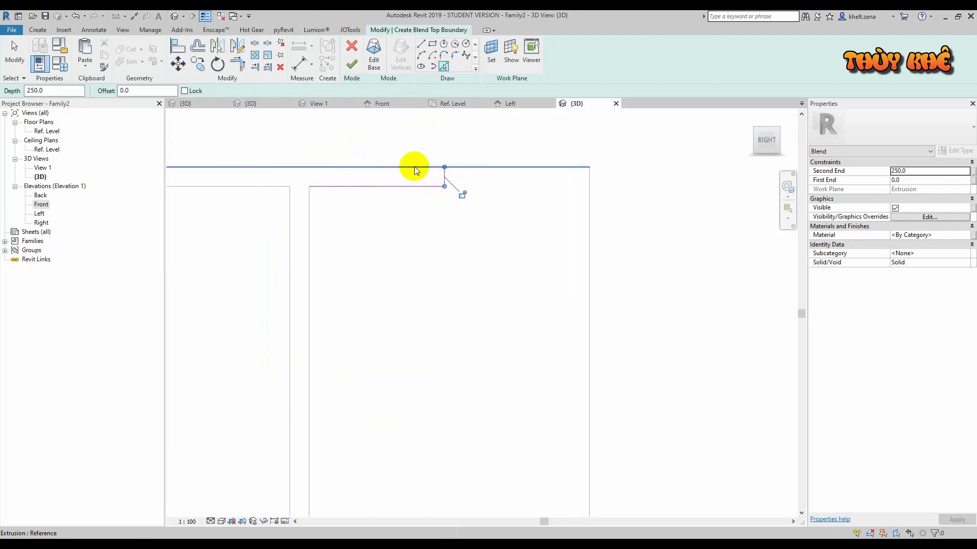
click(413, 166)
scroll(362, 189, down, 2)
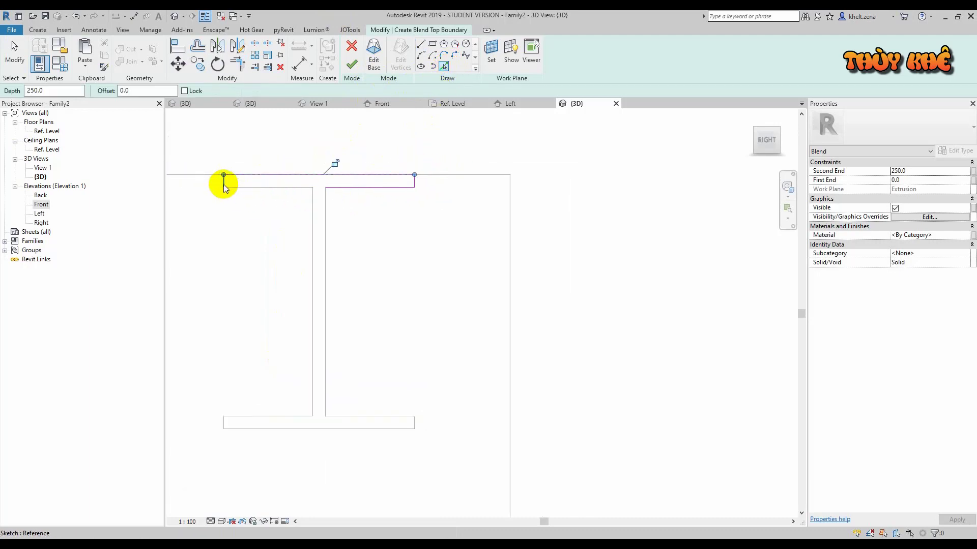
scroll(224, 184, up, 1)
click(224, 184)
click(292, 190)
click(341, 206)
Step: Pick the web's right edge and the bottom flange edges to complete the top profile
mouse_move(341, 207)
middle_down()
mouse_move(393, 258)
mouse_move(393, 233)
middle_up()
click(363, 244)
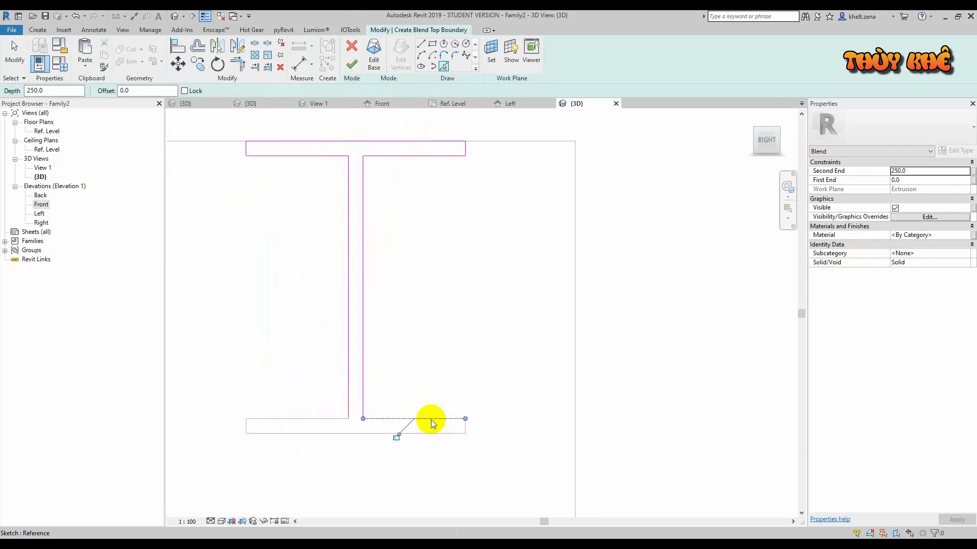
click(450, 437)
scroll(469, 424, up, 2)
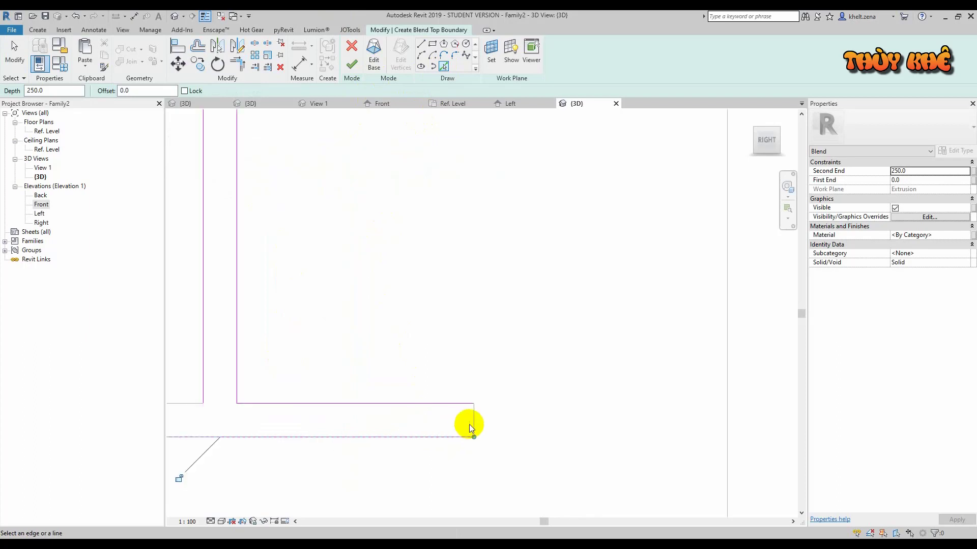
middle_drag(471, 423, 617, 421)
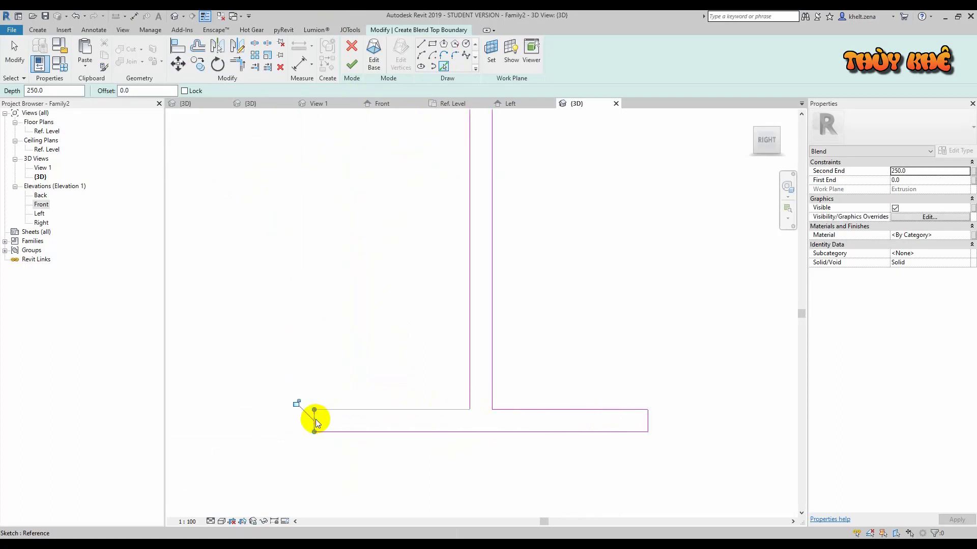
click(396, 414)
scroll(465, 367, down, 2)
click(470, 366)
key(Escape)
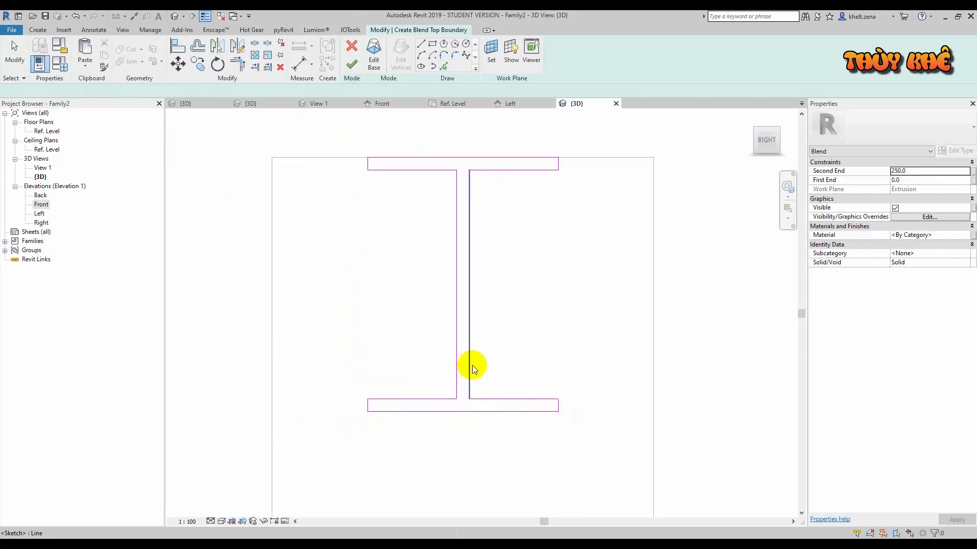
Step: Move the bottom flange lines up 100 to make the top I-section shallower
drag(337, 346, 687, 468)
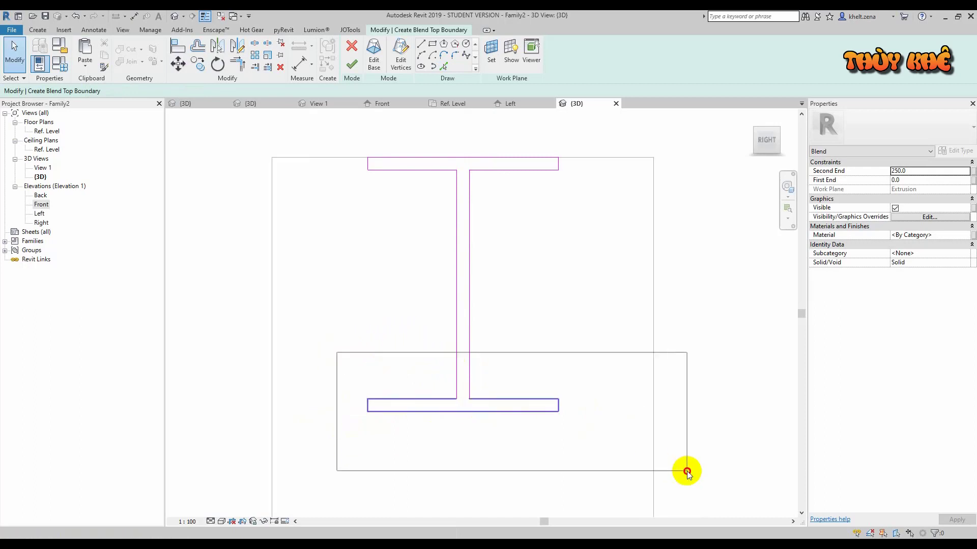
key(m)
key(v)
click(637, 429)
text(100)
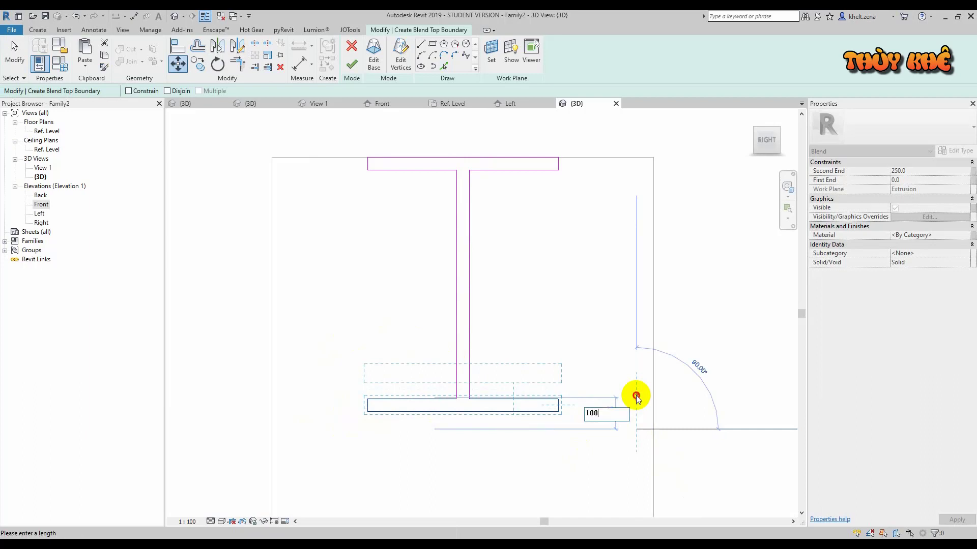
key(Return)
Step: Finish the top profile, raise the blend's Second End, and orbit to inspect the tapered beam
click(354, 67)
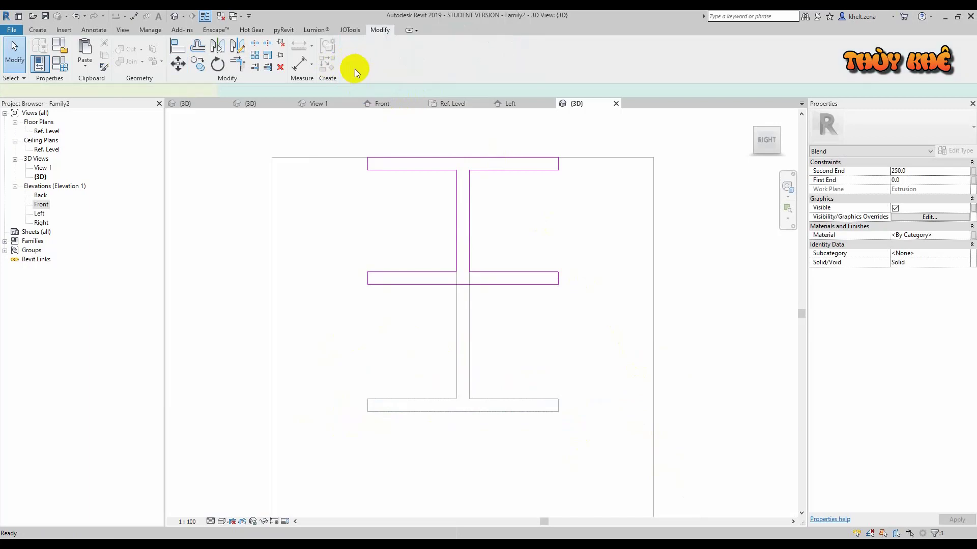
click(934, 173)
text(1990)
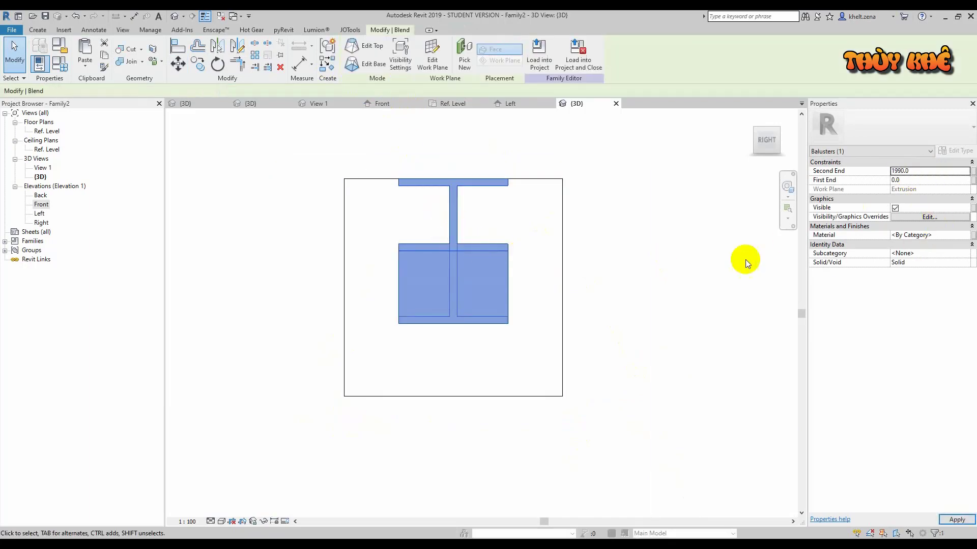
click(661, 288)
mouse_move(661, 288)
shift+middle_down()
mouse_move(572, 291)
mouse_move(684, 301)
mouse_move(624, 246)
mouse_move(327, 247)
mouse_move(635, 236)
mouse_move(651, 180)
mouse_move(667, 279)
mouse_move(661, 374)
mouse_move(621, 211)
mouse_move(629, 199)
mouse_move(634, 308)
mouse_move(548, 200)
mouse_move(634, 406)
shift+middle_up()
drag(639, 349, 367, 253)
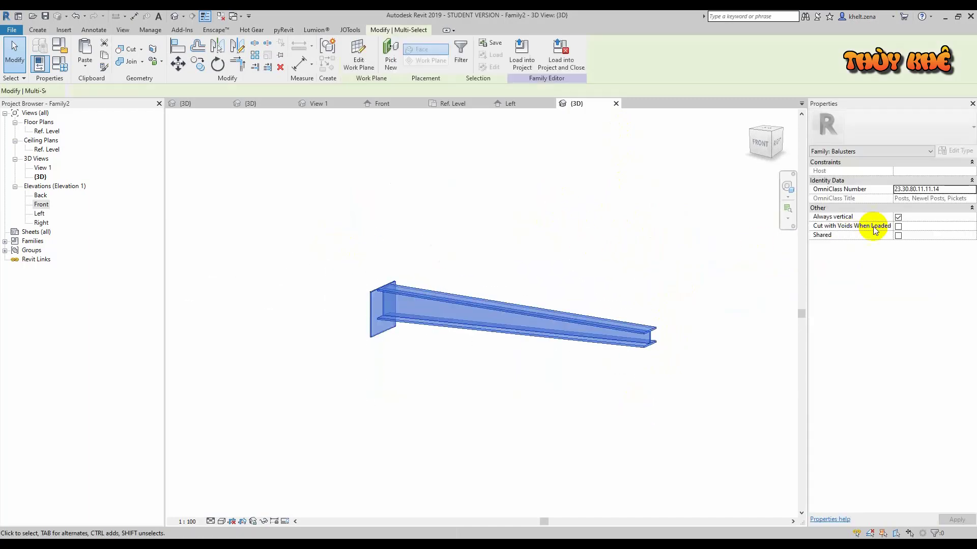
click(693, 221)
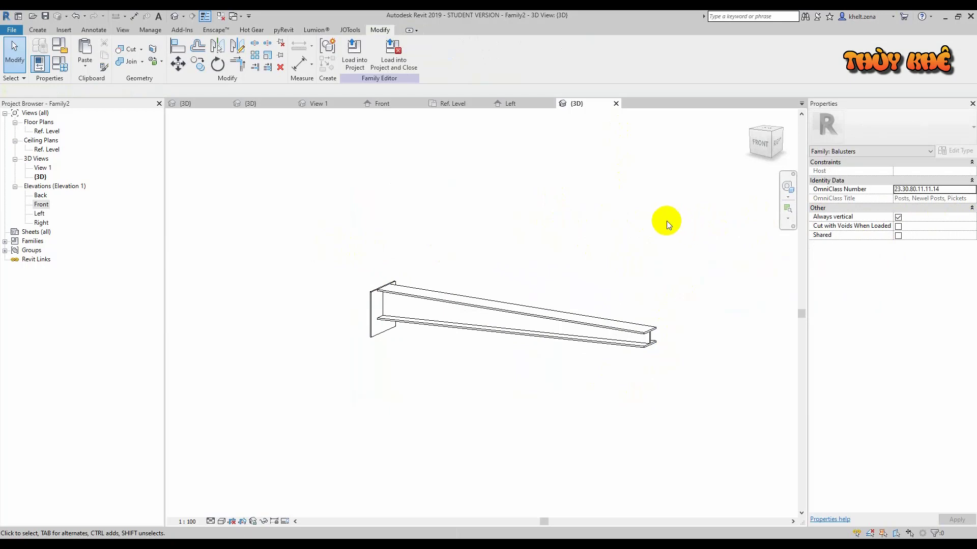
Step: Load the Chan nhen kinh v1.rfa family from the Desktop
middle_drag(666, 220, 640, 218)
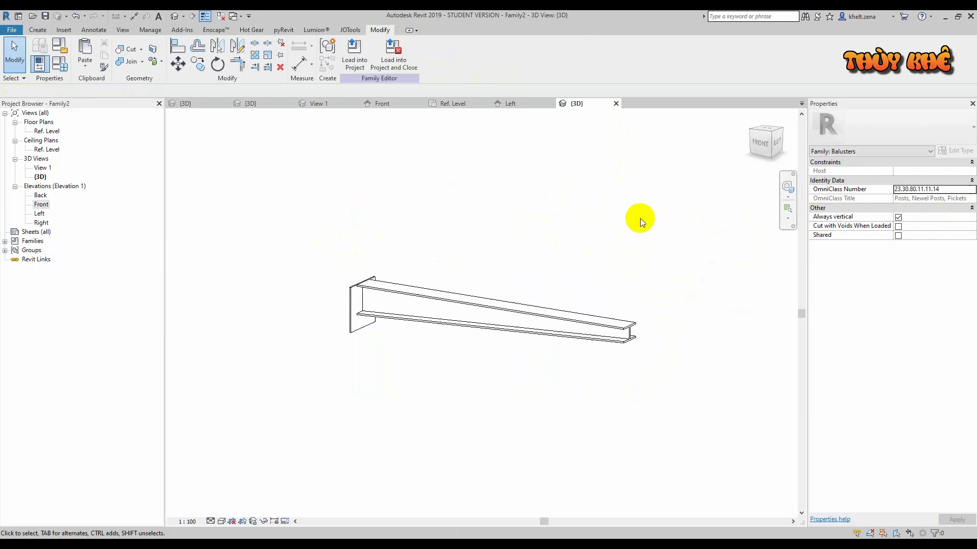
click(63, 30)
click(407, 59)
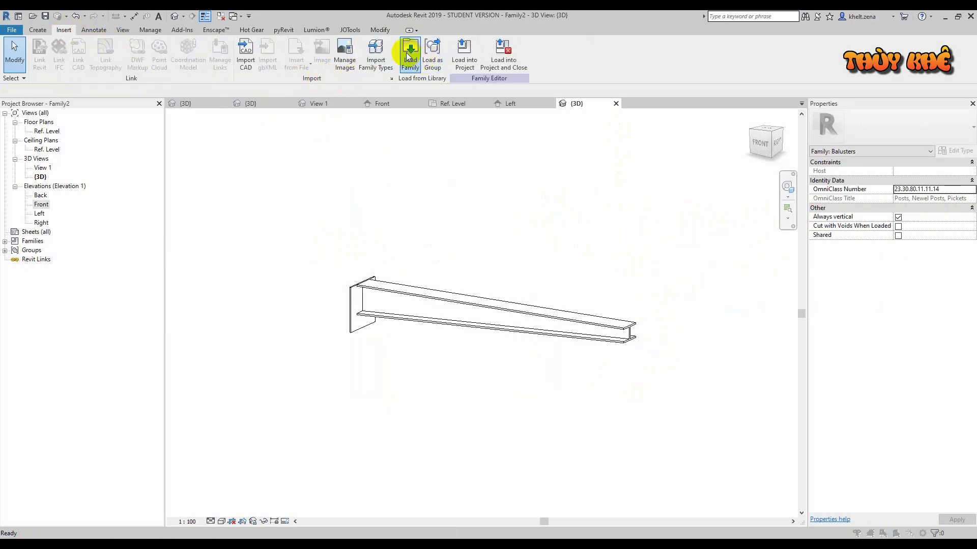
click(213, 175)
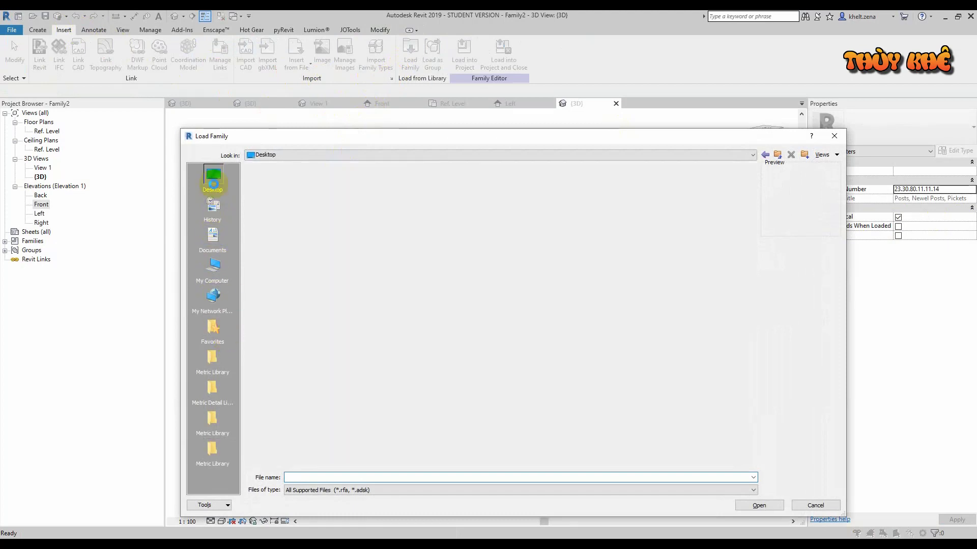
click(500, 206)
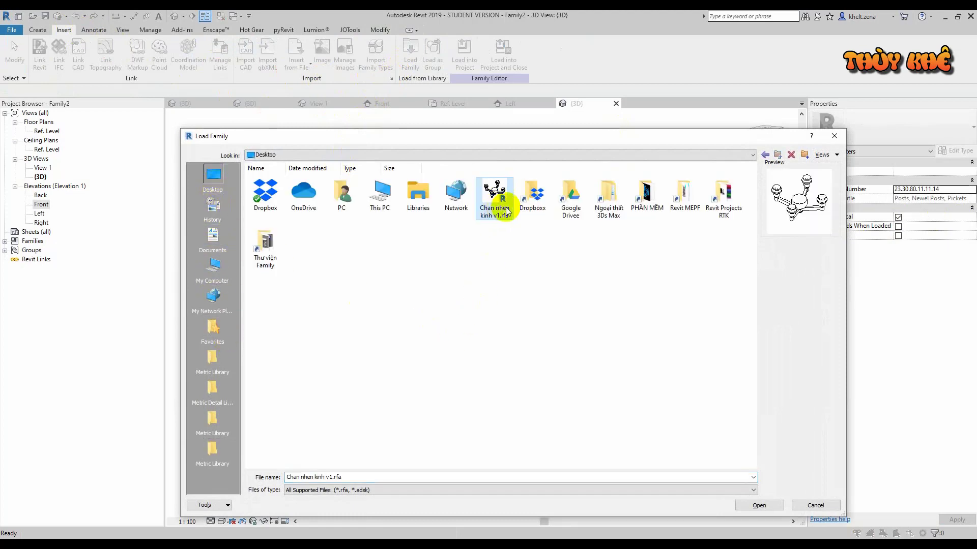
click(759, 506)
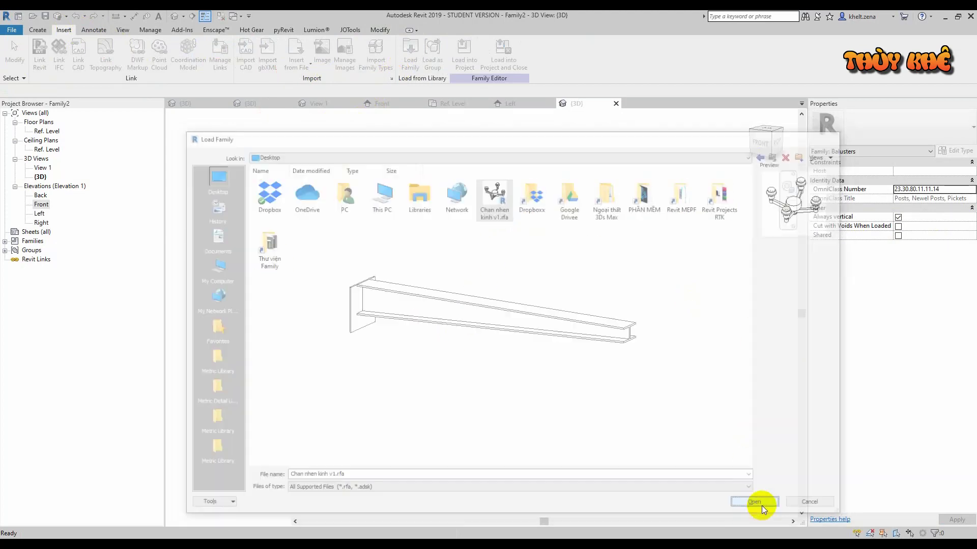
mouse_move(765, 141)
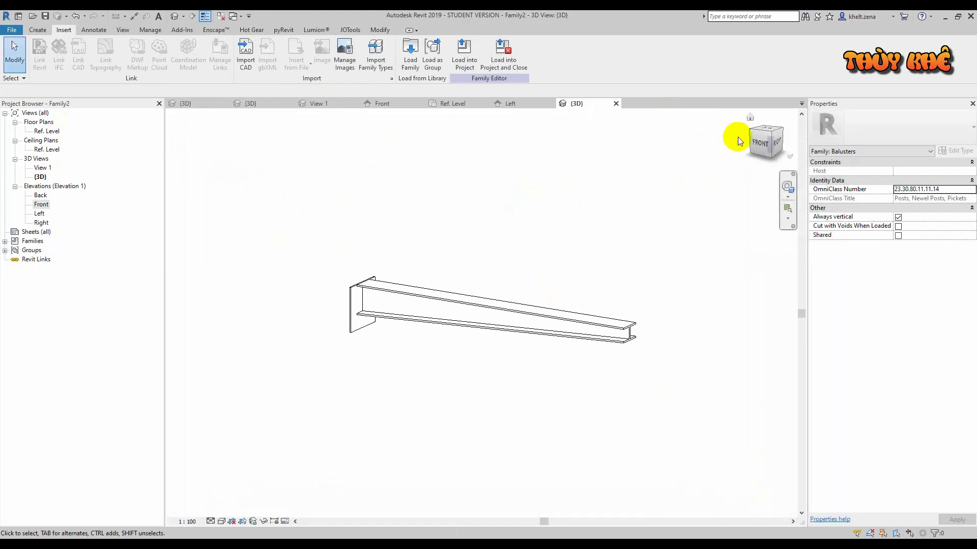
Step: Start a component placement with the Chan nhen kinh v1 type, viewing the beam from above
click(758, 134)
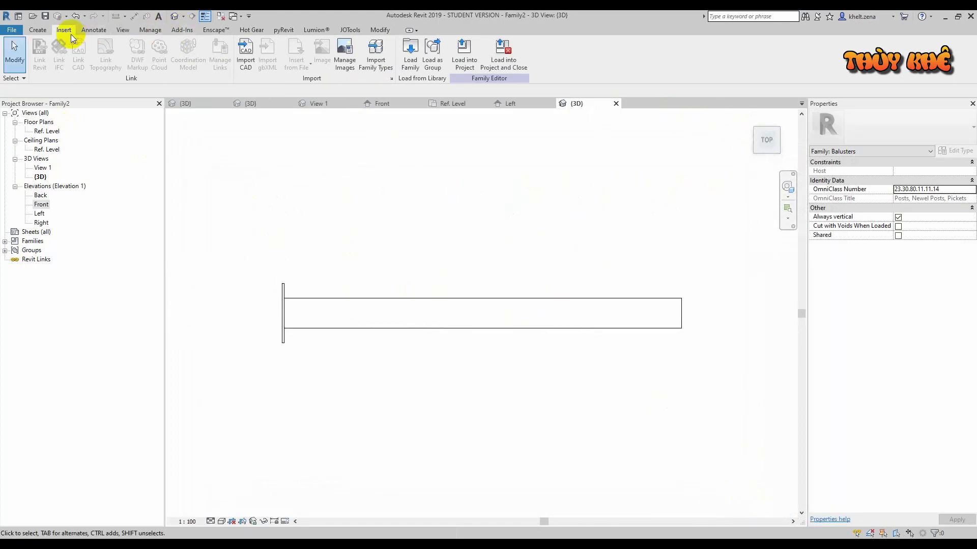
click(37, 31)
click(255, 47)
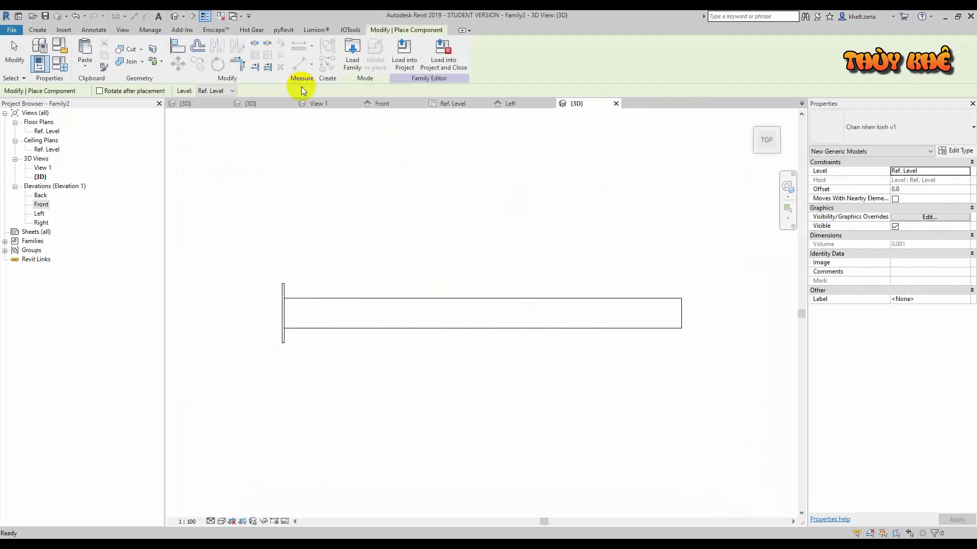
click(886, 129)
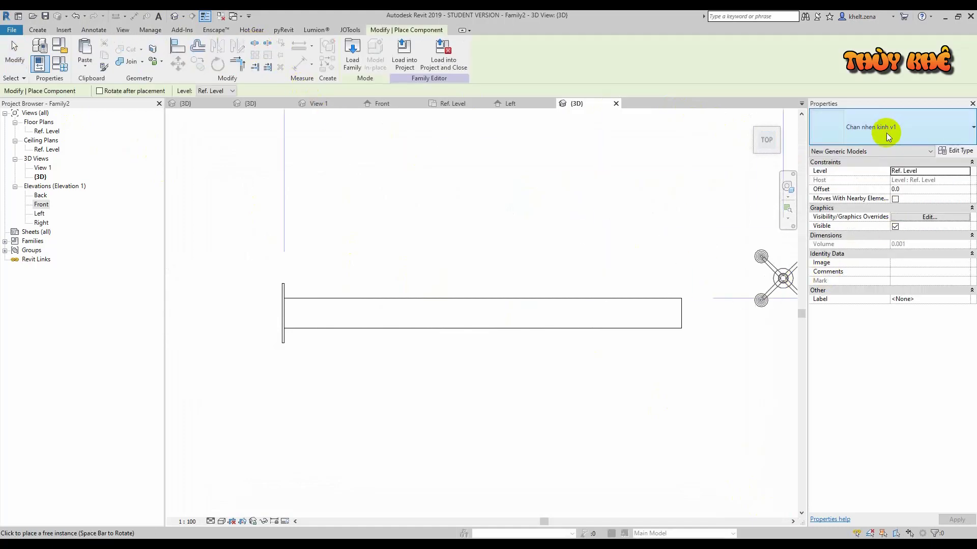
click(870, 130)
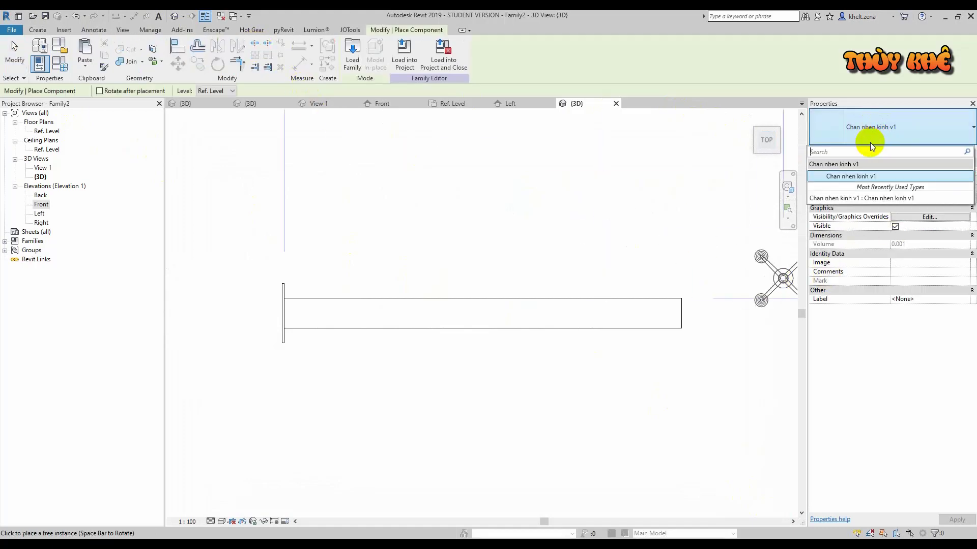
click(864, 175)
Step: Place the spider fitting at the beam tip's midpoint and check it from the front
scroll(671, 305, up, 4)
scroll(681, 319, up, 5)
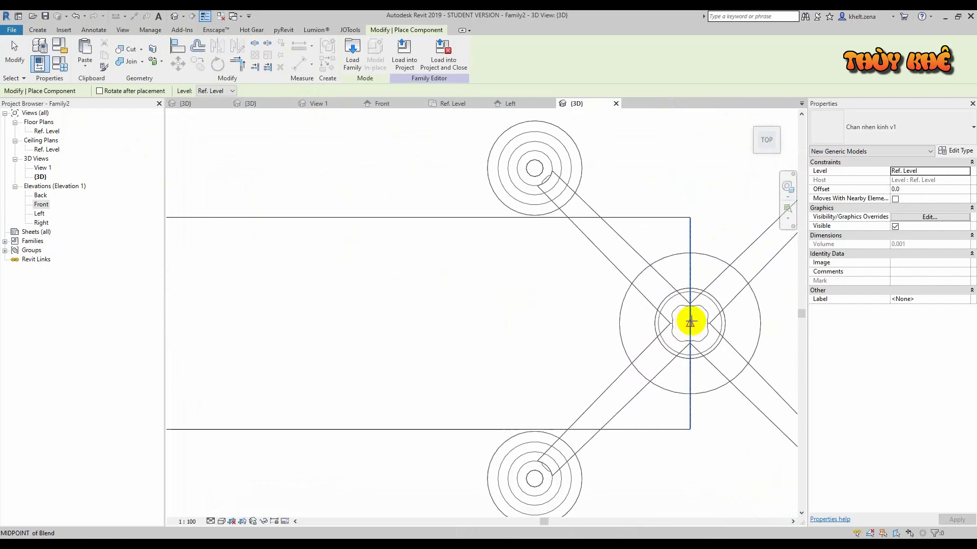
click(691, 323)
scroll(690, 323, down, 3)
scroll(712, 315, down, 2)
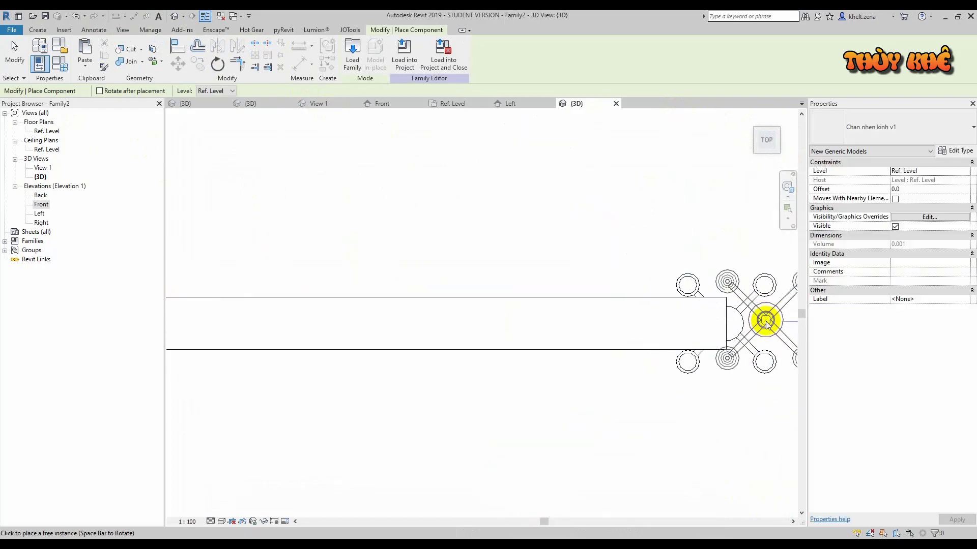
key(Escape)
click(744, 325)
click(767, 158)
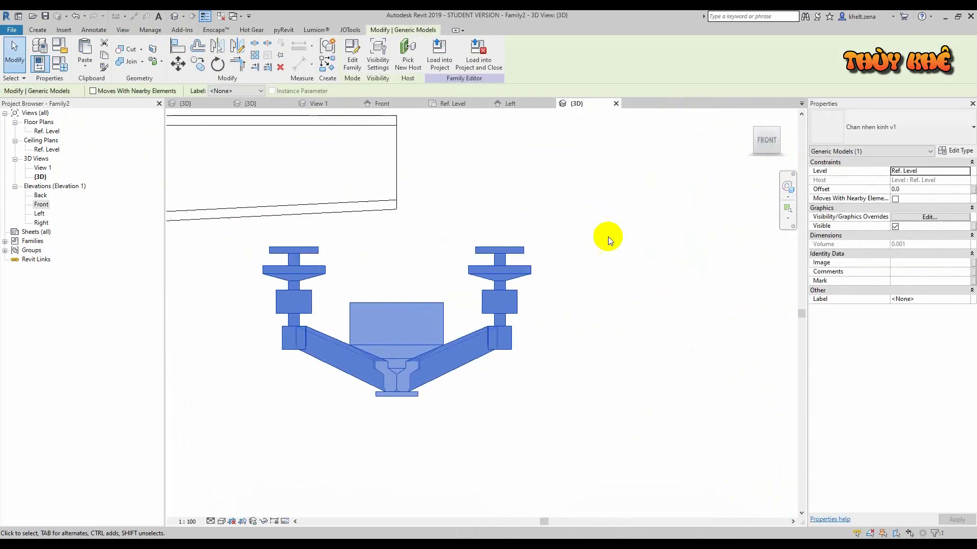
Step: Move the spider fitting up 300 to the beam's top edge in the Front view
middle_drag(489, 317, 528, 435)
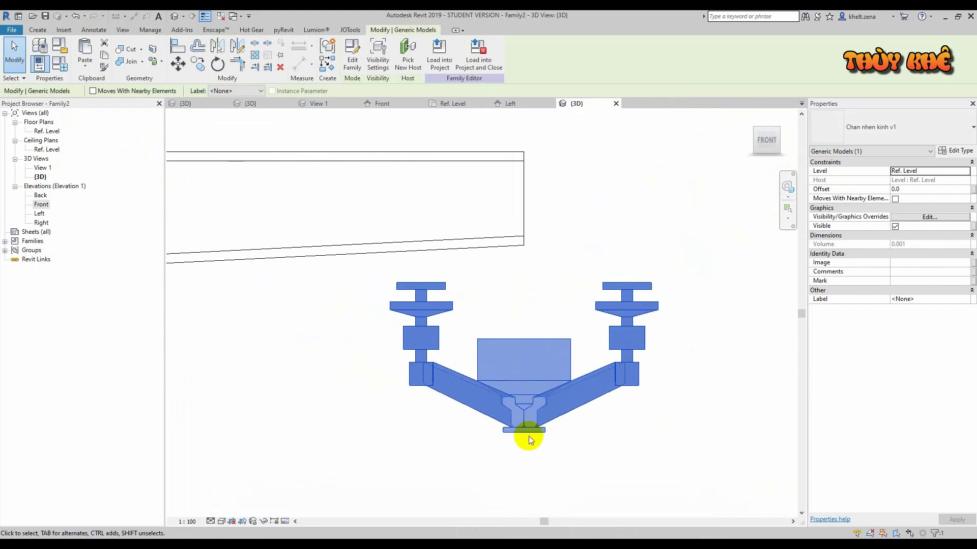
key(m)
key(v)
click(524, 432)
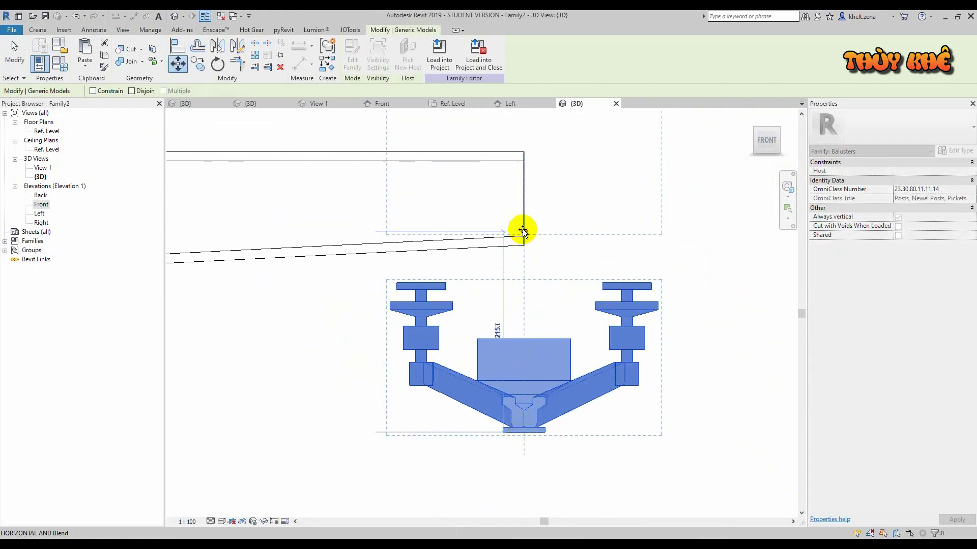
click(523, 150)
Step: Move the fitting left onto the upper flange near the beam tip
key(m)
key(v)
click(523, 150)
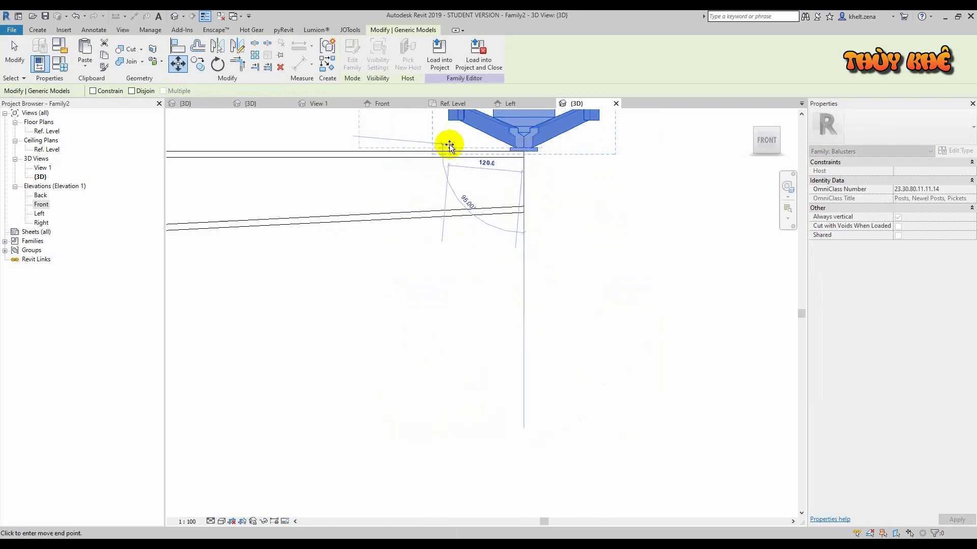
click(407, 149)
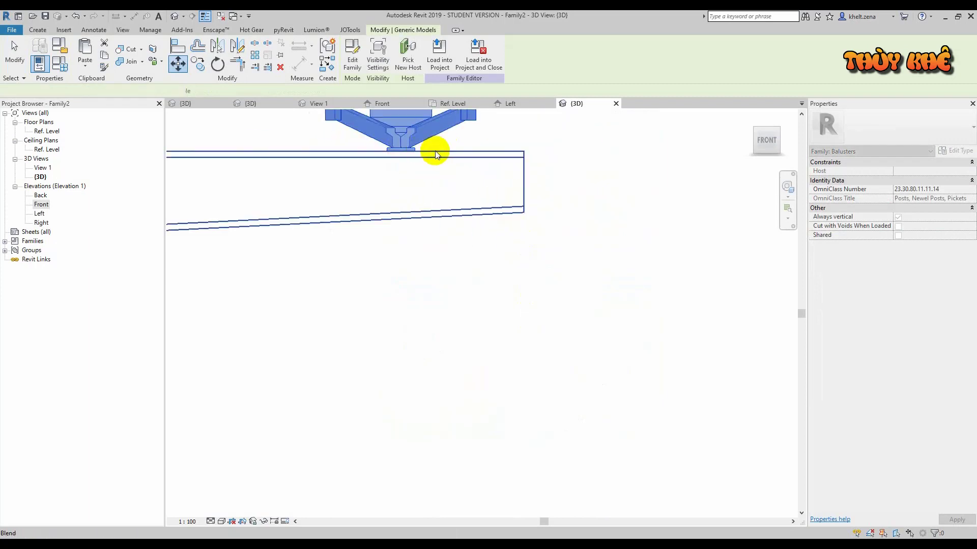
scroll(437, 149, down, 2)
middle_drag(505, 169, 636, 307)
key(m)
key(v)
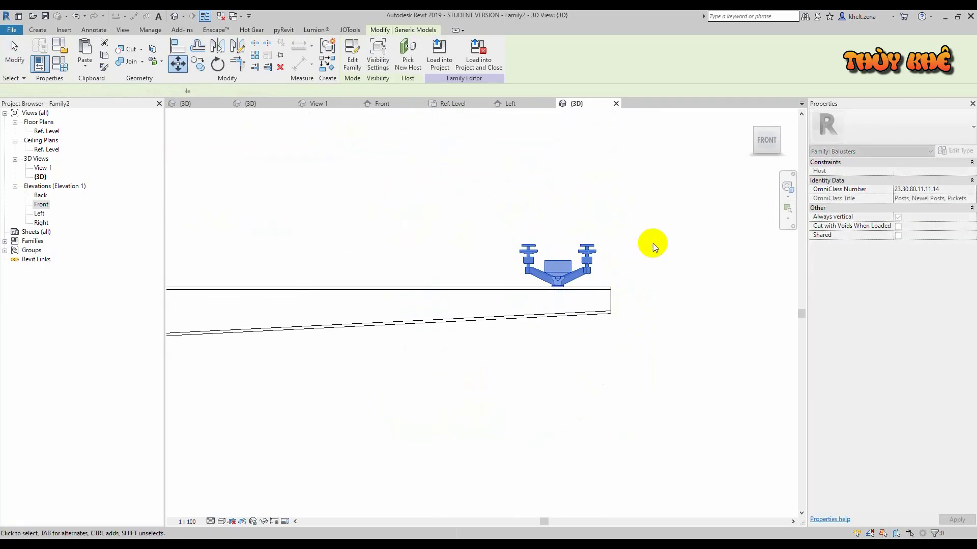
scroll(652, 247, down, 2)
key(Escape)
click(762, 146)
Step: Copy the spider fitting 1600 toward the end plate
scroll(593, 233, down, 2)
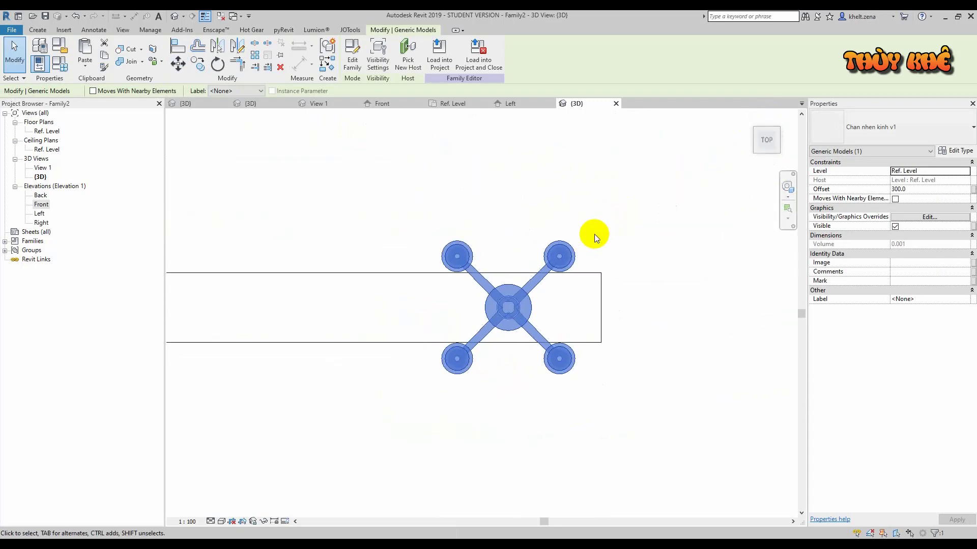
scroll(593, 234, down, 2)
middle_drag(593, 233, 716, 325)
key(c)
key(o)
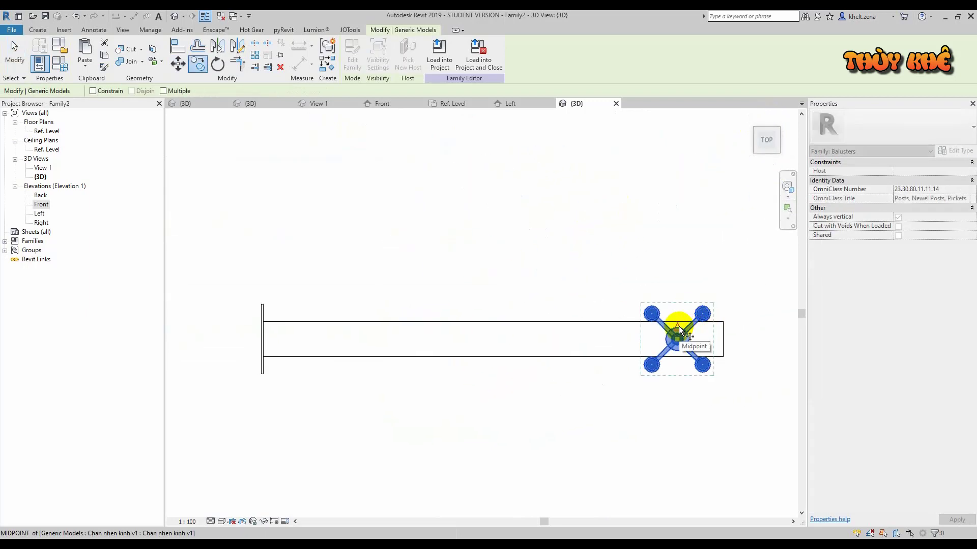
click(679, 330)
text(1600)
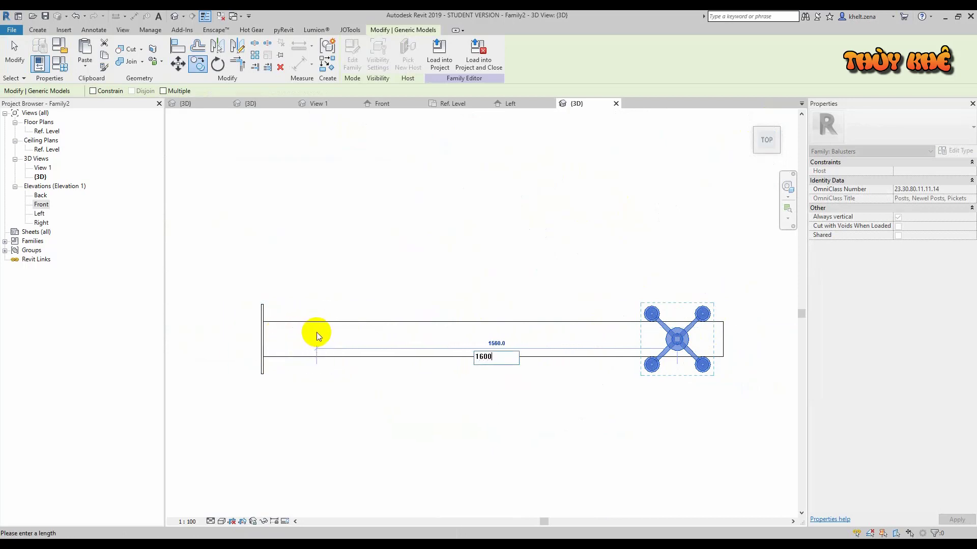
key(Return)
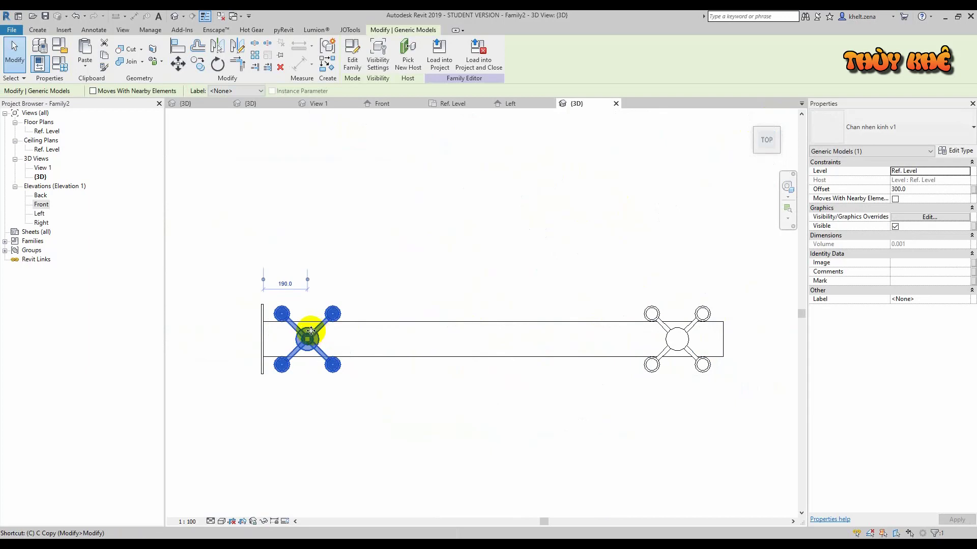
Step: With Multiple checked, copy a third fitting 800 from the end fitting to mid-span
key(c)
key(o)
click(307, 333)
scroll(273, 320, up, 2)
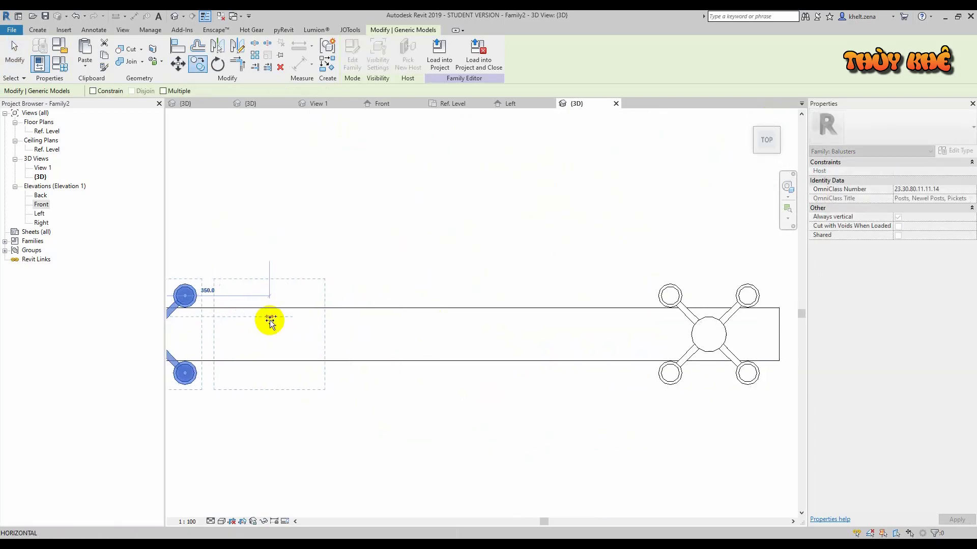
click(163, 91)
scroll(466, 334, down, 2)
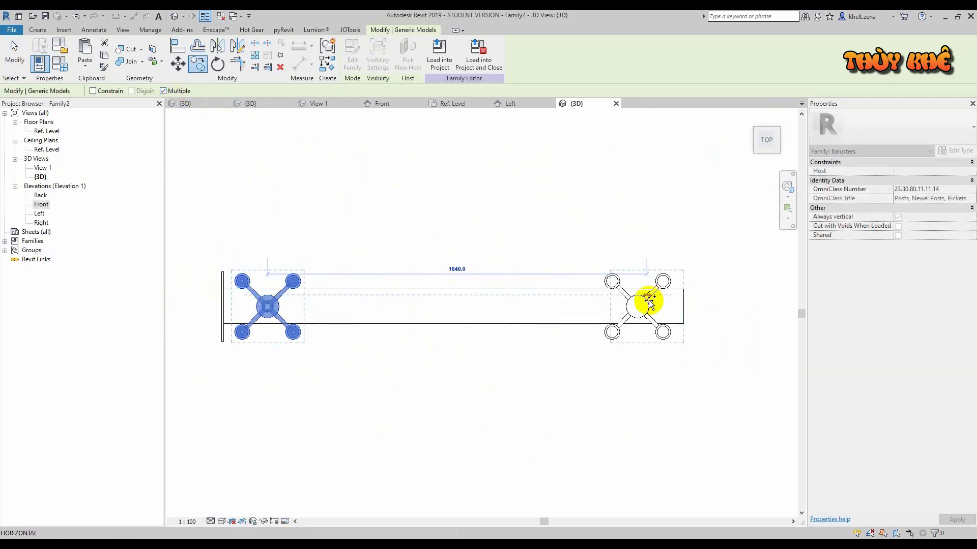
text(800)
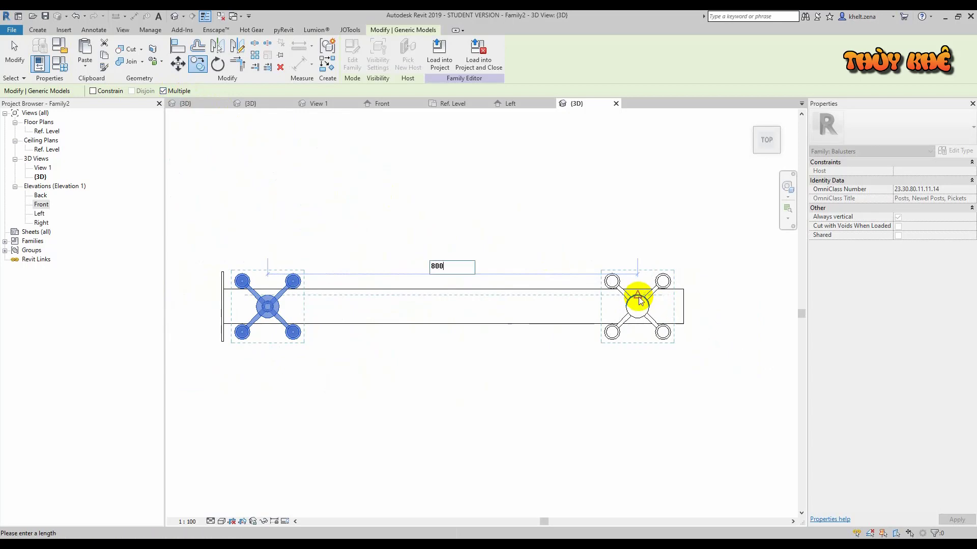
key(Return)
key(Escape)
mouse_move(530, 380)
shift+middle_down()
mouse_move(523, 235)
mouse_move(461, 85)
mouse_move(636, 305)
mouse_move(654, 360)
shift+middle_up()
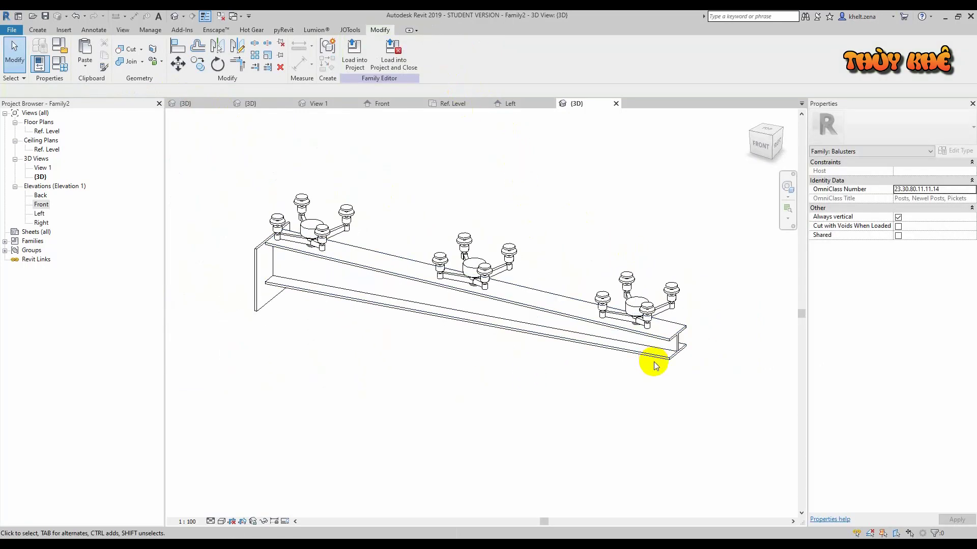
Step: Align the end spider fitting's base to the sloped top face of the beam's upper flange
scroll(664, 307, up, 3)
scroll(609, 288, up, 2)
mouse_move(609, 288)
shift+middle_down()
mouse_move(618, 233)
mouse_move(610, 251)
mouse_move(345, 146)
shift+middle_up()
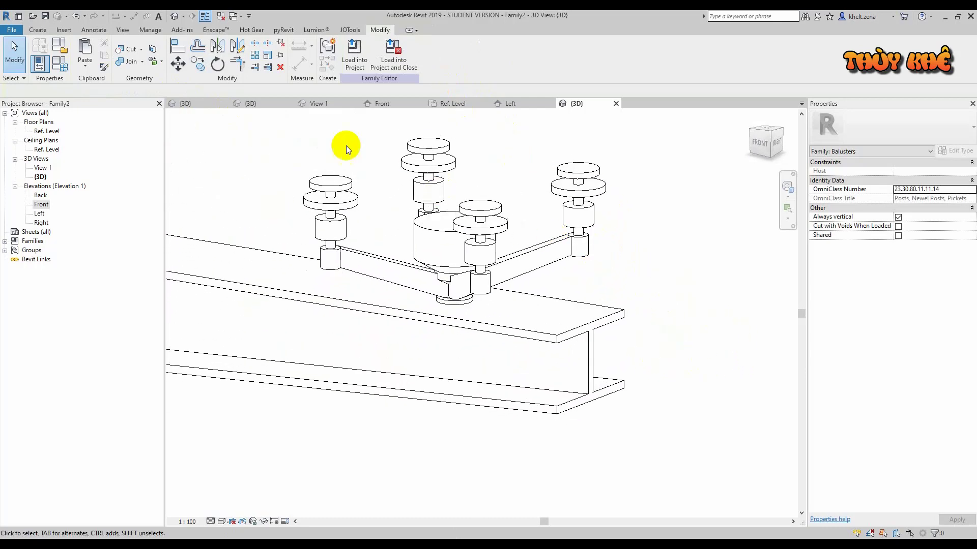
click(184, 47)
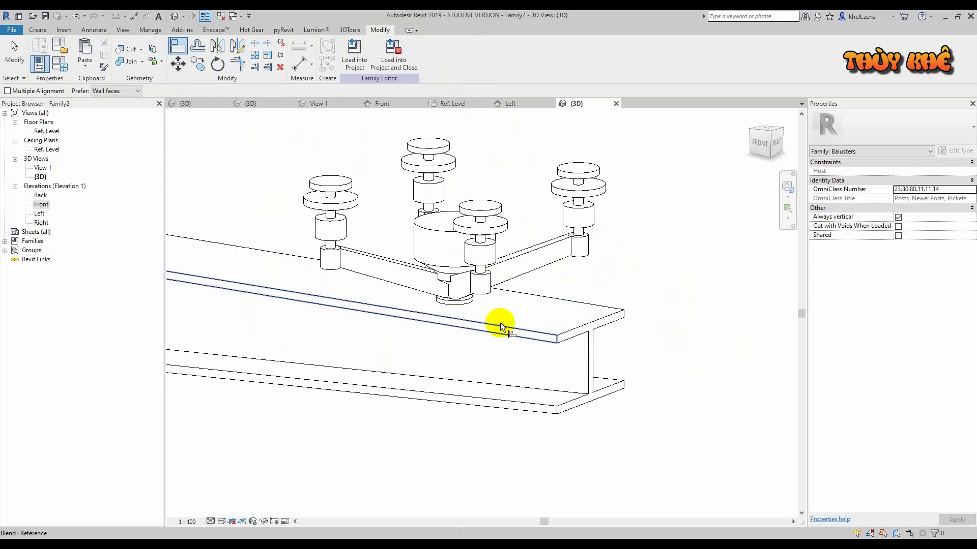
scroll(466, 305, up, 3)
click(467, 308)
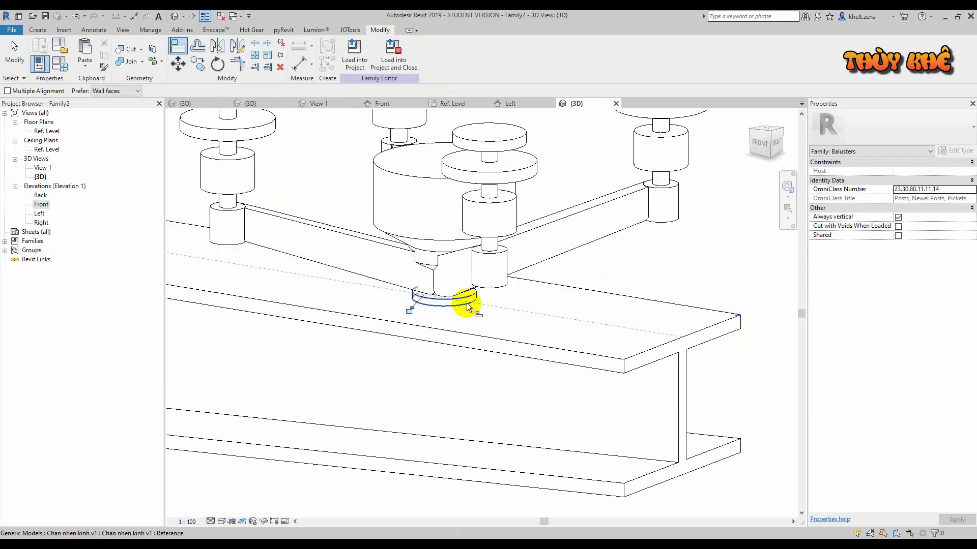
scroll(414, 311, down, 5)
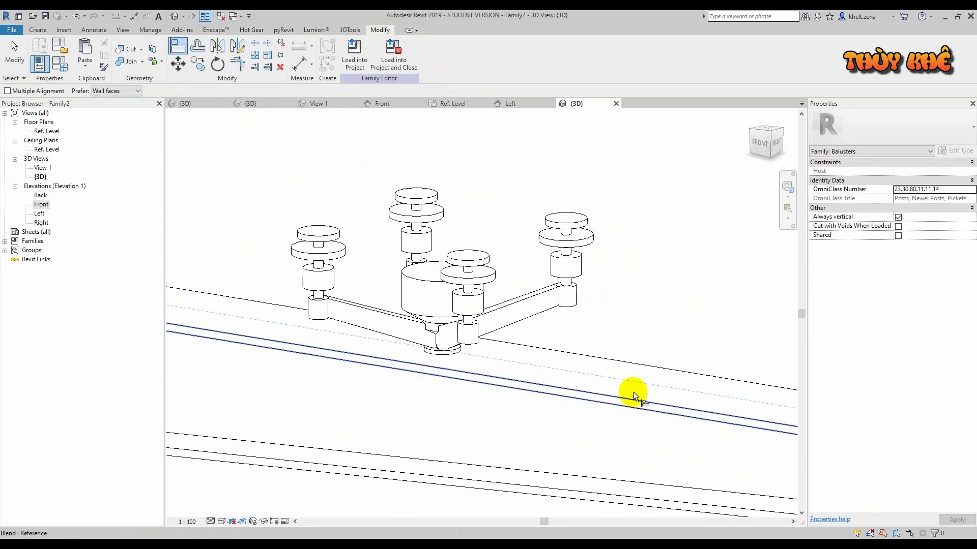
scroll(512, 343, up, 5)
click(512, 349)
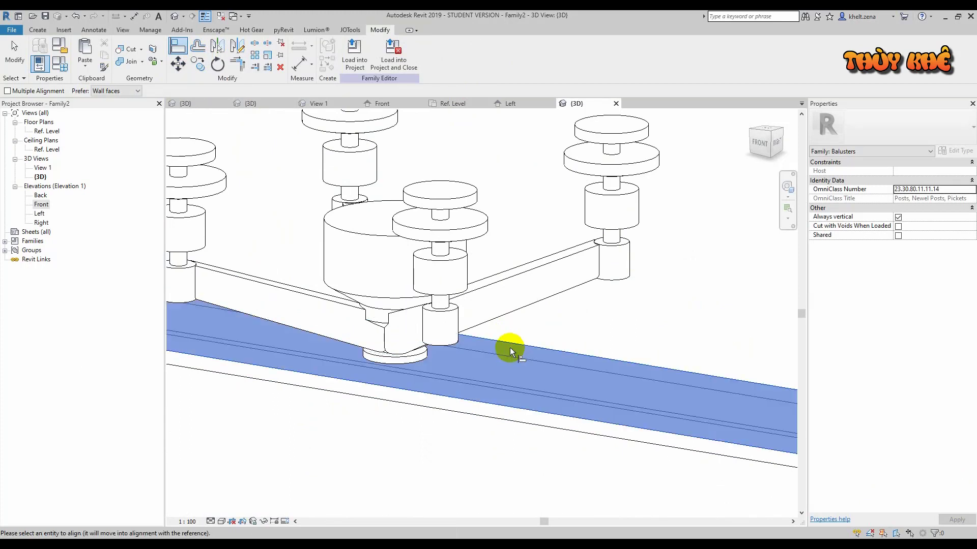
click(418, 365)
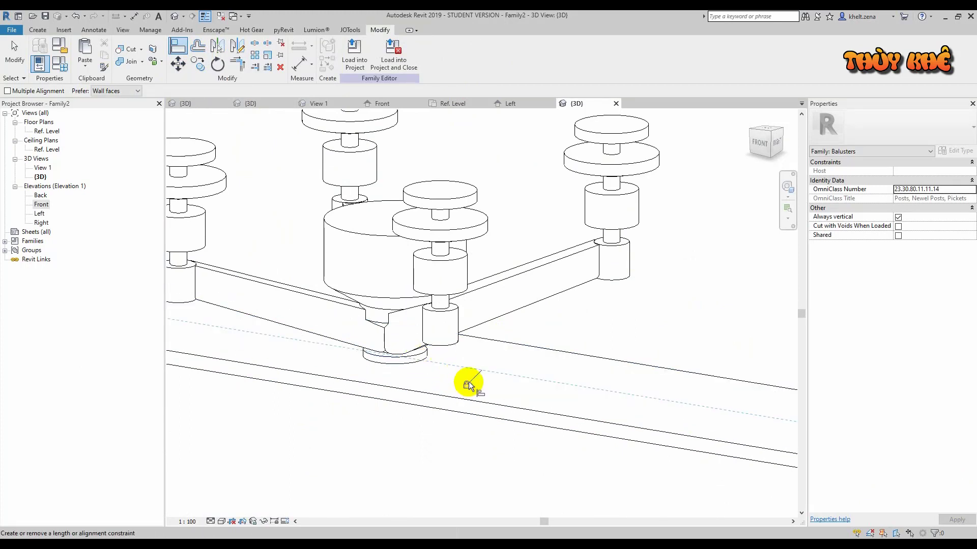
scroll(465, 384, down, 3)
scroll(524, 360, down, 2)
scroll(636, 405, up, 3)
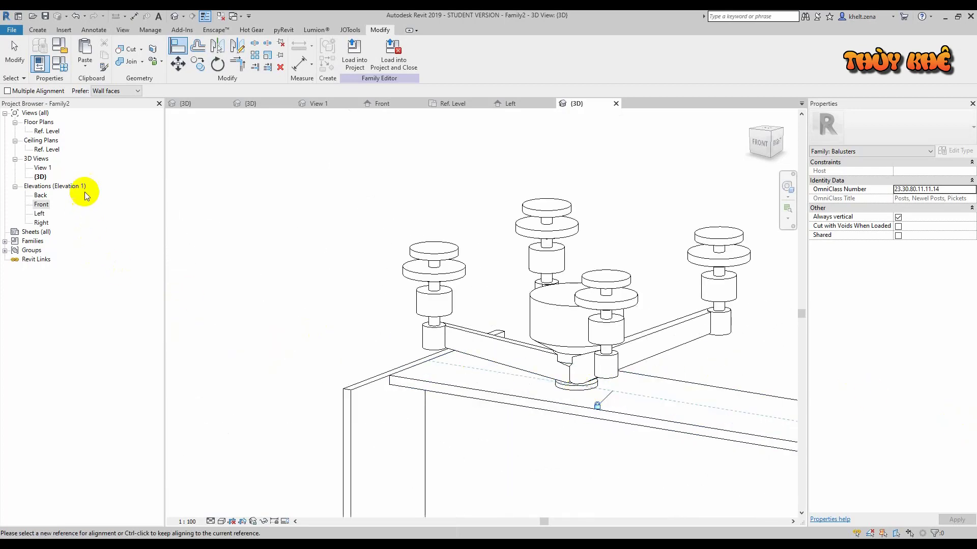
Step: In the Ref. Level plan, temporarily hide the beam blend and end plate
double_click(51, 133)
scroll(508, 173, down, 3)
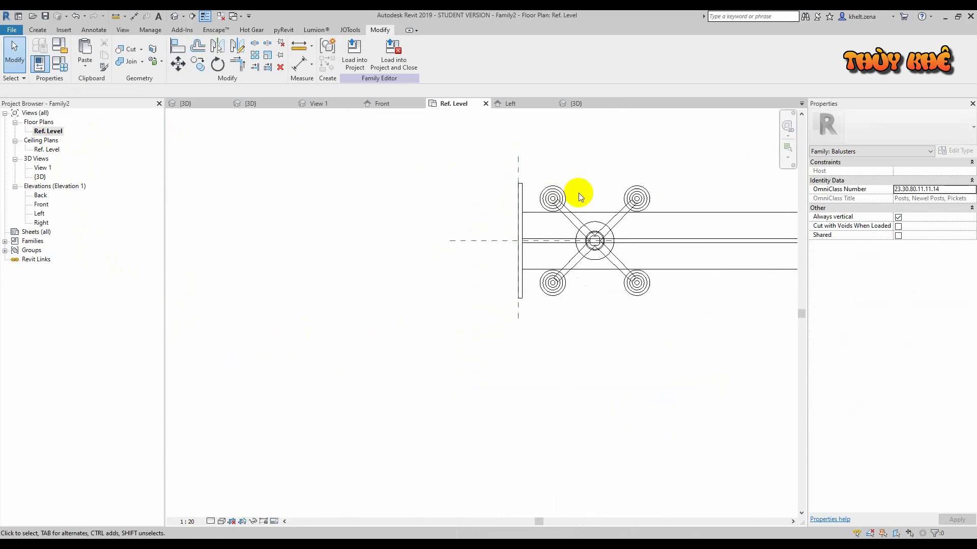
middle_drag(579, 193, 366, 284)
scroll(366, 283, down, 1)
scroll(327, 325, up, 2)
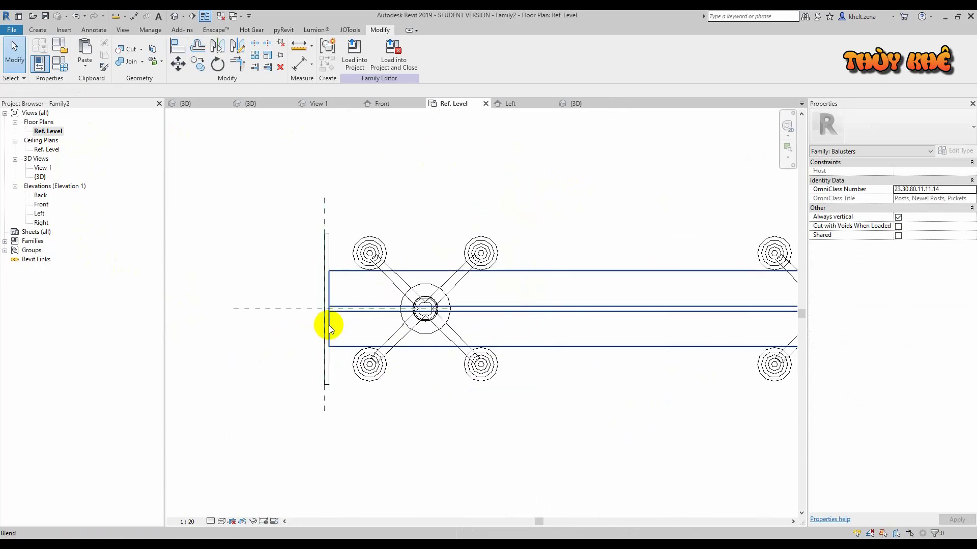
click(338, 273)
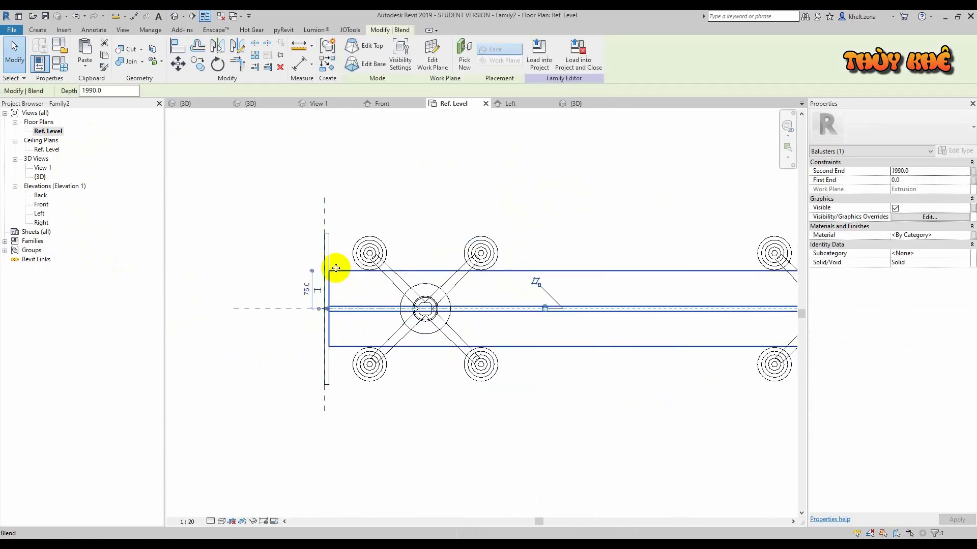
ctrl+click(370, 239)
scroll(545, 217, down, 3)
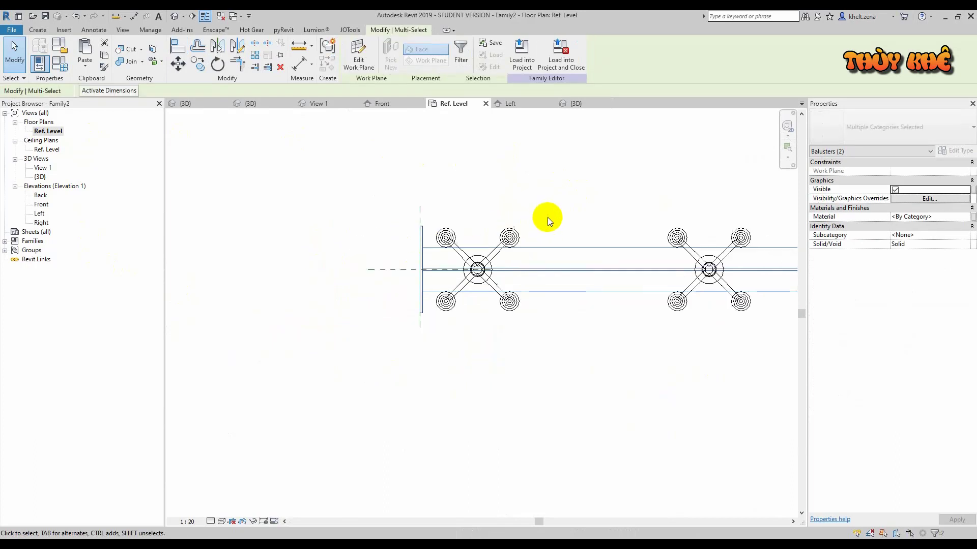
middle_drag(547, 218, 423, 241)
key(h)
key(h)
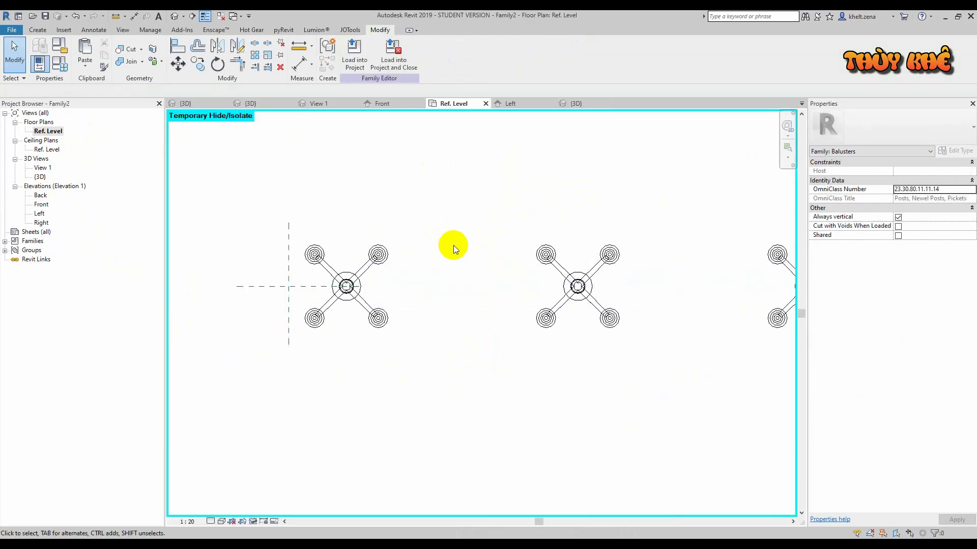
Step: Align the spider fittings' centres to the Center (Front/Back) reference plane
key(l)
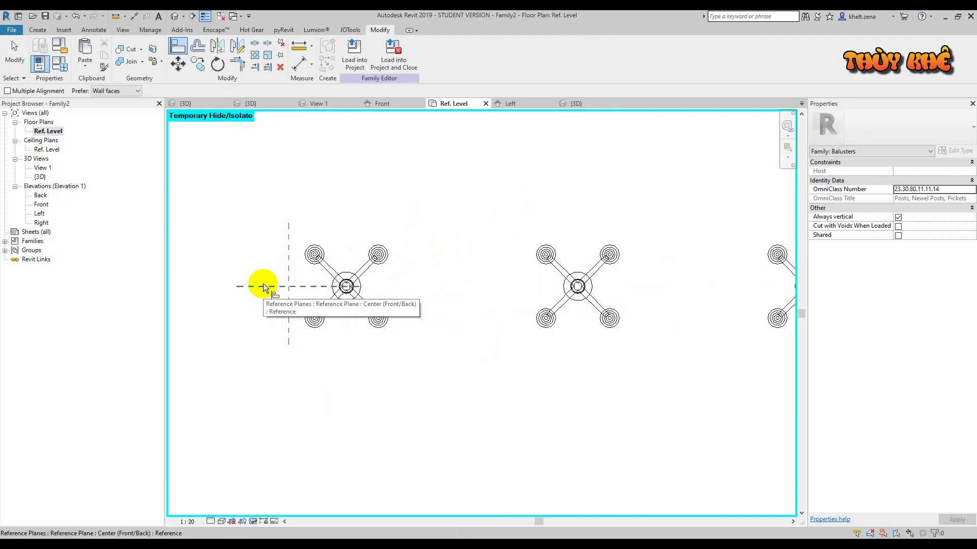
click(239, 296)
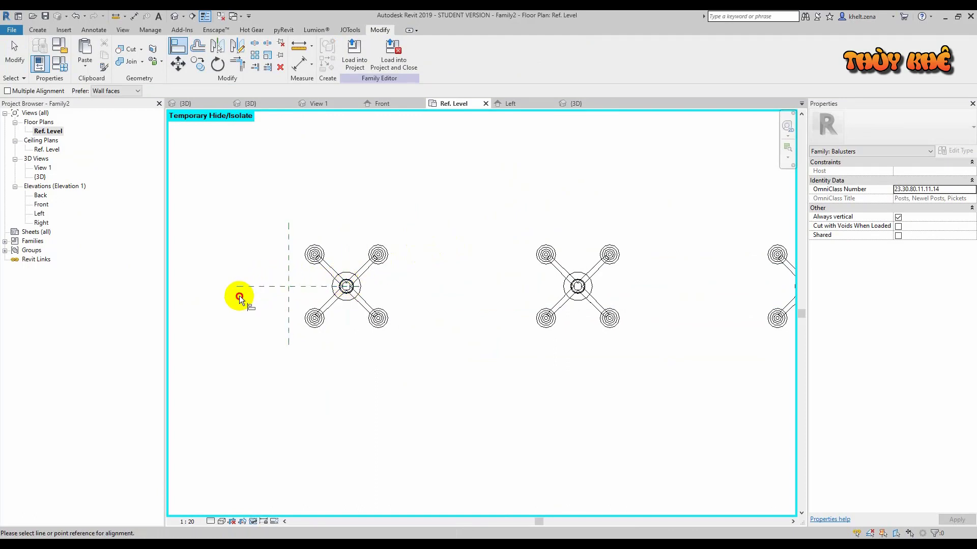
scroll(351, 285, up, 2)
click(349, 284)
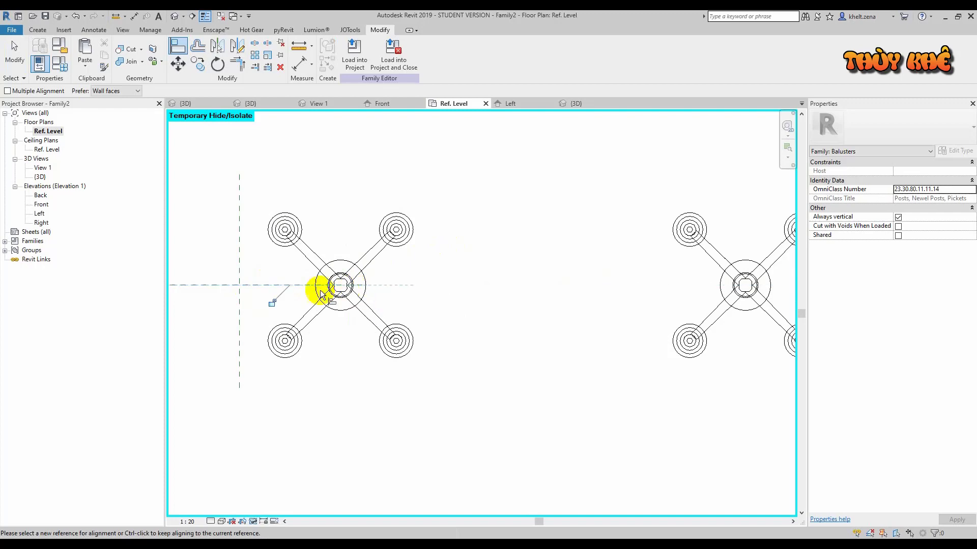
scroll(323, 284, down, 2)
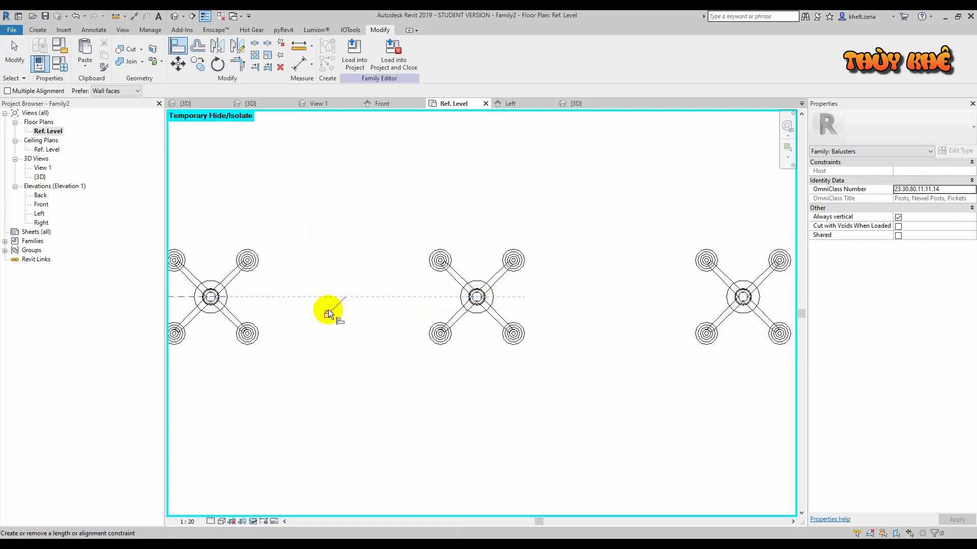
scroll(327, 311, down, 2)
click(601, 301)
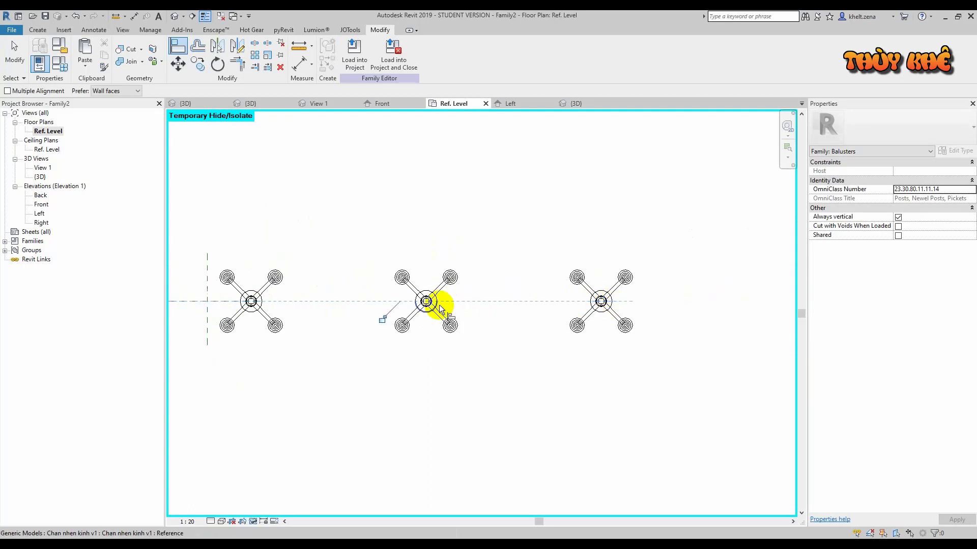
key(Escape)
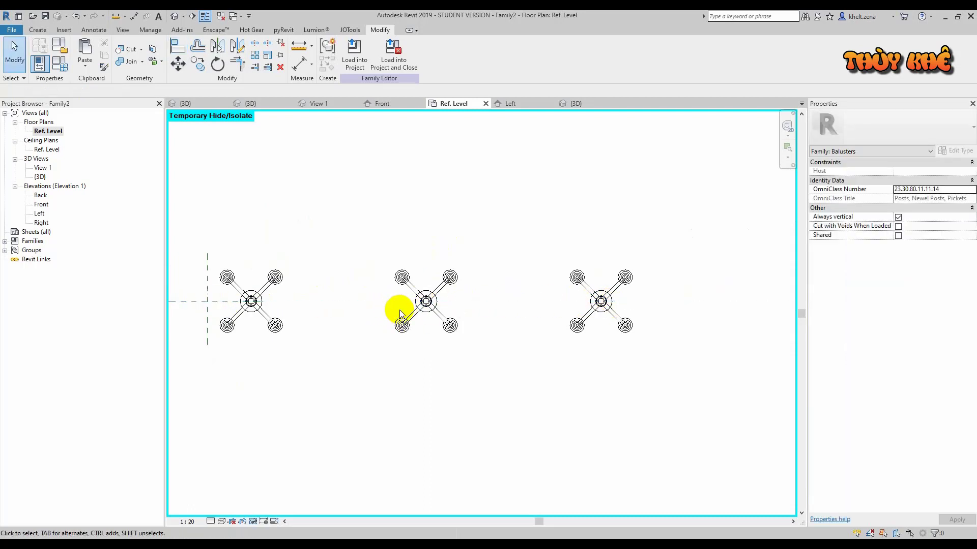
Step: Reset the temporary hide, return to the 3D view and start saving the family
key(h)
key(r)
click(192, 18)
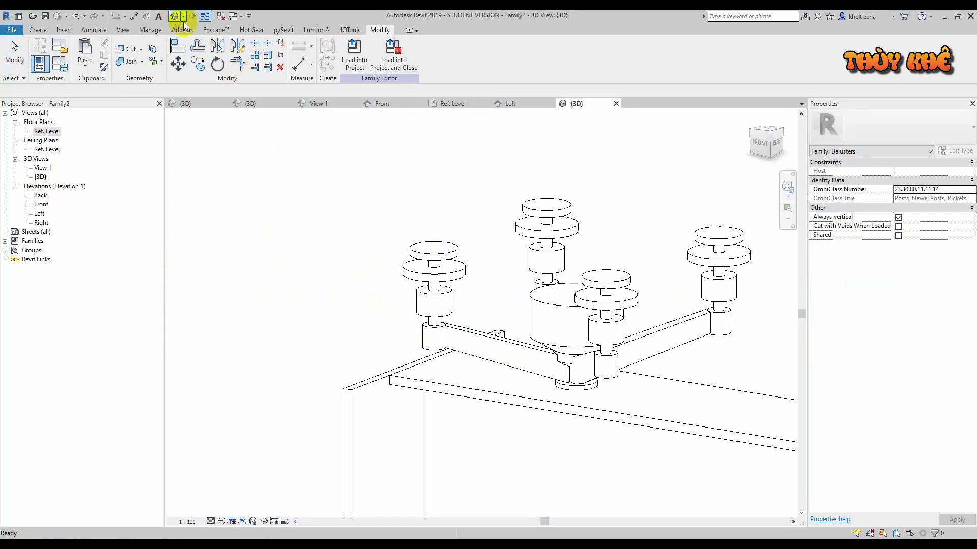
scroll(611, 297, down, 3)
middle_drag(621, 301, 315, 258)
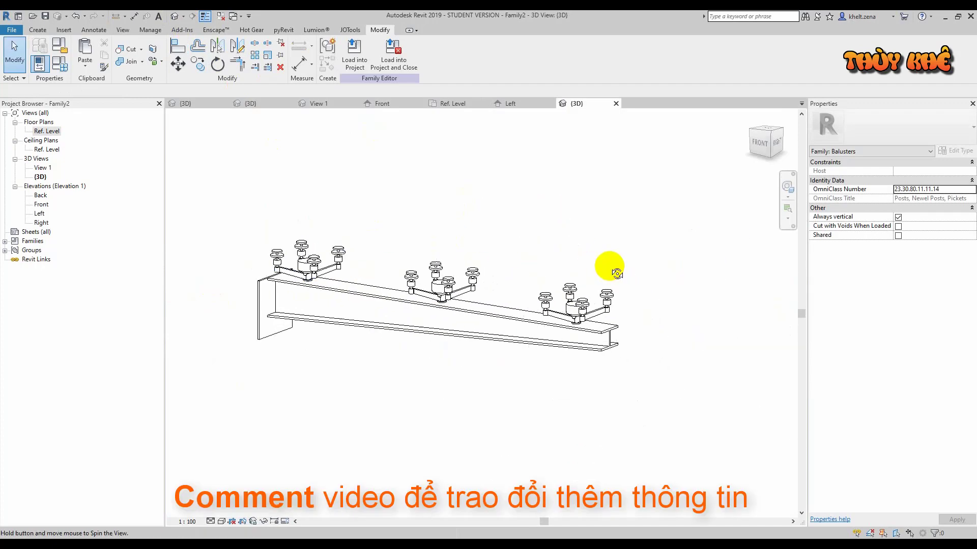
scroll(605, 263, up, 1)
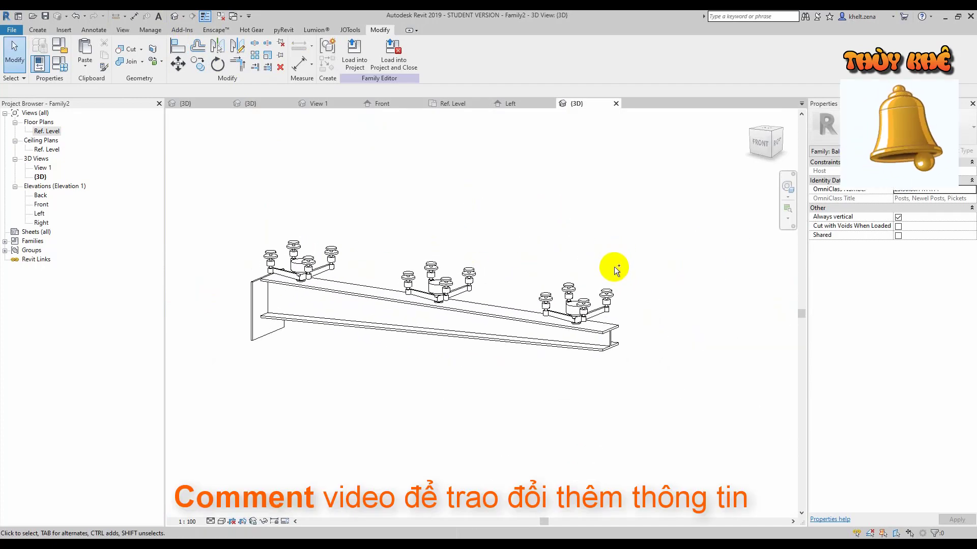
key(ctrl+s)
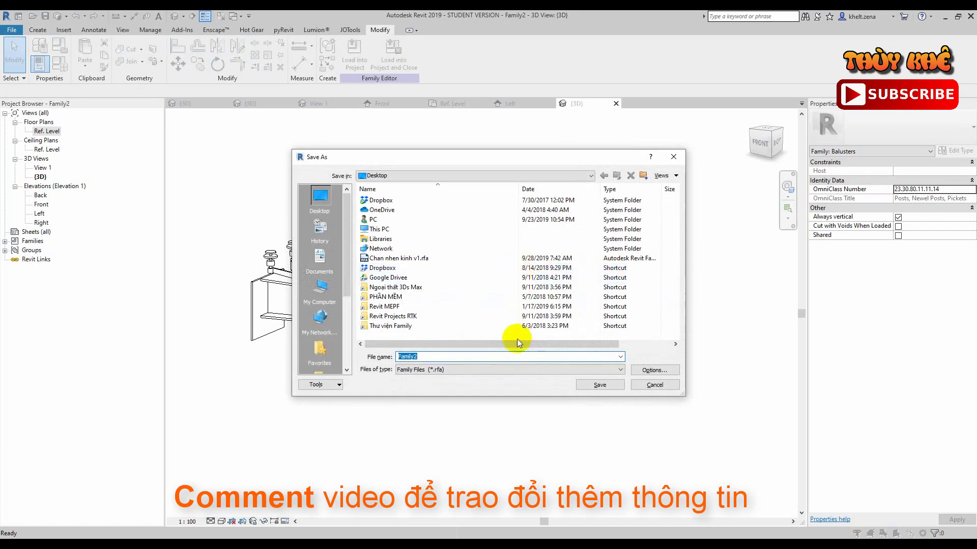
Step: Save the family under the name 'Baluster dam thep v1.rfa'
text(Baluster dam)
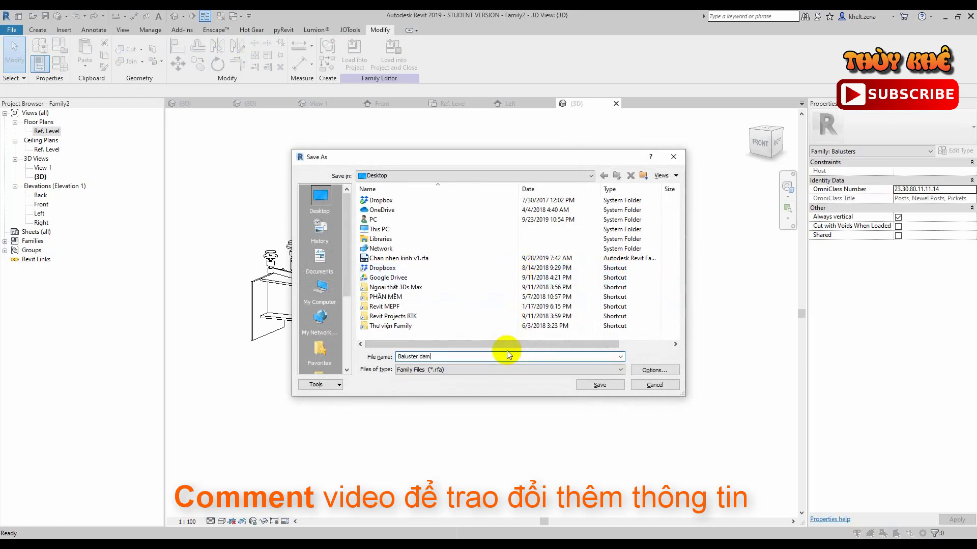
text( thep v)
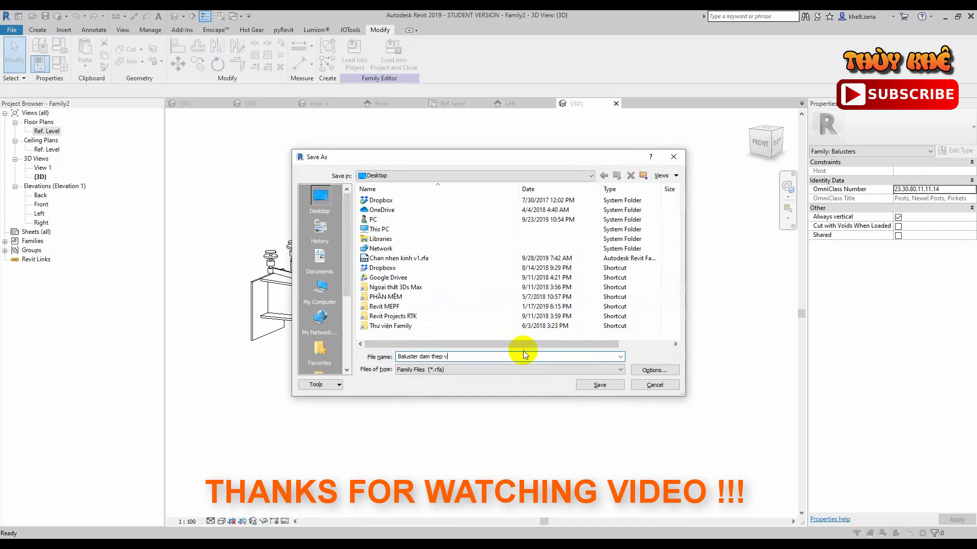
text(1)
click(600, 385)
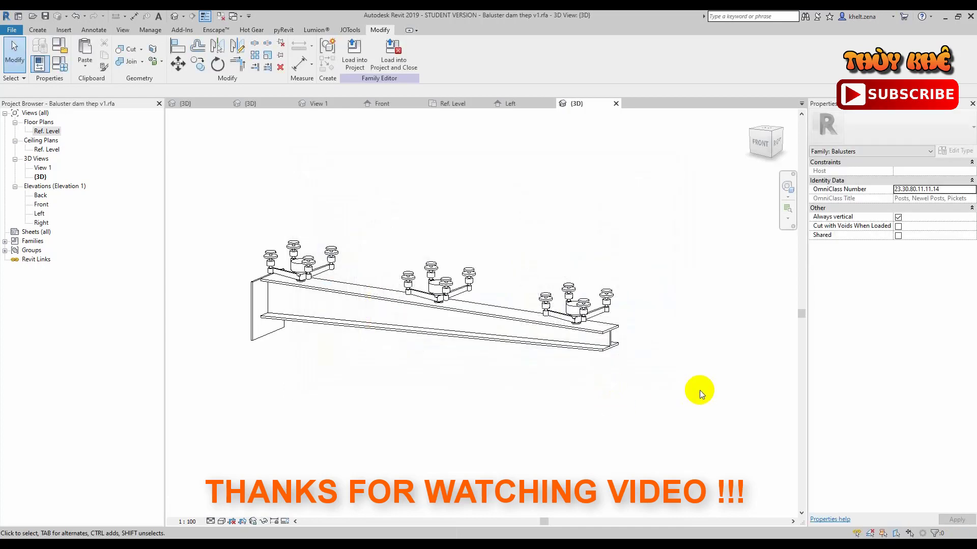
scroll(503, 207, up, 1)
middle_drag(502, 209, 555, 213)
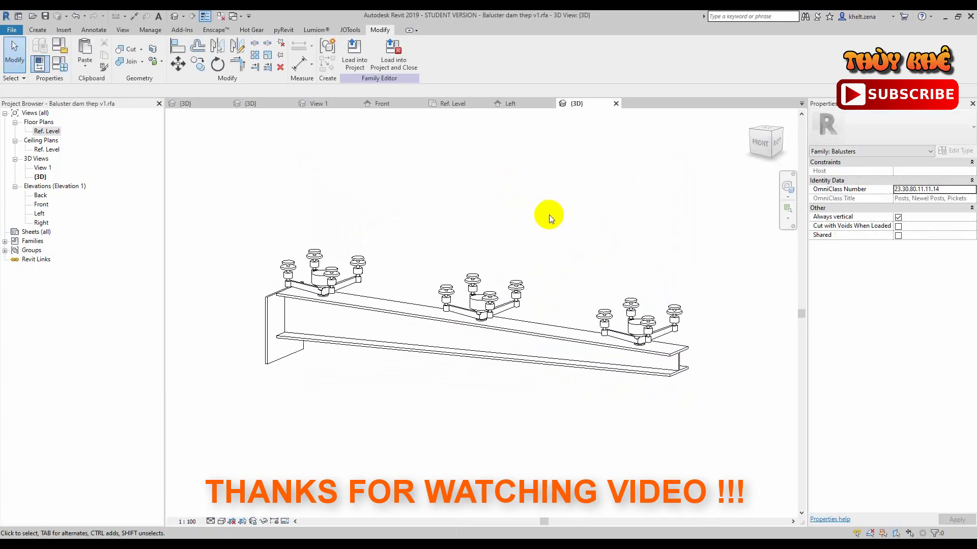